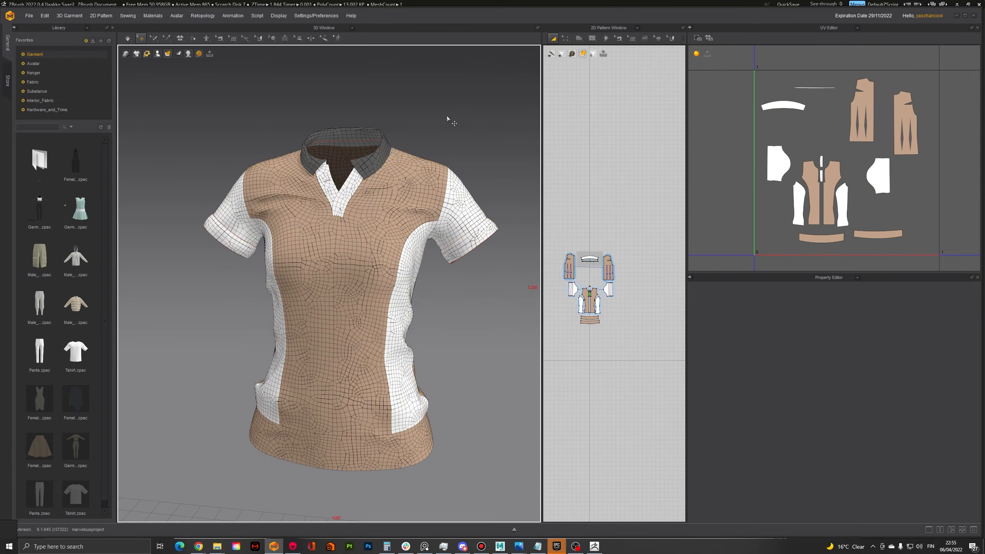
Examine the polo shirt's collar and placket mesh up close, then the same area of the exported shirt in ZBrush
scroll(396, 124, "up", 8)
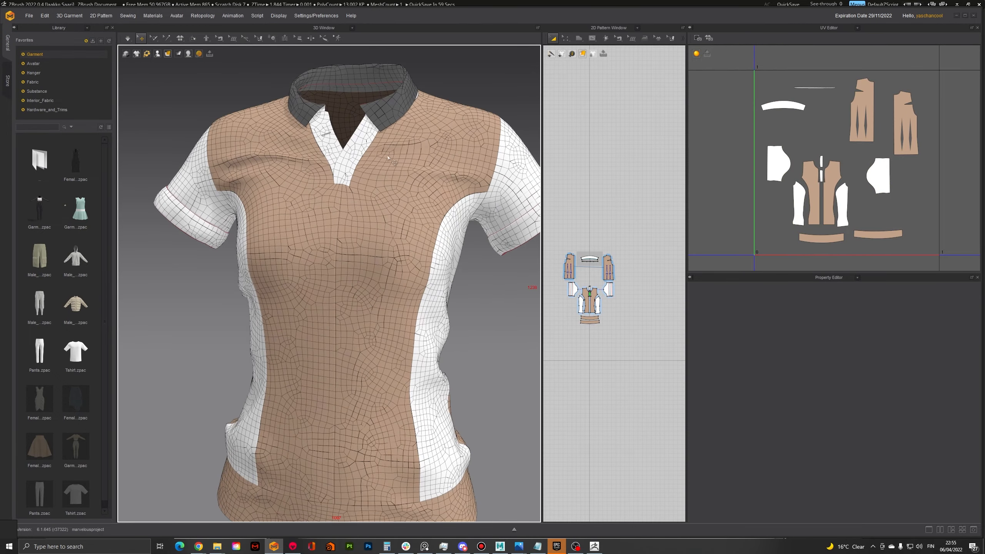
right_click_drag(377, 225, 421, 174)
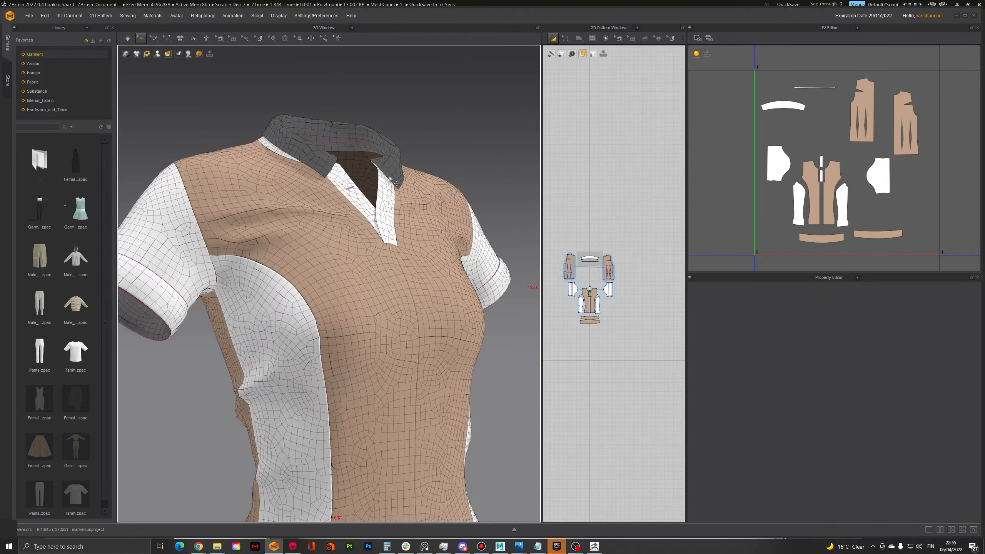
middle_click_drag(417, 159, 378, 208)
scroll(378, 208, "up", 3)
scroll(378, 209, "up", 2)
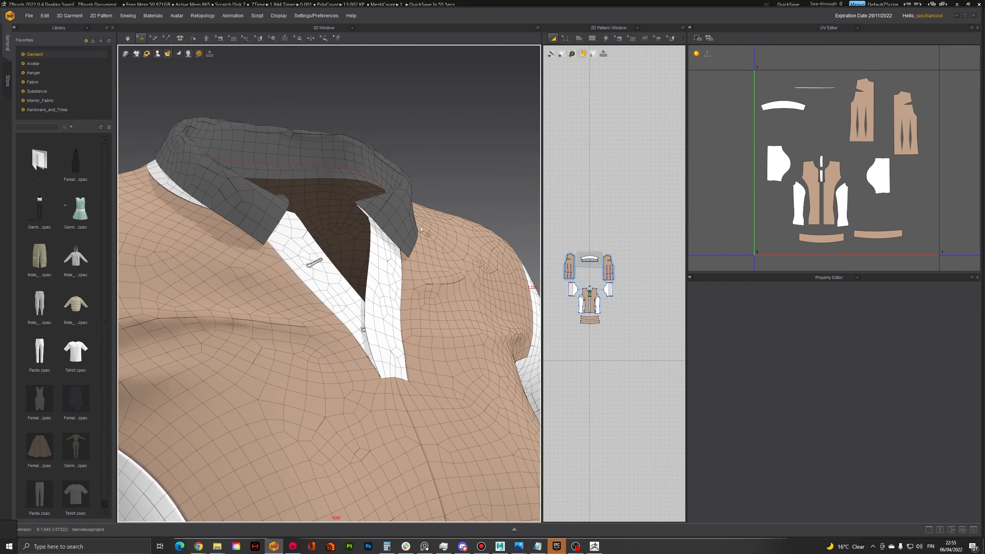
key("alt+Tab")
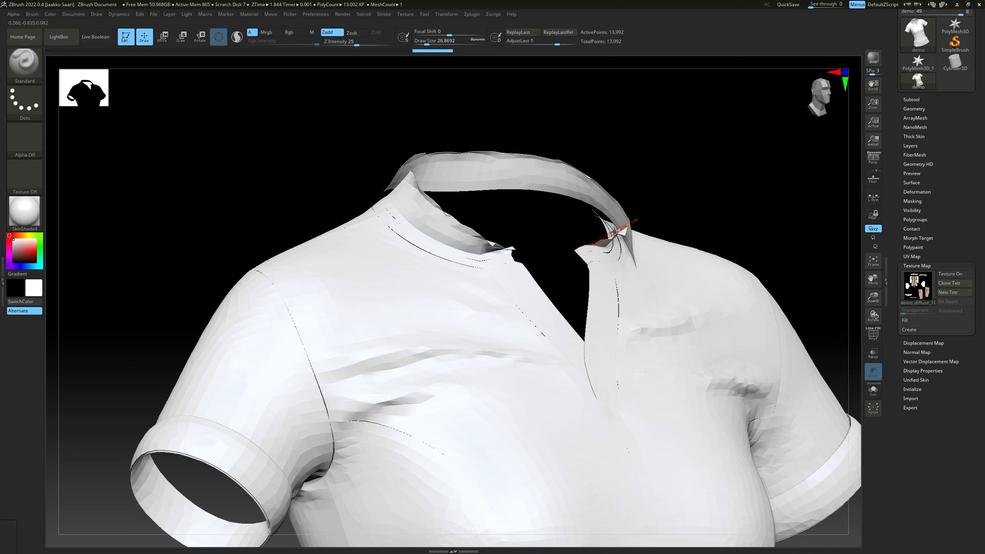
left_click_drag(637, 218, 650, 209)
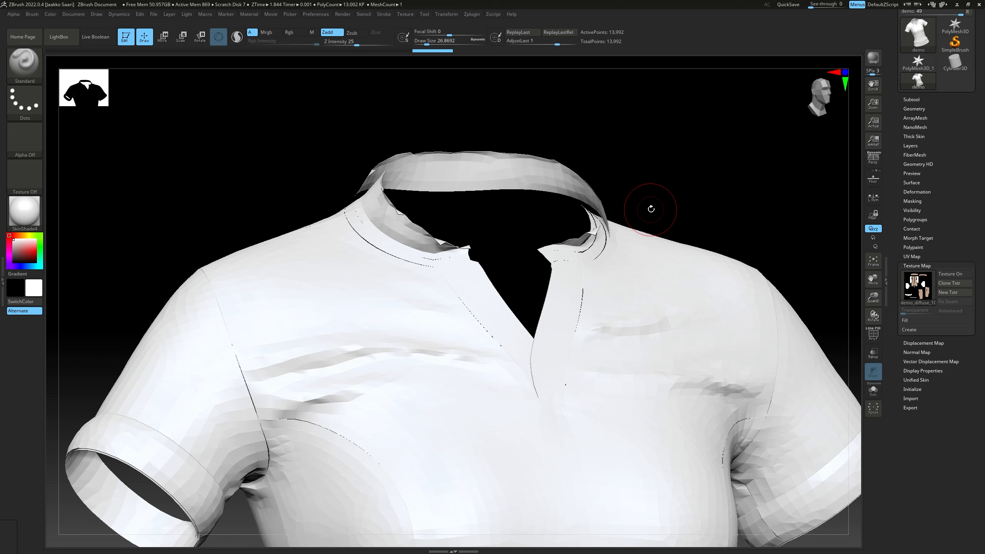
Switch to the shirt.ma scene in Maya
key("alt+Tab")
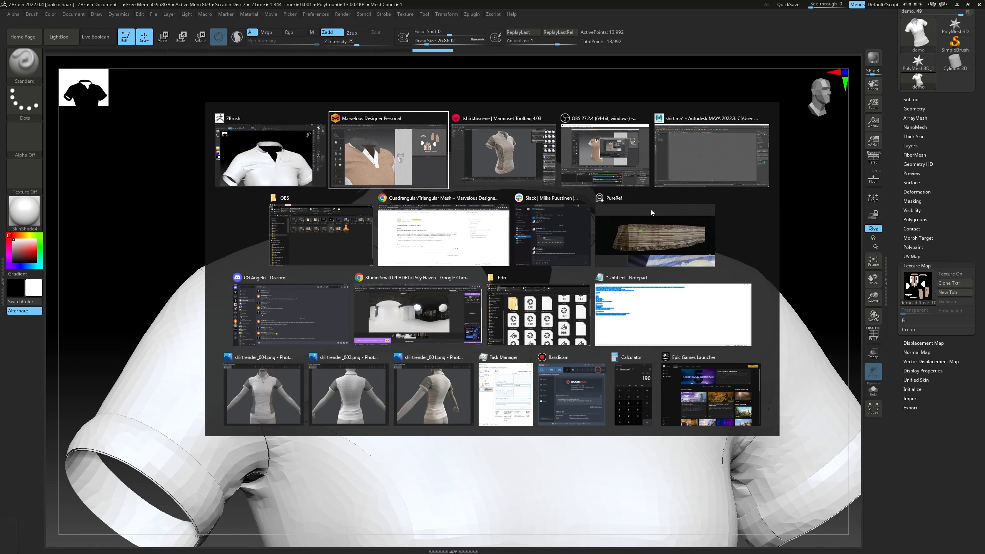
left_click(691, 160)
scroll(494, 246, "up", 5)
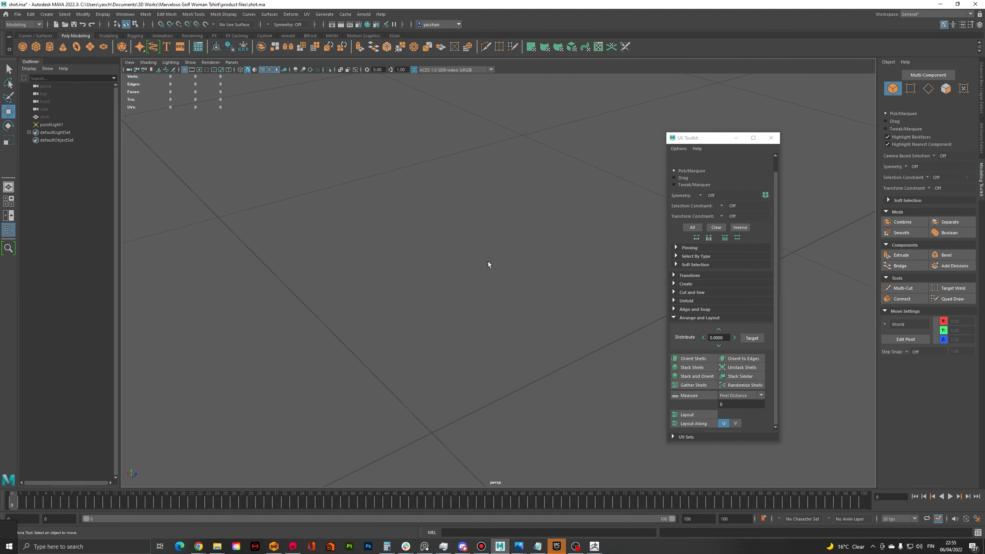
scroll(486, 260, "down", 6)
middle_click_drag(485, 258, 473, 285, "alt")
scroll(480, 282, "down", 2)
scroll(474, 285, "down", 2)
middle_click_drag(423, 228, 439, 198, "alt")
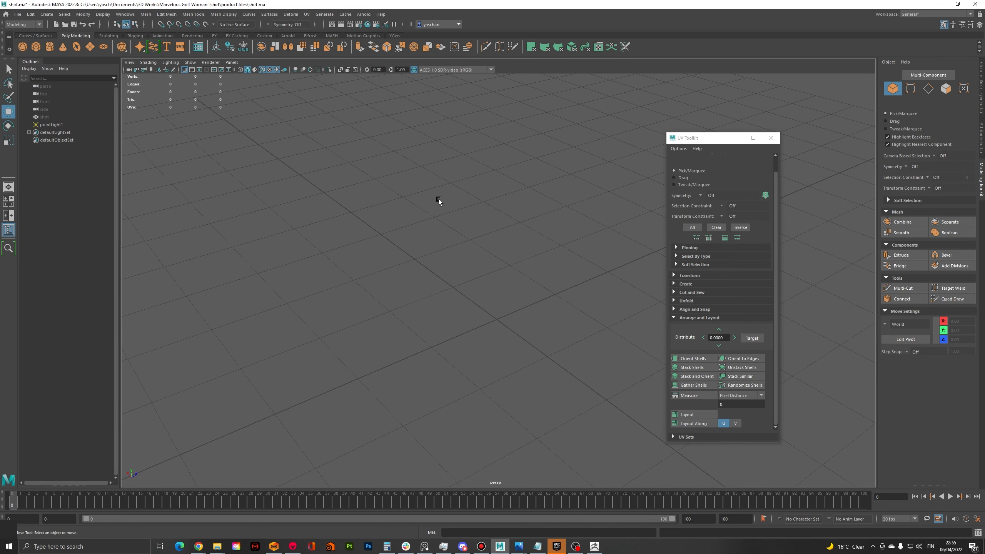
Create a polygon plane at the centre of the grid, without keeping a cube
left_click(36, 45)
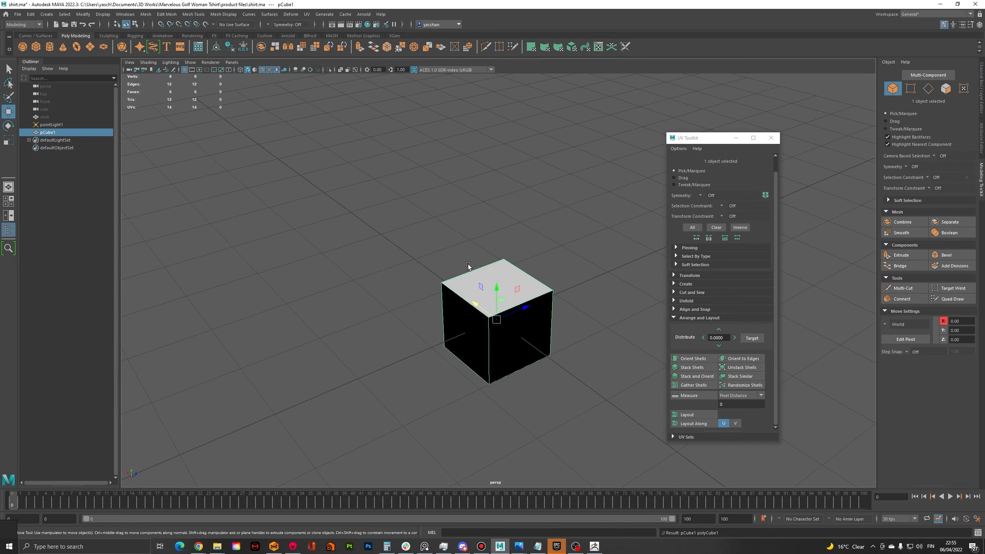
key("Delete")
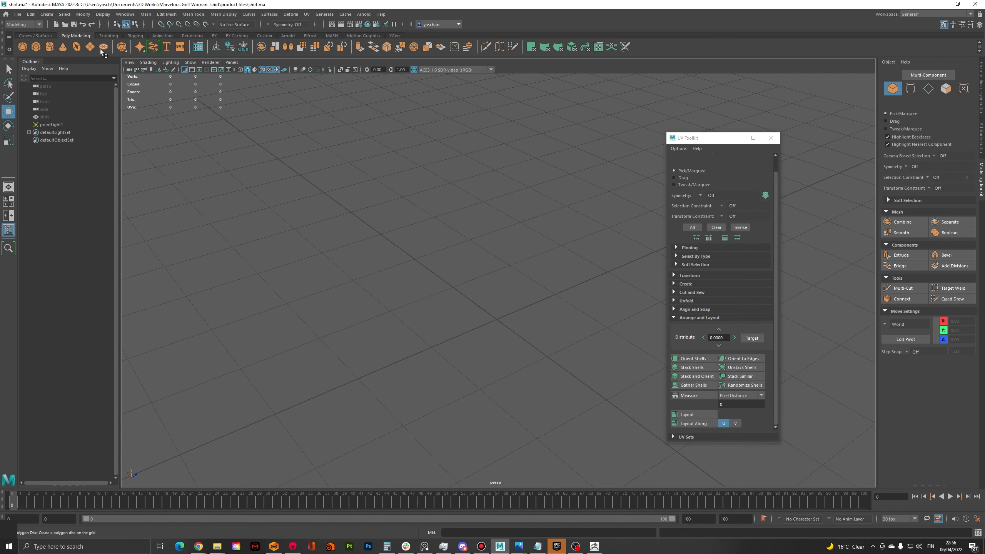
scroll(499, 326, "up", 2)
scroll(499, 328, "down", 1)
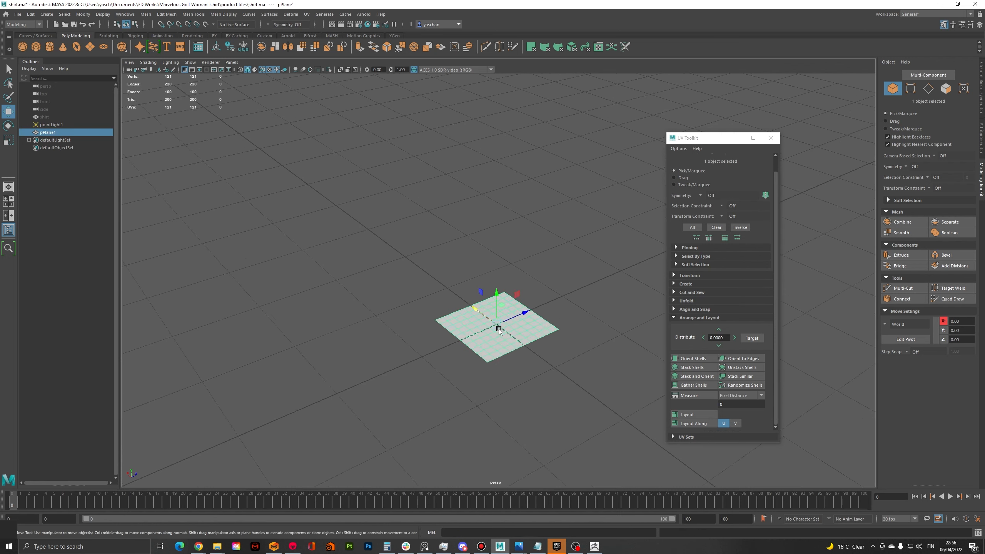
Scale the polygon plane up uniformly to about 2.93 and raise it slightly to a height of about 0.13
scroll(498, 328, "up", 4)
middle_click_drag(498, 329, 449, 265, "alt")
left_click_drag(417, 246, 655, 70)
scroll(414, 242, "up", 3)
key("r")
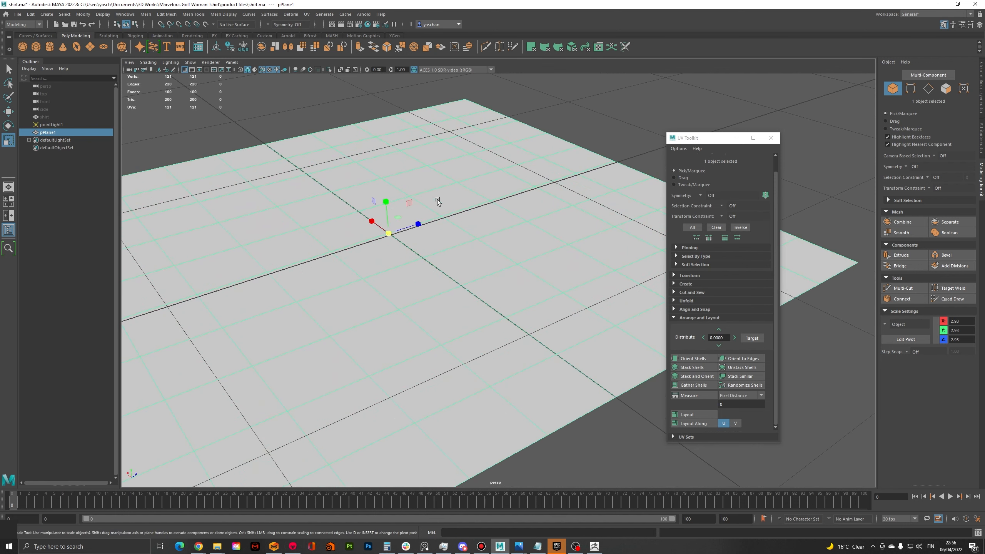
scroll(410, 216, "down", 3)
key("w")
scroll(430, 222, "up", 3)
left_click_drag(432, 233, 528, 231)
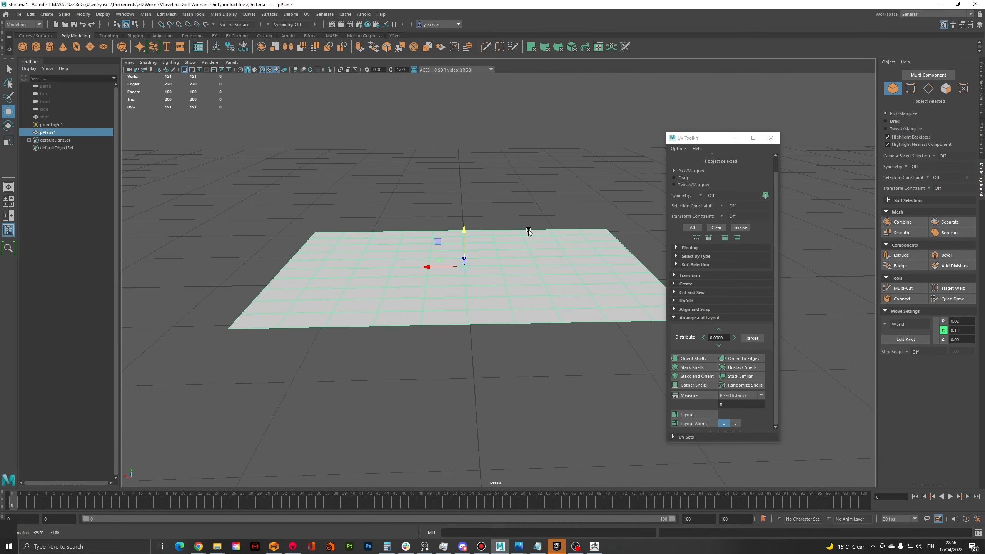
Select the 55 vertices of one half of the plane and move and rotate them upward into a steep flap
right_click_drag(389, 230, 307, 203)
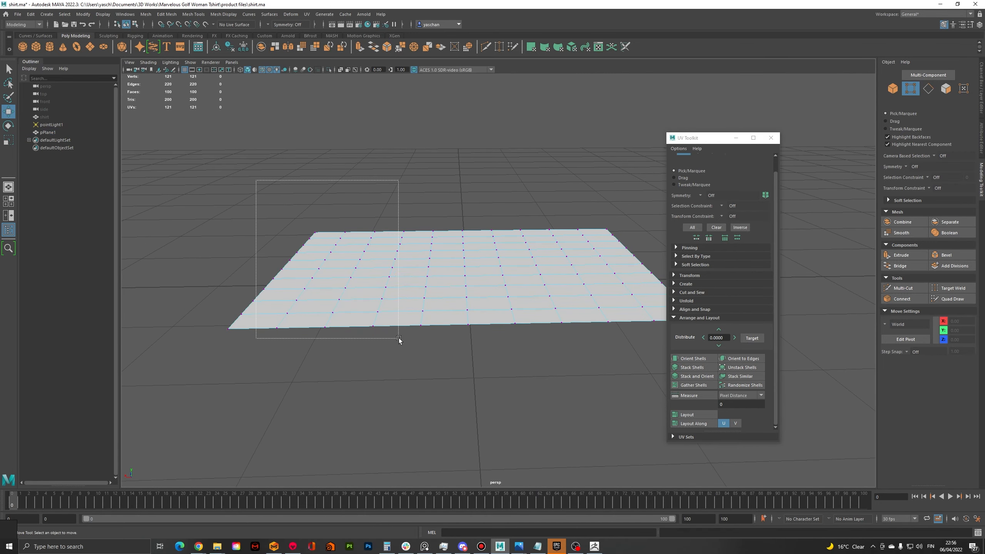
left_click_drag(447, 369, 447, 369)
left_click_drag(166, 127, 437, 377)
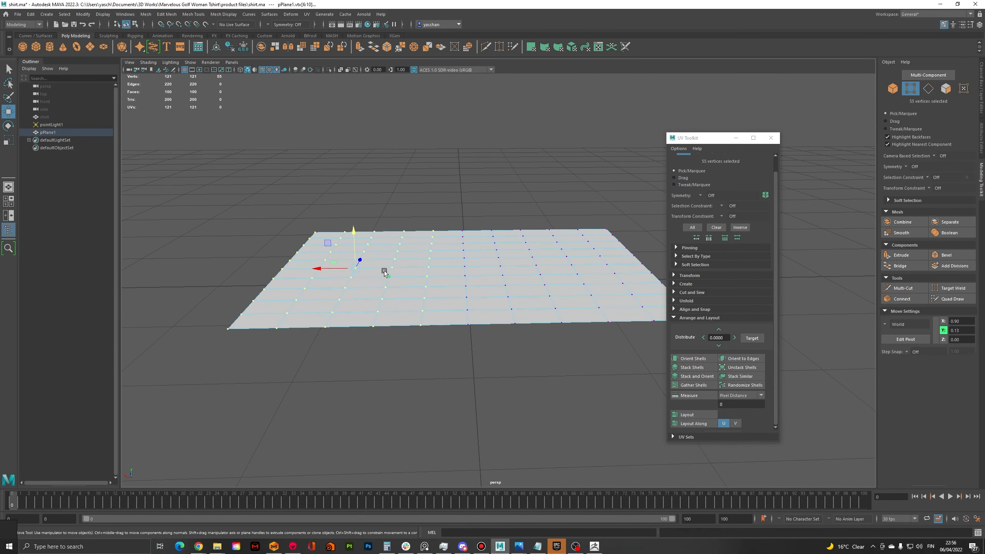
left_click_drag(353, 250, 410, 233)
key("e")
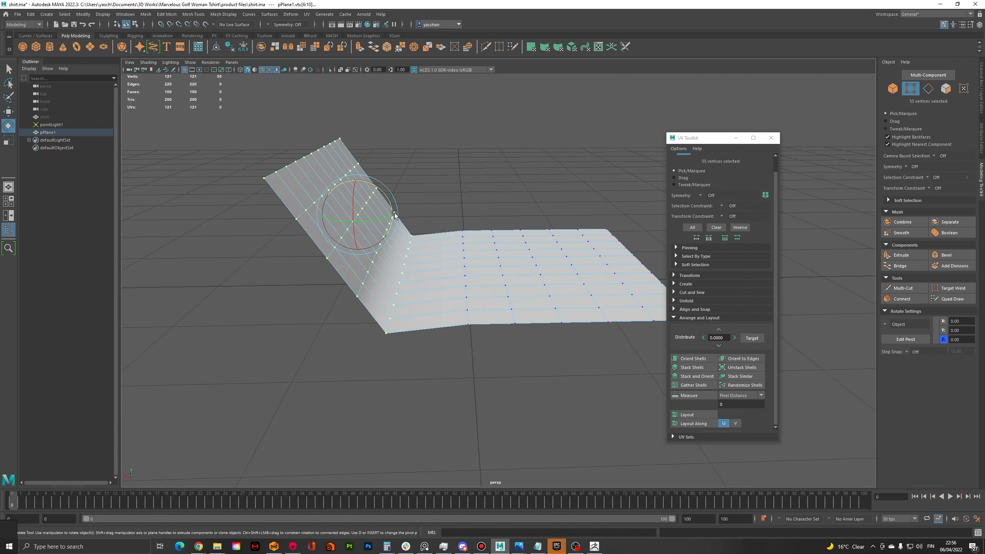
key("w")
left_click_drag(357, 198, 357, 175)
left_click_drag(448, 193, 334, 168, "alt")
scroll(482, 200, "down", 2)
left_click(487, 202)
scroll(487, 201, "down", 2)
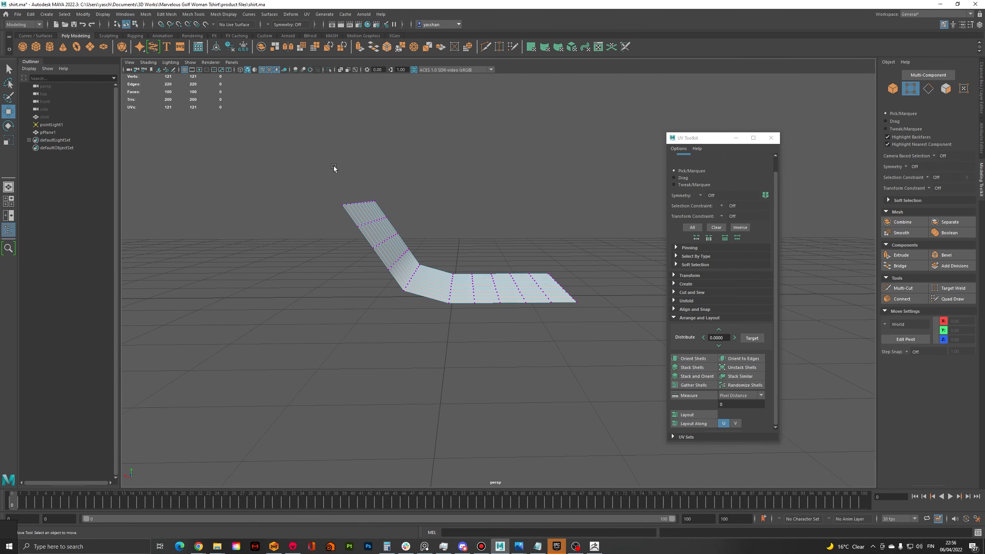
Rotate and move the flap's outer vertex columns so the flap curls over the flat half like a folded collar
left_click_drag(409, 276, 410, 276)
left_click_drag(413, 271, 366, 254, "alt")
key("e")
mouse_move(414, 224)
left_mouse_down()
mouse_move(406, 252)
mouse_move(420, 230)
left_mouse_up()
key("w")
left_click_drag(469, 213, 546, 248, "alt")
left_click(476, 224)
key("e")
key("w")
middle_click_drag(543, 240, 486, 232, "alt")
mouse_move(486, 232)
left_mouse_down("alt")
mouse_move(474, 248)
mouse_move(492, 243)
mouse_move(471, 233)
left_mouse_up("alt")
left_click(492, 243)
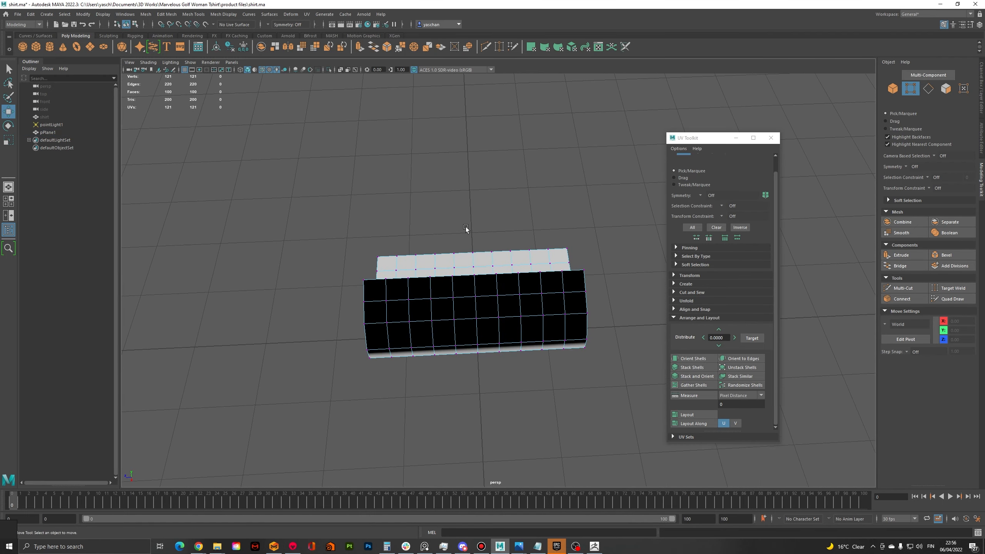
Select the 11 vertices running across the middle of the folded strip and turn on Soft Select
right_click(465, 228)
left_click_drag(486, 346, 486, 347)
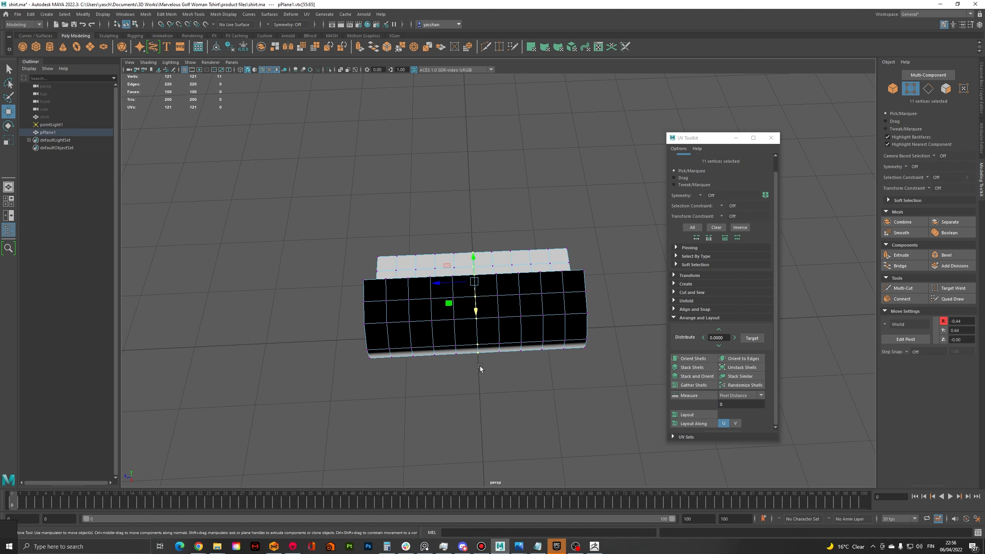
left_click(888, 200)
left_click(916, 210)
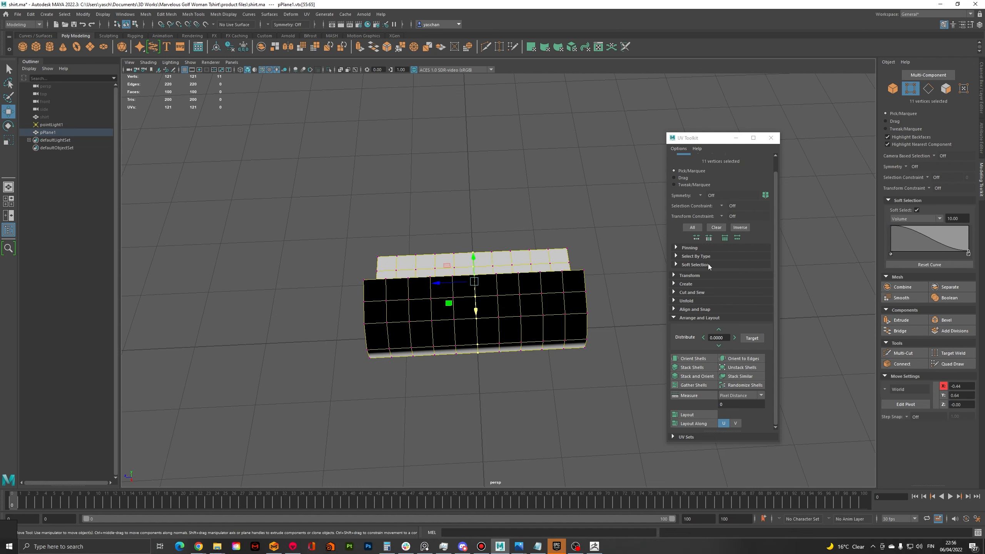
left_click_drag(515, 240, 574, 249, "alt")
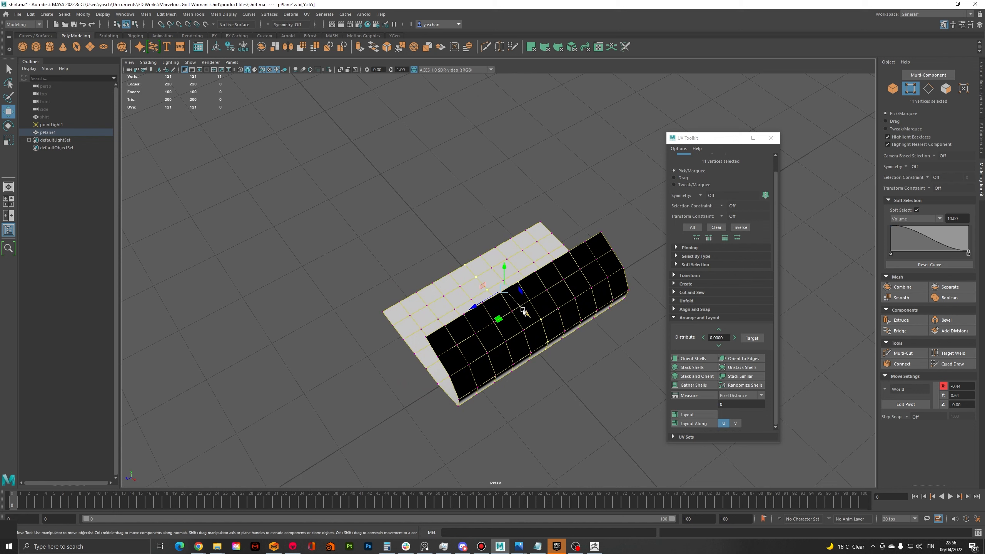
left_click_drag(522, 310, 515, 299)
key("ctrl+z")
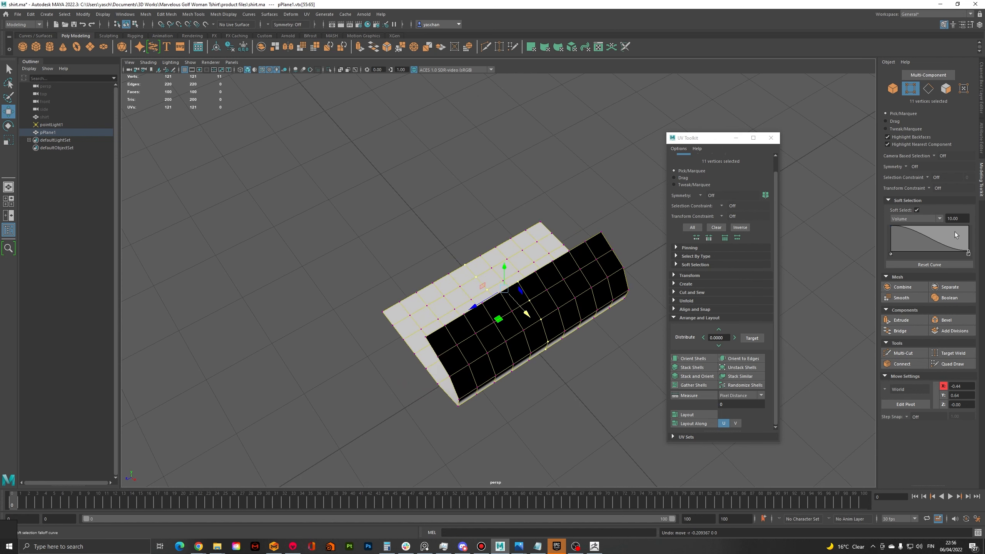
Set the soft selection radius to 4 and move the middle vertices sideways to bend the folded strip into an arc
type("4")
key("Tab")
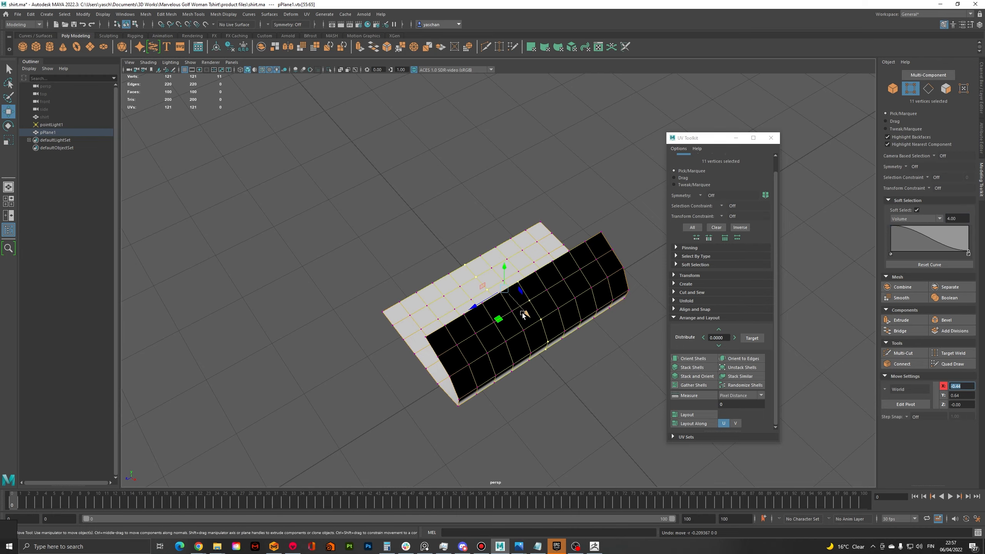
left_click_drag(521, 313, 453, 199)
left_click(549, 250)
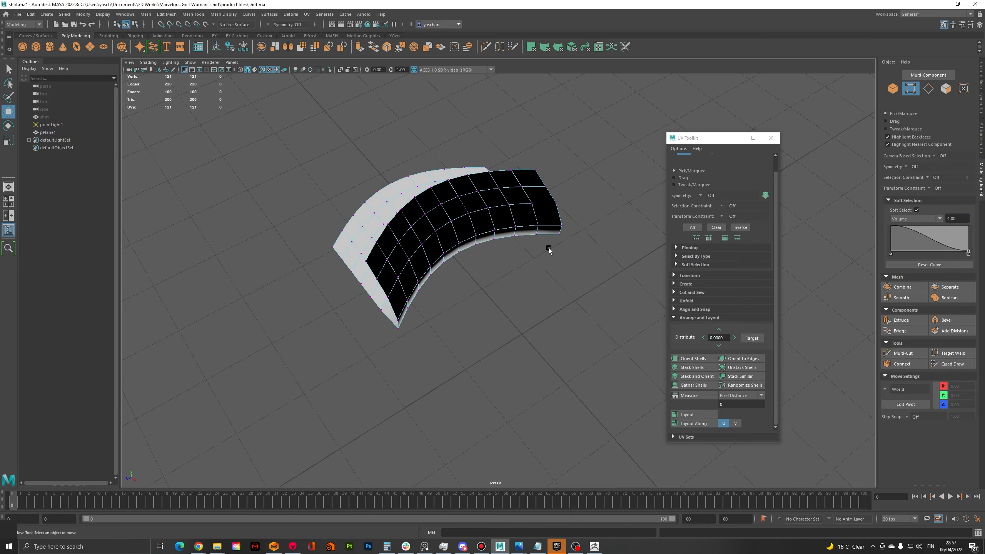
Examine the curved fold from several sides and compare it with the shirt's collar in ZBrush
left_click_drag(548, 250, 816, 265, "alt")
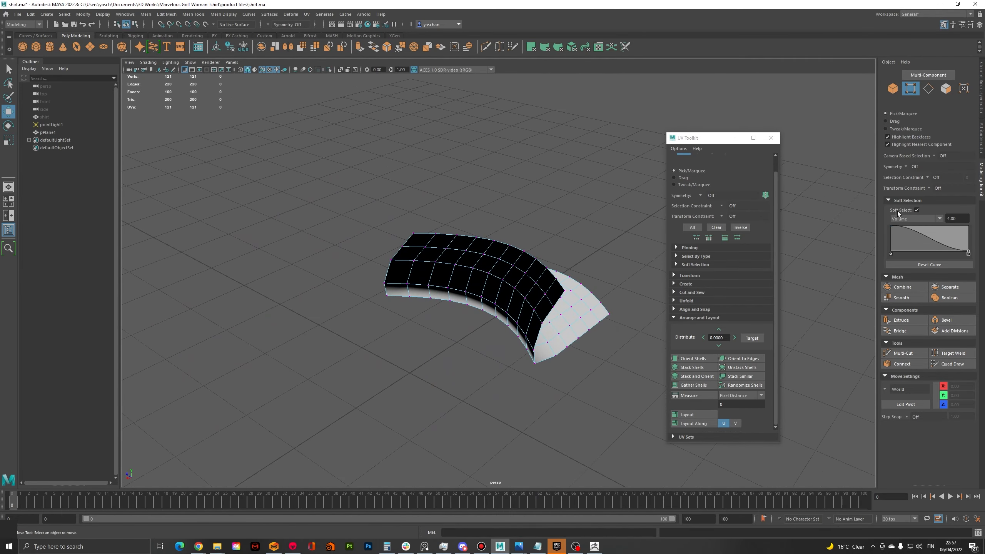
left_click_drag(598, 251, 573, 261, "alt")
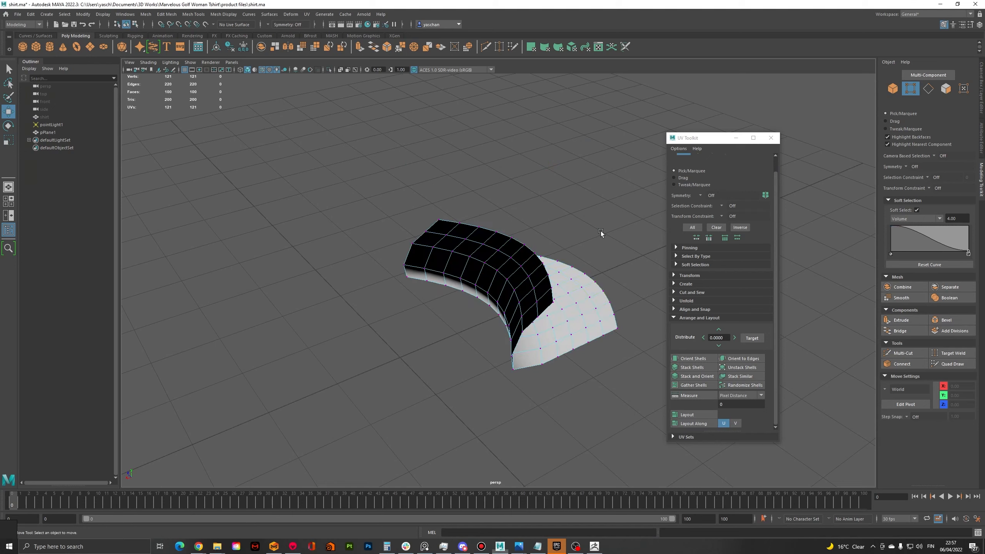
mouse_move(602, 231)
left_mouse_down("alt")
mouse_move(554, 231)
mouse_move(533, 214)
mouse_move(560, 231)
left_mouse_up("alt")
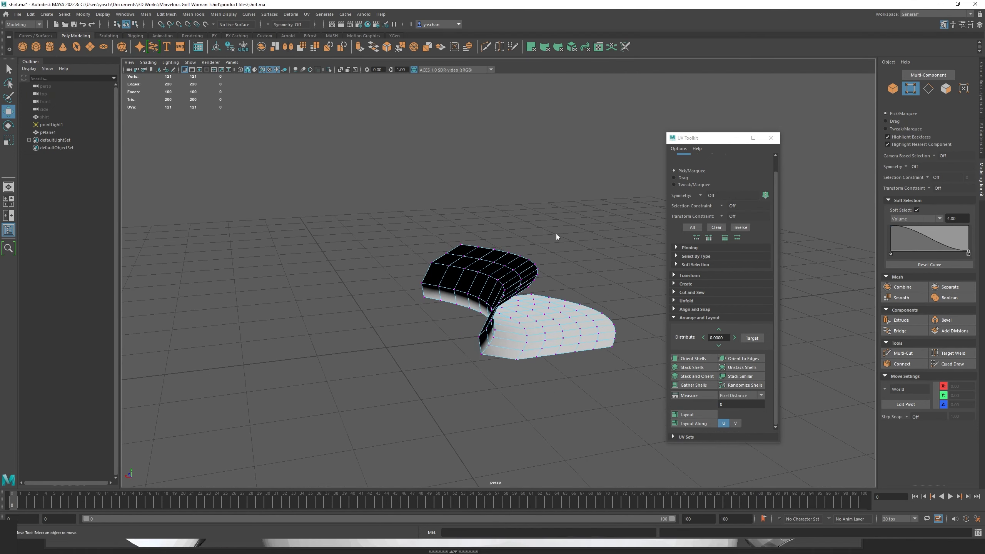
right_click_drag(556, 233, 579, 225)
left_click(579, 225)
left_click_drag(579, 225, 519, 230, "alt")
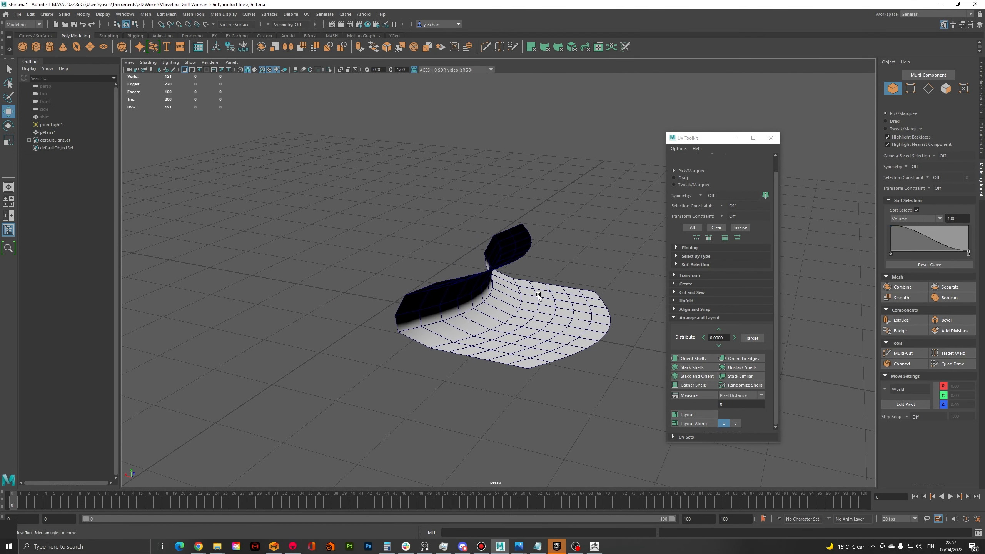
left_click_drag(539, 295, 480, 302, "alt")
left_click(529, 264)
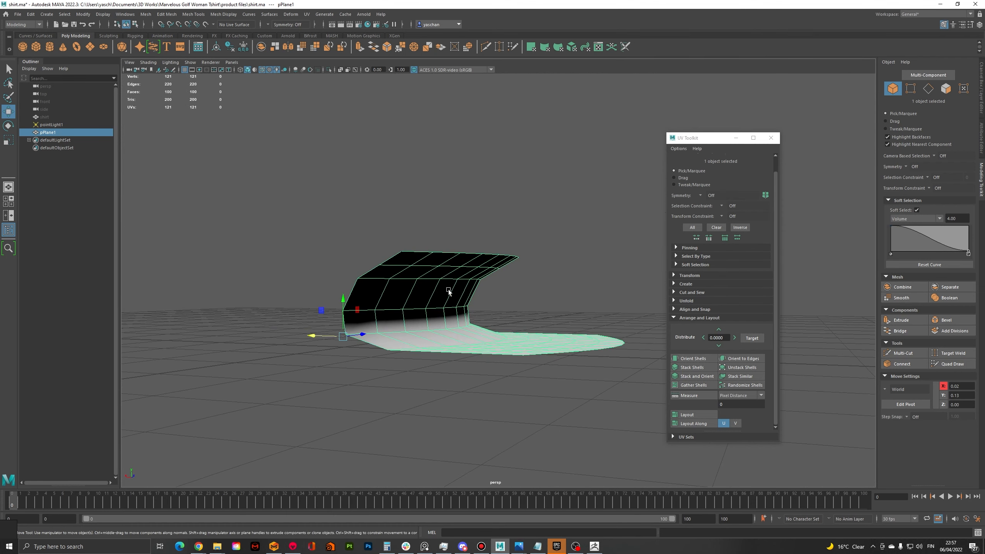
mouse_move(489, 265)
left_mouse_down("alt")
mouse_move(504, 279)
mouse_move(462, 277)
mouse_move(475, 280)
left_mouse_up("alt")
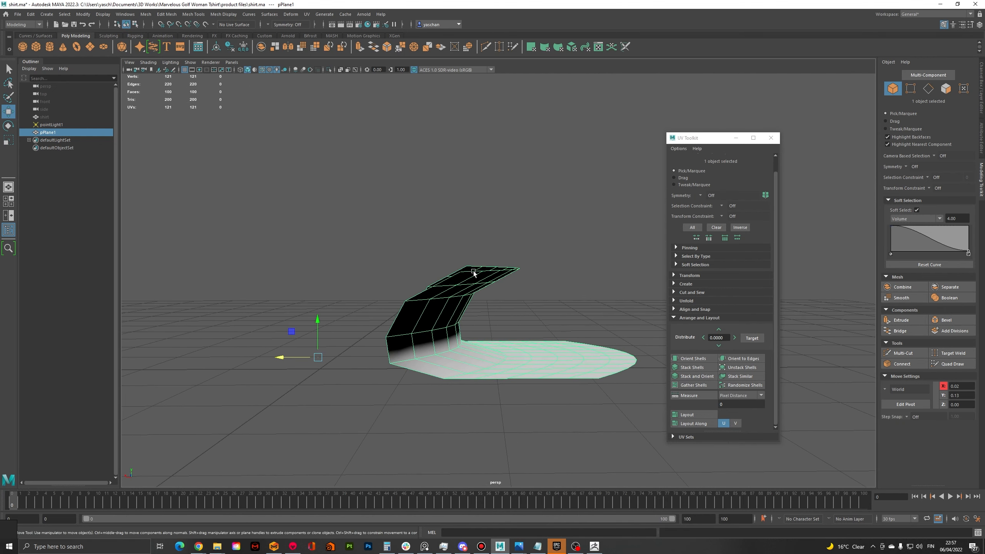
right_click_drag(475, 279, 474, 285)
Select the 43 faces of the folded-over flap and reverse their normals
left_click_drag(433, 286, 531, 329)
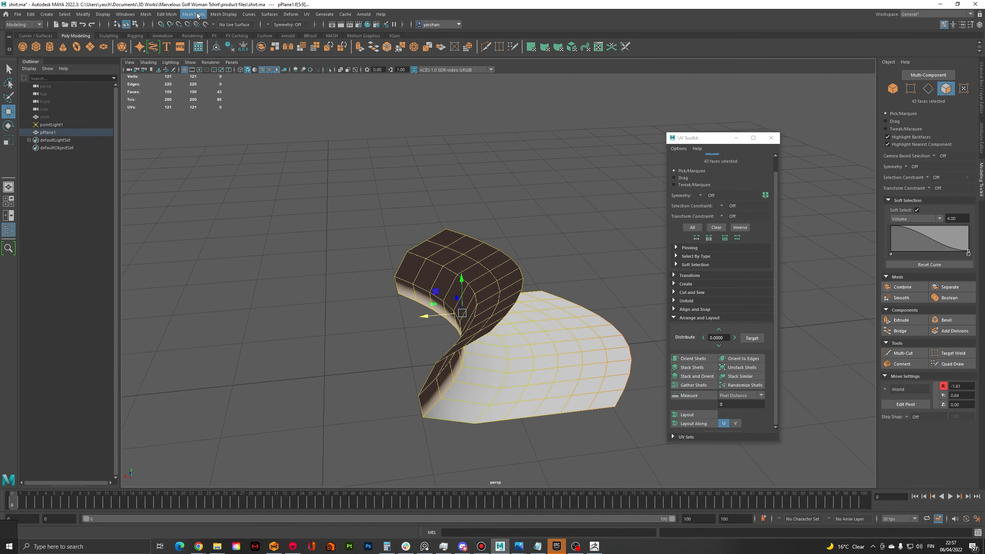
left_click(223, 16)
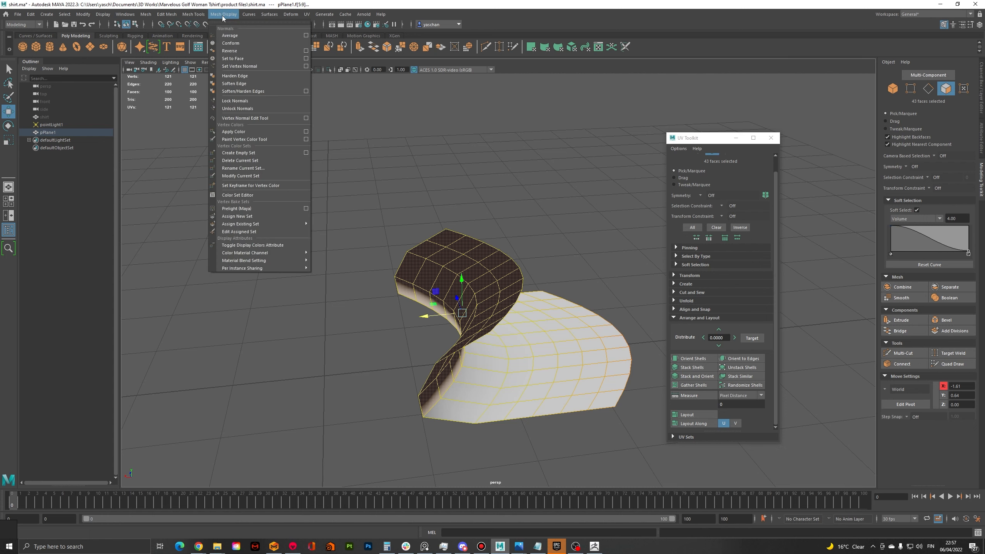
left_click(232, 52)
left_click_drag(529, 189, 519, 283, "alt")
Turn off Soft Select and clear the face selection
left_click(520, 283)
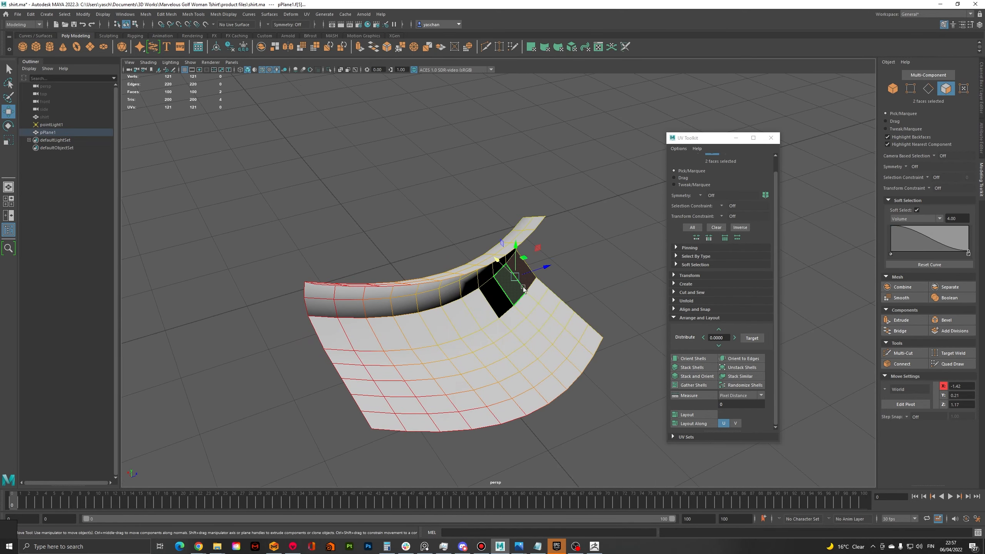
key("ctrl+z")
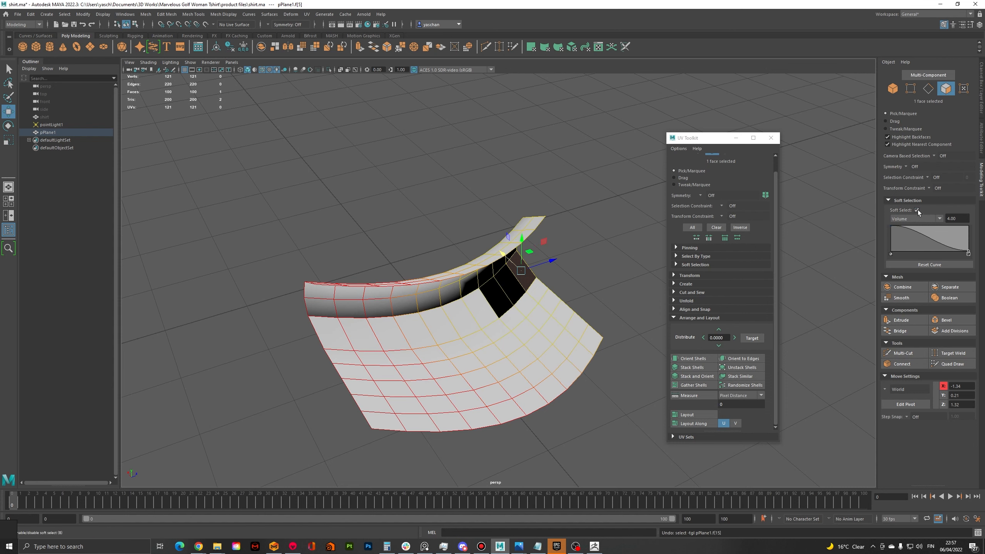
left_click(916, 210)
left_click(565, 251)
Select a curved edge loop on the flat part of the mesh and extrude it straight up into a standing wall
left_click_drag(565, 251, 490, 329, "alt")
right_click(490, 328)
left_click(496, 313)
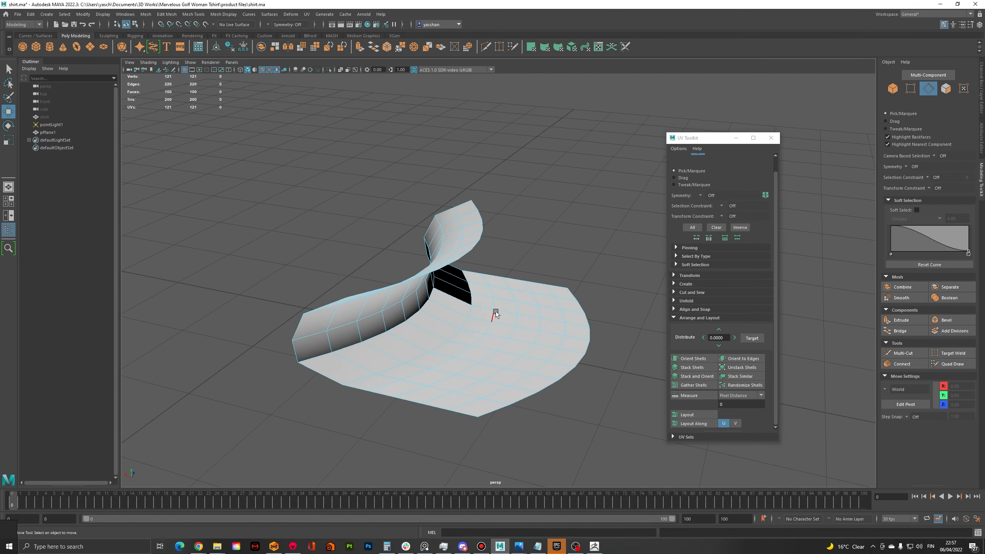
left_click(510, 327)
left_click_drag(488, 330, 488, 271, "alt")
left_click(531, 250)
left_click_drag(466, 345, 482, 319, "alt")
scroll(446, 325, "down", 3)
scroll(482, 319, "up", 4)
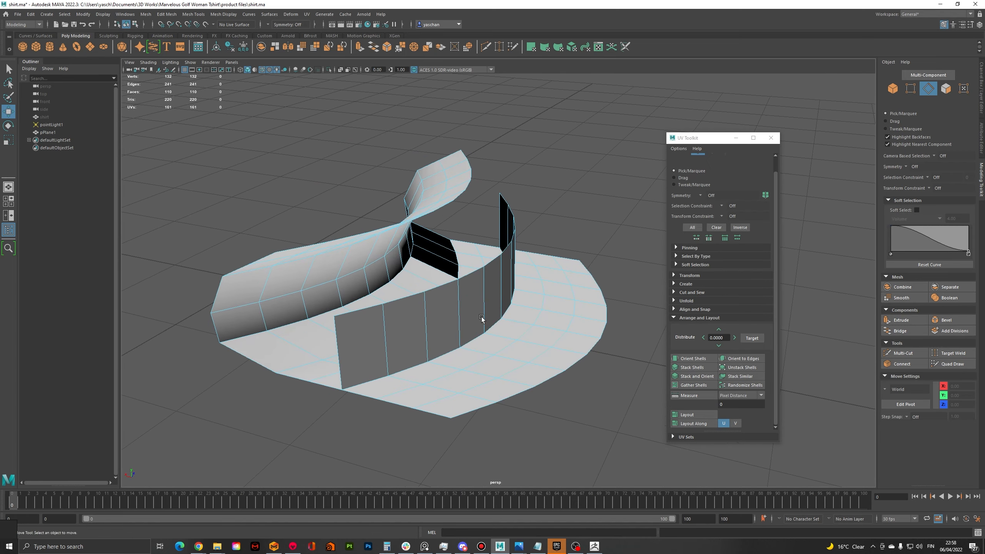
Select all faces of the folded mesh and unfold their UVs in the UV Editor
right_click_drag(505, 302, 510, 324)
scroll(510, 326, "down", 5)
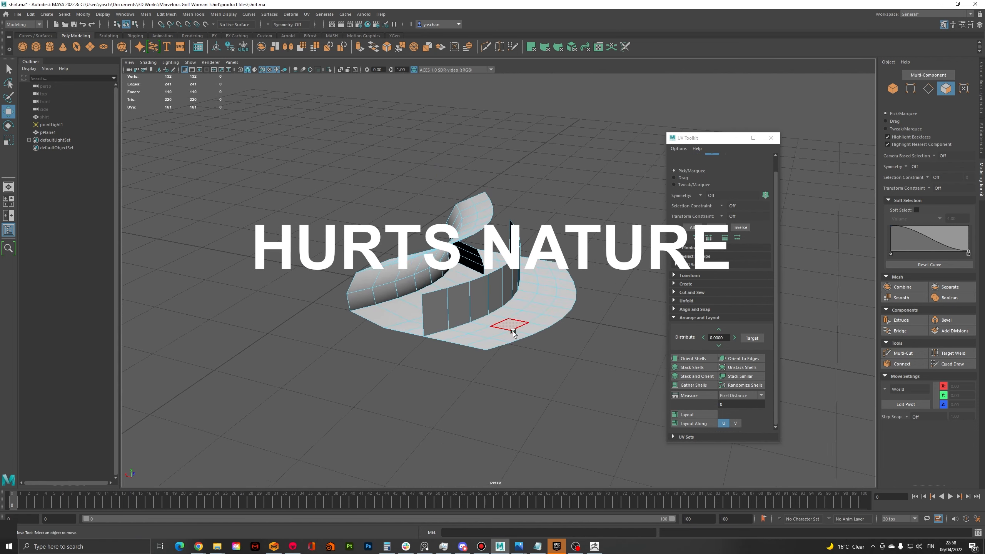
left_click_drag(595, 371, 231, 122)
left_click(306, 14)
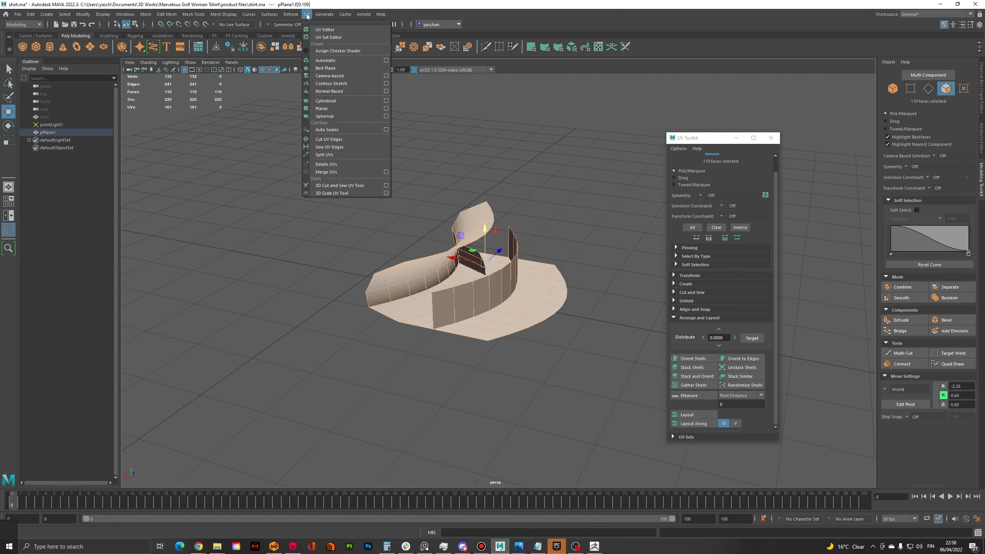
left_click(322, 30)
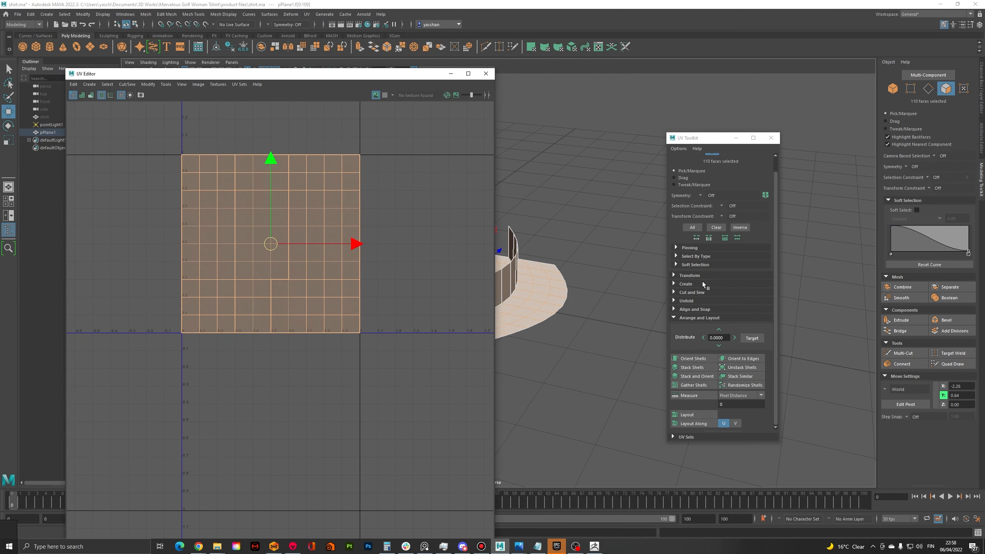
left_click(674, 301)
left_click(687, 320)
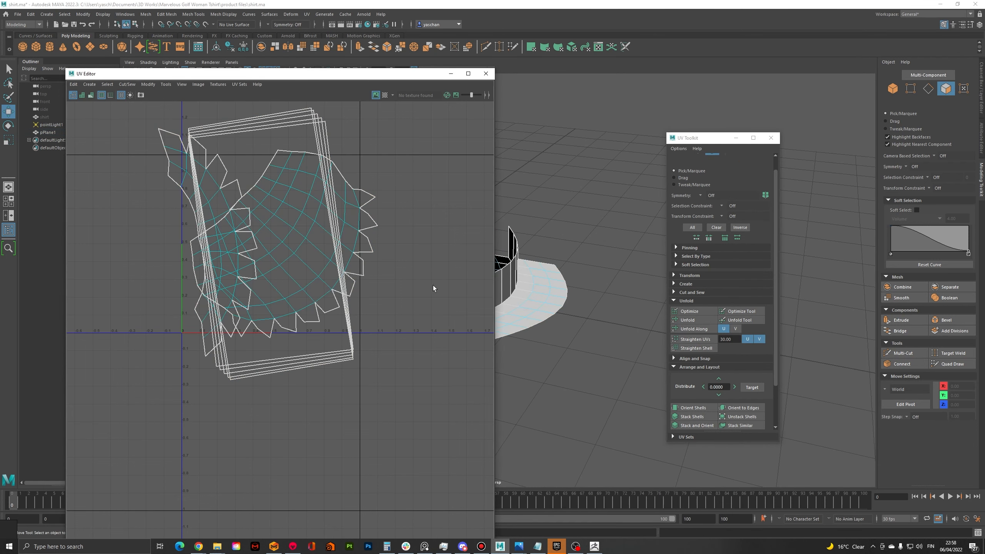
Examine the unfolded UV shells beside the mesh, selecting individual wall and surface faces to check how they map
left_click_drag(353, 74, 248, 83)
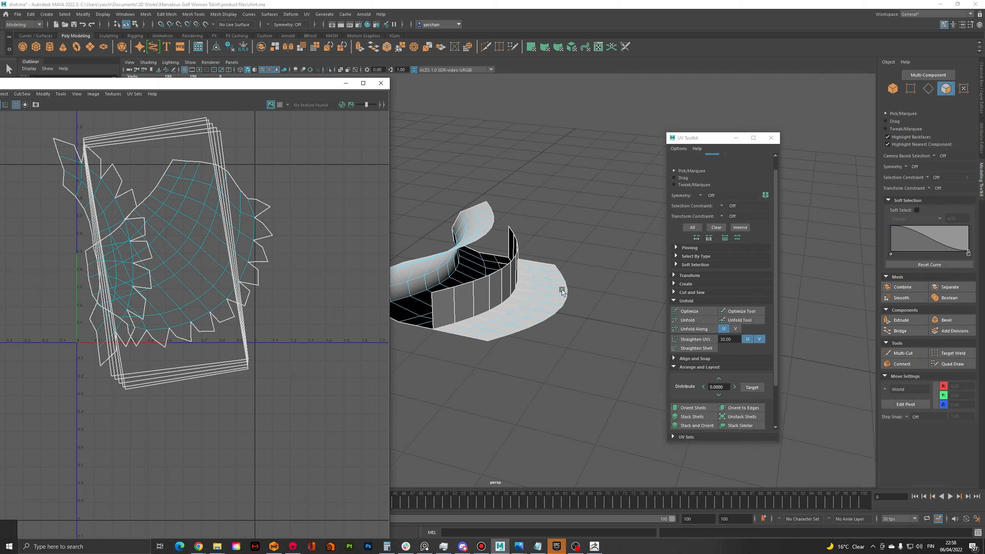
left_click_drag(549, 278, 432, 270, "alt")
left_click(545, 288)
left_click(587, 299)
left_click(605, 289)
left_click(474, 294)
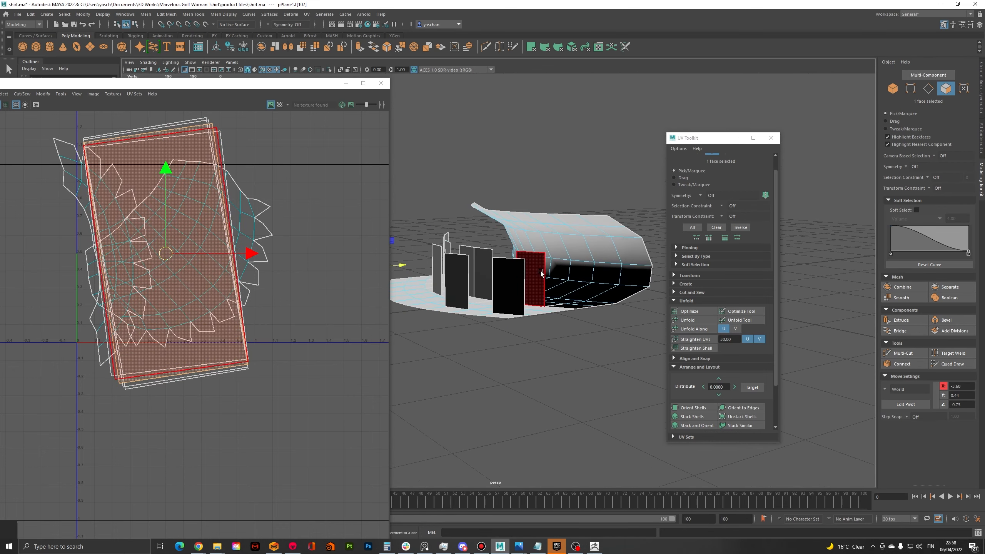
double_click(577, 259)
left_click_drag(577, 259, 673, 287, "alt")
left_click(602, 306)
left_click_drag(569, 298, 595, 298, "alt")
scroll(586, 297, "up", 1)
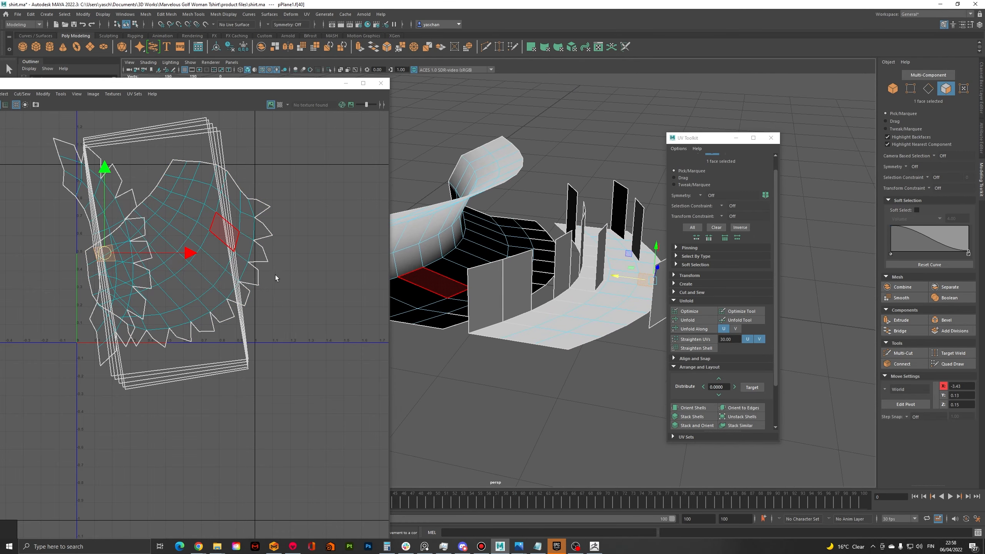
scroll(330, 322, "down", 1)
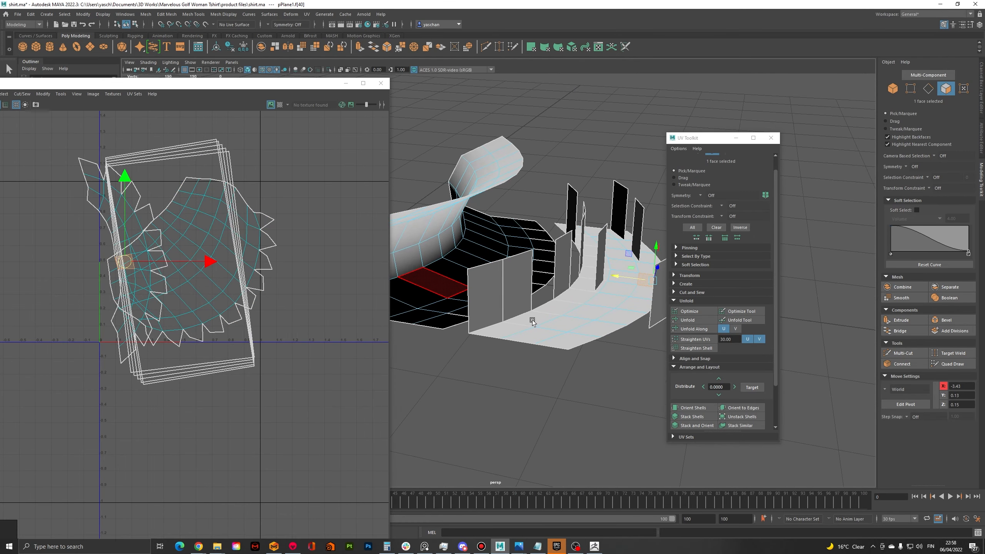
Close the UV Editor and switch to the polo shirt in ZBrush, viewing its collar from an angle
left_click(380, 83)
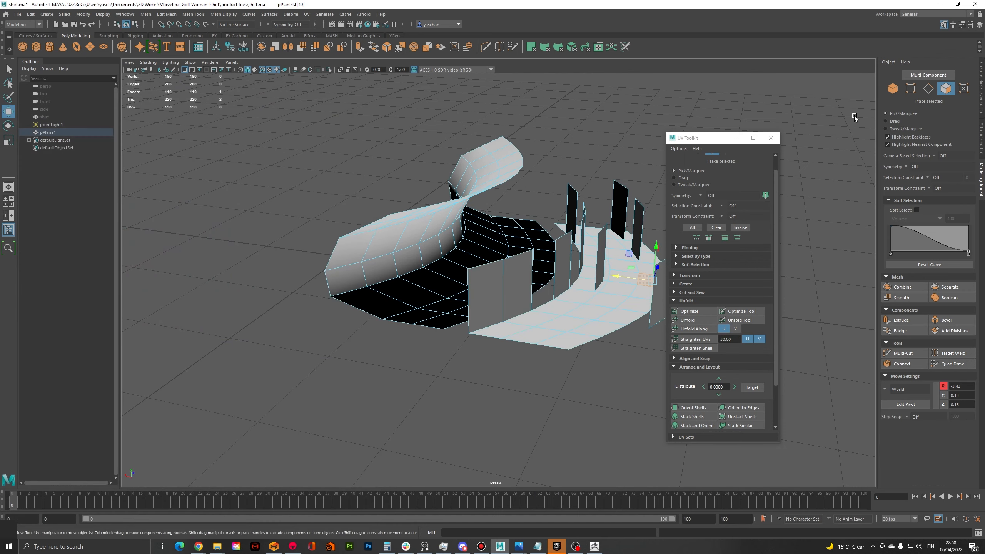
left_click(940, 5)
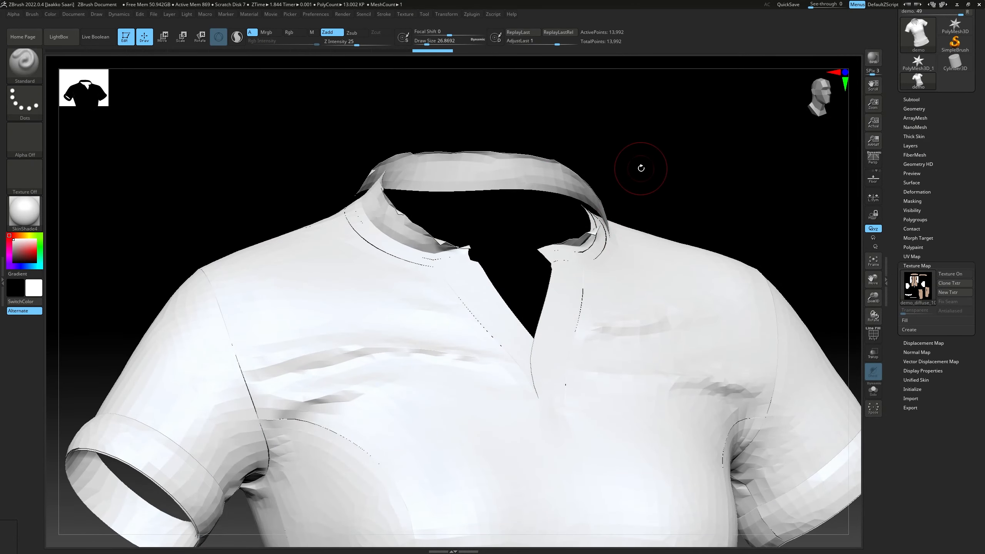
left_click_drag(641, 168, 409, 230, "alt")
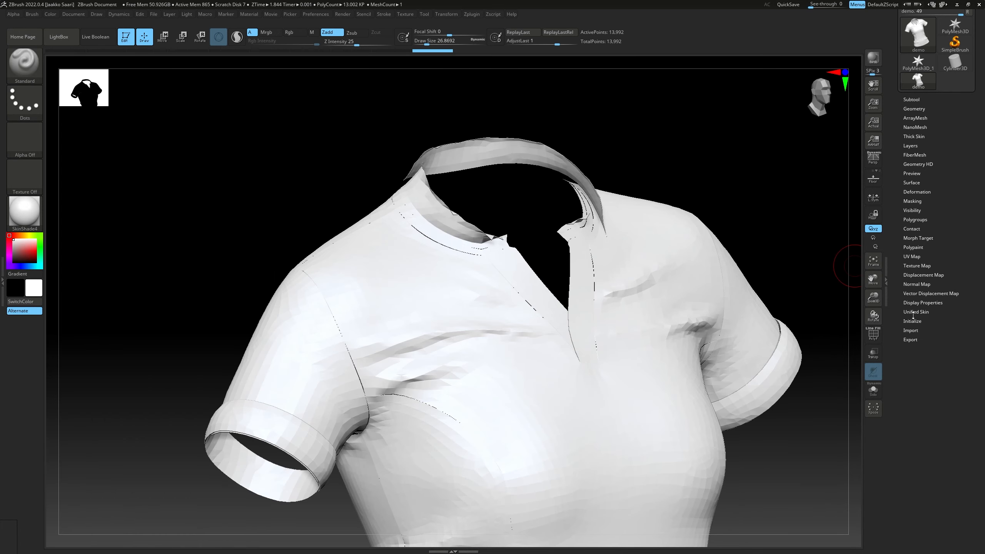
Turn on Double-sided display for the shirt, toggling it to compare how the collar renders with and without it
left_click(916, 304)
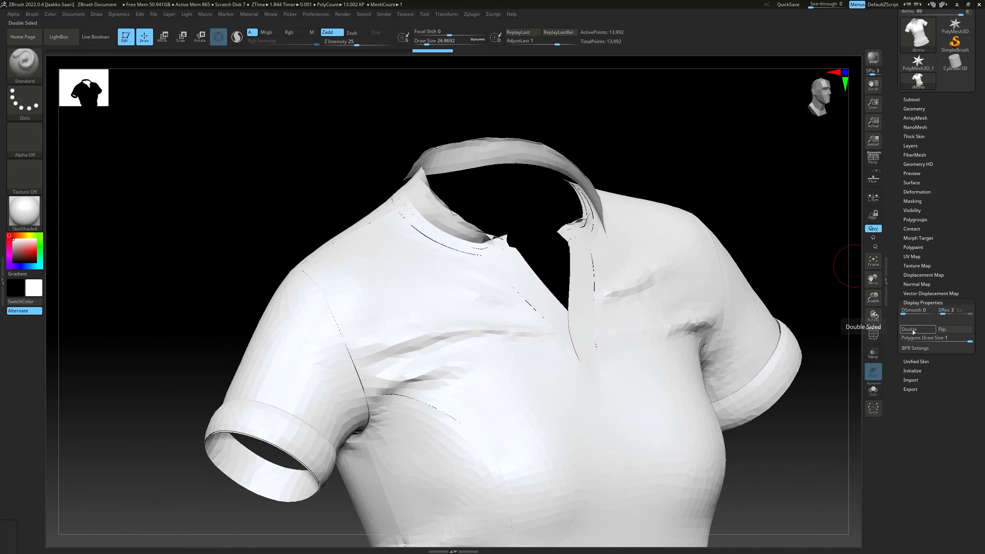
left_click(912, 332)
right_click_drag(717, 215, 516, 182)
left_click(906, 330)
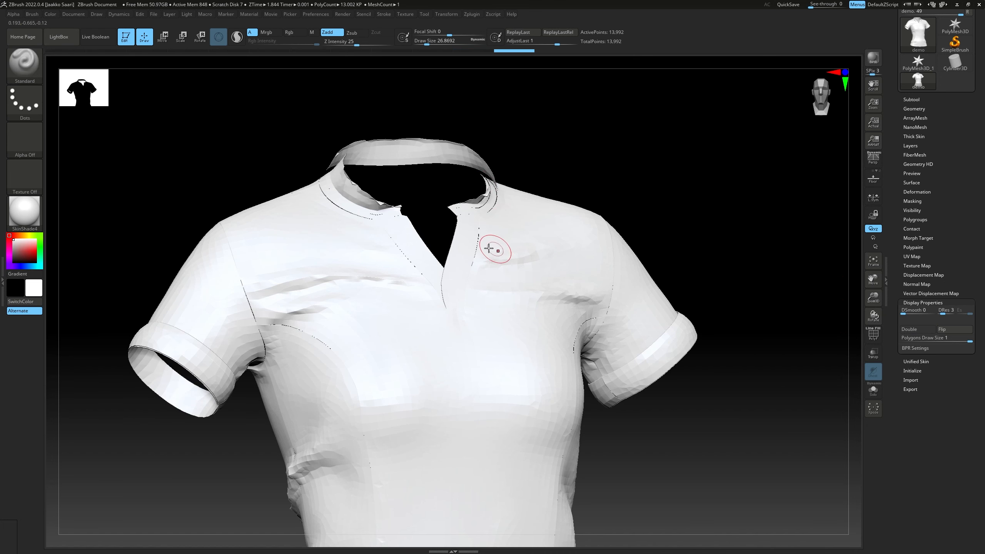
right_click_drag(494, 182, 457, 195)
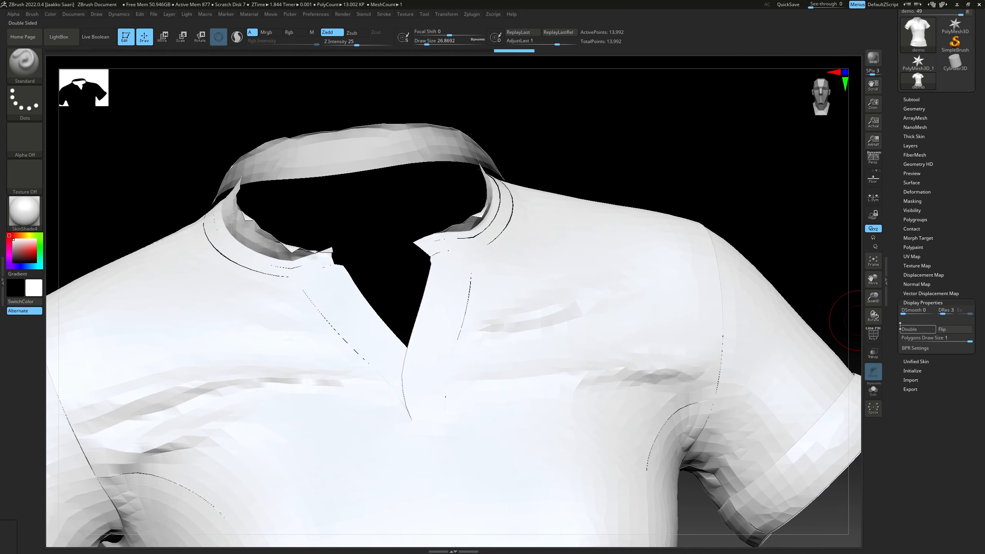
left_click(917, 329)
right_click_drag(600, 220, 773, 203)
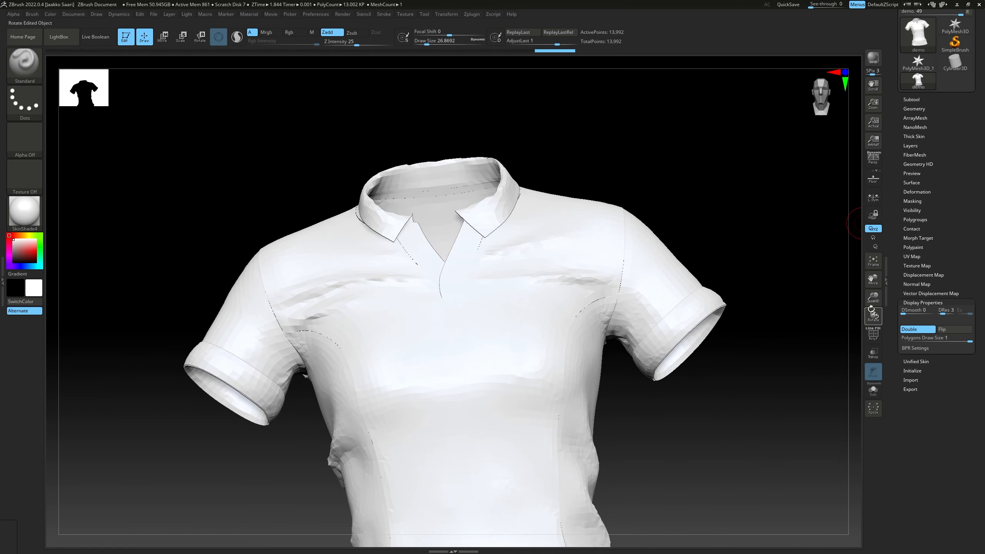
Show the shirt's polyframe and set the brush Draw Size to about 49
mouse_move(735, 253)
right_mouse_down("ctrl")
mouse_move(703, 252)
mouse_move(696, 211)
mouse_move(669, 256)
right_mouse_up("ctrl")
right_click(665, 261)
left_click(711, 211)
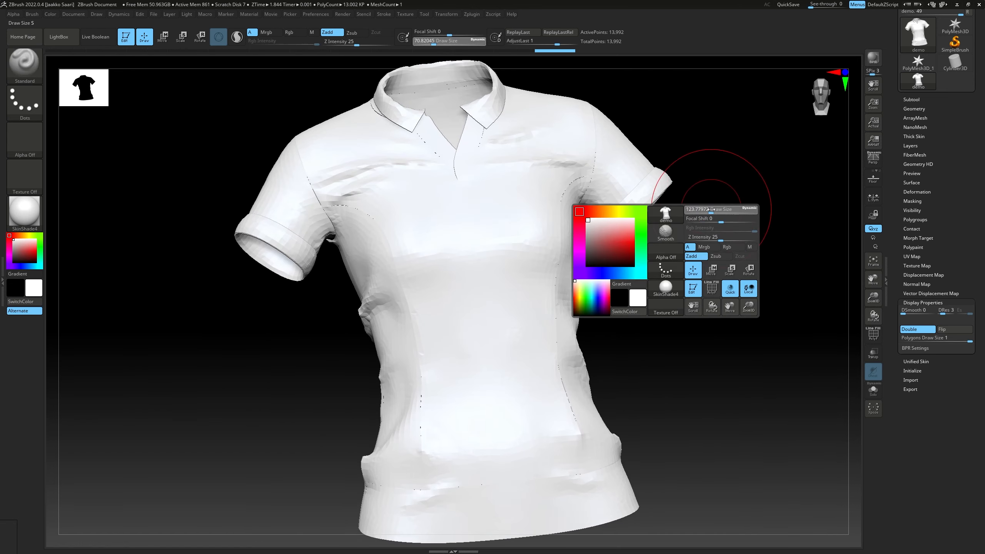
mouse_move(667, 188)
right_mouse_down()
mouse_move(730, 190)
mouse_move(692, 242)
mouse_move(714, 259)
right_mouse_up()
left_click(873, 334)
key("s")
left_click_drag(708, 257, 703, 256)
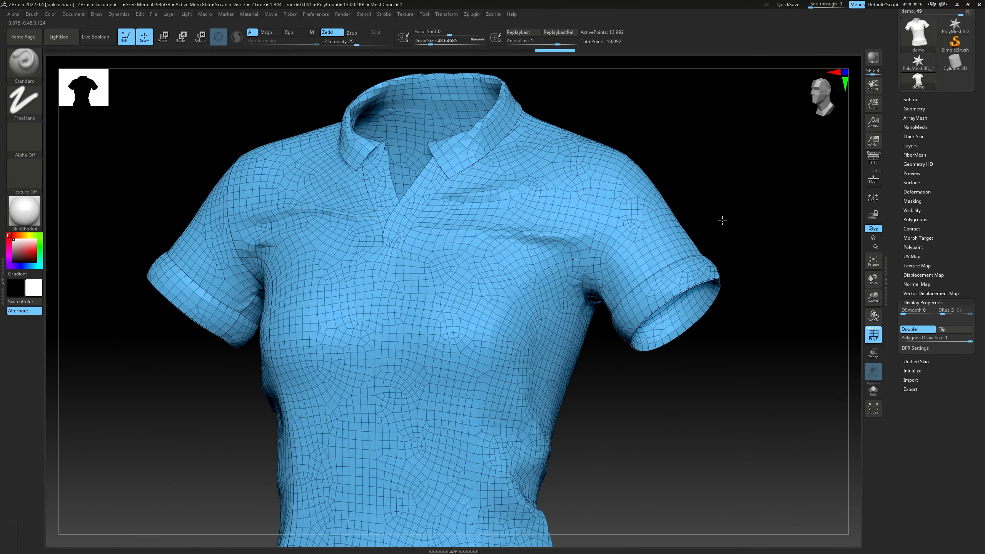
mouse_move(721, 220)
right_mouse_down("ctrl")
mouse_move(710, 193)
mouse_move(636, 153)
right_mouse_up("ctrl")
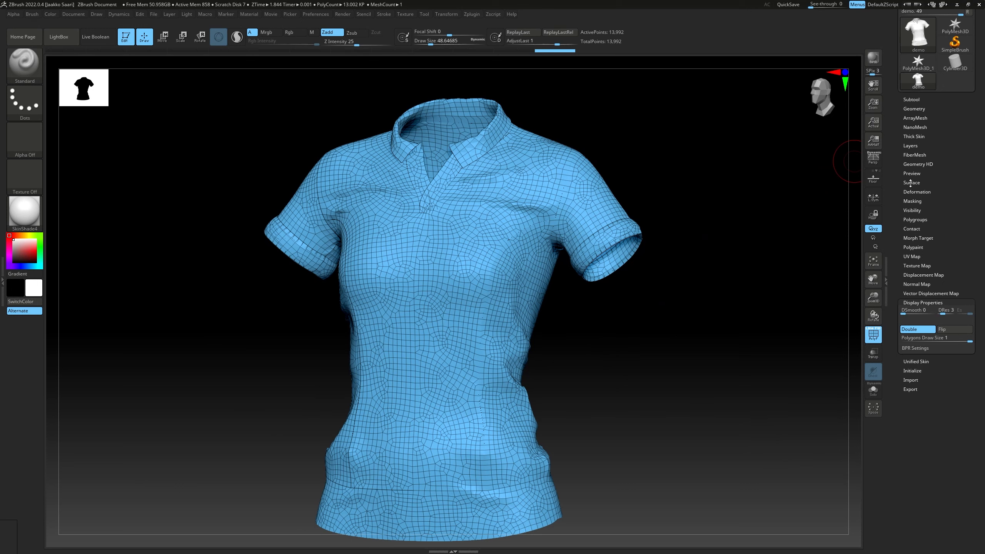
Divide the shirt into polygroups with Auto Groups With UV
left_click(915, 220)
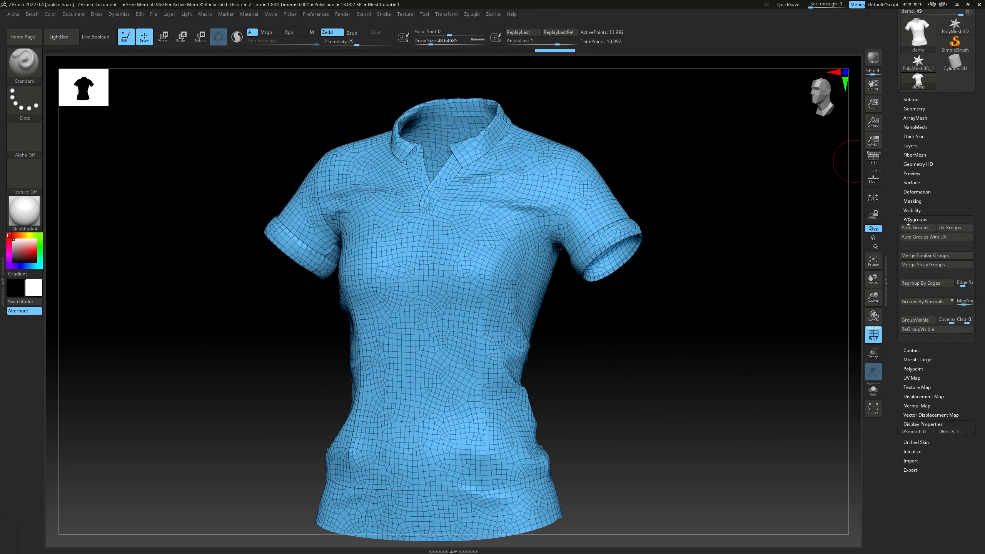
left_click(926, 238)
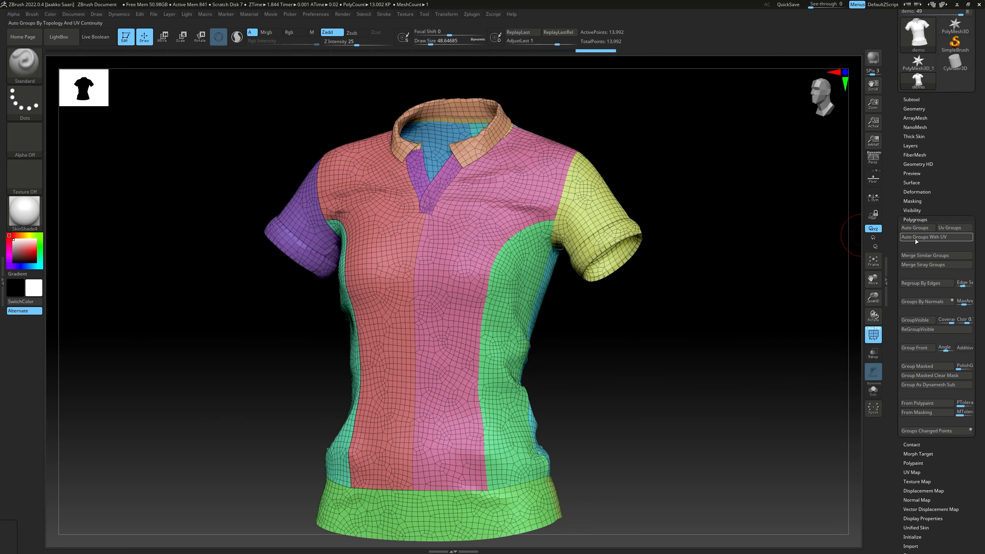
left_click_drag(713, 222, 748, 206)
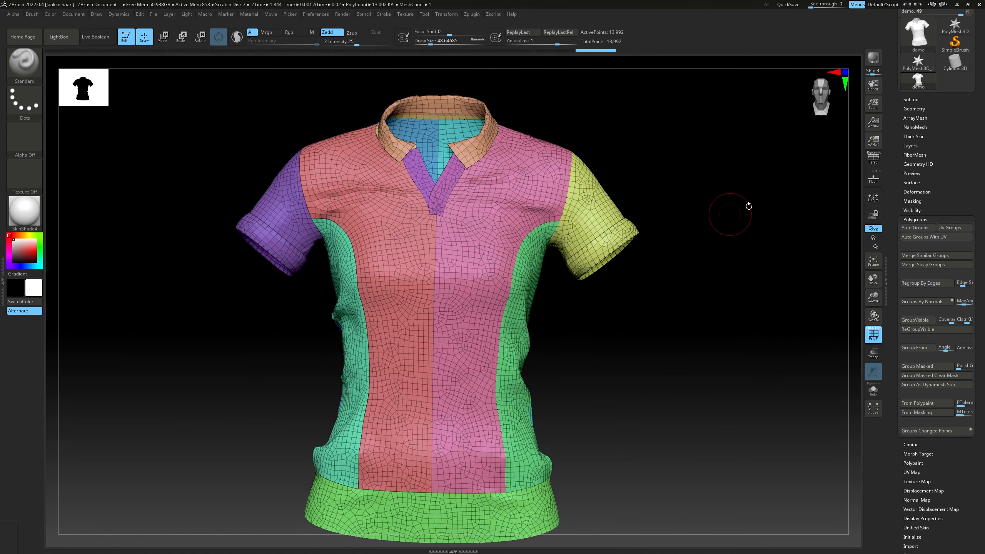
Flatten the shirt to its UV layout with Morph UV, inspect the pattern pieces, and return it to its 3D shape
left_click(908, 220)
left_click(908, 256)
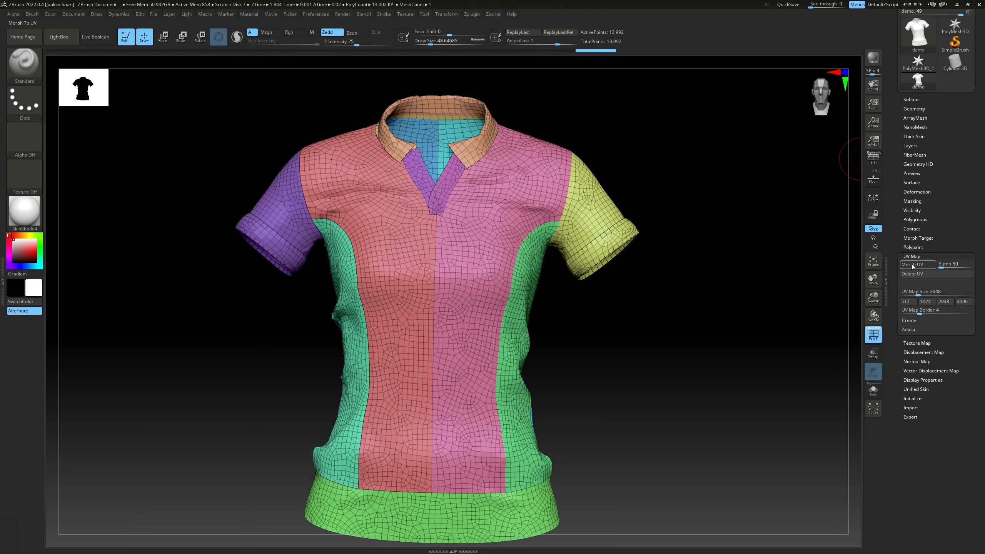
left_click(914, 264)
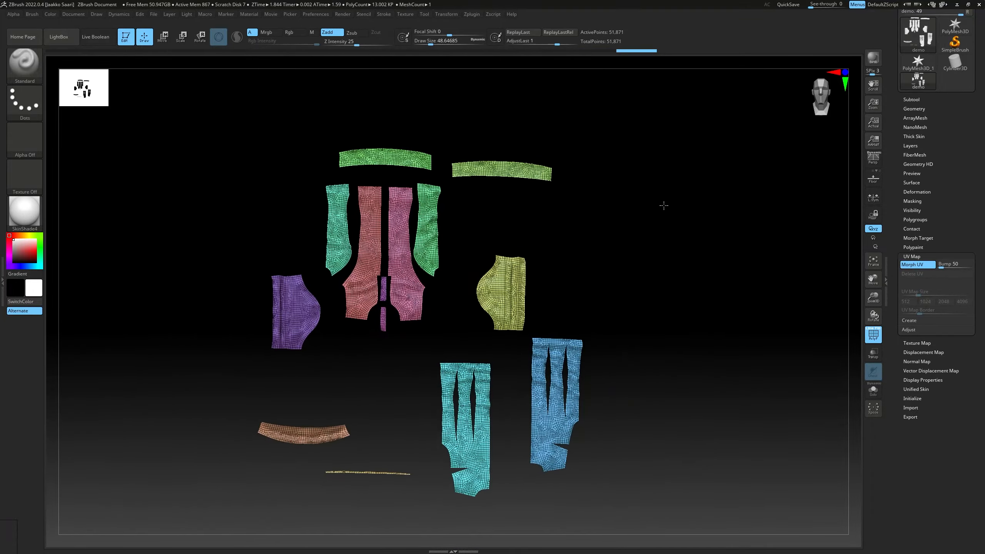
right_click_drag(660, 213, 698, 248, "ctrl")
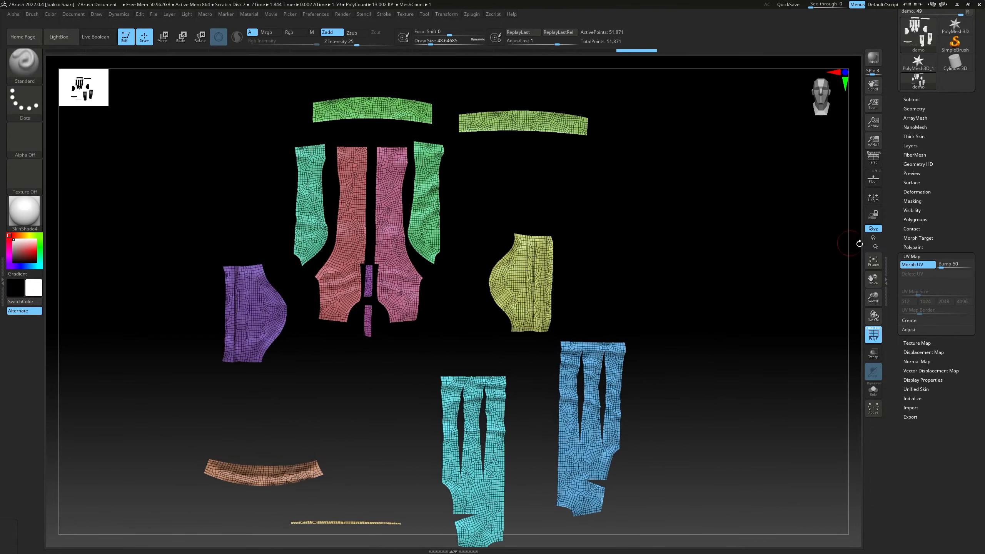
left_click(921, 265)
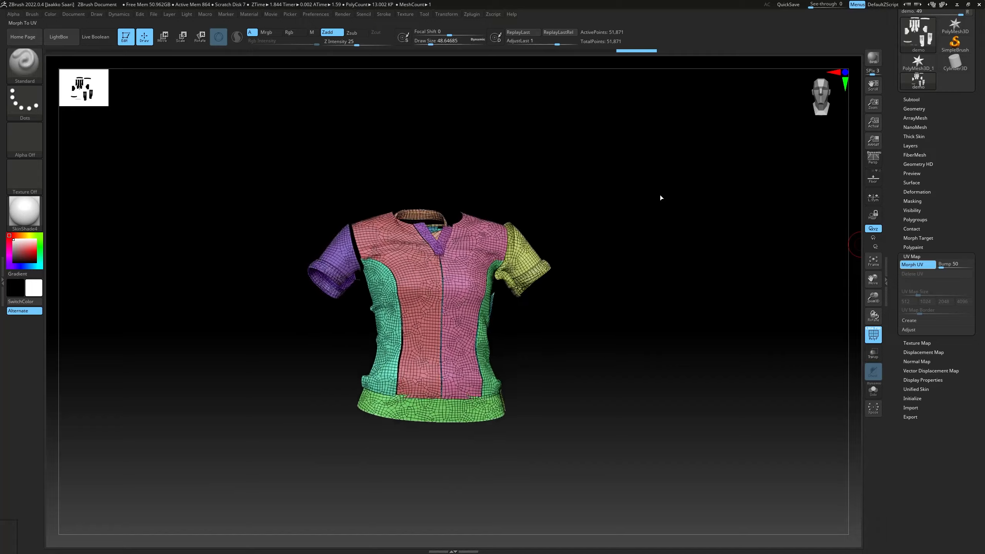
mouse_move(652, 206)
right_mouse_down()
mouse_move(708, 209)
mouse_move(672, 218)
mouse_move(700, 167)
mouse_move(708, 187)
right_mouse_up()
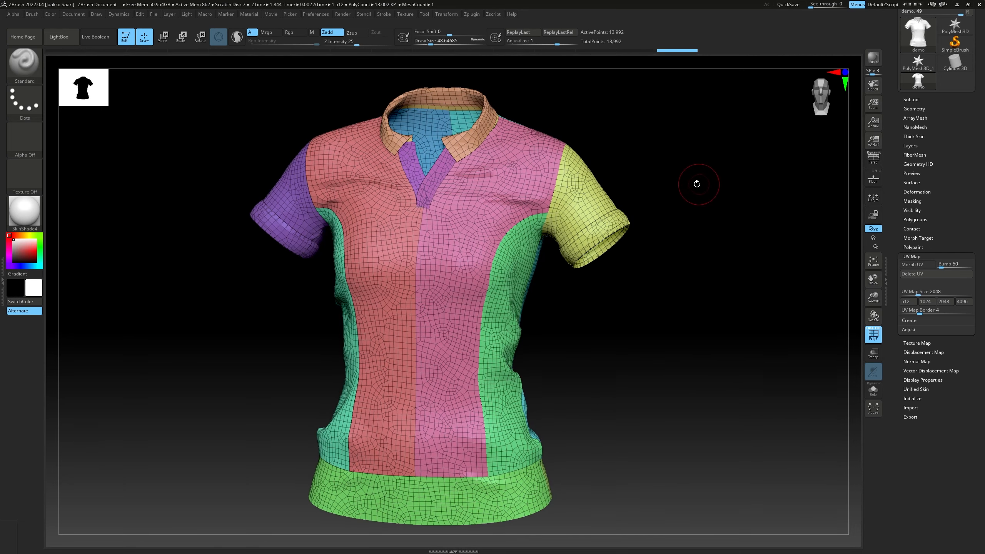
Try to regroup the whole shirt into a single polygroup, and undo it
right_click_drag(630, 196, 589, 171)
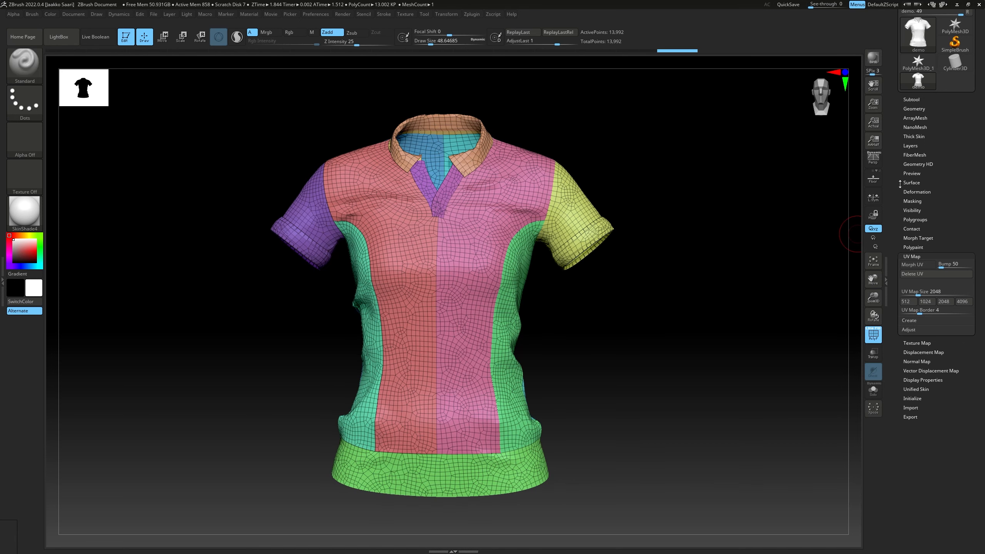
key("ctrl+w")
mouse_move(597, 189)
left_mouse_down()
mouse_move(620, 200)
mouse_move(642, 189)
mouse_move(628, 187)
mouse_move(618, 189)
mouse_move(849, 178)
left_mouse_up()
key("ctrl+z")
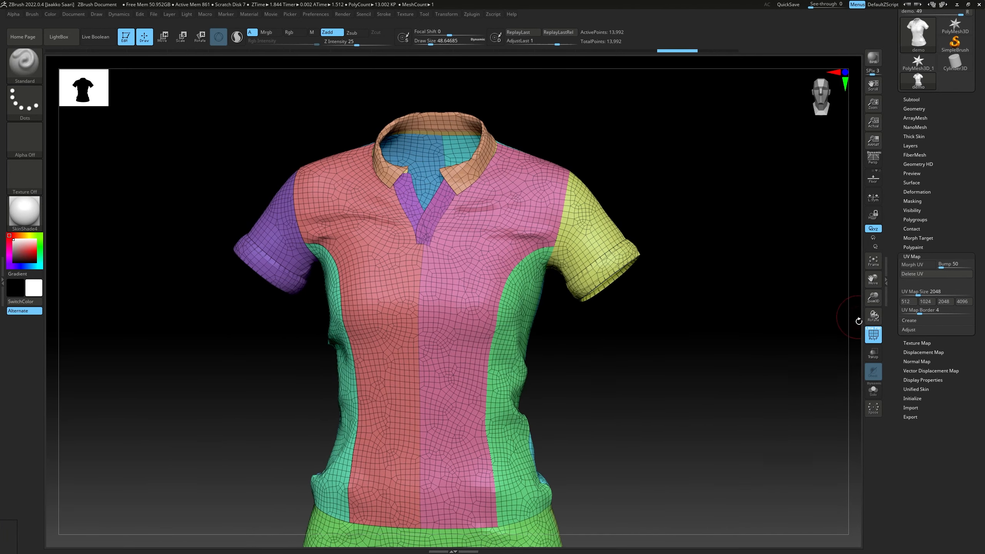
Hide the polyframe, preview the shirt with Dynamic Subdiv to inspect the seams between panels, and turn the subdivision off
left_click(872, 334)
left_click(914, 108)
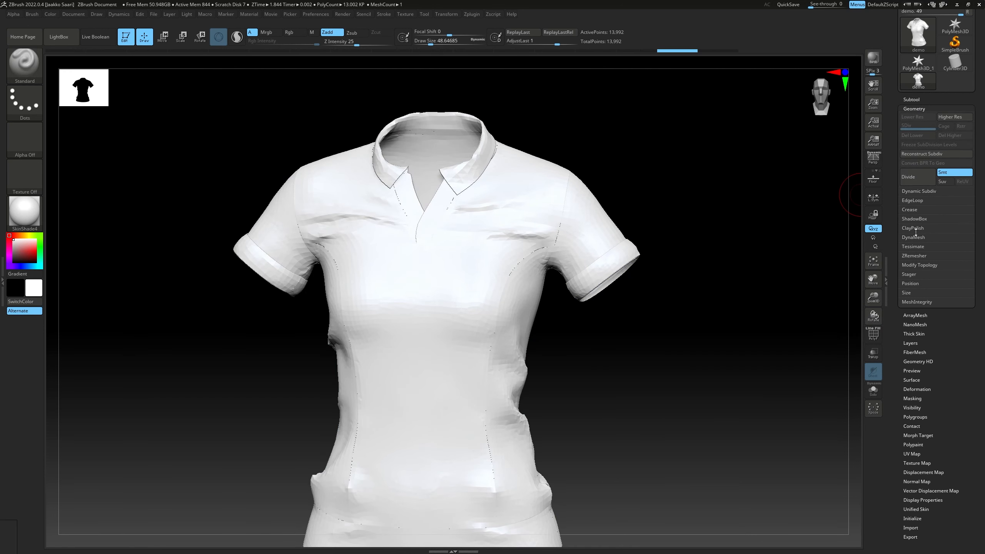
left_click(915, 192)
left_click(917, 199)
left_click_drag(625, 265, 641, 270)
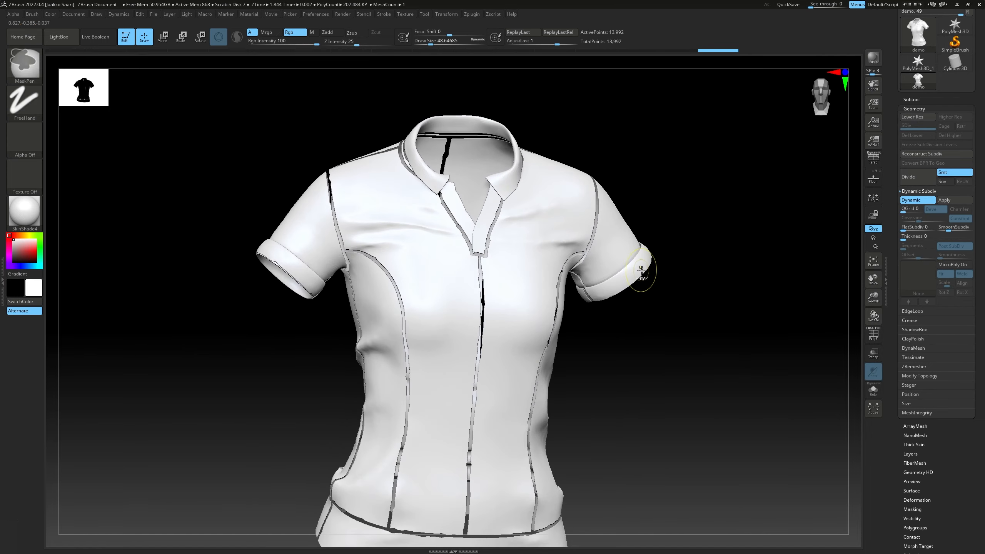
mouse_move(641, 270)
right_mouse_down("ctrl")
mouse_move(624, 227)
mouse_move(709, 235)
mouse_move(610, 208)
mouse_move(620, 193)
mouse_move(574, 230)
mouse_move(505, 236)
mouse_move(547, 239)
right_mouse_up("ctrl")
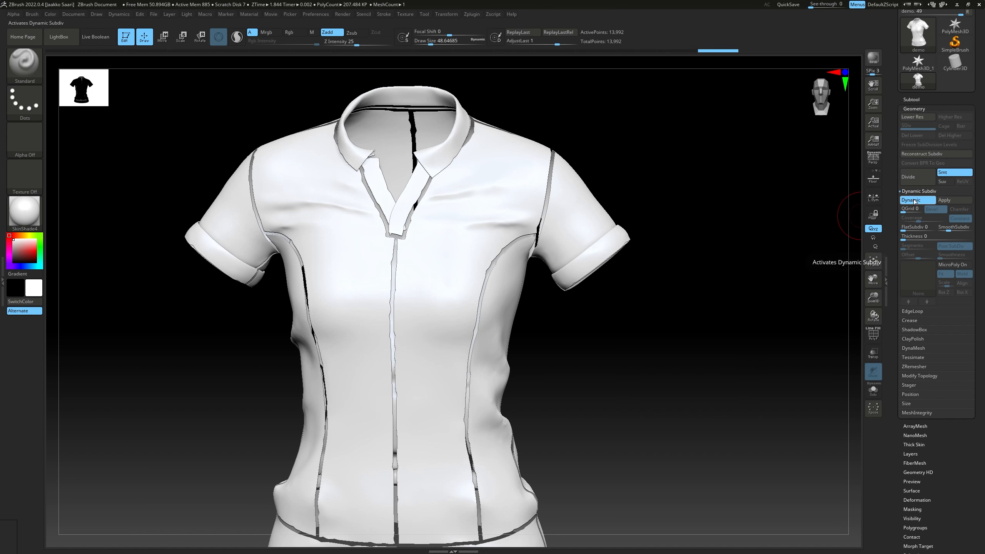
left_click(913, 201)
right_click_drag(709, 236, 643, 260)
Show the polyframe again and examine the panel borders where the sleeve meets the side of the shirt
left_click(871, 340)
right_click_drag(703, 335, 585, 323, "ctrl")
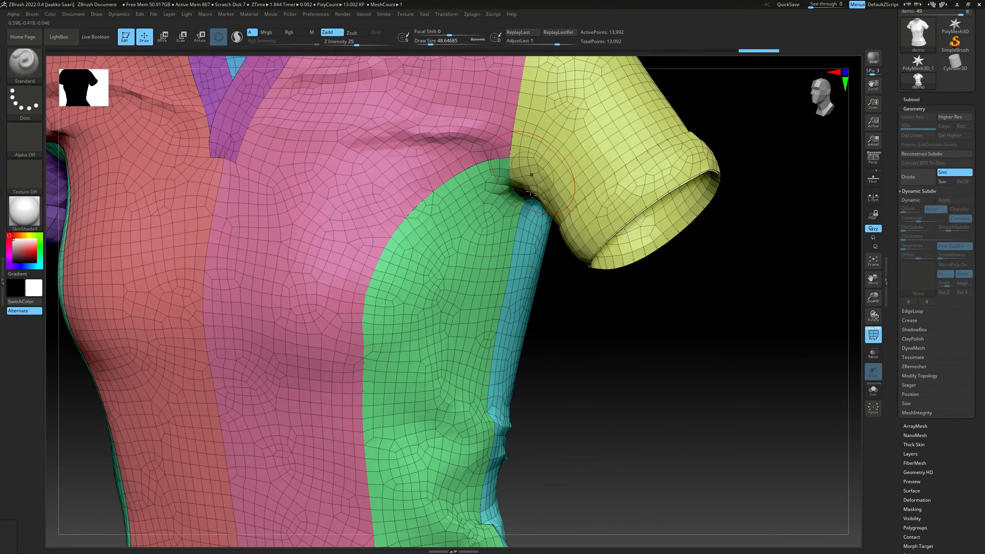
right_click_drag(539, 173, 515, 205, "alt")
Weld the shirt's coincident points with the WeldPoints operation
mouse_move(516, 206)
right_mouse_down("ctrl")
mouse_move(573, 228)
mouse_move(528, 270)
mouse_move(397, 226)
mouse_move(469, 260)
mouse_move(451, 163)
mouse_move(488, 277)
mouse_move(533, 214)
mouse_move(504, 207)
mouse_move(576, 275)
right_mouse_up("ctrl")
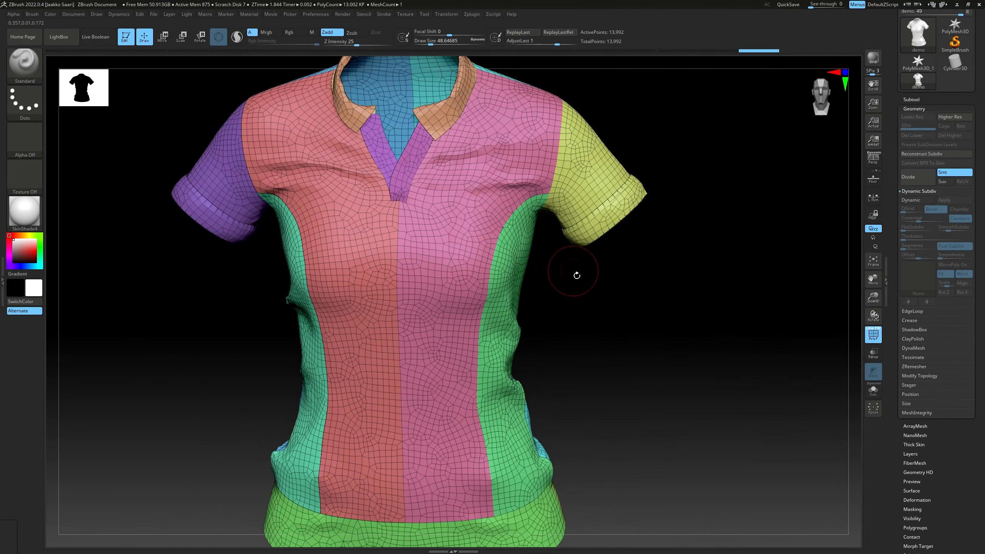
left_click(914, 377)
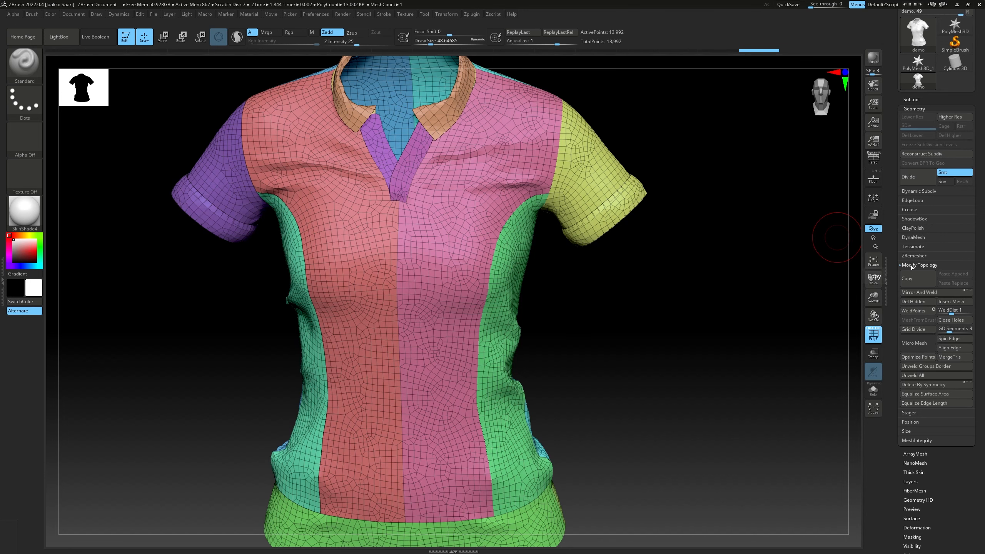
left_click(913, 311)
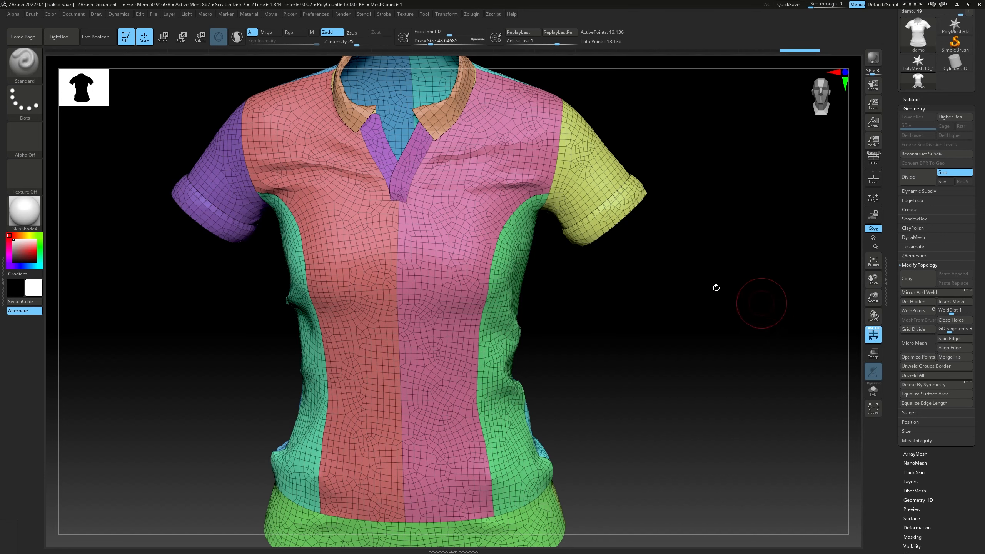
Preview the welded shirt with Dynamic Subdiv and inspect its panels and seams
left_click_drag(672, 260, 722, 271)
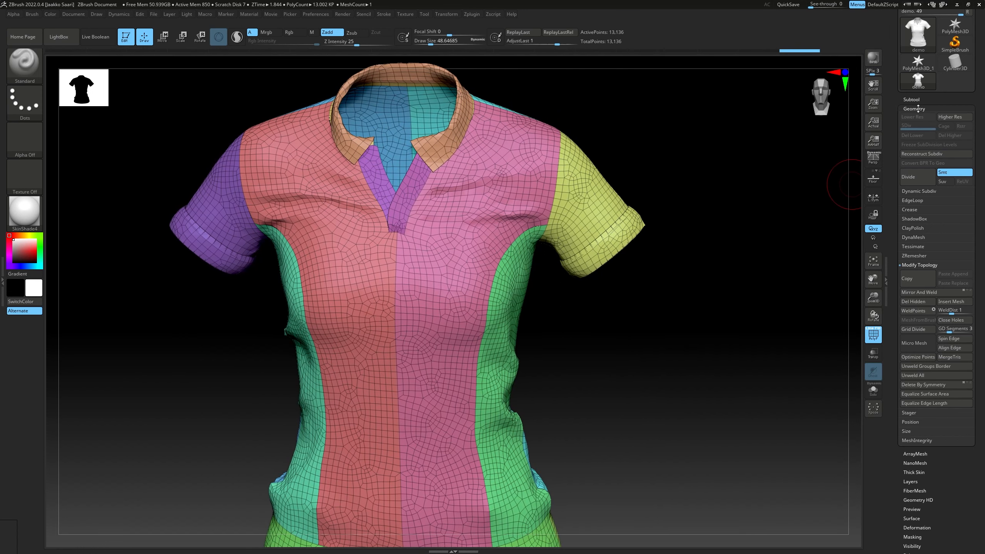
left_click(921, 265)
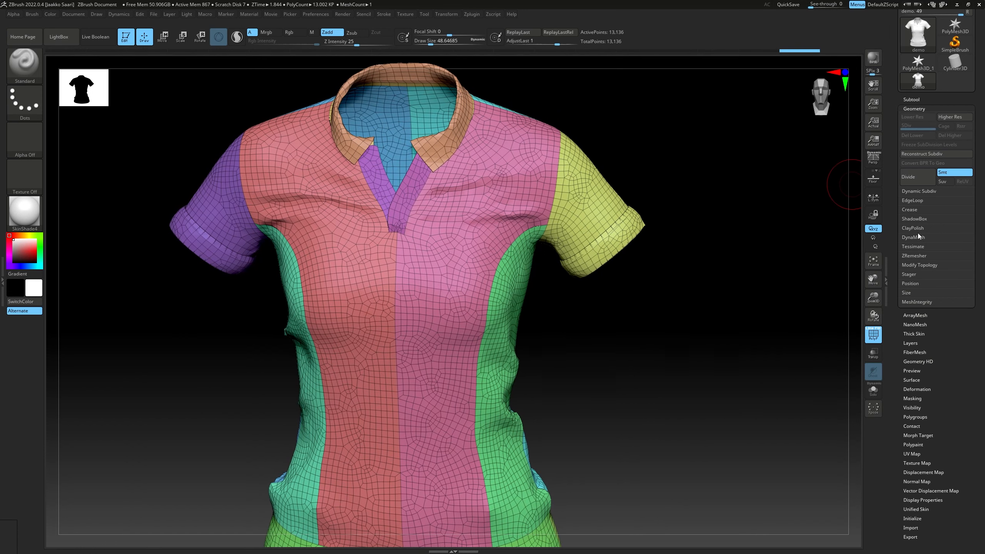
left_click(916, 191)
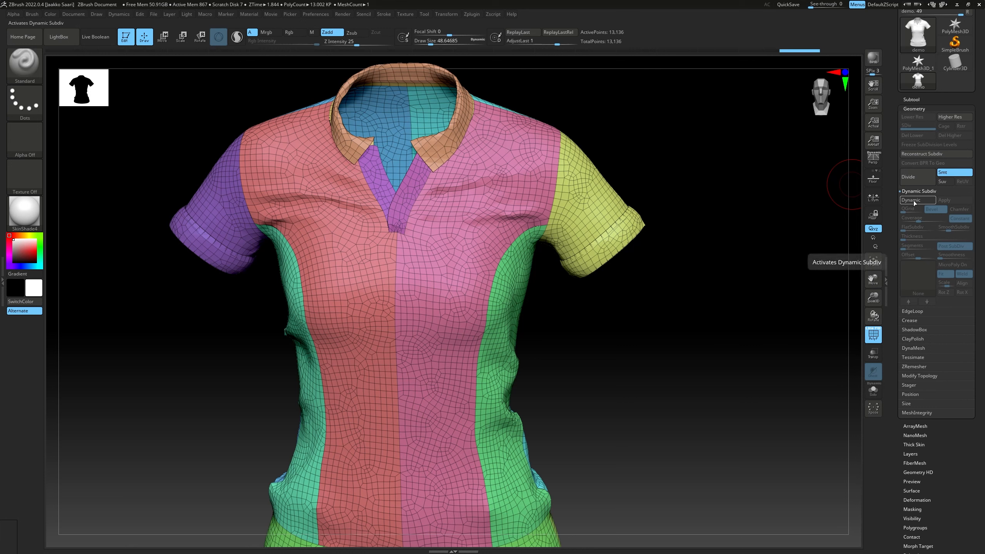
left_click(914, 200)
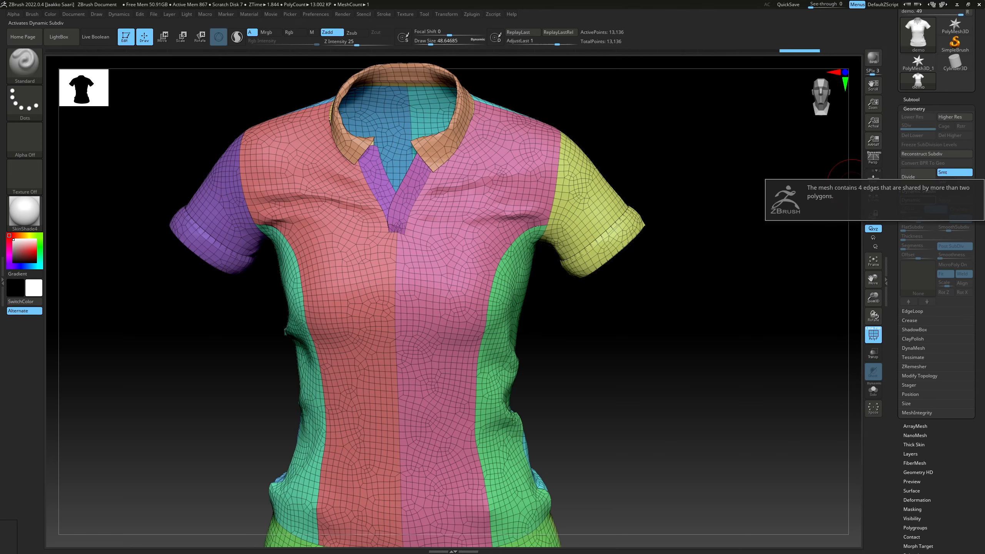
right_click_drag(741, 235, 637, 211)
right_click_drag(638, 212, 598, 238, "alt")
Repair the shirt's geometry with MeshIntegrity's Fix Mesh operation
left_click(913, 412)
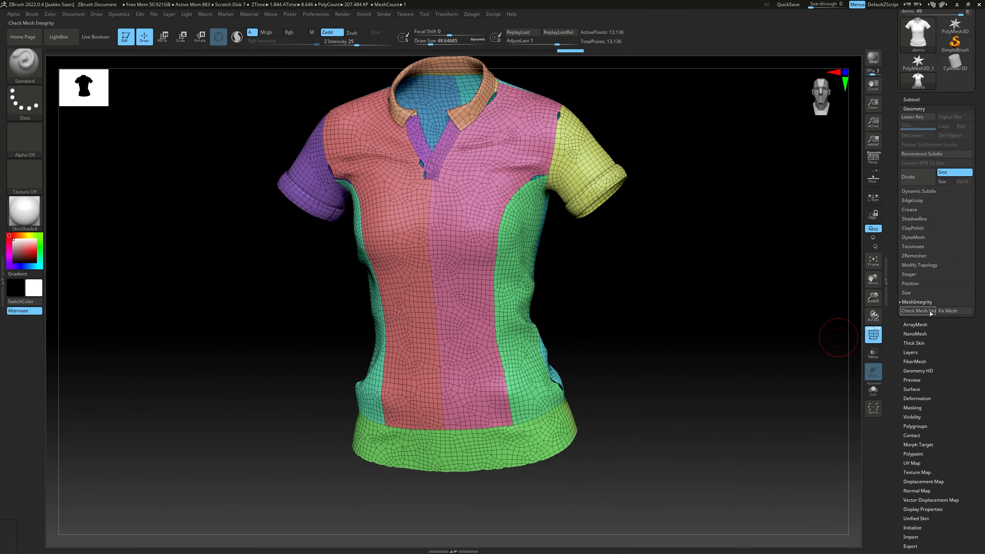
left_click(942, 312)
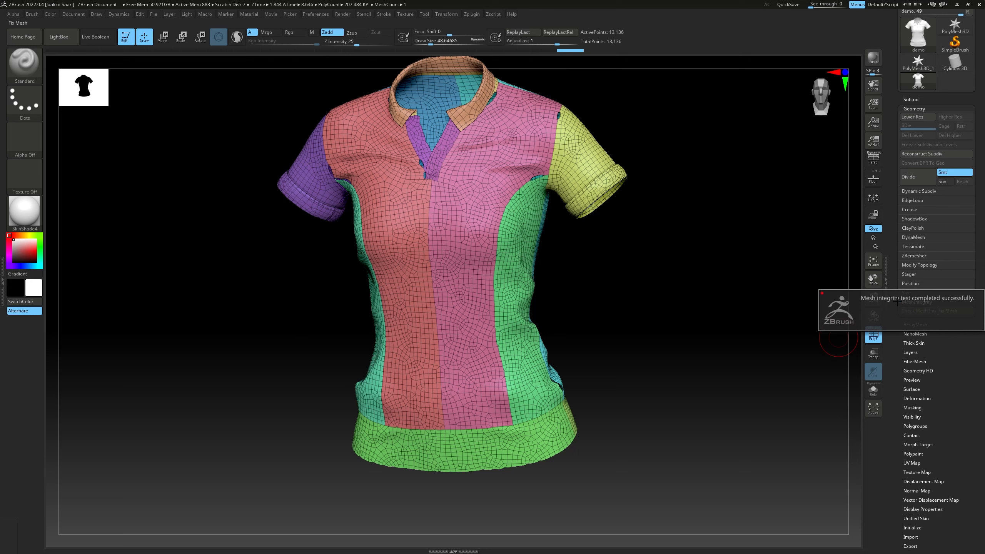
left_click(914, 312)
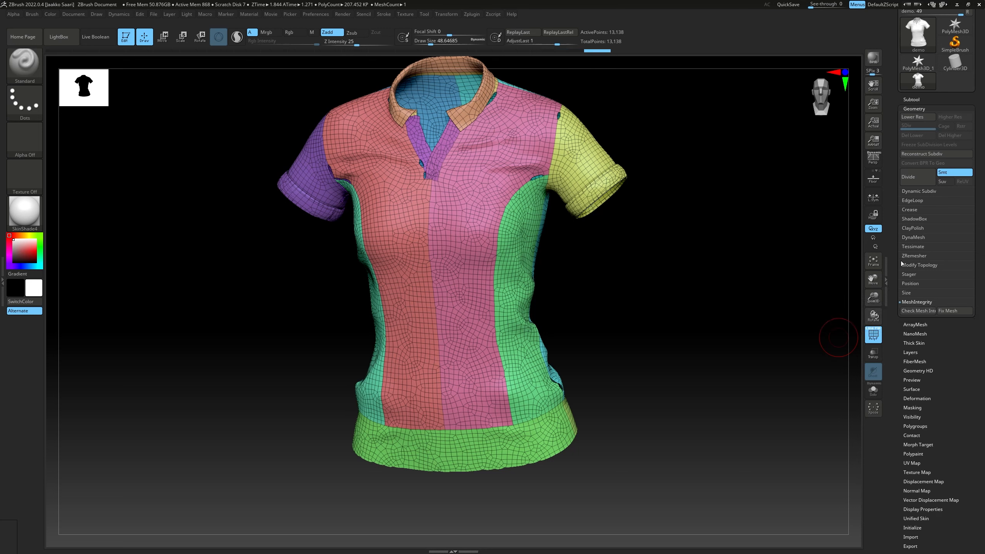
left_click_drag(901, 264, 900, 289)
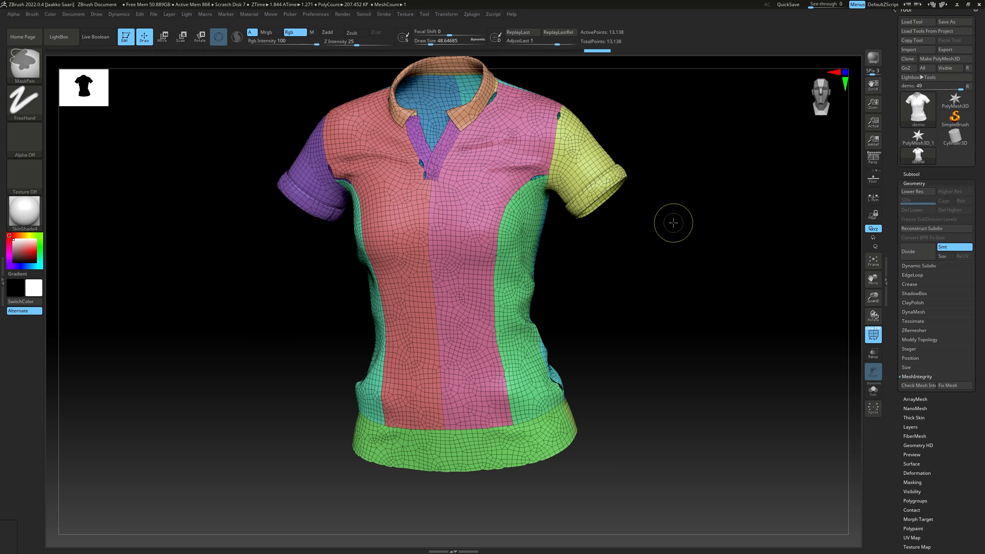
Inspect the gaps at the placket and armhole, turn Dynamic Subdiv off, and examine the border between sleeve and front panel
right_click_drag(673, 223, 705, 237, "ctrl")
right_click_drag(705, 237, 688, 304, "alt")
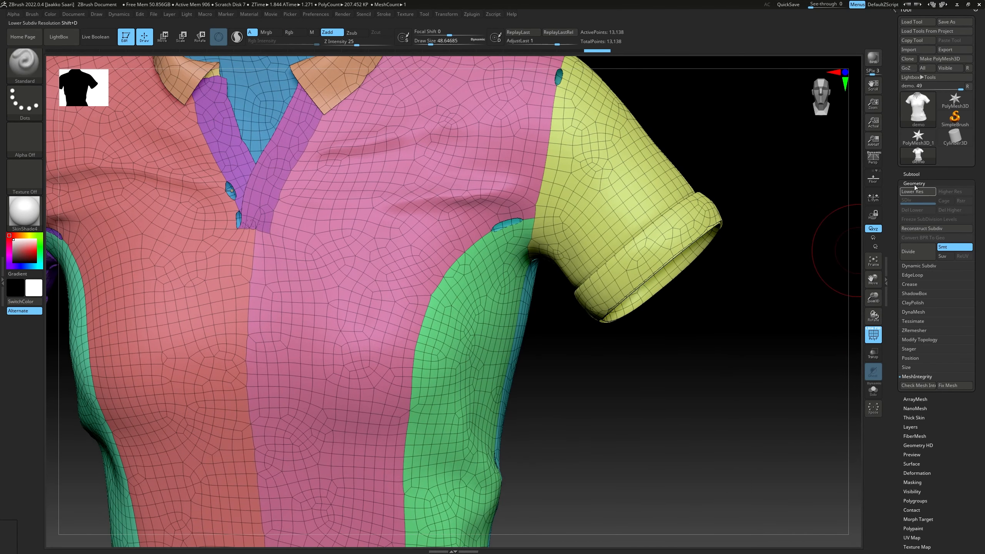
left_click(920, 266)
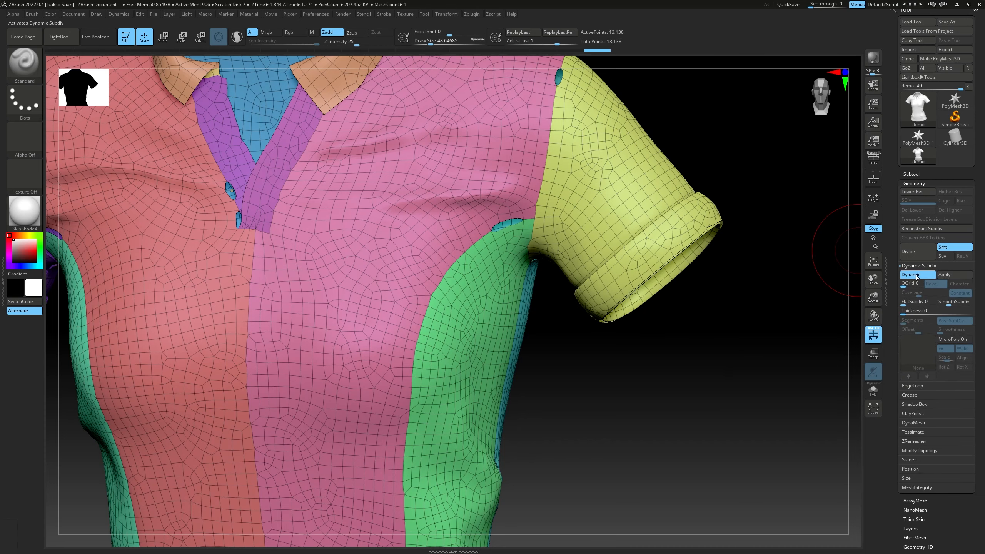
left_click(915, 273)
right_click_drag(622, 140, 640, 246, "alt")
right_click_drag(611, 185, 621, 248, "ctrl")
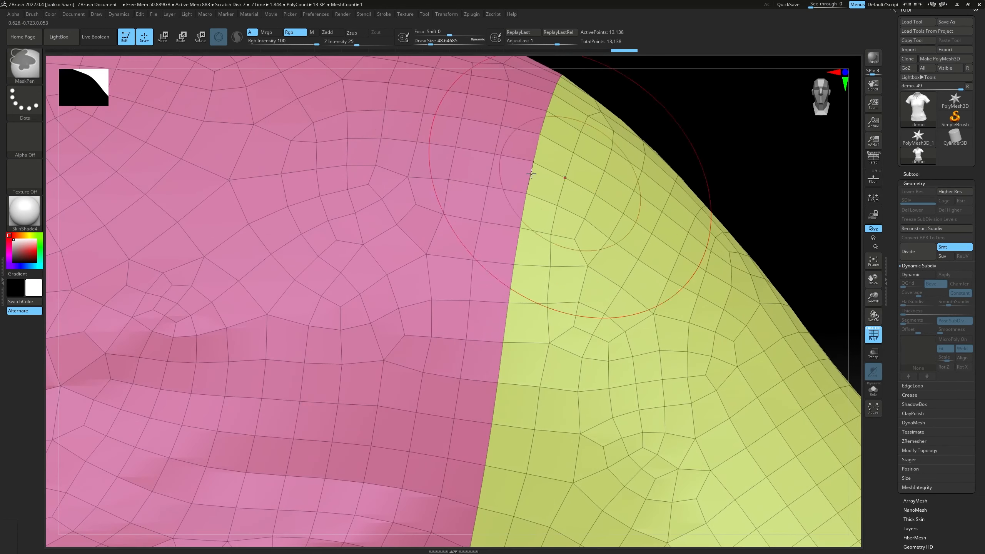
right_click_drag(555, 167, 849, 265, "ctrl")
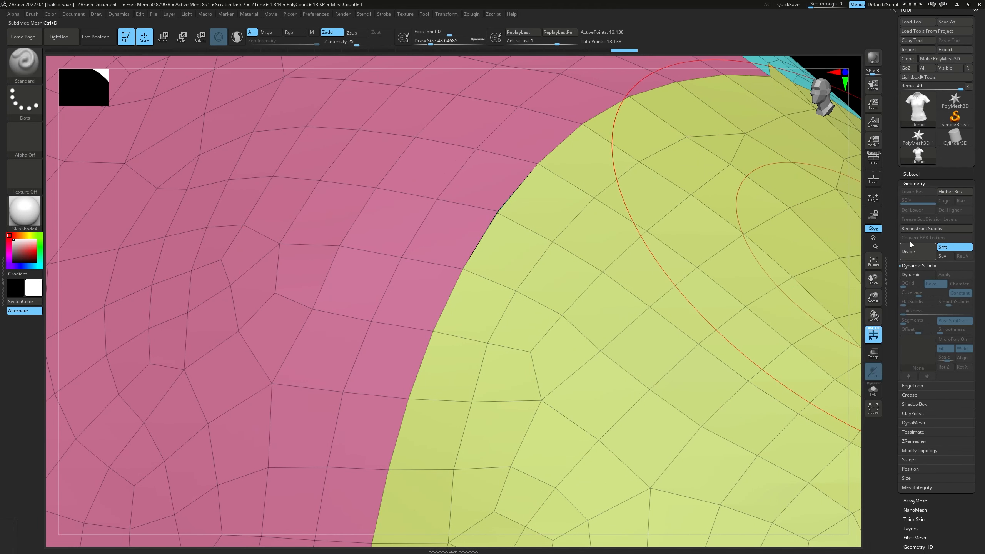
Set the weld distance to 4.02238 and weld the shirt's points again
left_click(922, 455)
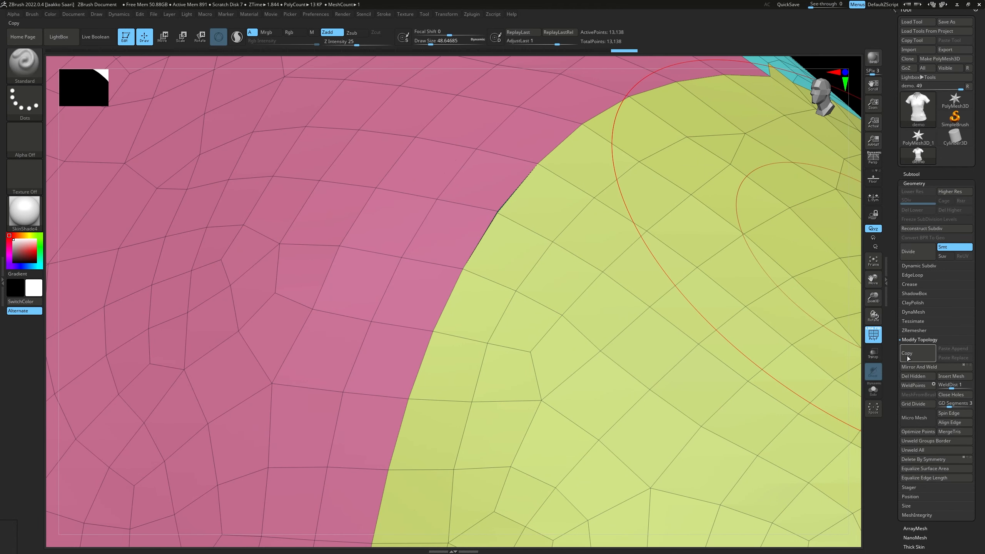
left_click_drag(955, 388, 956, 387)
left_click(923, 385)
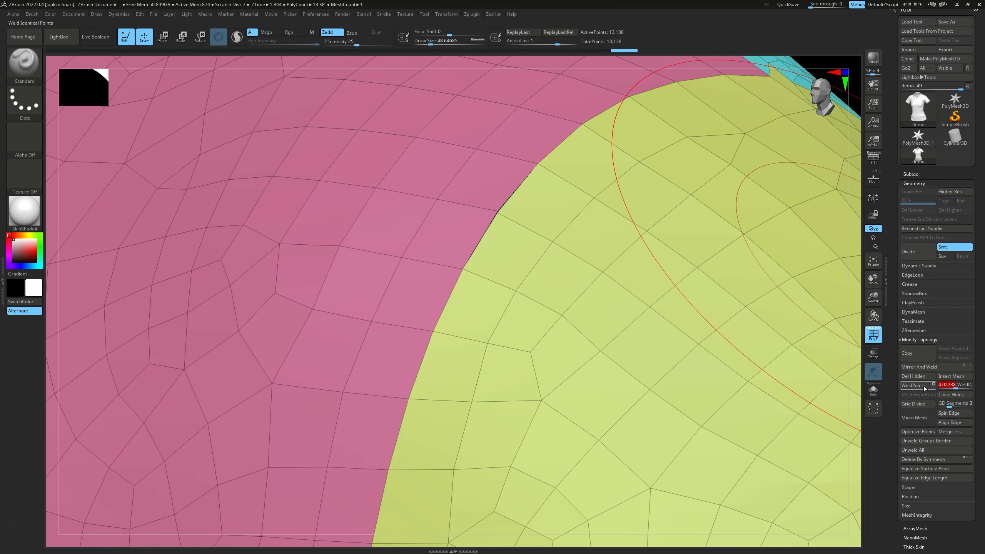
Toggle Dynamic Subdiv to compare the collar and shoulder seams with and without smoothing
right_click_drag(787, 322, 855, 276, "ctrl")
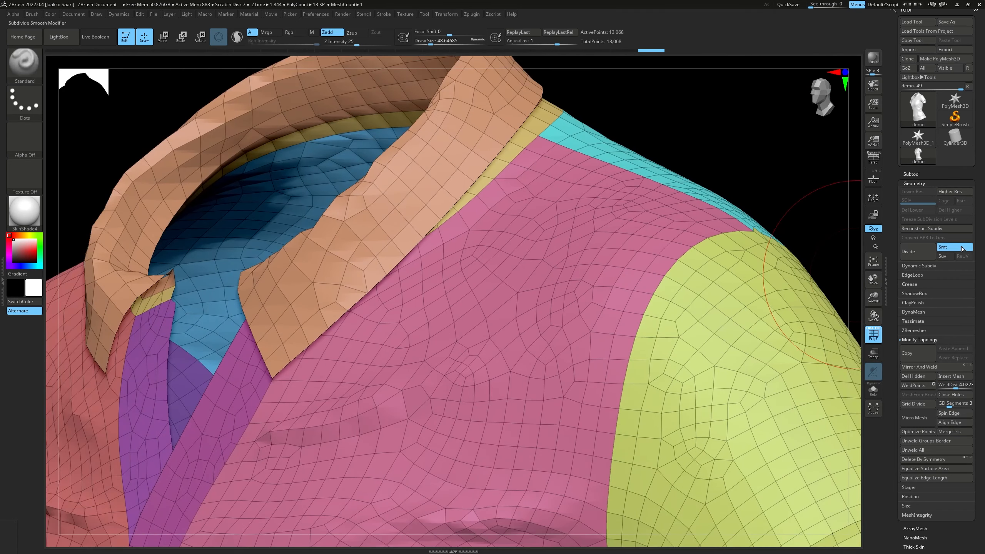
left_click(934, 266)
left_click(920, 275)
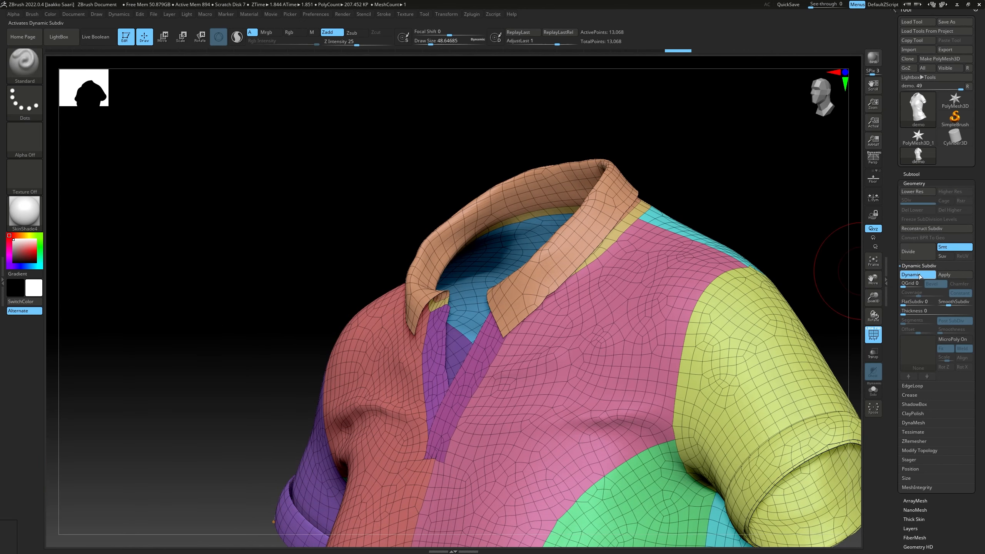
left_click(918, 276)
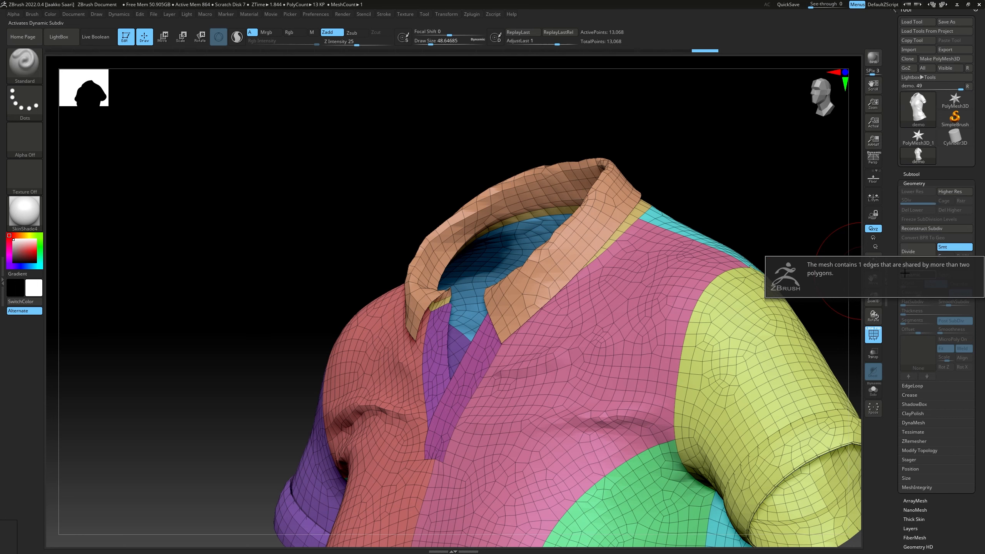
left_click(907, 274)
Run Fix Mesh on the shirt after the second weld
left_click(914, 487)
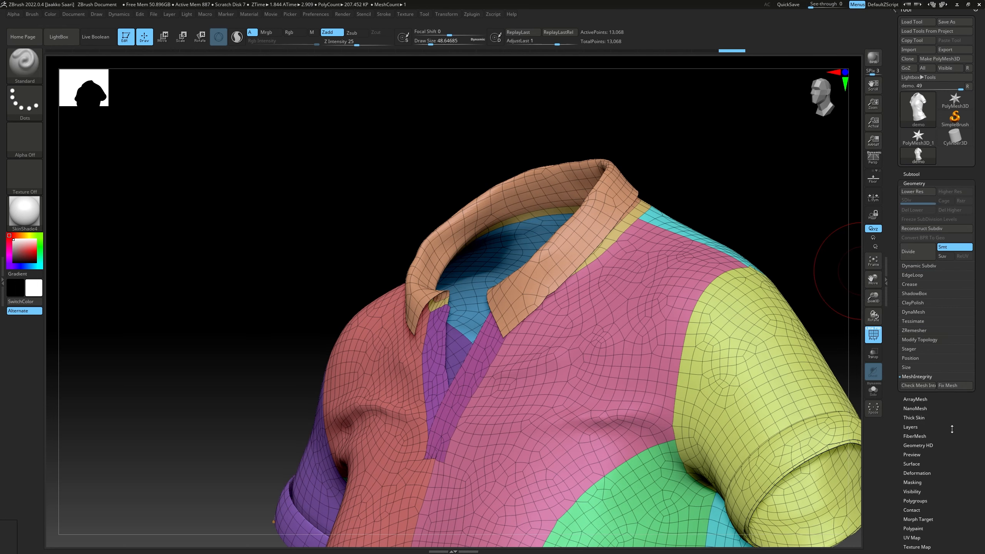
left_click(955, 385)
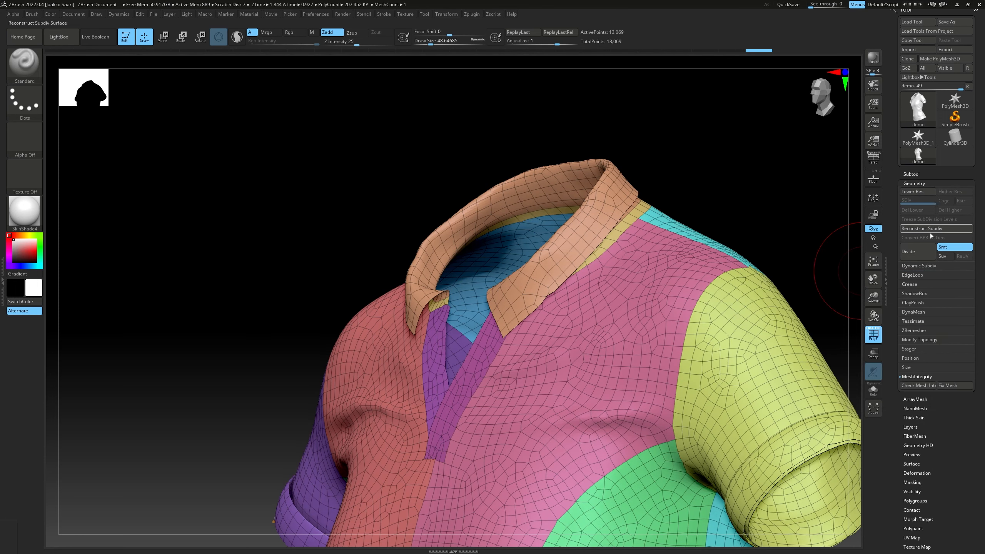
Review the Geometry settings, including Crease, and repeatedly switch Dynamic Subdiv off and on to compare the shirt's surface
left_click(912, 183)
left_click(913, 183)
left_click_drag(898, 238, 898, 246)
left_click(919, 273)
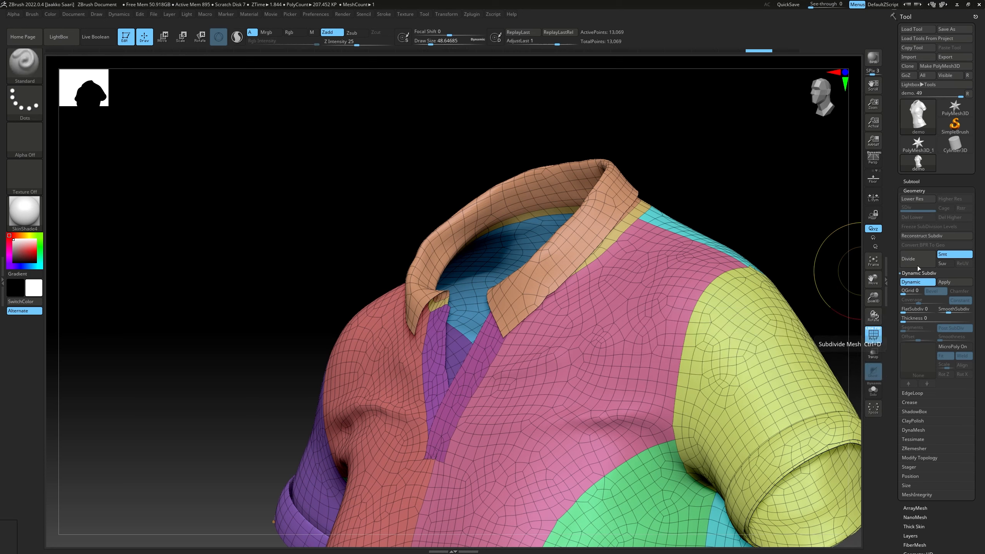
left_click(916, 190)
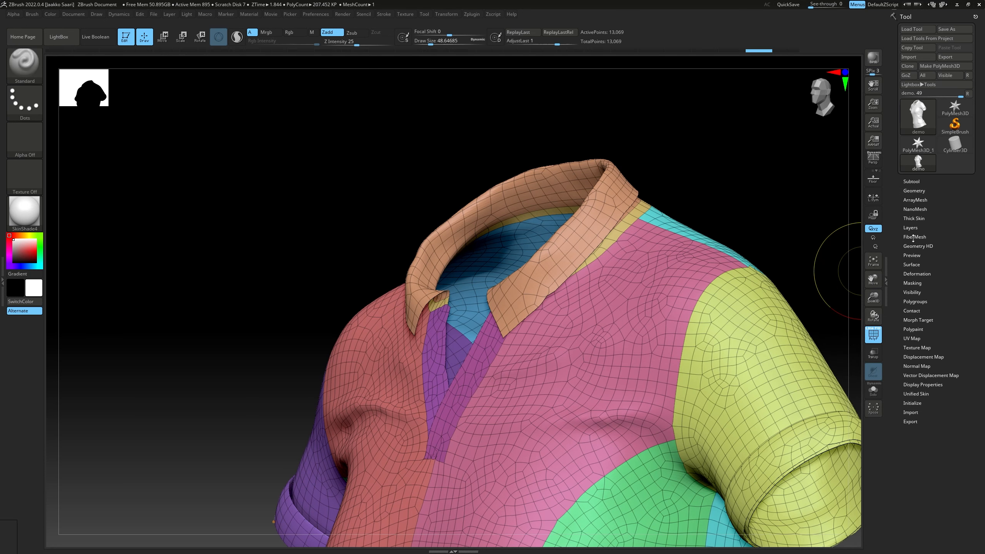
left_click(919, 191)
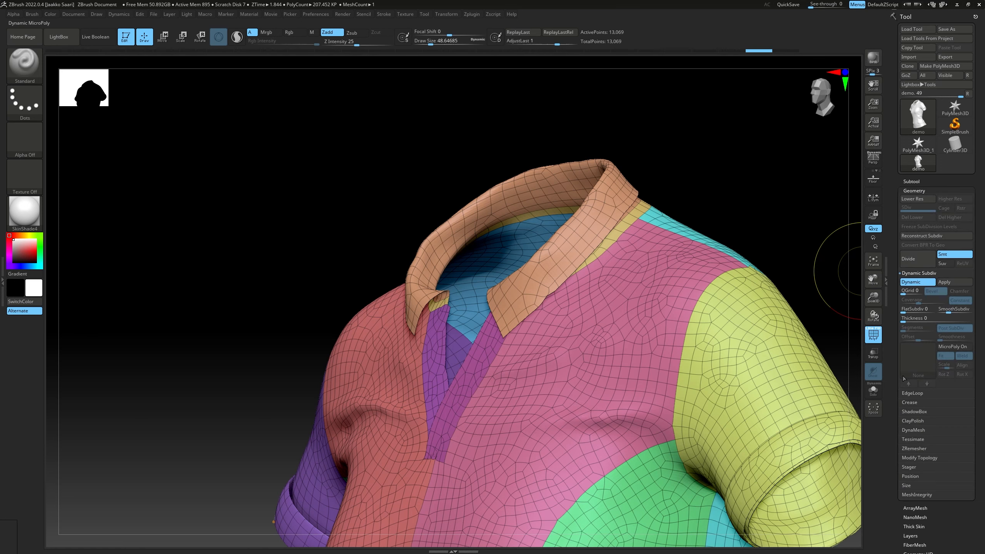
left_click_drag(904, 393, 906, 363)
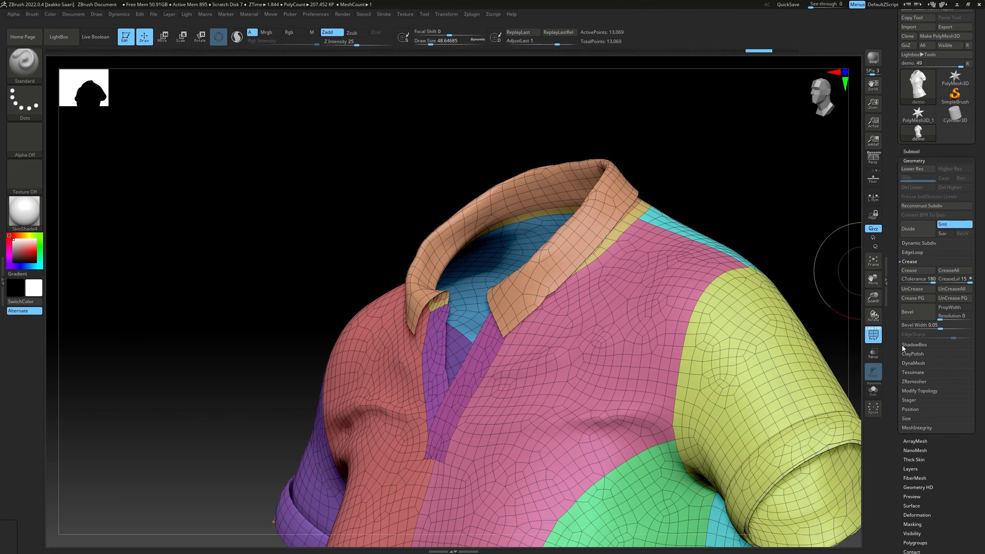
left_click(909, 262)
left_click(917, 243)
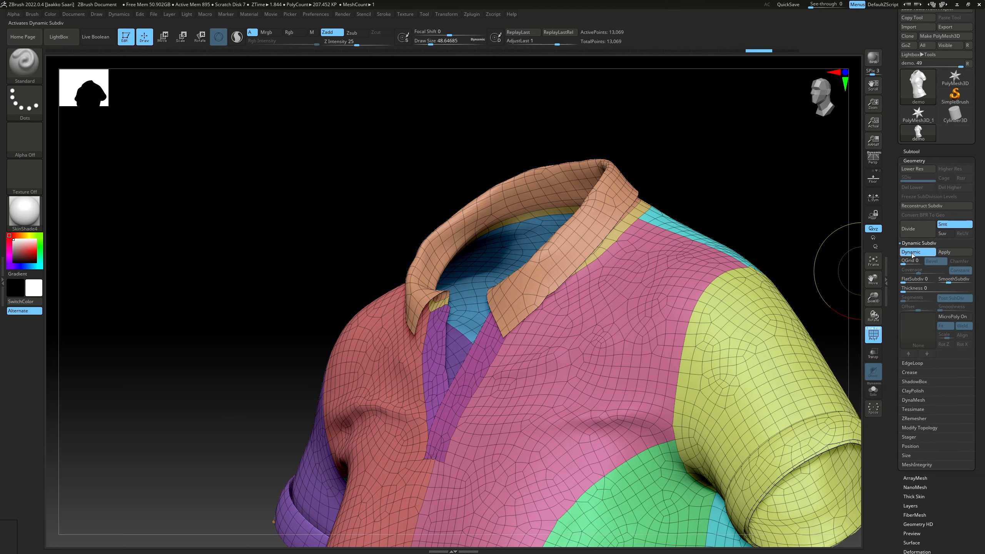
left_click(914, 252)
left_click(914, 253)
left_click(913, 252)
left_click(914, 252)
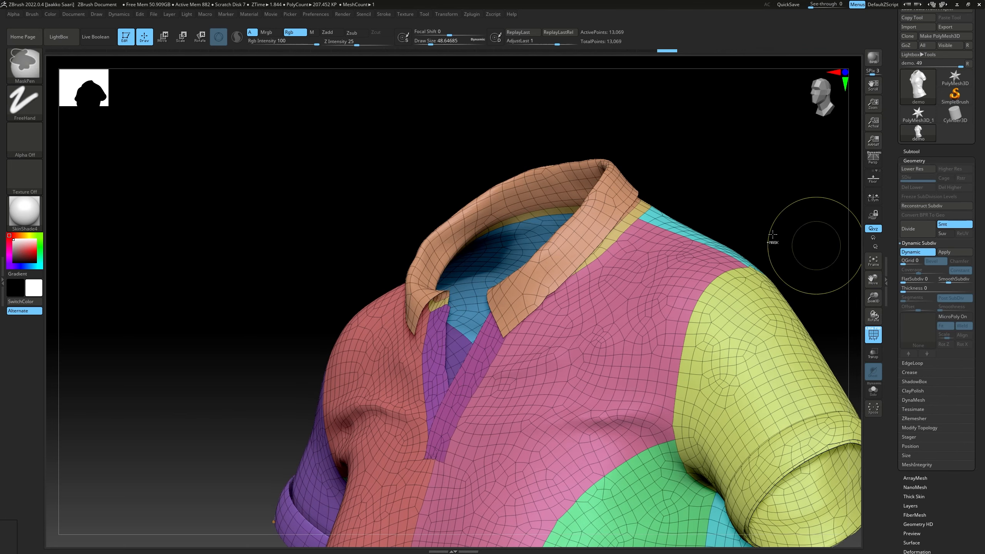
Examine the shoulder seam from behind and turn Dynamic Subdiv off
right_click_drag(741, 241, 635, 176, "ctrl")
right_click_drag(636, 177, 725, 212)
right_click_drag(725, 212, 793, 264, "ctrl")
right_click_drag(792, 264, 621, 217, "alt")
mouse_move(621, 218)
right_mouse_down()
mouse_move(593, 229)
mouse_move(617, 252)
mouse_move(646, 221)
mouse_move(719, 229)
mouse_move(611, 280)
mouse_move(687, 263)
mouse_move(611, 242)
mouse_move(519, 293)
right_mouse_up()
key("shift+d")
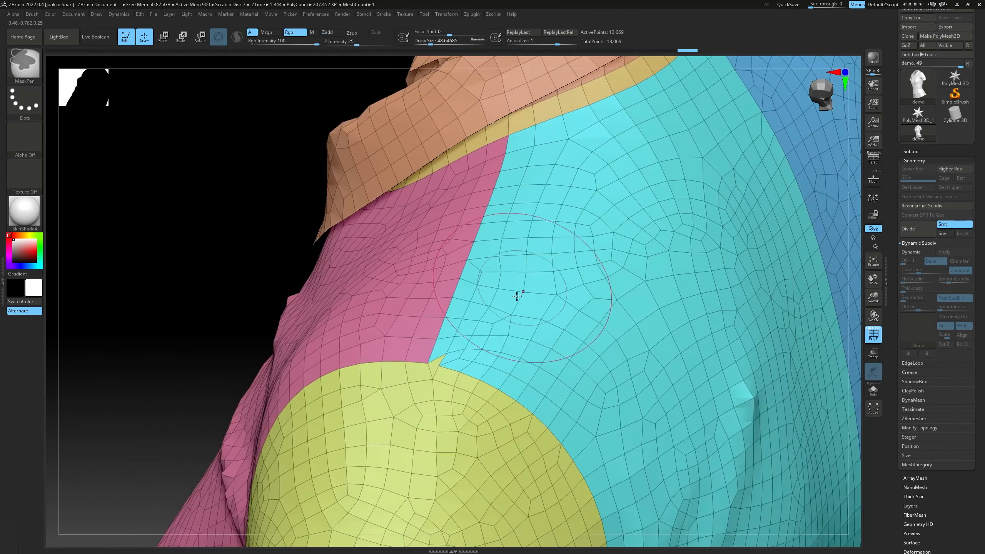
Reduce the draw size to about 10.5 and choose the ZModeler brush at the stray corner between sleeve and shoulder seam
key("s")
left_click_drag(437, 350, 435, 350)
mouse_move(446, 354)
right_mouse_down("alt")
mouse_move(516, 294)
mouse_move(504, 313)
mouse_move(538, 312)
mouse_move(514, 310)
mouse_move(545, 288)
mouse_move(463, 277)
mouse_move(433, 309)
right_mouse_up("alt")
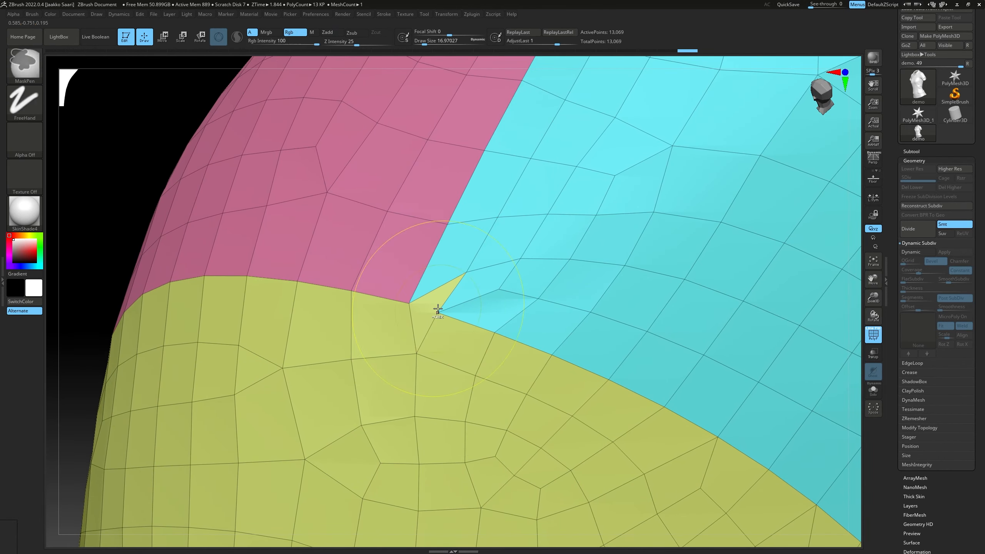
key("b")
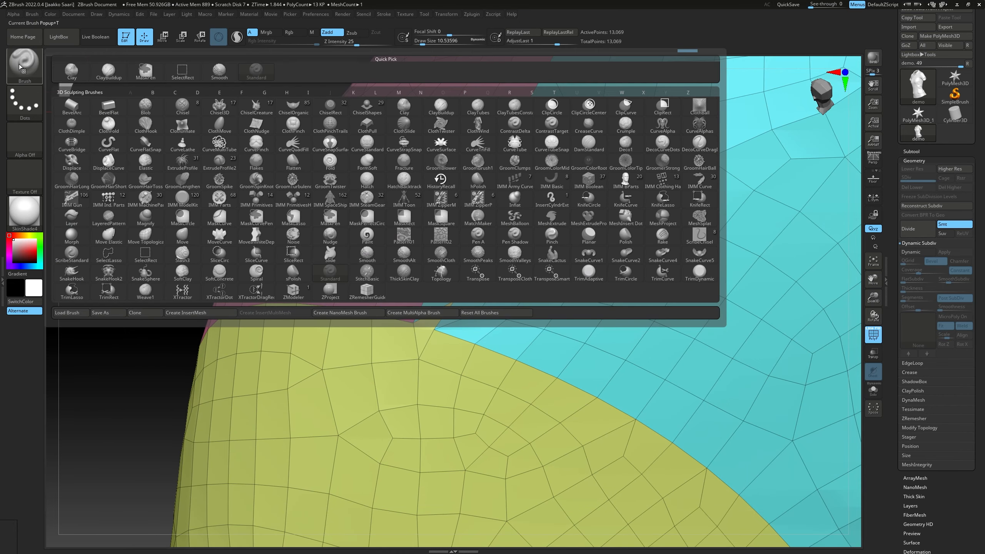
left_click(297, 296)
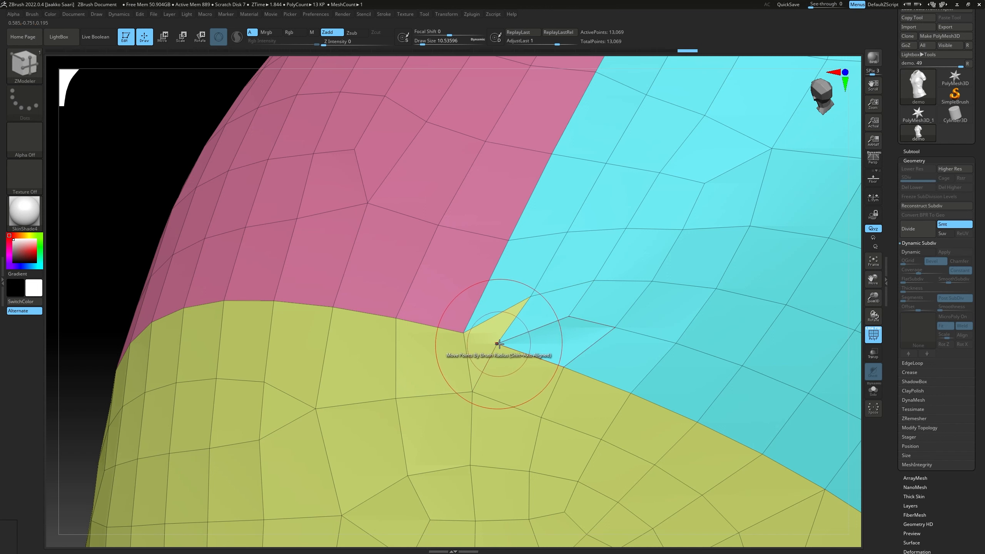
Try to stitch the two points at the sleeve's shoulder corner with ZModeler's Stitch point action, and undo it
key("space")
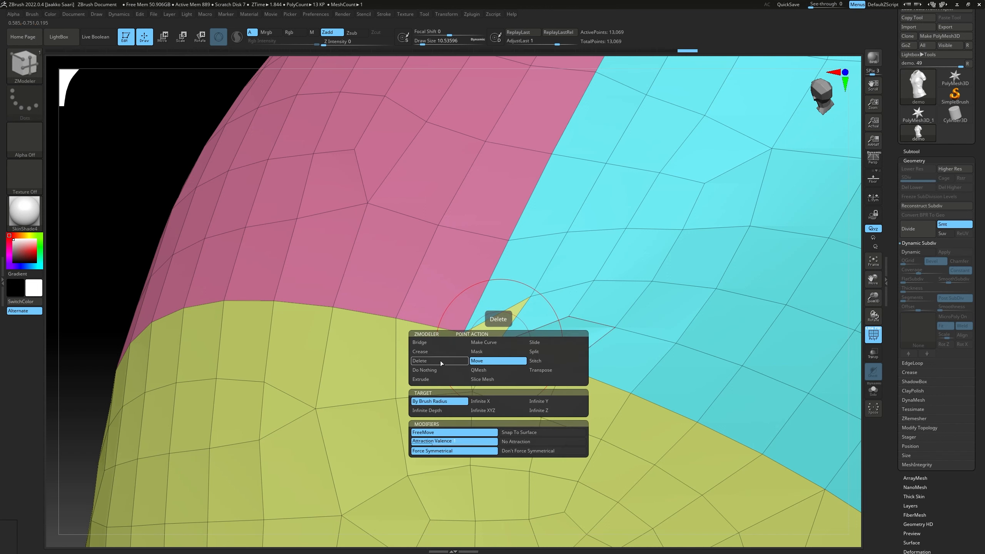
left_click(533, 362)
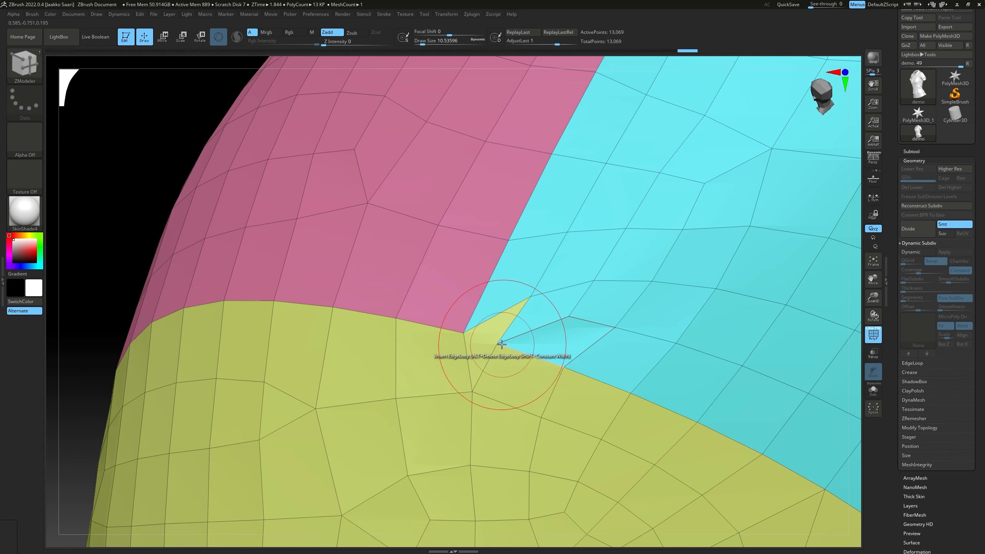
left_click(463, 332)
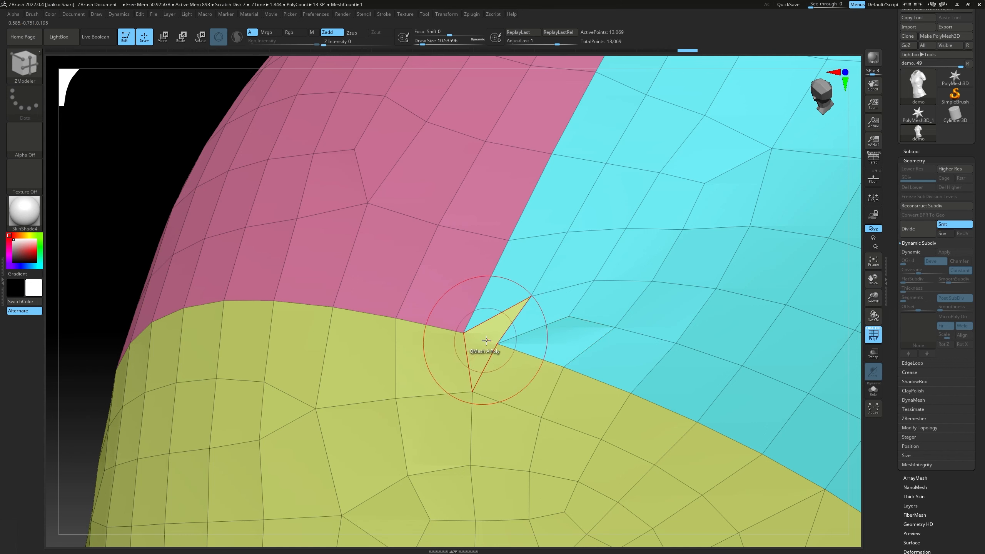
left_click(498, 344)
left_click(464, 333)
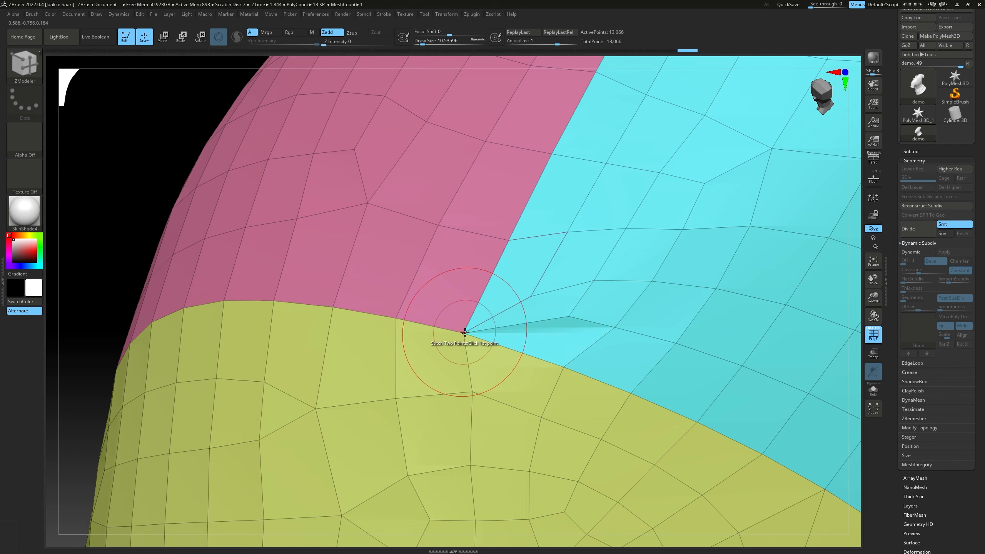
key("ctrl+z")
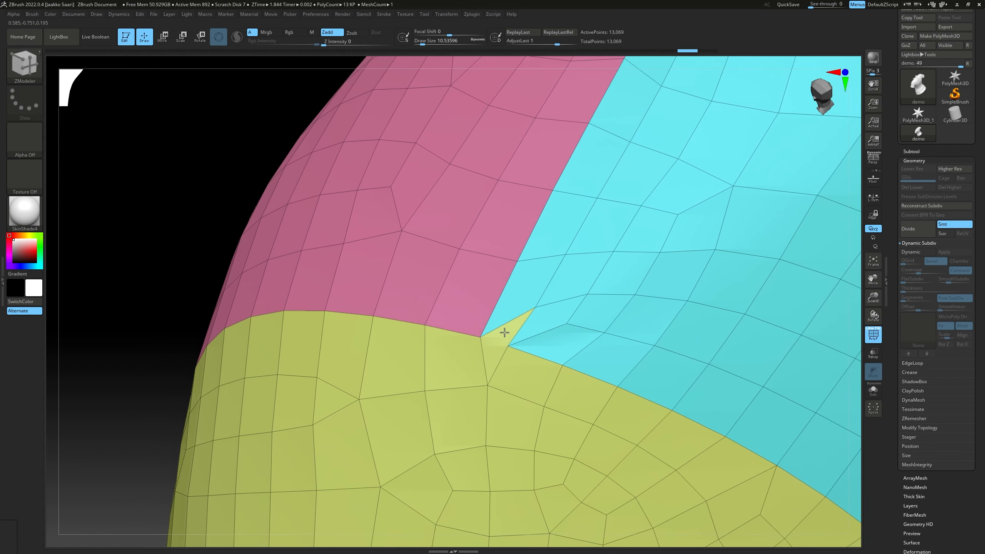
Use ZModeler's Insert Point polygon action to split the stray polygon at the sleeve's shoulder corner
scroll(487, 344, "up", 3)
key("space")
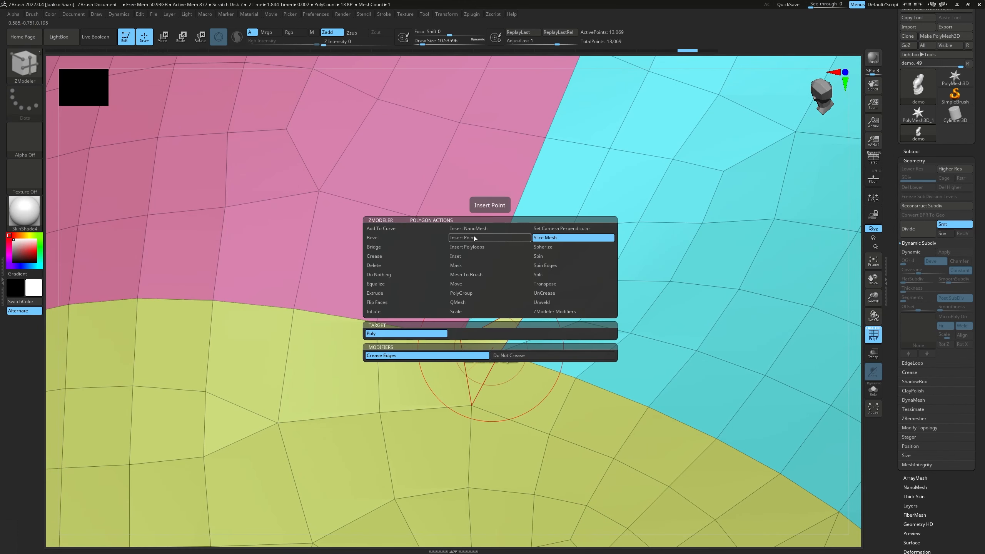
left_click(473, 235)
left_click(482, 344)
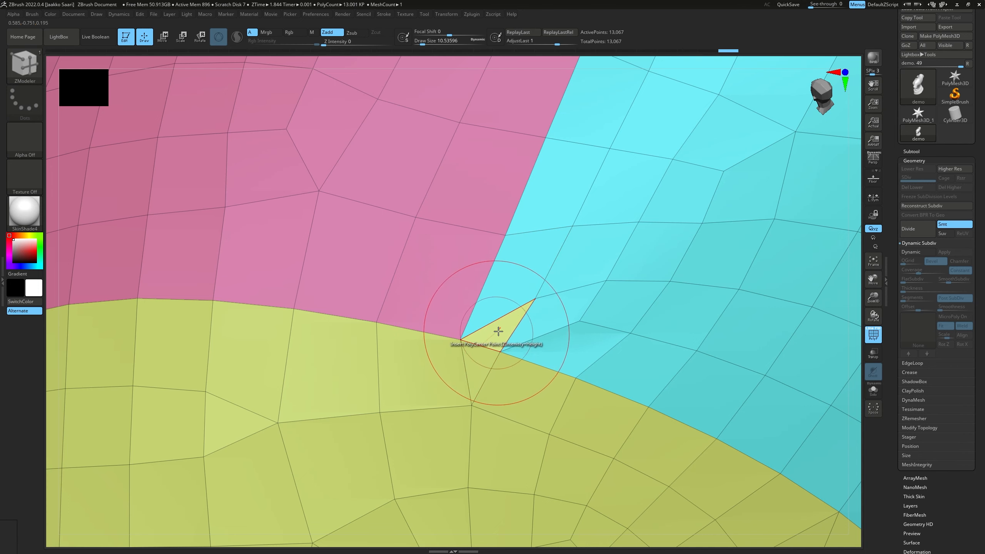
Isolate the cyan back panel, mask it, and show the whole shirt again around the shoulder corner
mouse_move(538, 319)
right_mouse_down("ctrl")
mouse_move(442, 310)
mouse_move(589, 310)
right_mouse_up("ctrl")
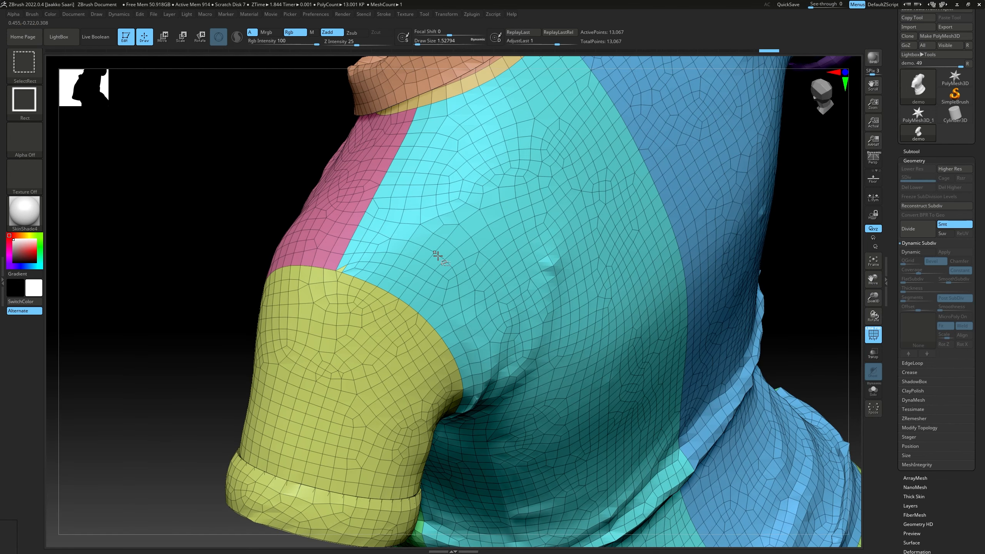
left_click(437, 256, "ctrl+shift")
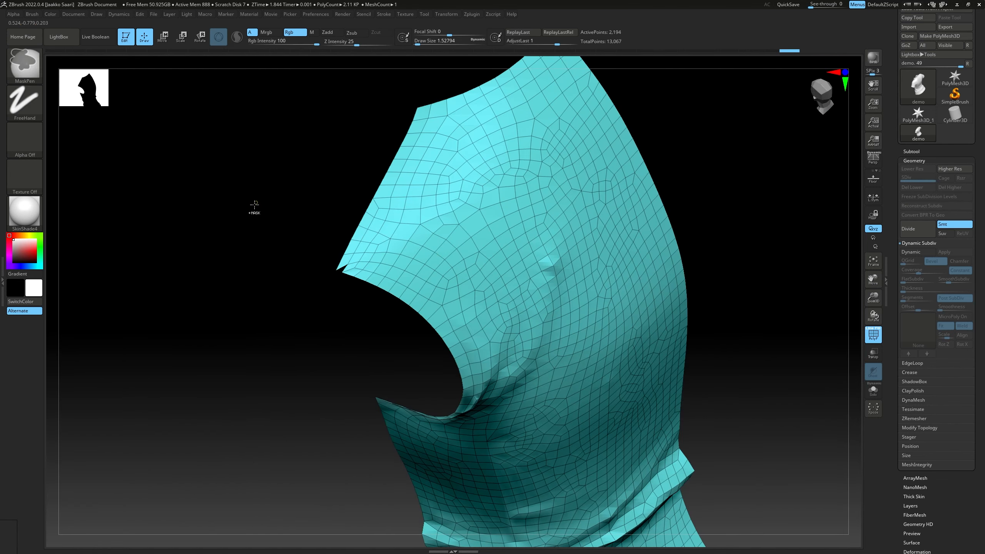
left_click(217, 200, "ctrl")
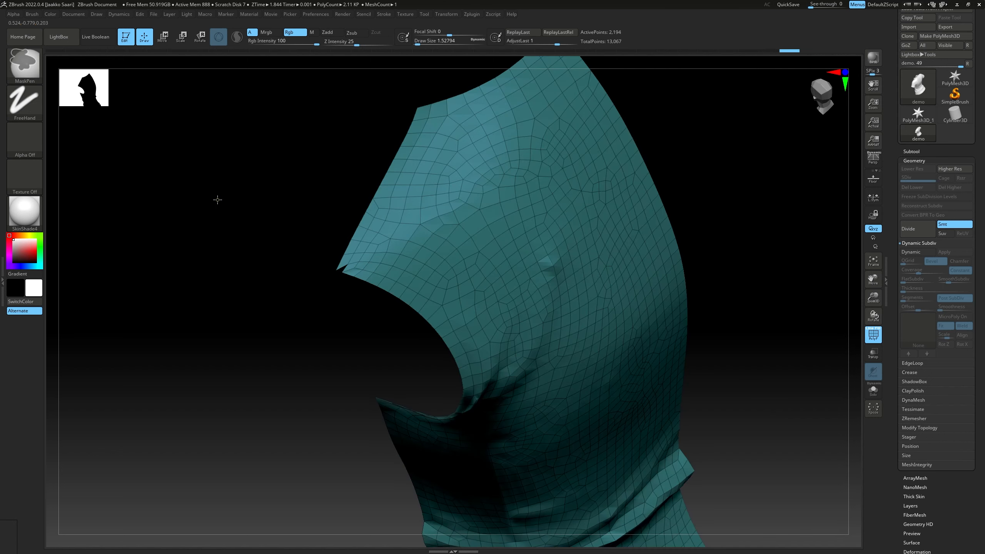
left_click(217, 199, "ctrl+shift")
right_click_drag(306, 247, 473, 314, "ctrl")
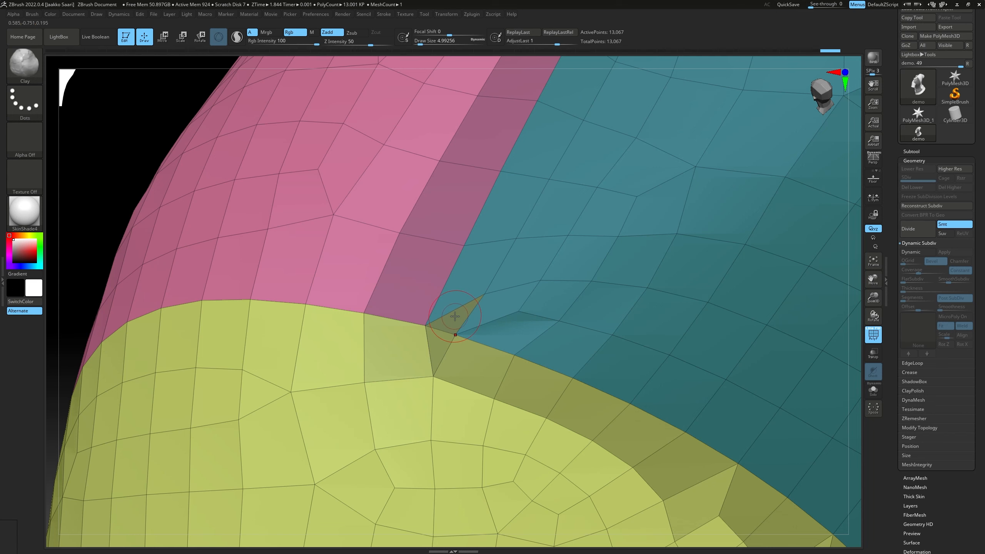
Mask the stray triangle, assign it and the masked back panel to one new polygroup, and clear the mask
key("ctrl")
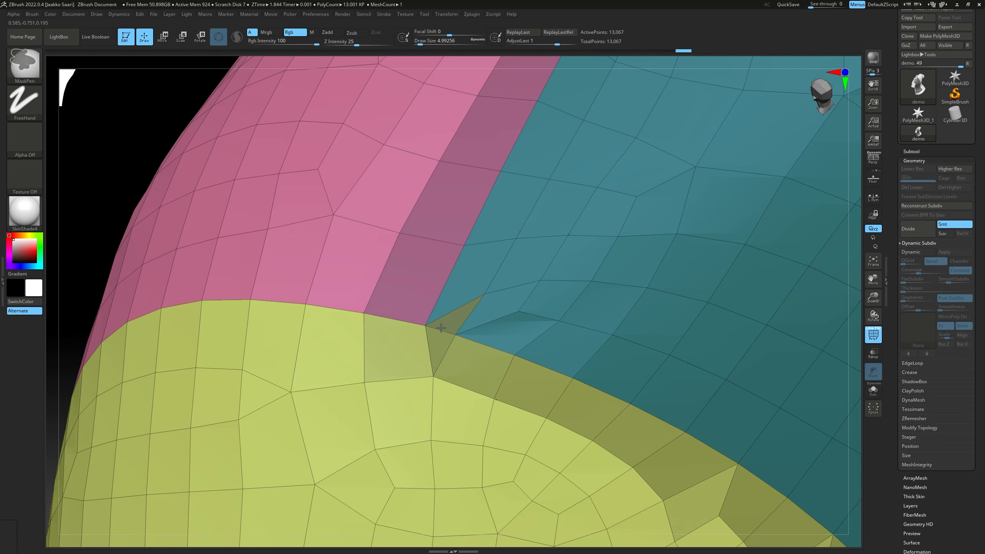
left_click(466, 308, "ctrl")
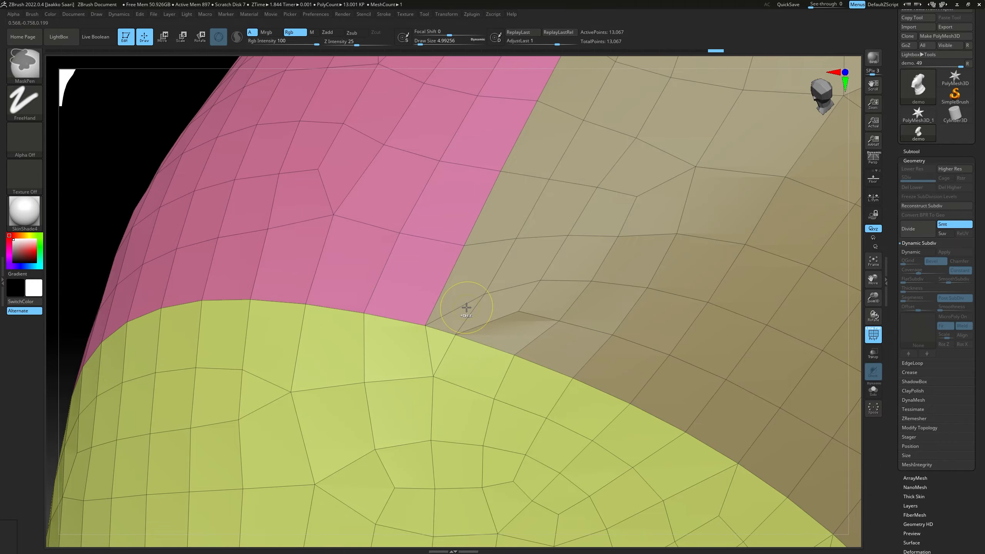
mouse_move(466, 305)
right_mouse_down("ctrl")
mouse_move(261, 279)
mouse_move(543, 279)
mouse_move(412, 268)
mouse_move(468, 190)
mouse_move(440, 249)
mouse_move(448, 236)
right_mouse_up("ctrl")
left_click(440, 249, "ctrl+shift")
left_click(527, 229, "ctrl+shift")
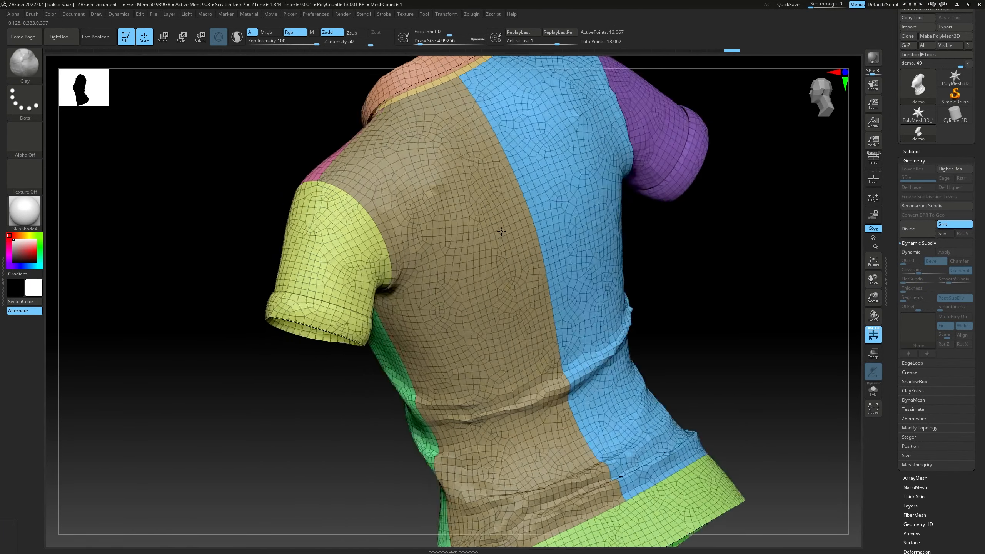
Examine the shirt's polygroups and panel seams at the shoulders, front, back and sides
right_click_drag(528, 229, 412, 261)
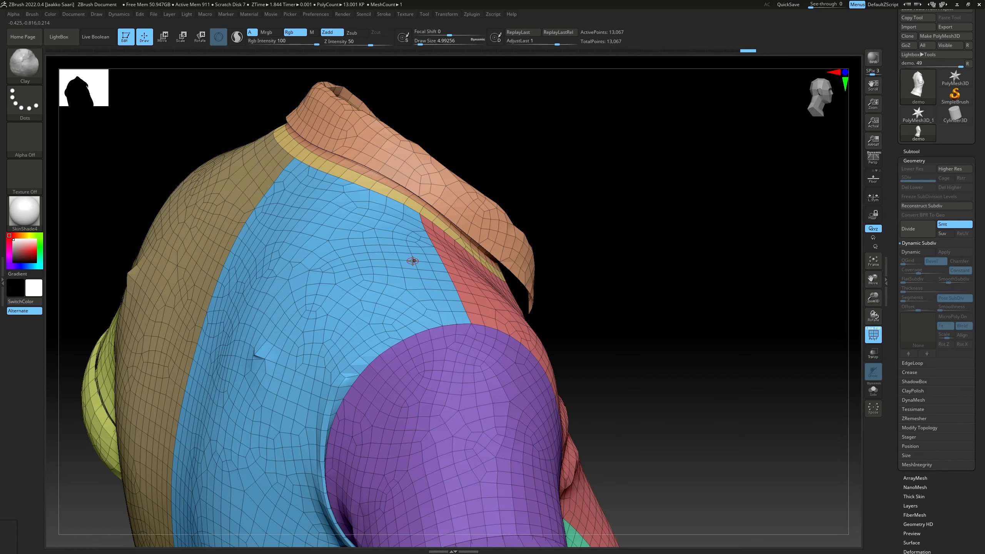
mouse_move(582, 213)
right_mouse_down("ctrl")
mouse_move(560, 217)
mouse_move(471, 182)
mouse_move(411, 186)
mouse_move(500, 213)
mouse_move(479, 194)
right_mouse_up("ctrl")
mouse_move(479, 194)
right_mouse_down()
mouse_move(469, 197)
mouse_move(497, 174)
right_mouse_up()
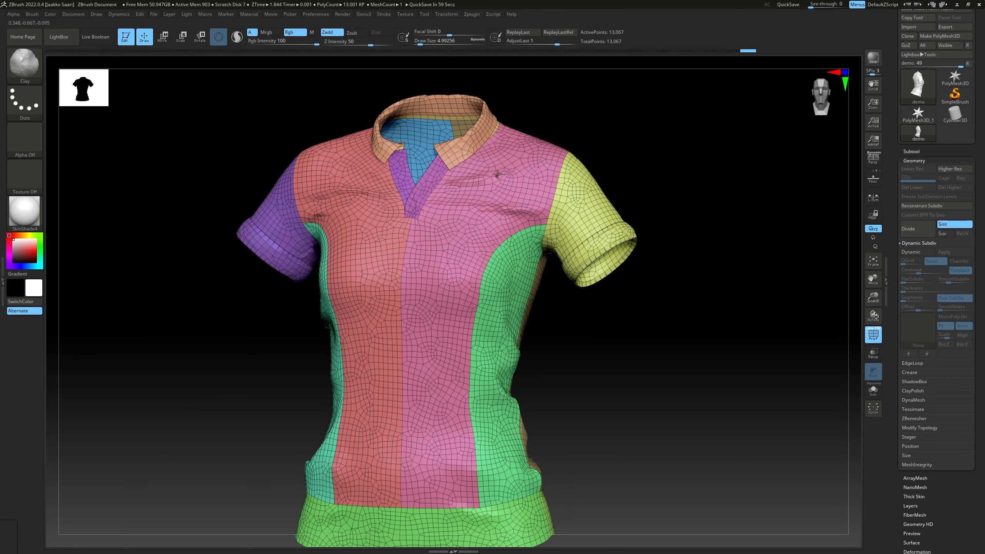
mouse_move(490, 140)
right_mouse_down()
mouse_move(563, 214)
mouse_move(573, 179)
mouse_move(580, 216)
mouse_move(570, 228)
mouse_move(584, 210)
mouse_move(530, 218)
right_mouse_up()
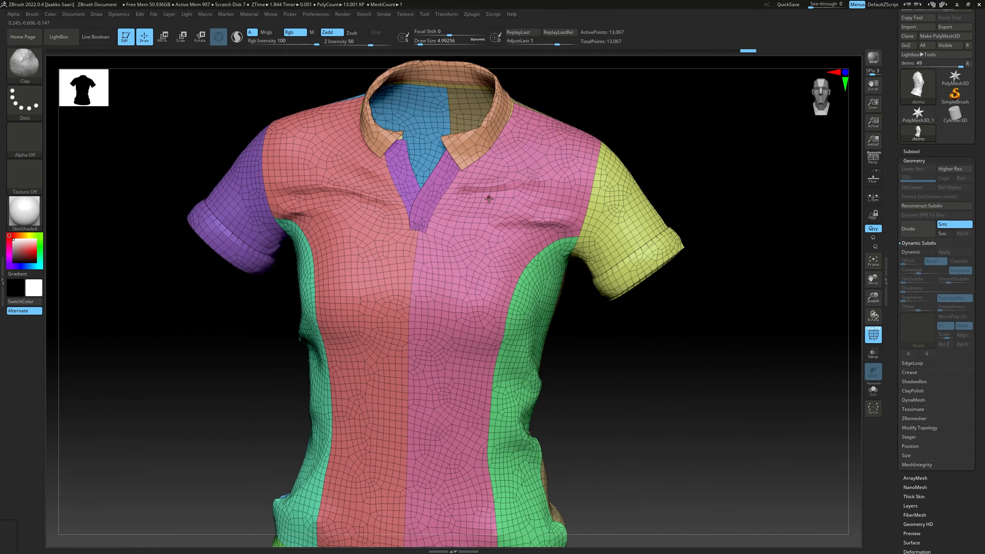
right_click_drag(363, 198, 533, 245)
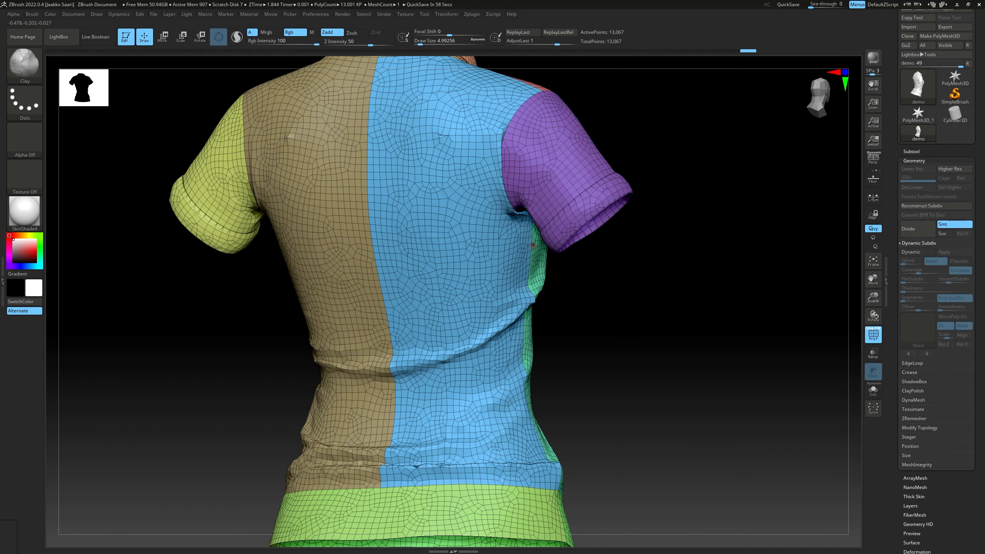
right_click_drag(553, 292, 581, 286)
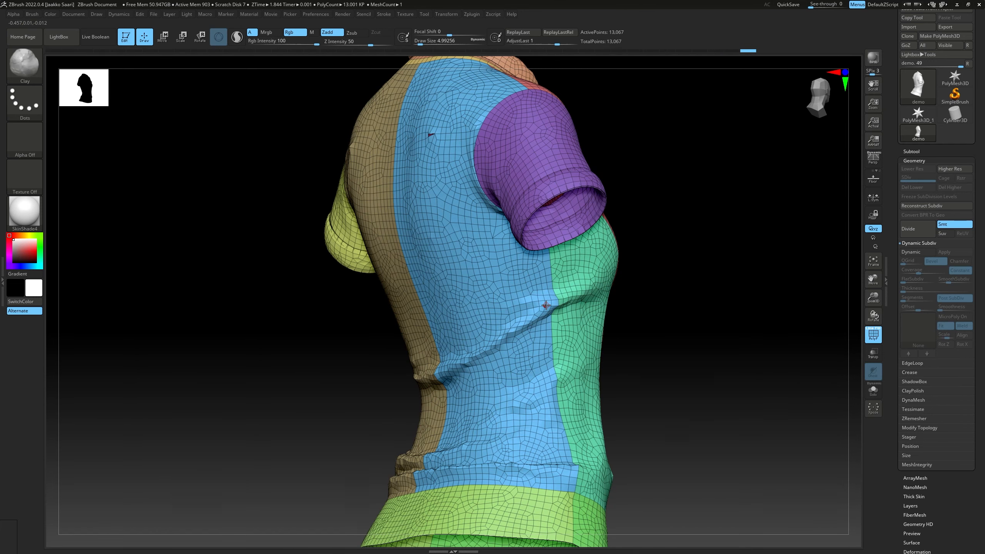
mouse_move(633, 284)
right_mouse_down()
mouse_move(628, 269)
mouse_move(642, 279)
mouse_move(629, 278)
mouse_move(640, 270)
mouse_move(553, 289)
mouse_move(587, 287)
mouse_move(532, 325)
mouse_move(519, 310)
mouse_move(561, 282)
mouse_move(466, 340)
mouse_move(413, 337)
mouse_move(498, 267)
right_mouse_up()
mouse_move(498, 267)
right_mouse_down("alt")
mouse_move(462, 286)
mouse_move(406, 274)
mouse_move(364, 221)
right_mouse_up("alt")
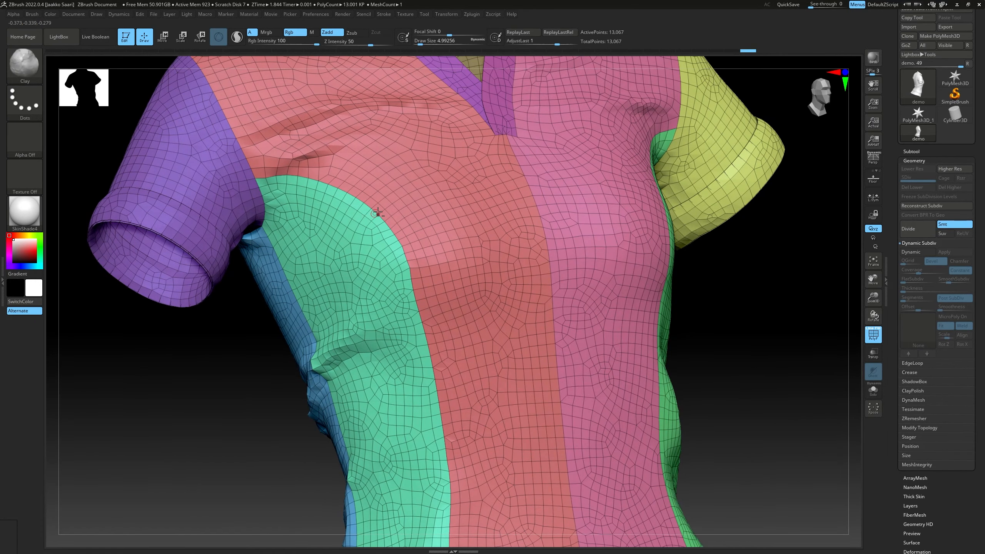
Compare the shirt with the polyframe off and on, and inspect the topology along the green side panel's seam
right_click_drag(378, 212, 574, 222, "alt")
right_click_drag(574, 221, 562, 228, "ctrl")
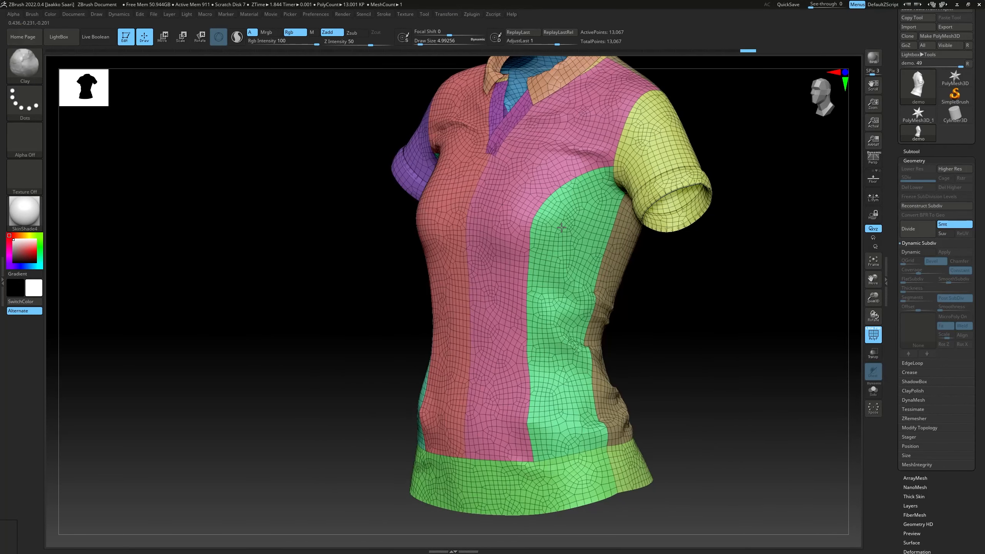
left_click(873, 334)
right_click_drag(705, 291, 743, 297)
left_click(877, 337)
right_click_drag(512, 218, 548, 214, "ctrl")
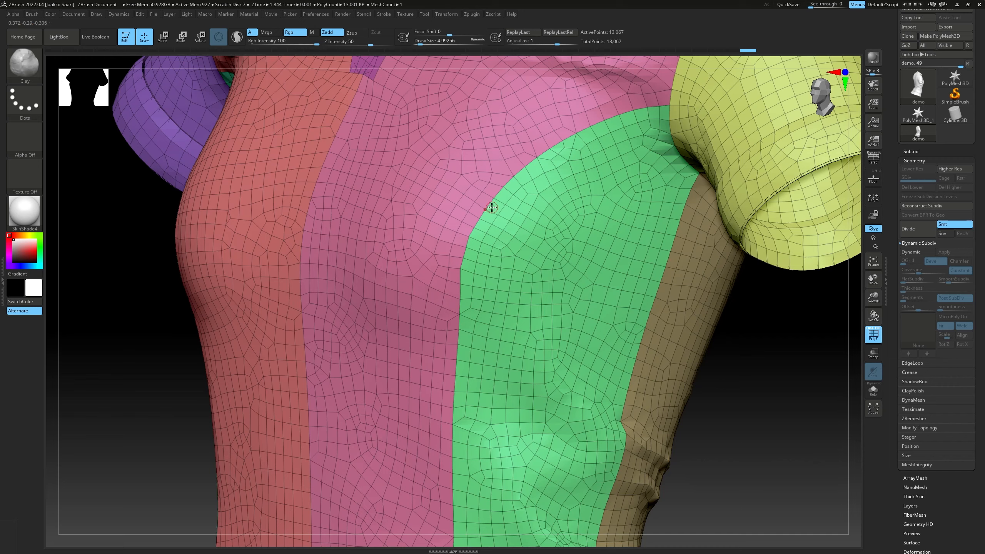
right_click_drag(463, 268, 480, 223, "ctrl")
Switch to Marmoset Toolbag and examine the finished polo shirt's wireframe around the side panel and sleeve
key("alt+Tab")
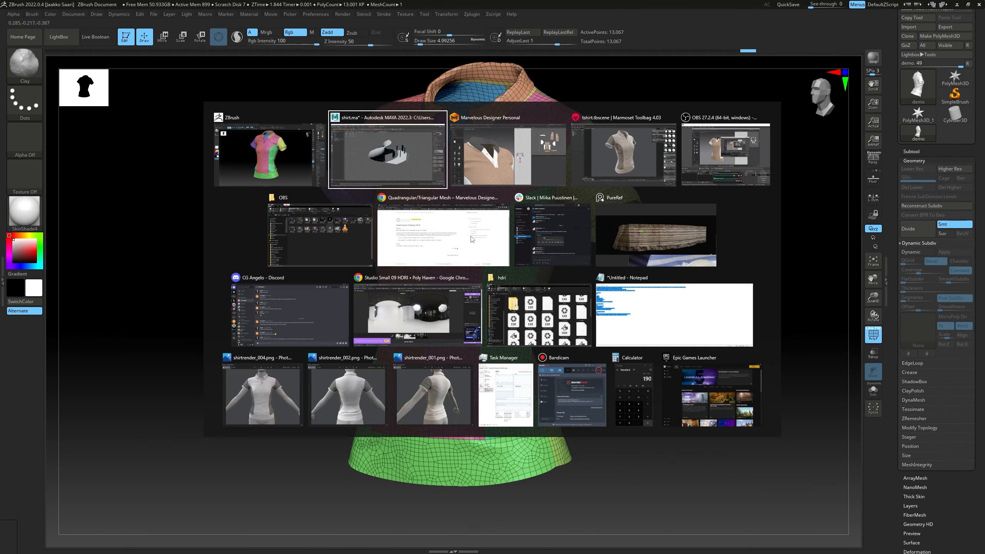
left_click(603, 171)
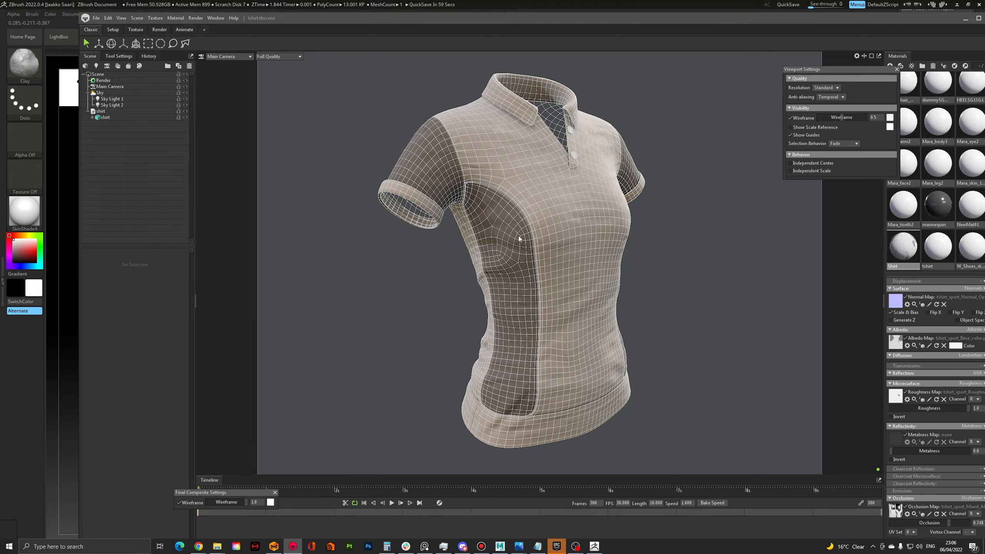
right_click_drag(519, 236, 495, 191)
middle_click_drag(495, 192, 535, 322)
right_click_drag(535, 322, 493, 250)
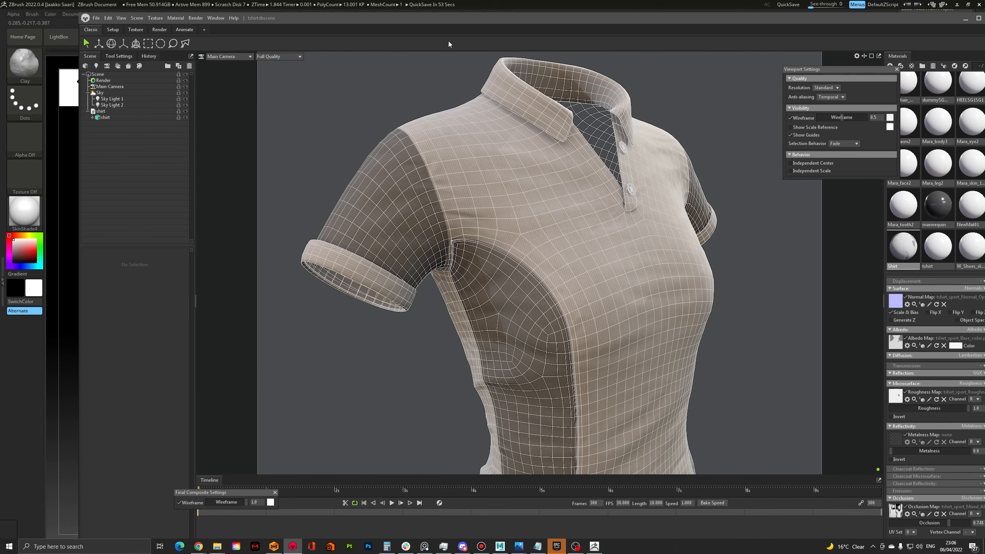
Return to ZBrush, enable KeepGroups and remesh the shirt with ZRemesher, checking the result from all sides
left_click(454, 7)
right_click_drag(655, 182, 459, 198)
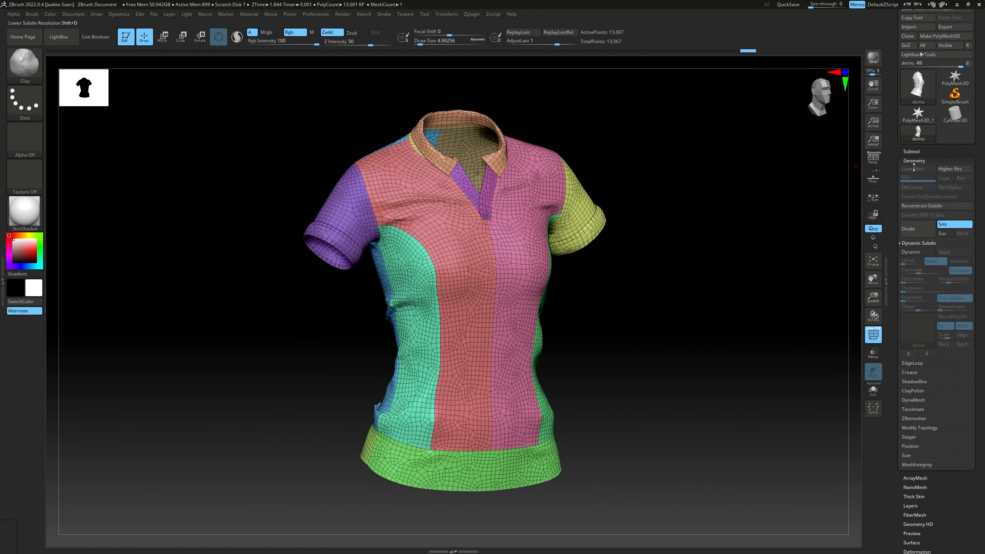
left_click(913, 419)
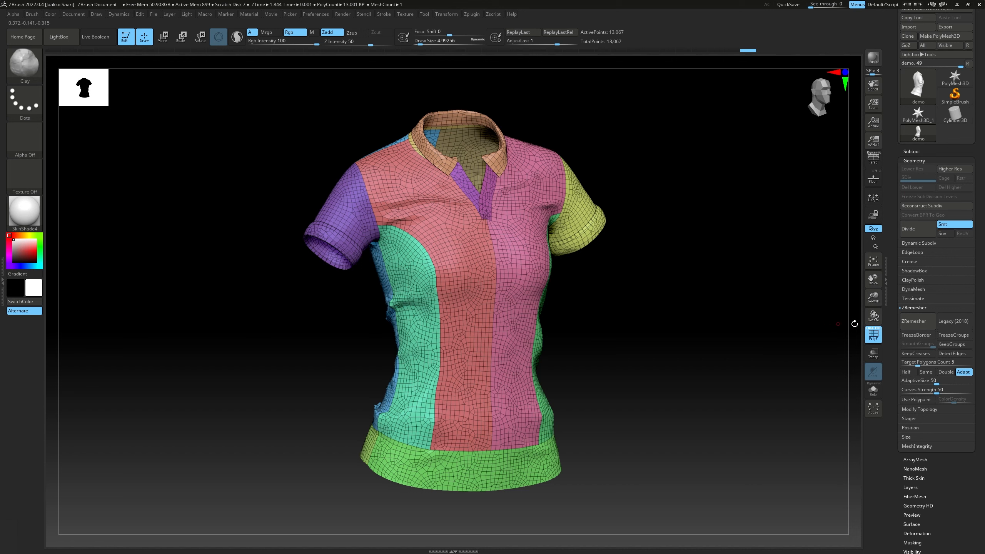
left_click(947, 345)
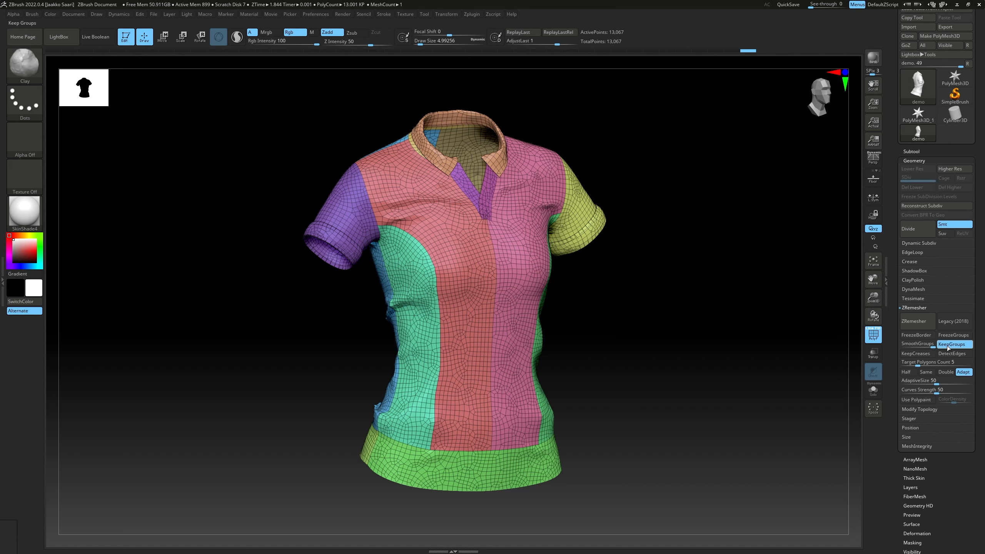
left_click(916, 325)
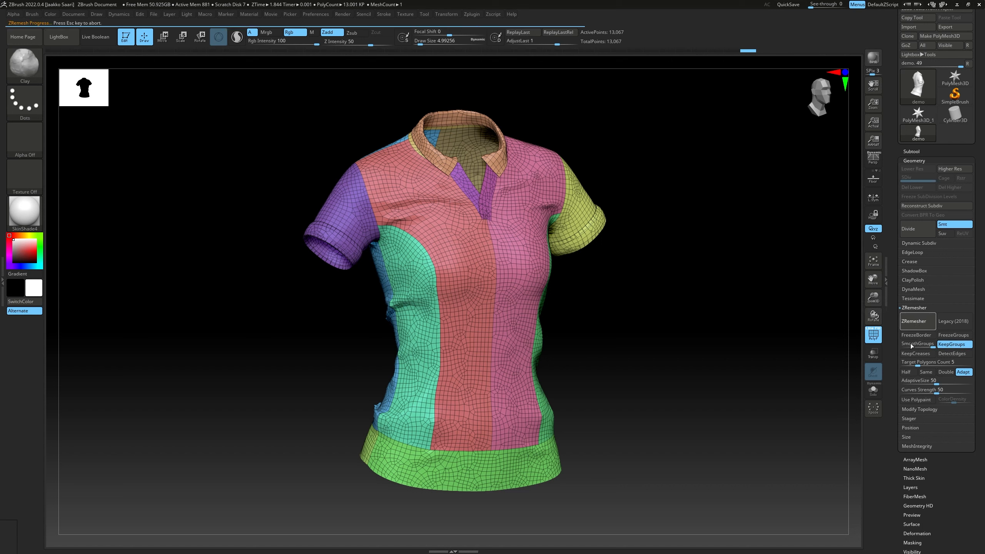
right_click_drag(774, 282, 701, 291)
right_click_drag(700, 291, 594, 273, "ctrl")
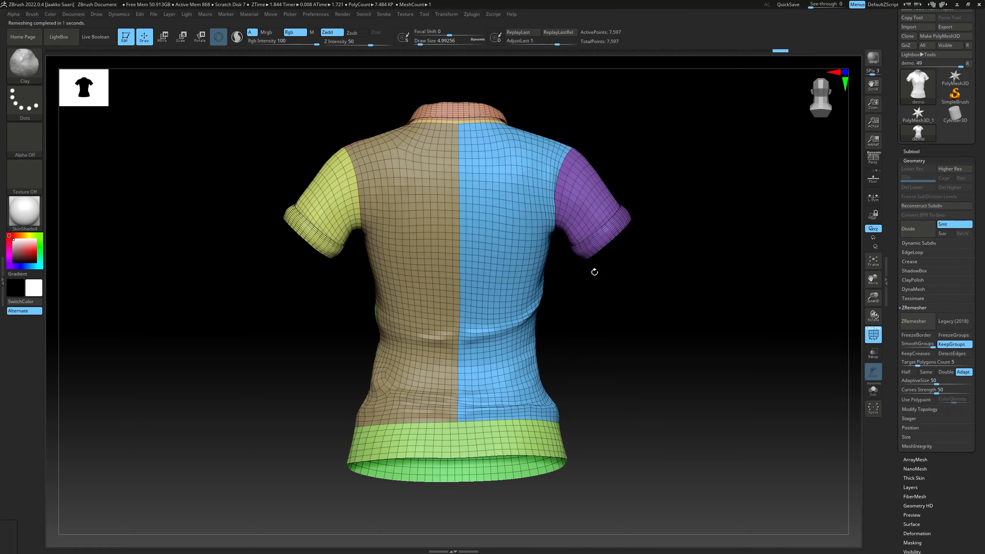
right_click_drag(533, 318, 581, 333)
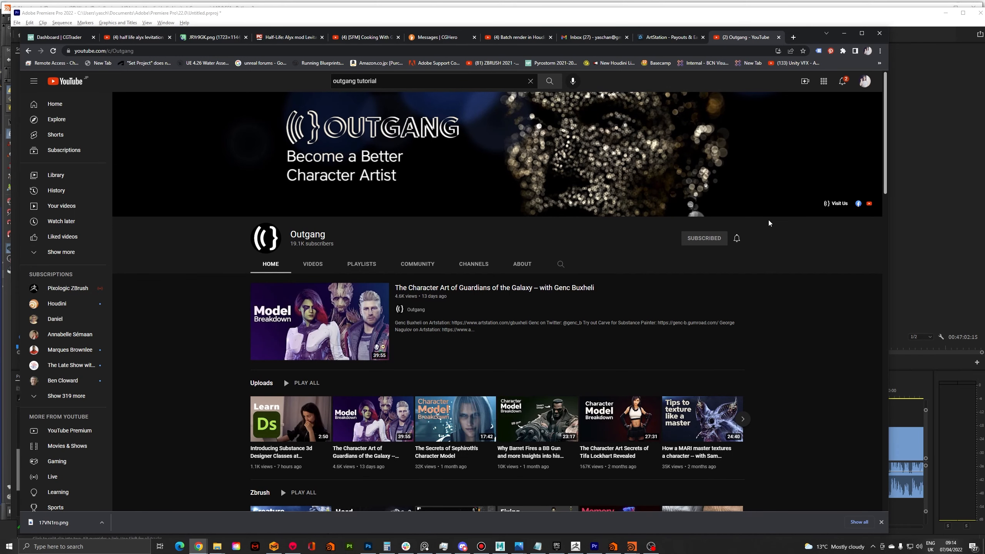
Maximize the browser window and look through the Outgang YouTube channel's video sections, including Garment Creation and Low-Res Creation
left_click(861, 33)
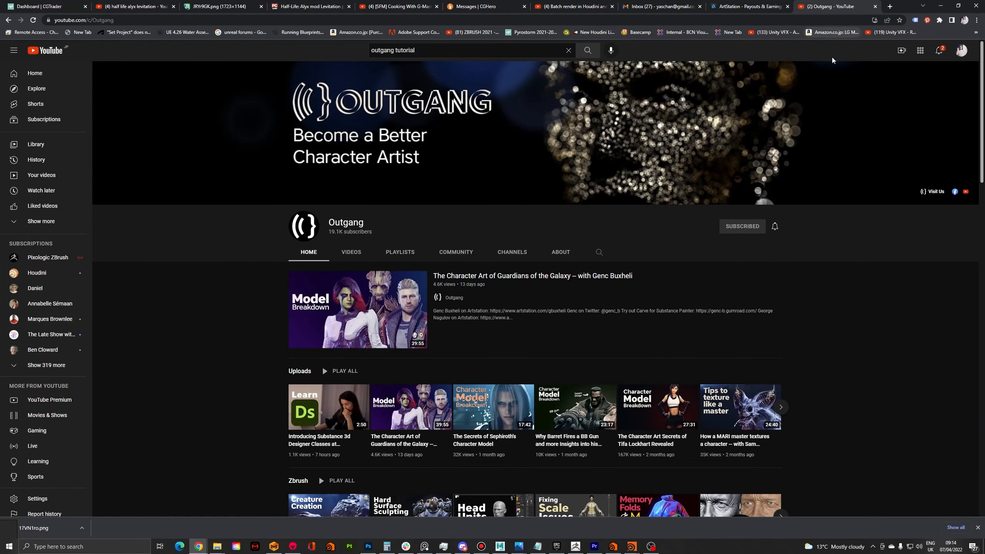
scroll(783, 203, "down", 1)
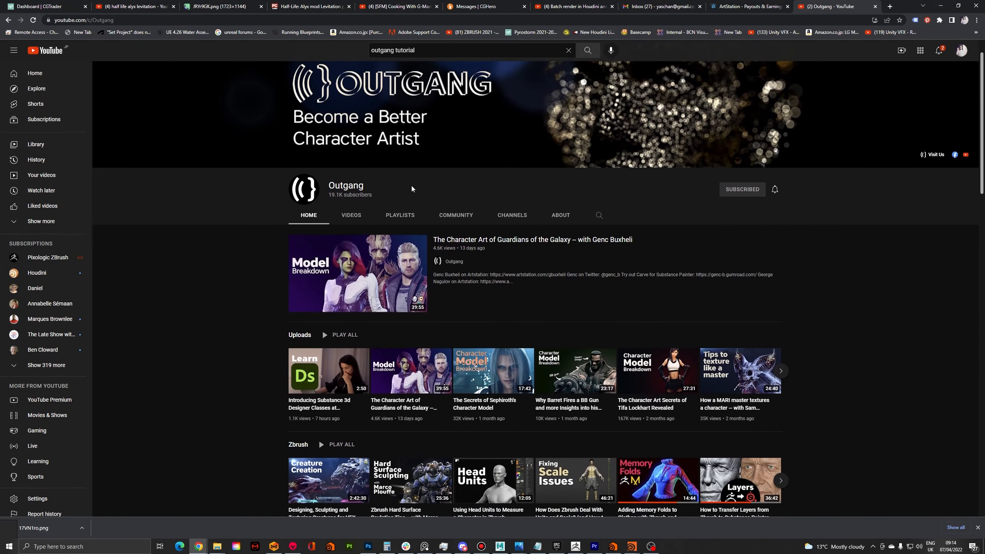
scroll(408, 184, "up", 1)
scroll(275, 172, "down", 8)
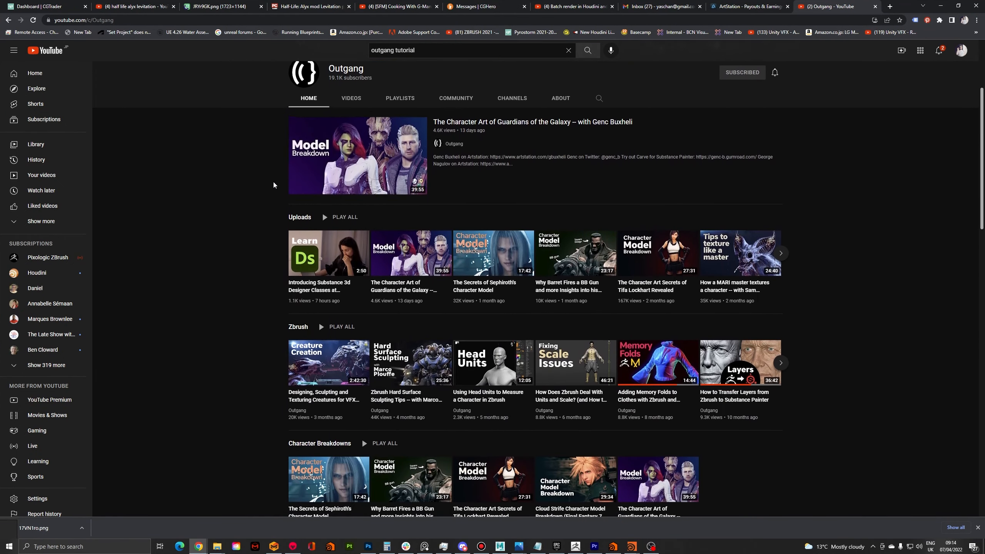
scroll(273, 186, "down", 10)
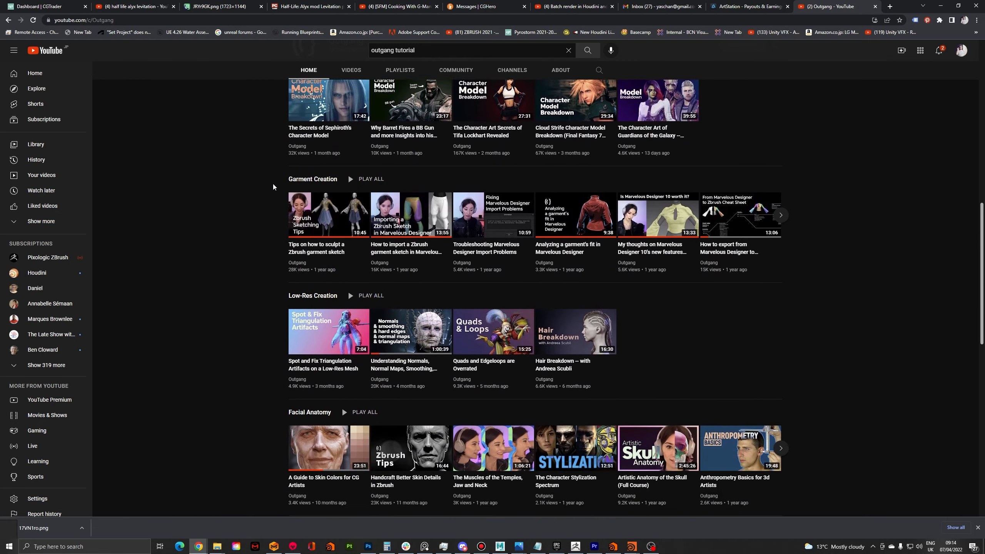
scroll(272, 187, "down", 2)
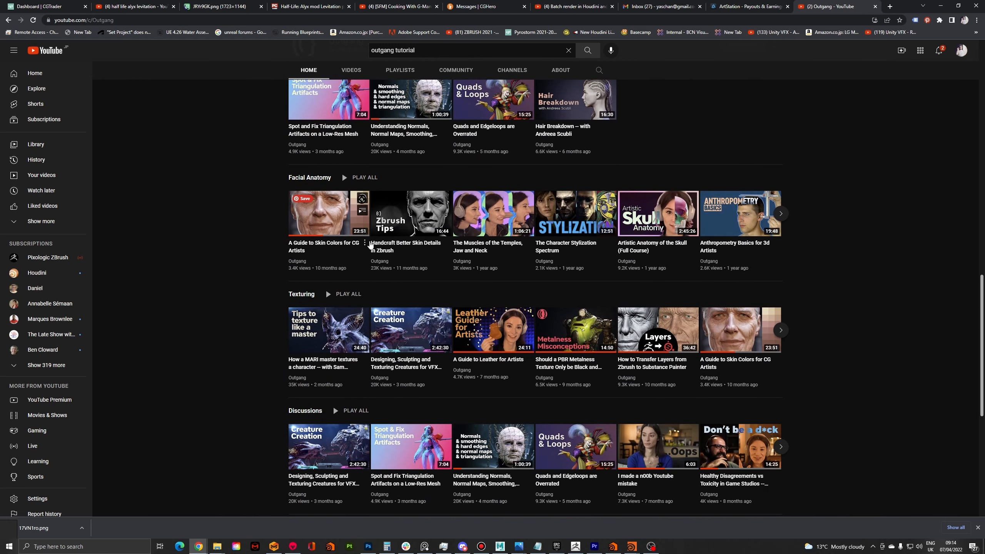
scroll(484, 301, "down", 5)
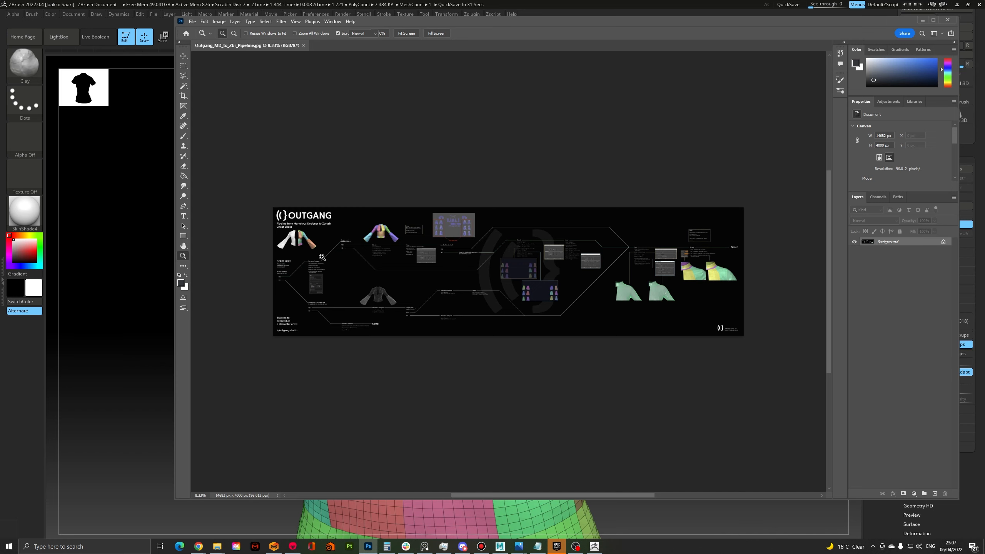
Read the start of Outgang's Marvelous Designer to ZBrush cheat sheet in Photoshop, including the clean-topology branch and export options
left_click_drag(321, 257, 337, 237)
left_click(322, 238, "alt")
left_click(337, 236)
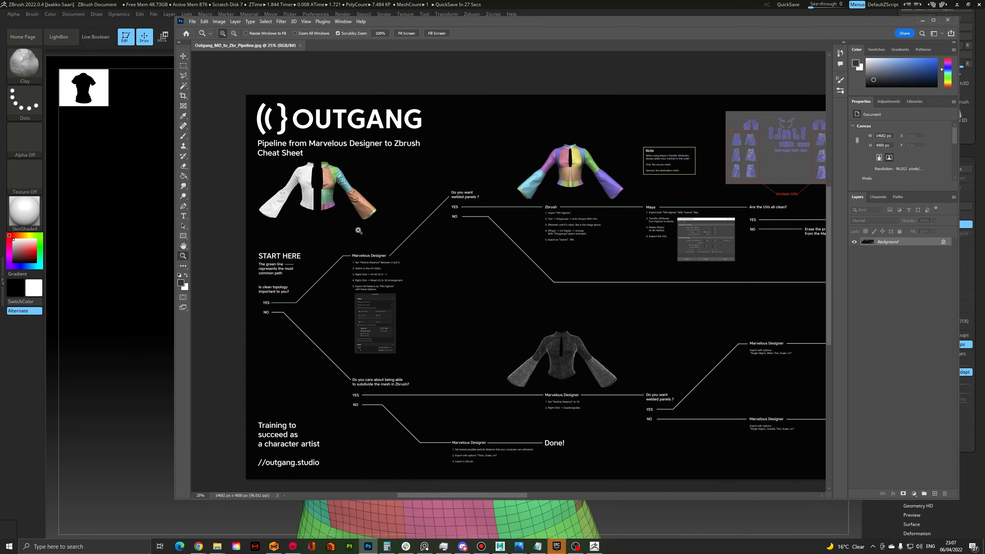
left_click(390, 185)
left_click_drag(395, 210, 373, 177)
left_click_drag(368, 178, 461, 202)
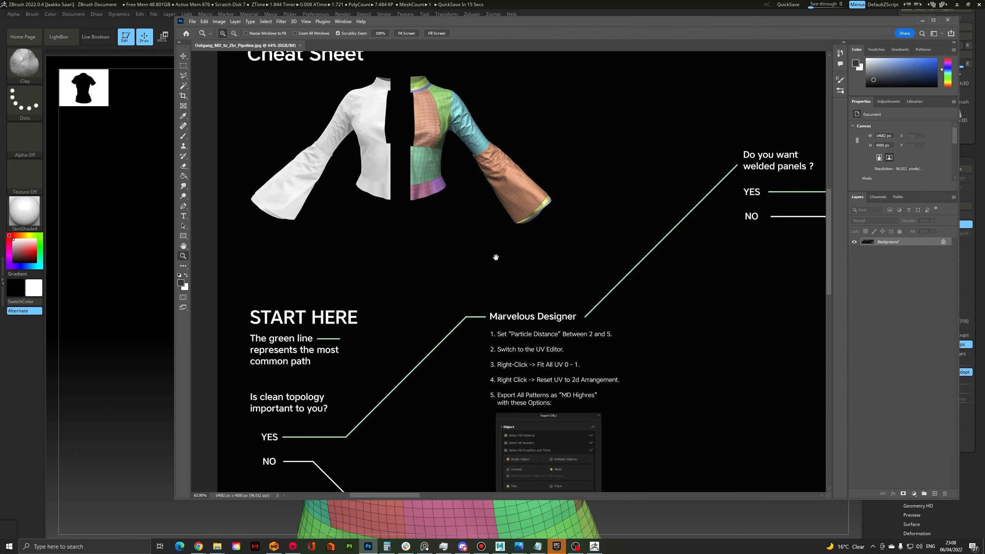
left_click_drag(496, 260, 480, 224)
left_click_drag(466, 246, 458, 225)
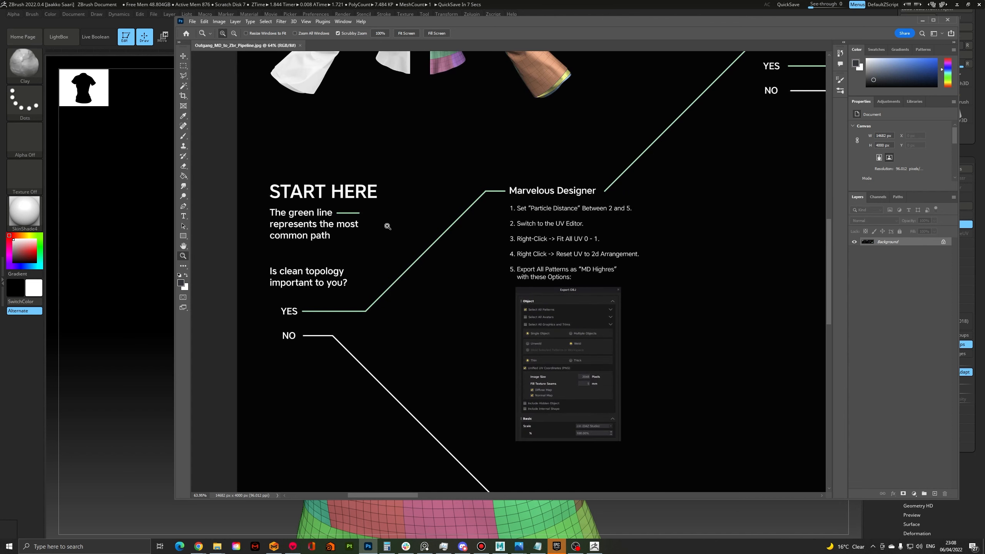
Read the cheat sheet's Marvelous Designer instructions and export options, following the green path to the welded panels question
left_click_drag(442, 178, 332, 191)
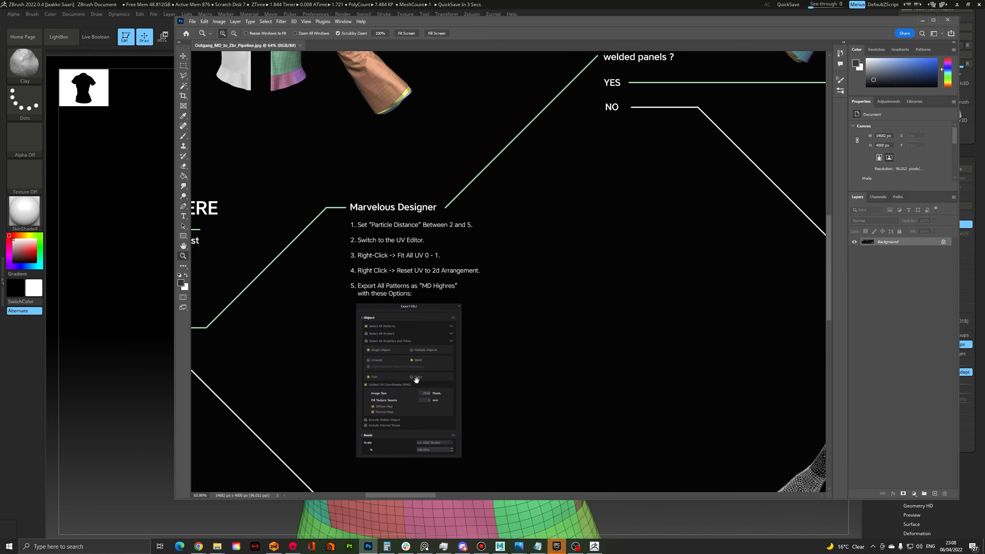
left_click_drag(416, 380, 421, 351)
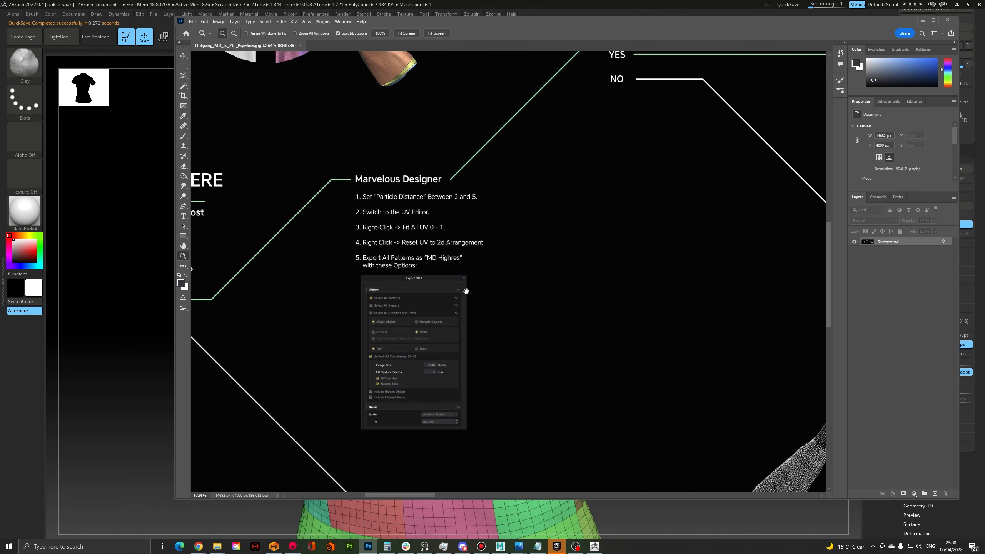
left_click_drag(466, 291, 457, 296)
left_click_drag(536, 230, 404, 330)
left_click_drag(494, 241, 347, 292)
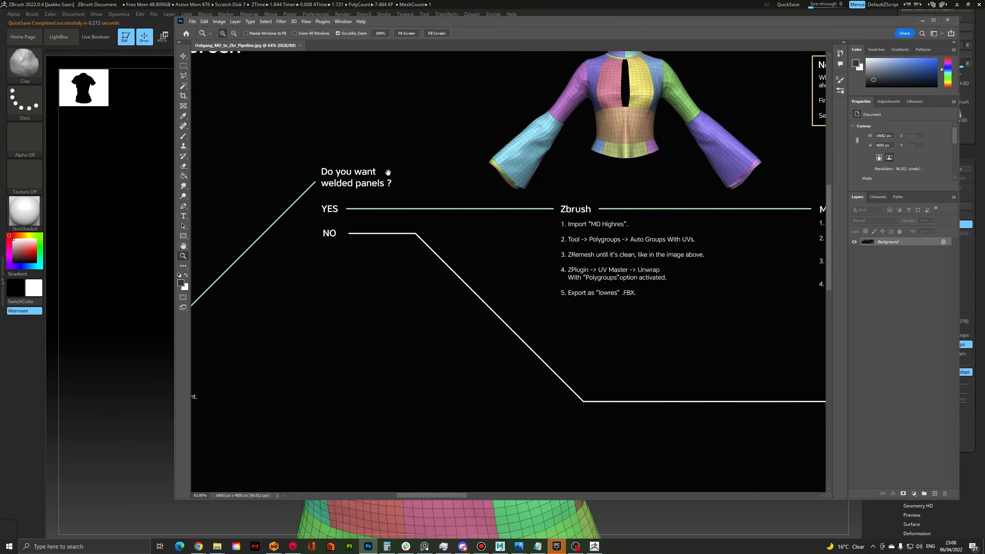
Examine the welded-panels branch's ZBrush and Maya instructions, including the Transfer Attributes note, its options and the UV cleanliness check
left_click_drag(516, 174, 326, 255)
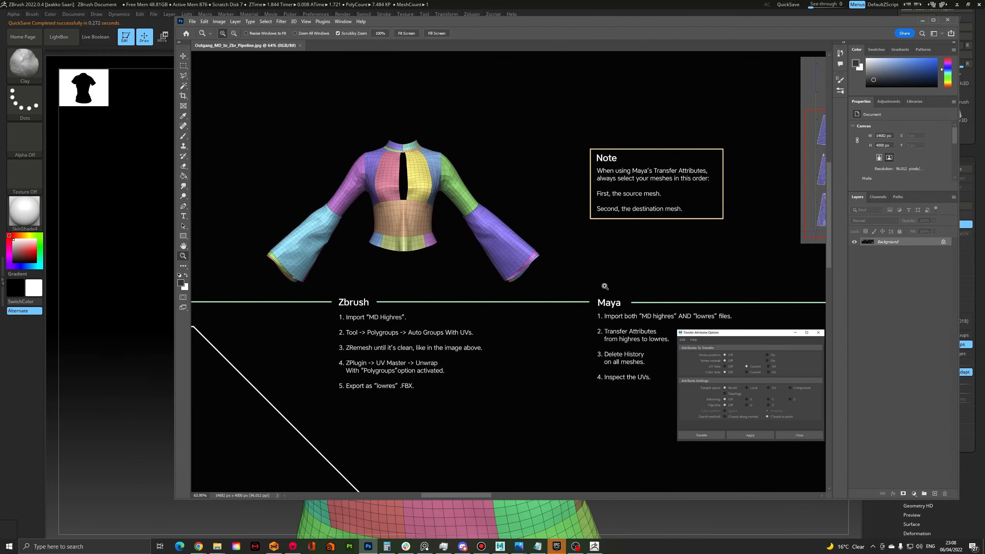
left_click_drag(624, 259, 292, 275)
left_click_drag(518, 241, 450, 246)
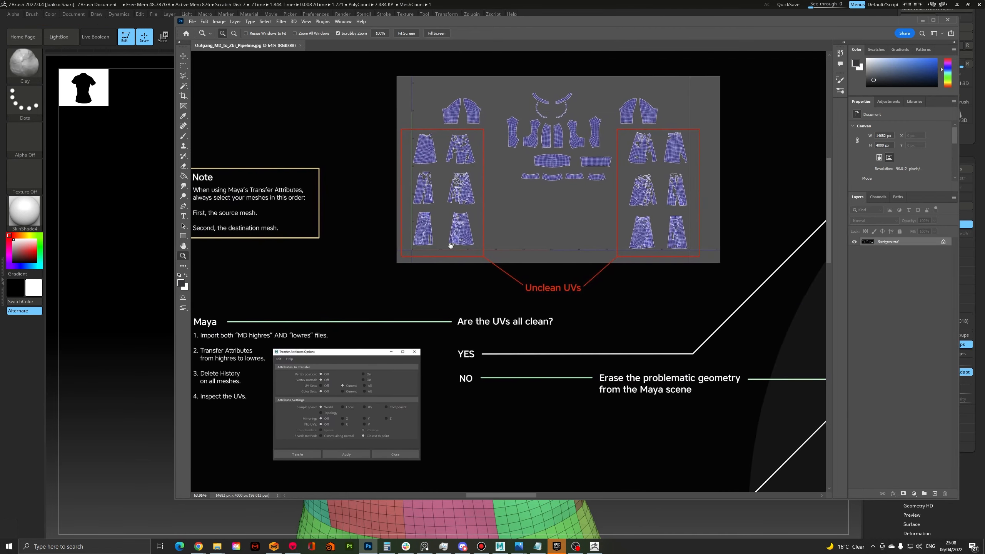
left_click_drag(563, 220, 672, 177)
left_click_drag(380, 226, 475, 203)
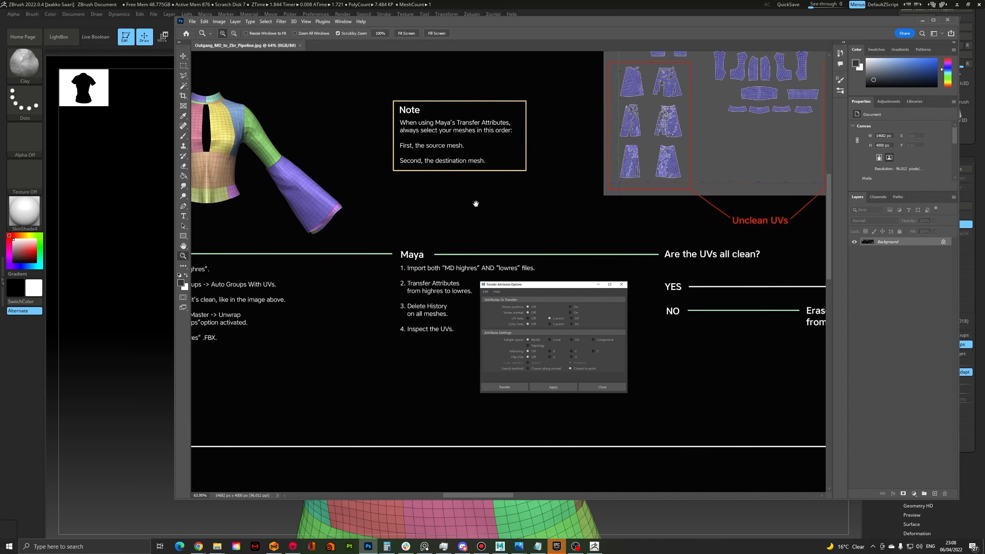
left_click_drag(441, 347, 448, 336)
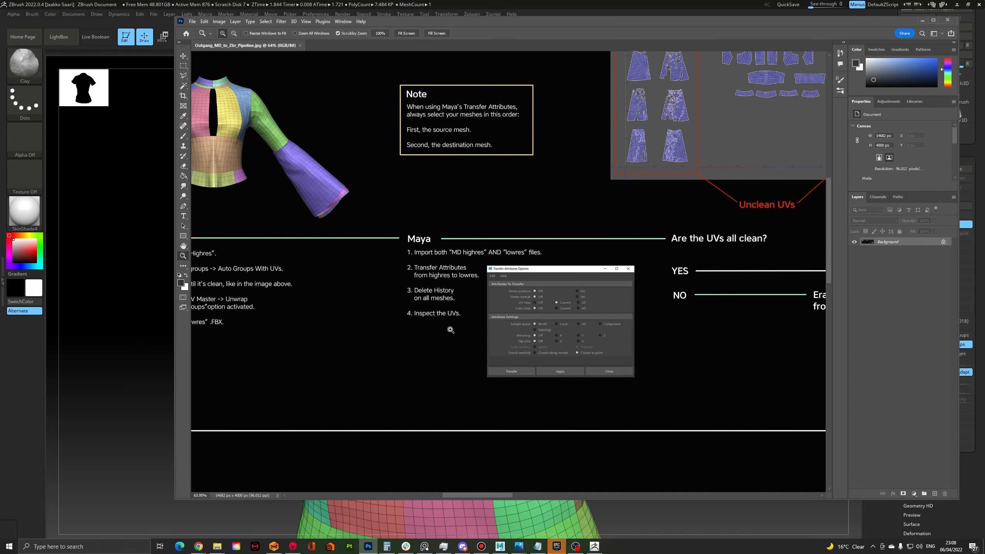
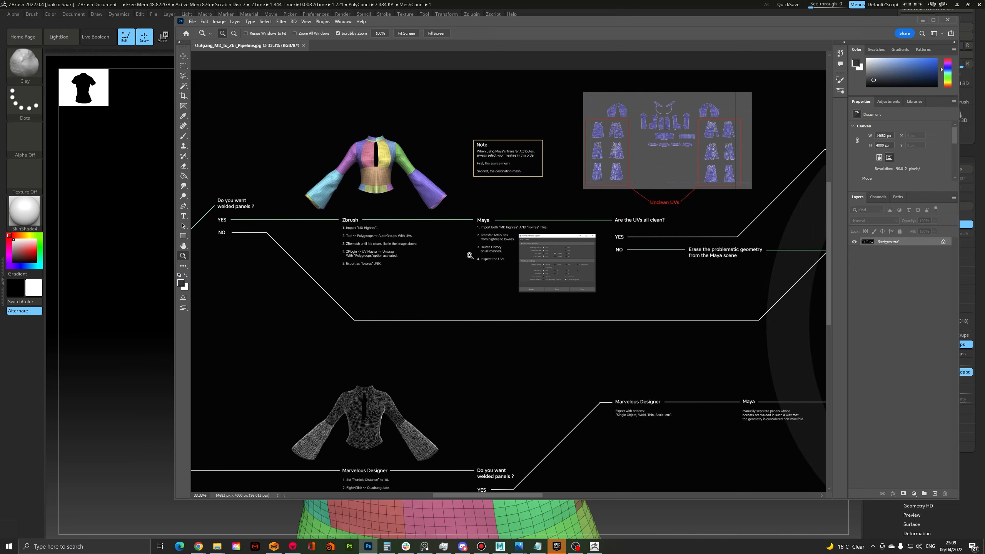
Review the cheat sheet's green path again, from the Marvelous Designer instructions to the welded-panels Zbrush and Maya instructions
scroll(514, 256, "up", 1, "alt")
scroll(464, 261, "up", 2, "alt")
scroll(470, 264, "down", 3, "alt")
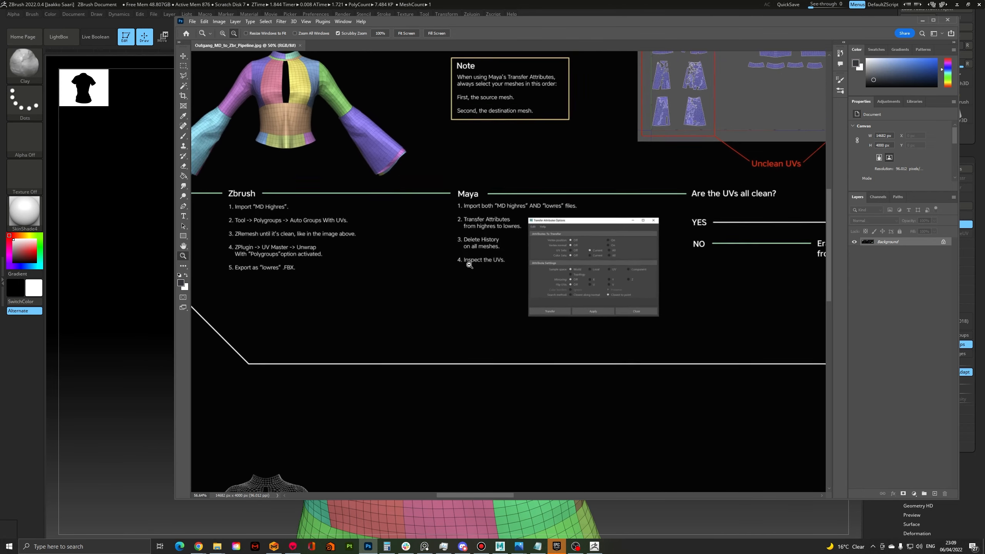
left_click_drag(394, 253, 680, 276)
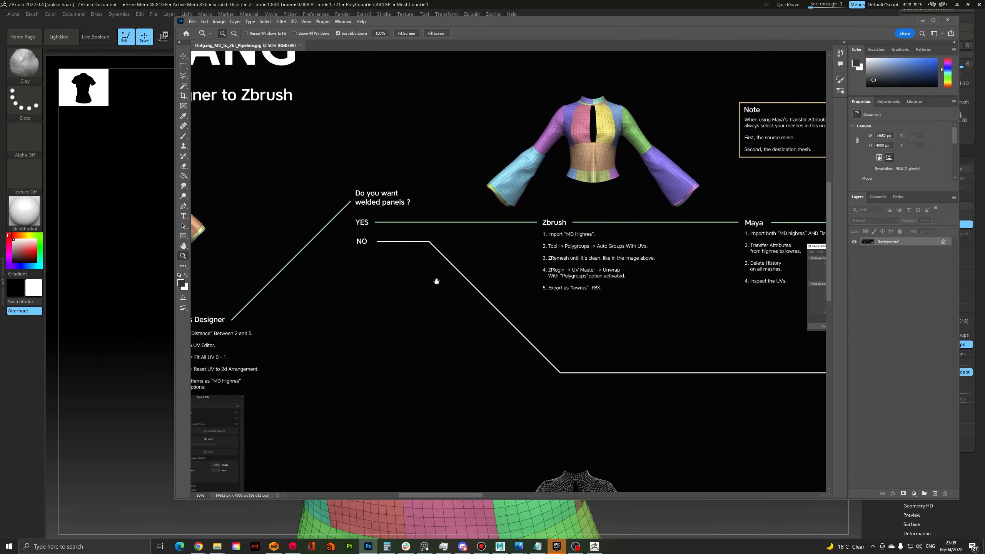
left_click_drag(435, 280, 587, 229)
left_click_drag(506, 260, 503, 253)
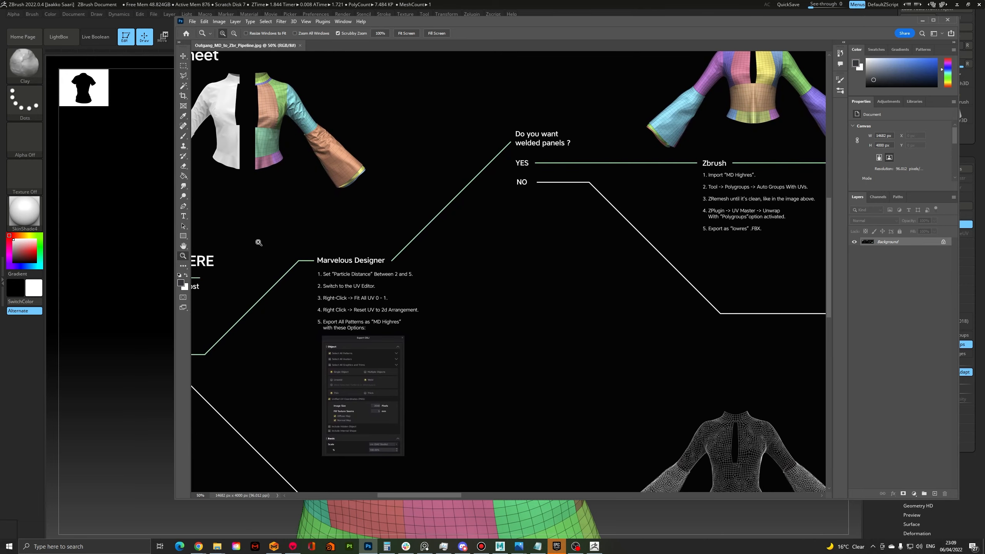
left_click_drag(345, 265, 517, 192)
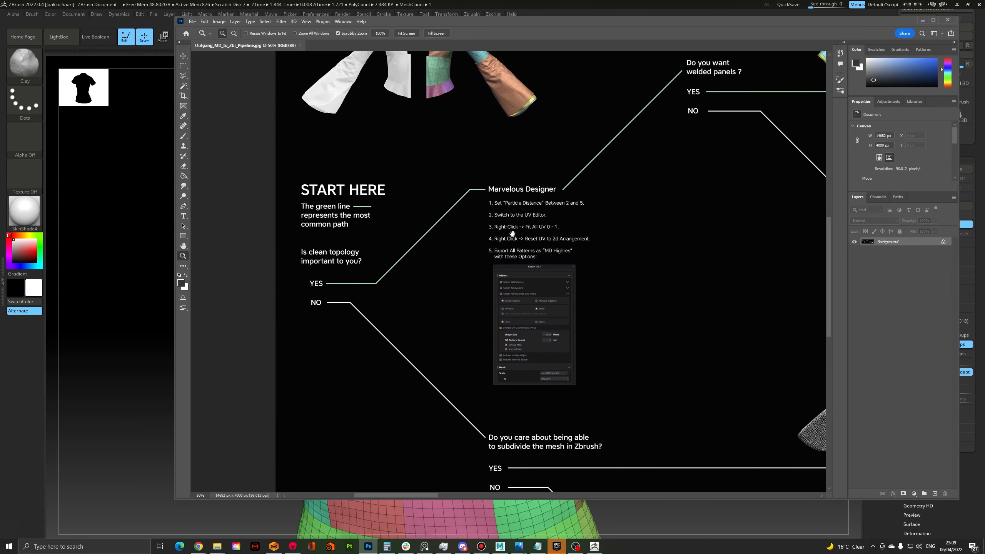
left_click_drag(519, 240, 305, 270)
left_click_drag(595, 177, 407, 252)
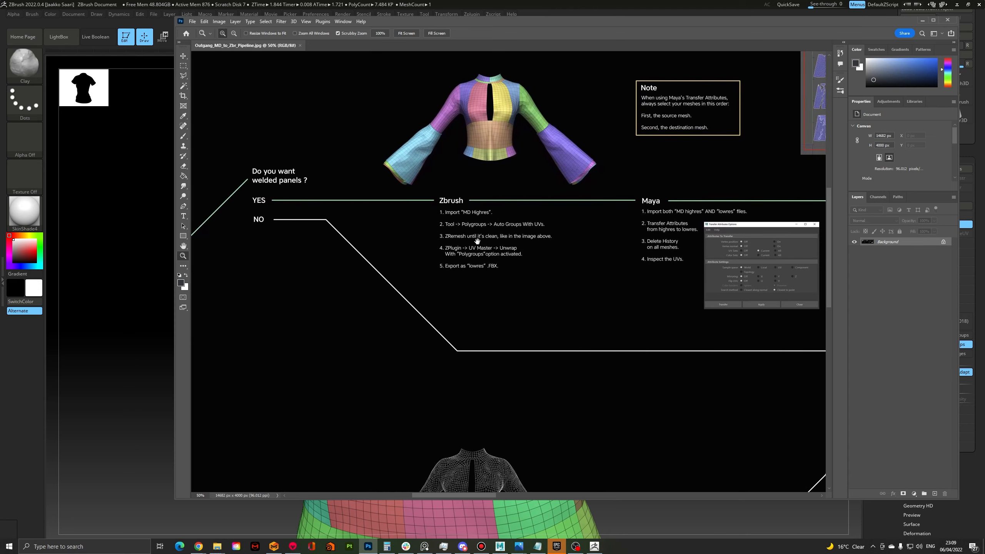
mouse_move(519, 233)
left_mouse_down()
mouse_move(420, 267)
mouse_move(430, 247)
mouse_move(424, 237)
left_mouse_up()
scroll(412, 264, "up", 2)
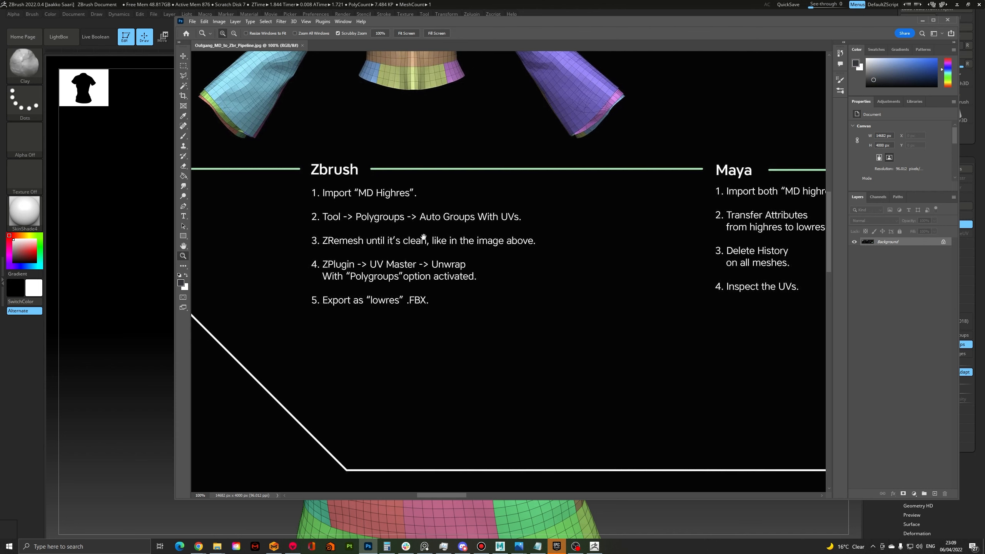
left_click_drag(602, 249, 528, 280)
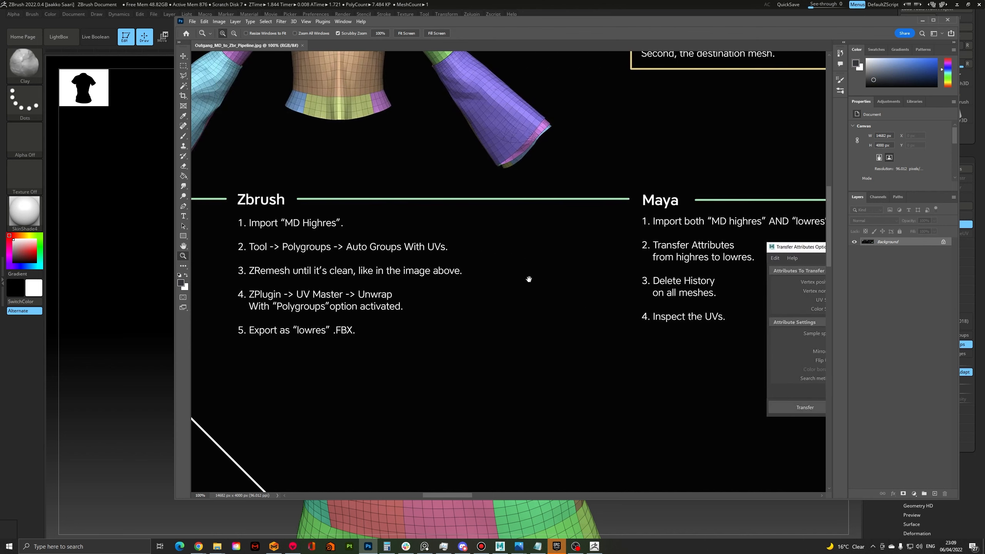
left_click(498, 277, "alt")
Examine the cheat sheet's second Zbrush instruction list on flattening with UV Master, remeshing the flat panels and exporting "Flat Lowres"
scroll(498, 277, "down", 3, "alt")
left_click_drag(462, 281, 165, 257)
left_click_drag(521, 288, 247, 292)
left_click(434, 248)
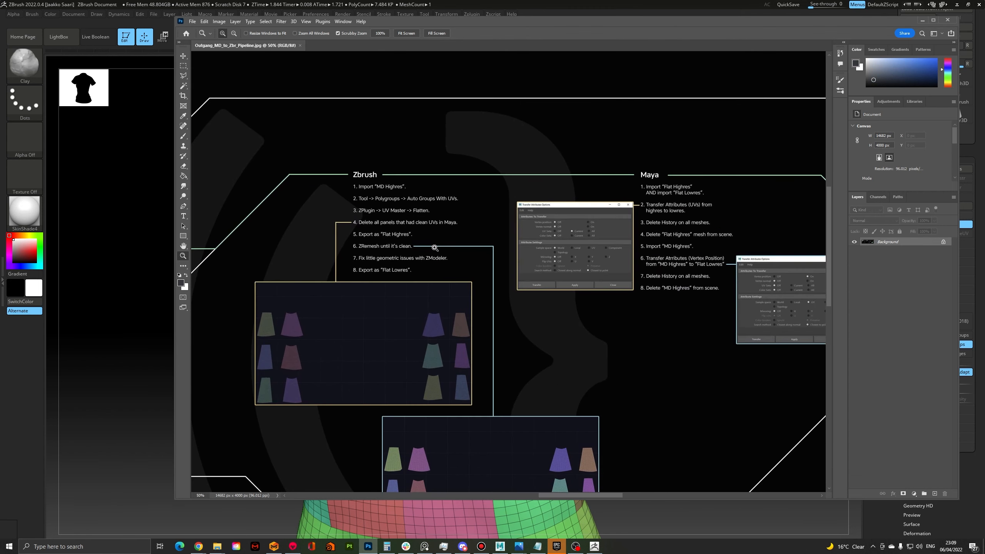
left_click(424, 242)
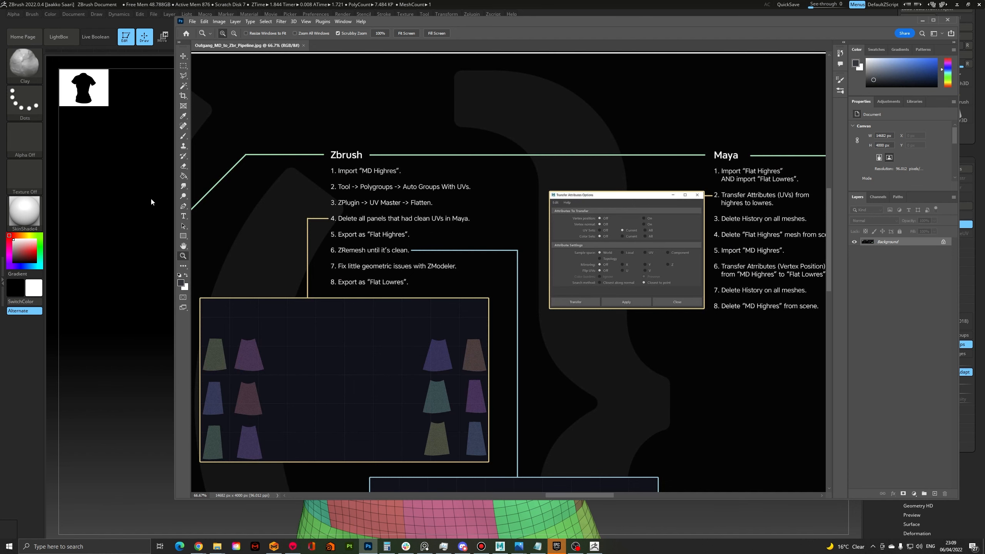
left_click_drag(414, 255, 442, 230)
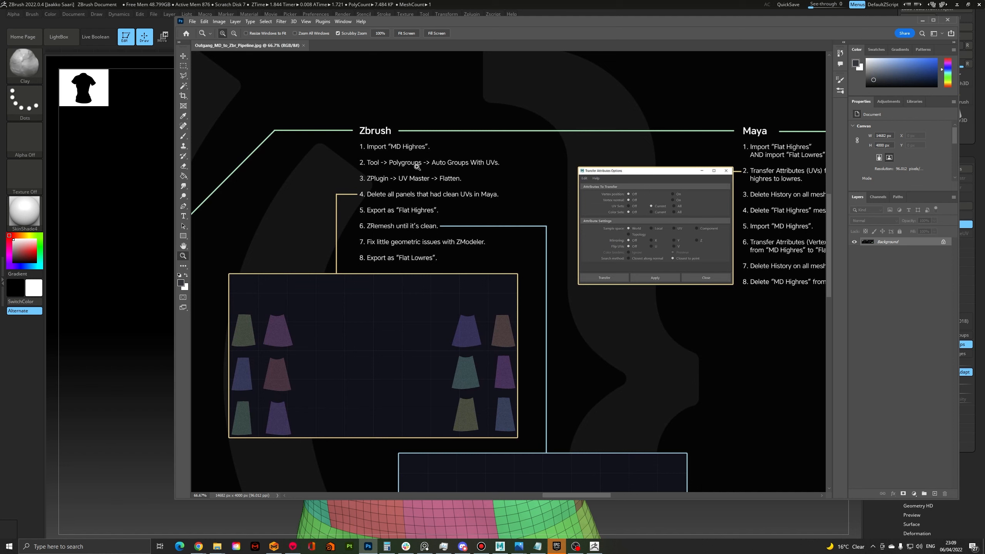
Switch to ZBrush, dock the Zplugin palette beside the canvas and expand its UV Master section
left_click(148, 216)
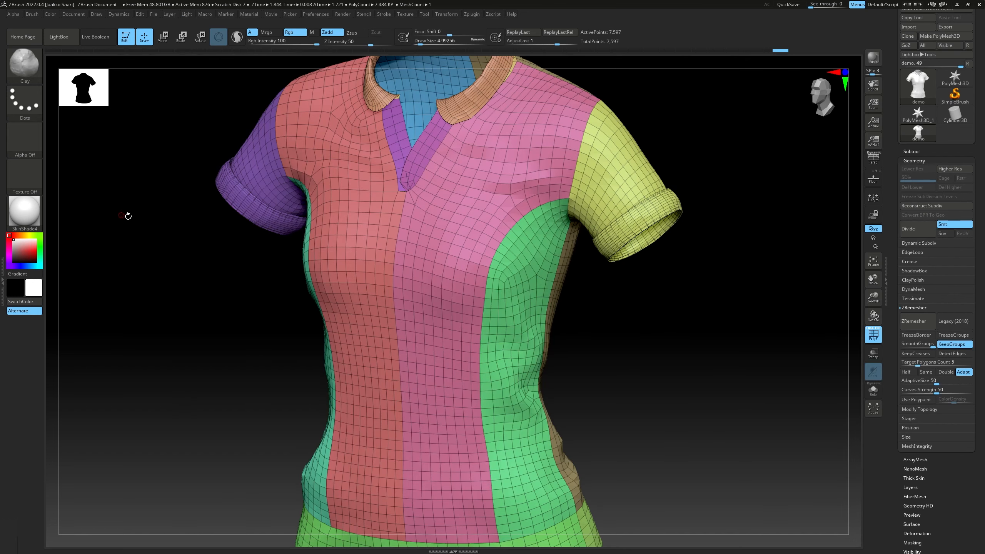
left_click(477, 15)
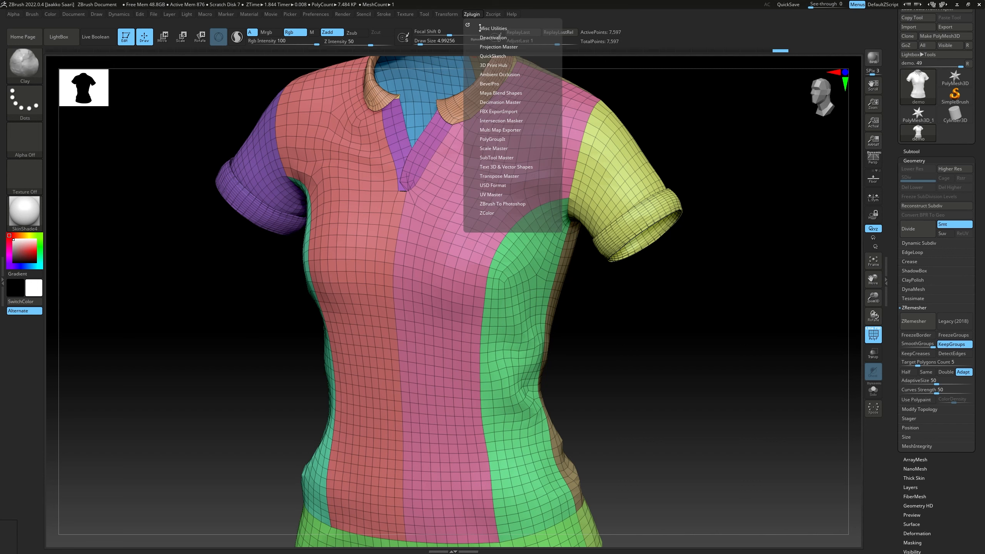
left_click_drag(467, 25, 916, 176)
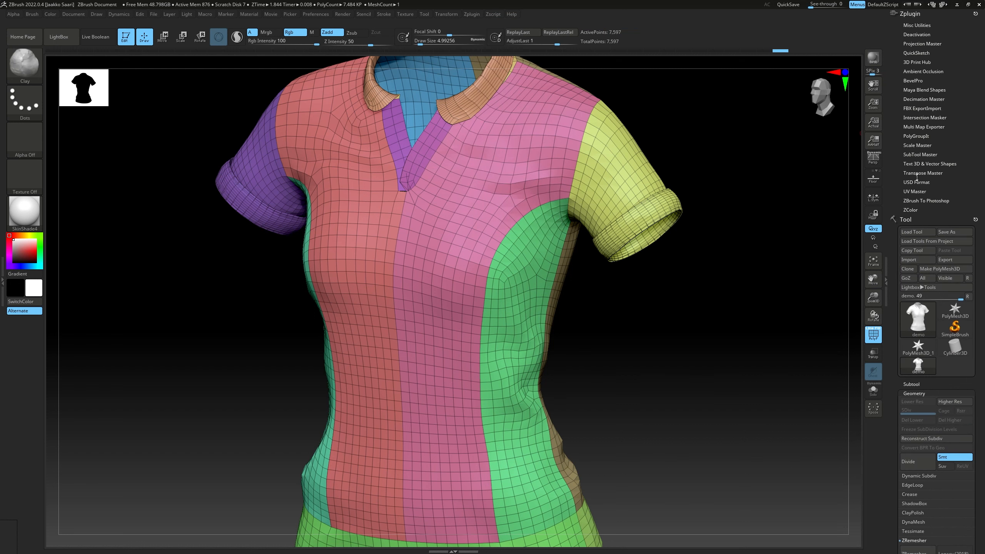
left_click(915, 191)
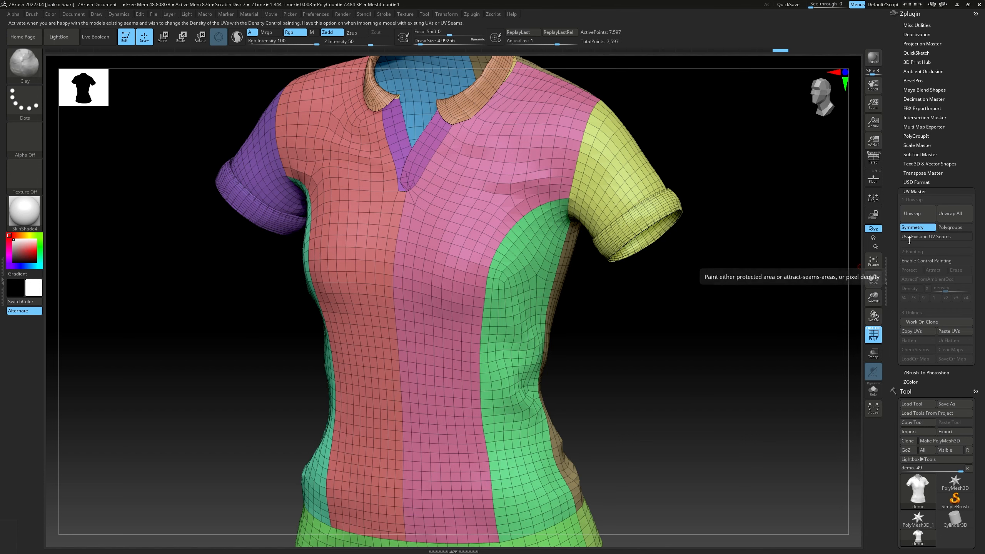
Unwrap the remeshed polo shirt with UV Master, with Symmetry off and Polygroups on
left_click(917, 229)
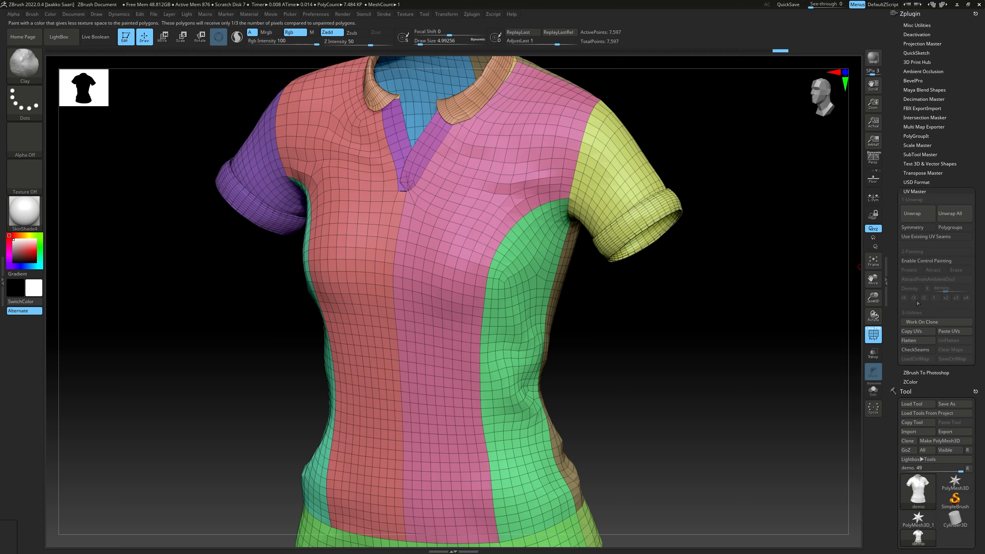
left_click(917, 342)
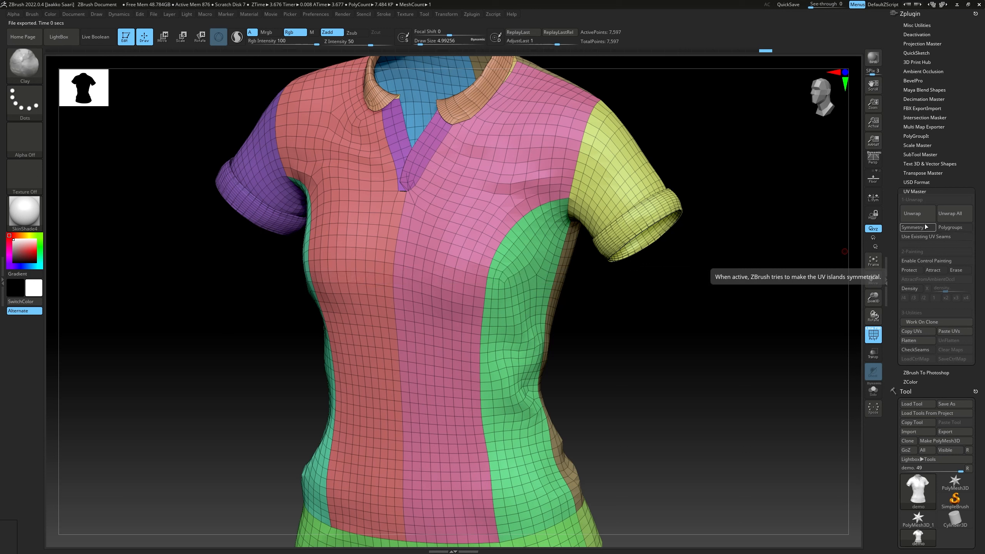
left_click(954, 227)
left_click(918, 219)
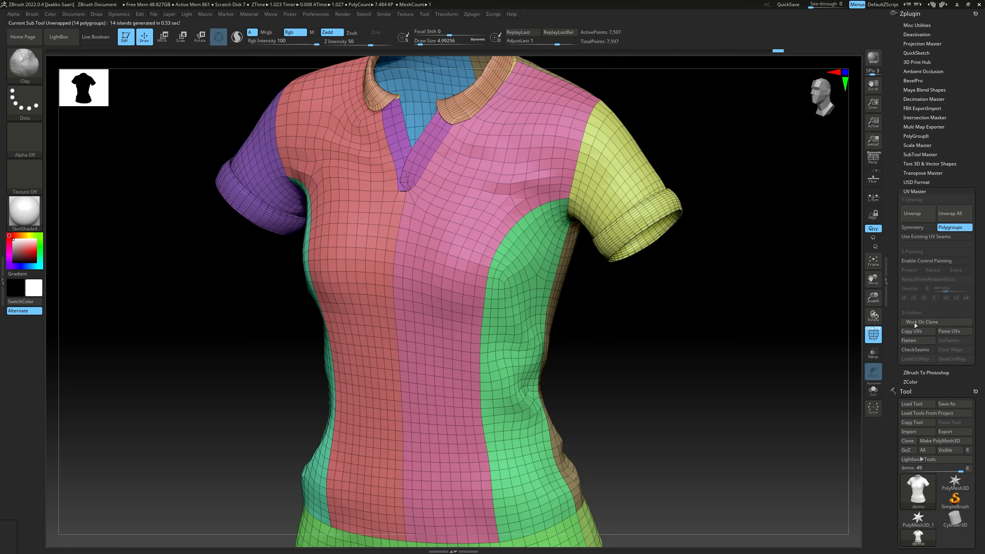
Flatten the unwrapped shirt in UV Master and inspect the resulting UV islands
left_click(915, 340)
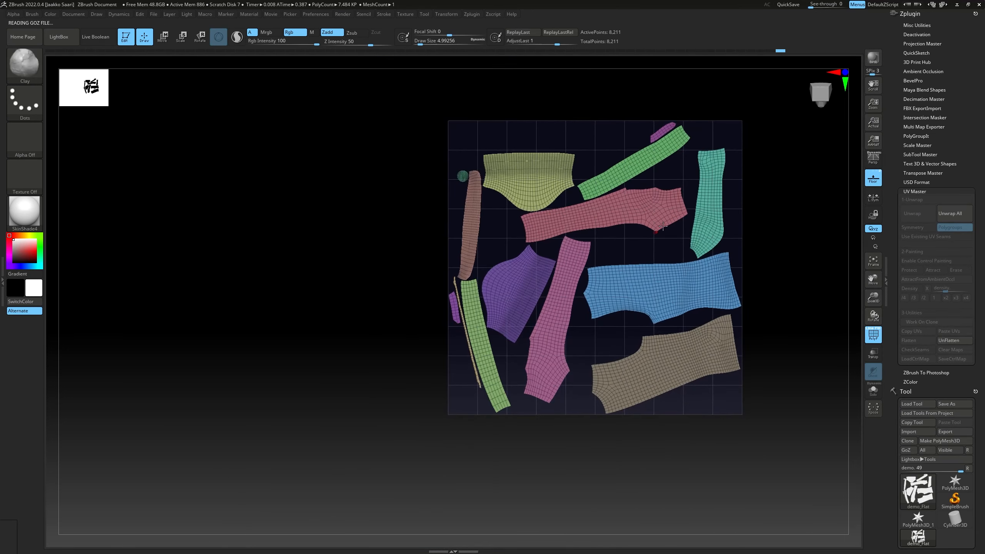
right_click_drag(683, 213, 646, 234, "alt")
mouse_move(646, 234)
right_mouse_down("alt")
mouse_move(638, 191)
mouse_move(604, 189)
mouse_move(600, 212)
mouse_move(661, 211)
mouse_move(653, 219)
right_mouse_up("alt")
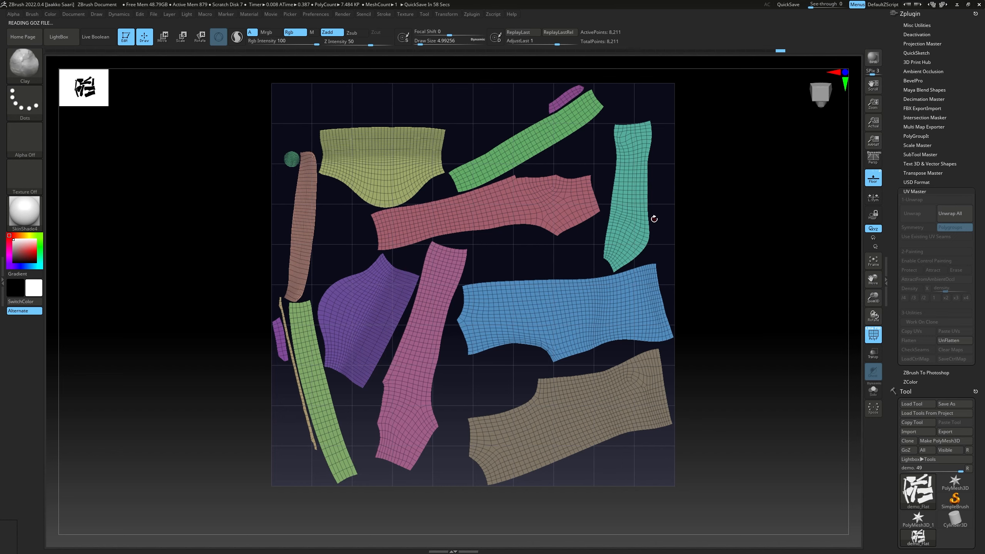
mouse_move(679, 218)
left_mouse_down()
mouse_move(672, 209)
mouse_move(678, 218)
left_mouse_up()
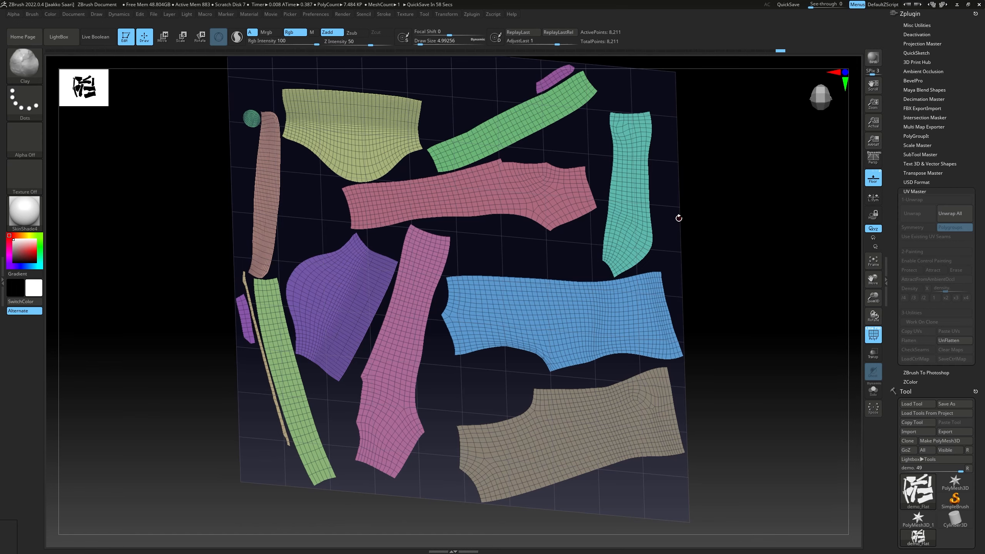
Recheck the flattening and panel-deletion instructions on the Photoshop cheat sheet and switch to Maya
key("alt+Tab")
left_click(382, 154)
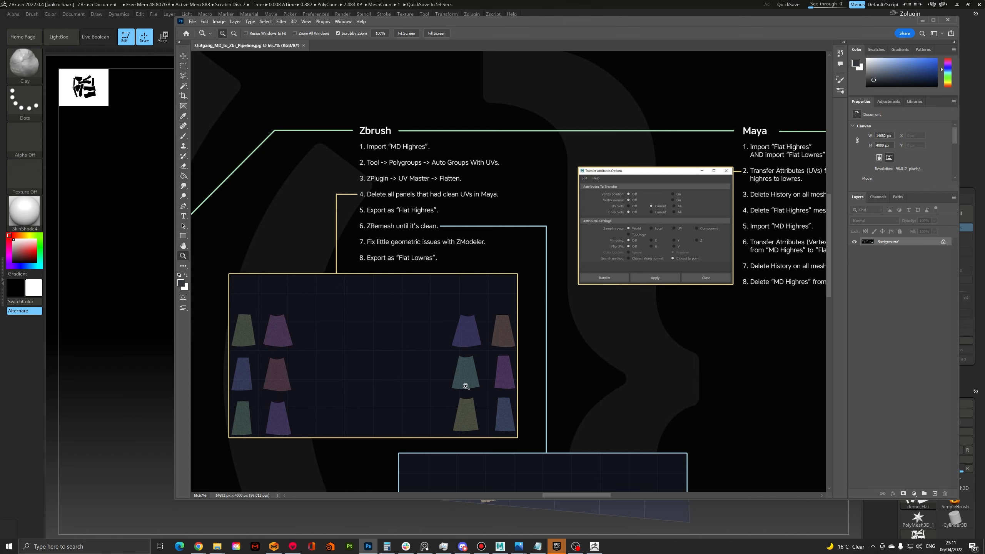
key("alt+Tab")
scroll(485, 356, "down", 1)
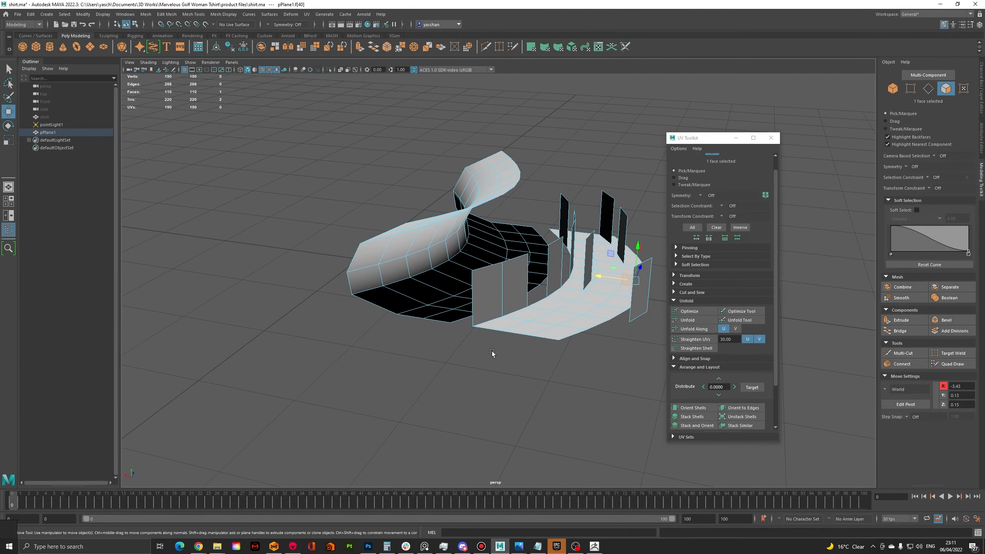
middle_click_drag(491, 354, 454, 372, "alt")
left_click_drag(298, 170, 634, 421)
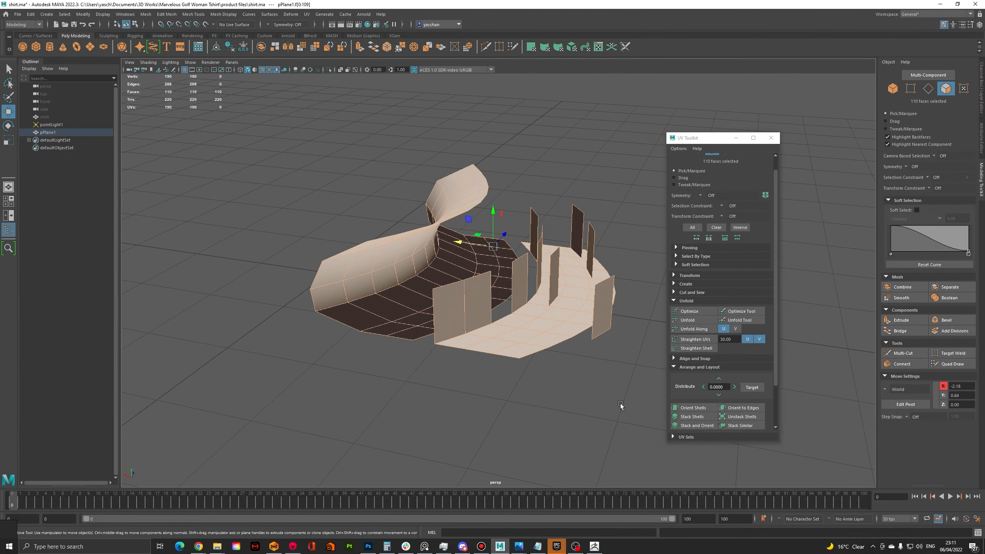
key("ctrl+z")
left_click_drag(393, 235, 538, 400)
left_click(538, 400)
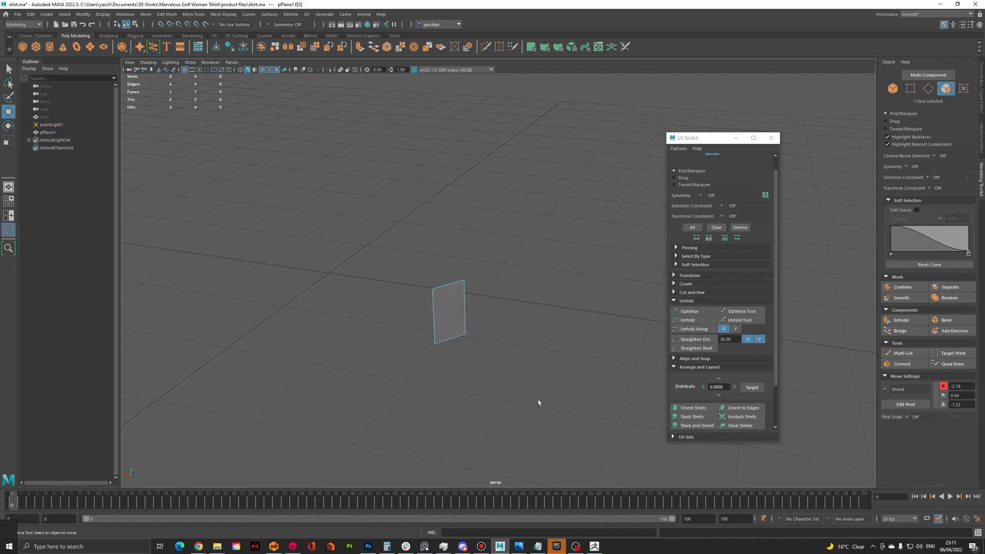
left_click(456, 320)
key("ctrl+z")
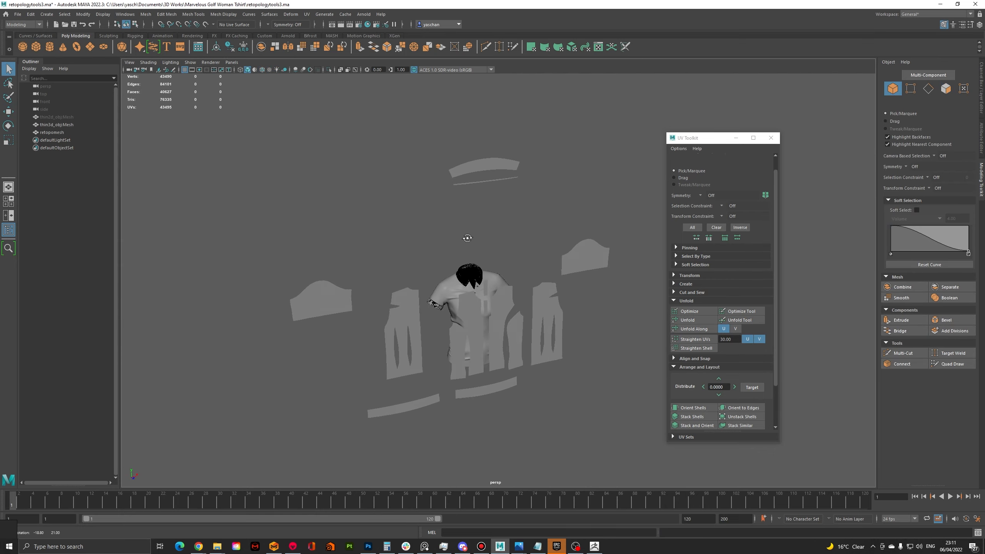
In Maya's retopologytools3.ma scene, select the flat retopomesh panels and examine their topology in front of the shirt
scroll(493, 295, "up", 3)
middle_click_drag(494, 295, 469, 259, "alt")
left_click_drag(469, 259, 475, 249, "alt")
middle_click_drag(475, 250, 536, 261, "alt")
left_click(544, 243)
left_click_drag(536, 261, 535, 245, "alt")
middle_click_drag(535, 244, 518, 243, "alt")
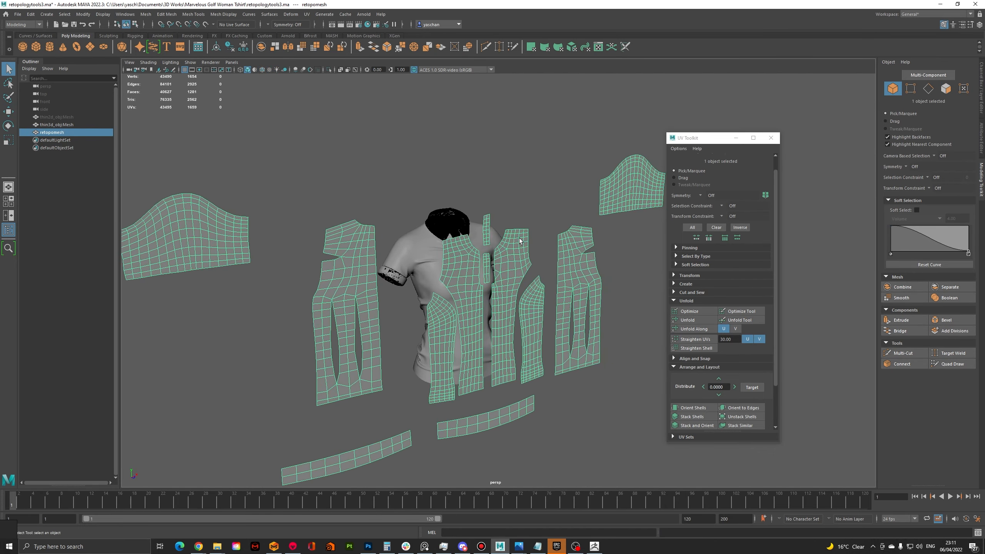
left_click_drag(518, 243, 463, 248, "alt")
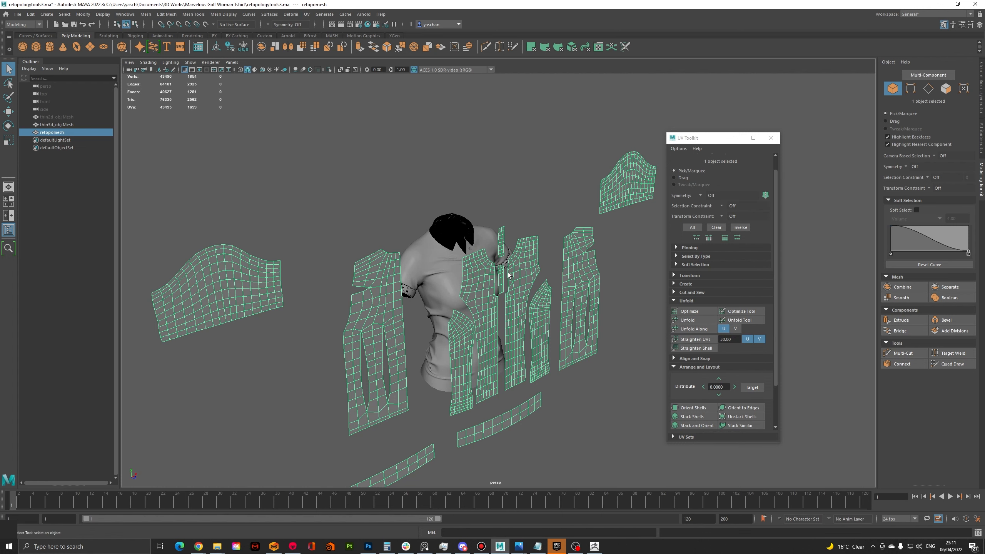
Select the retopomesh panels together with the high-resolution thin3d_objMesh shirt
scroll(485, 267, "up", 6)
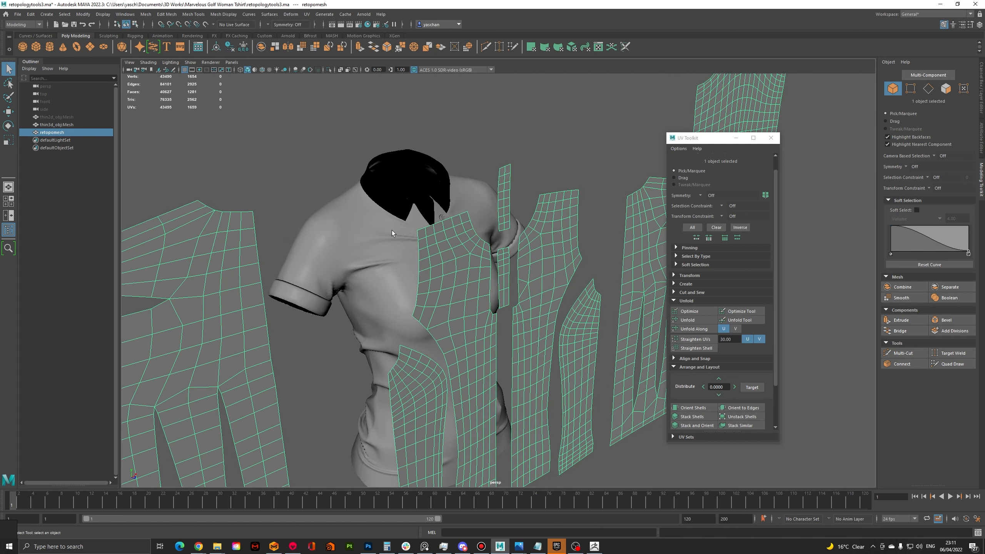
left_click(392, 230)
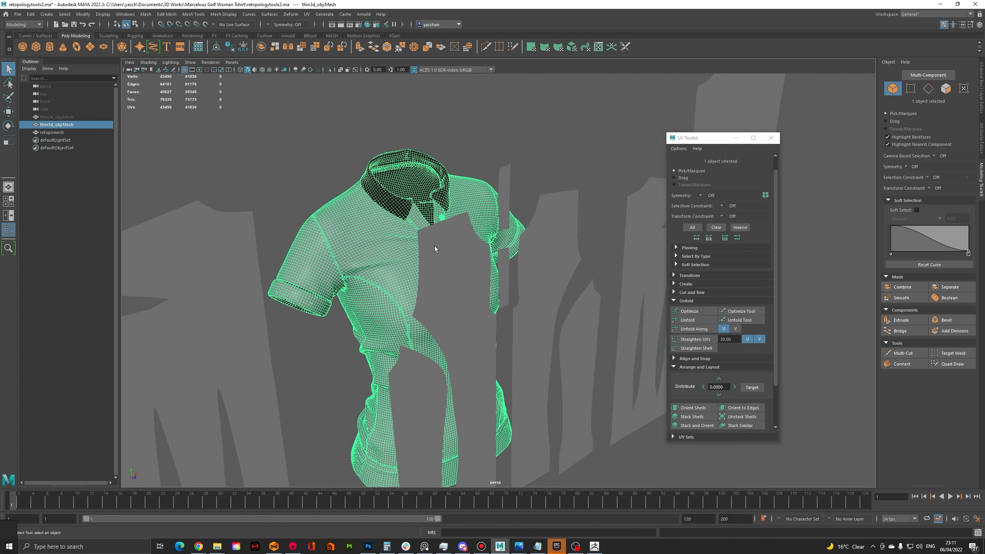
left_click(446, 257)
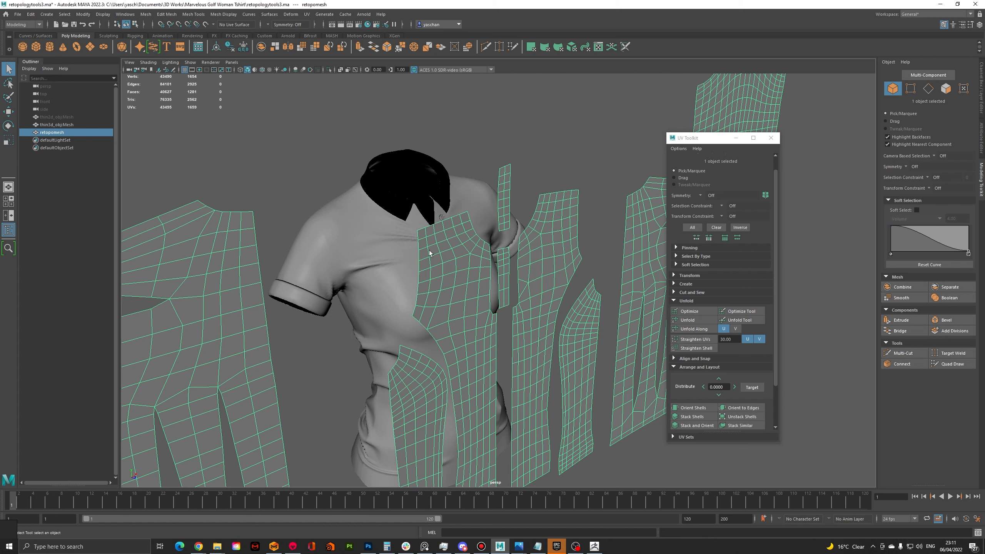
left_click(361, 225, "shift")
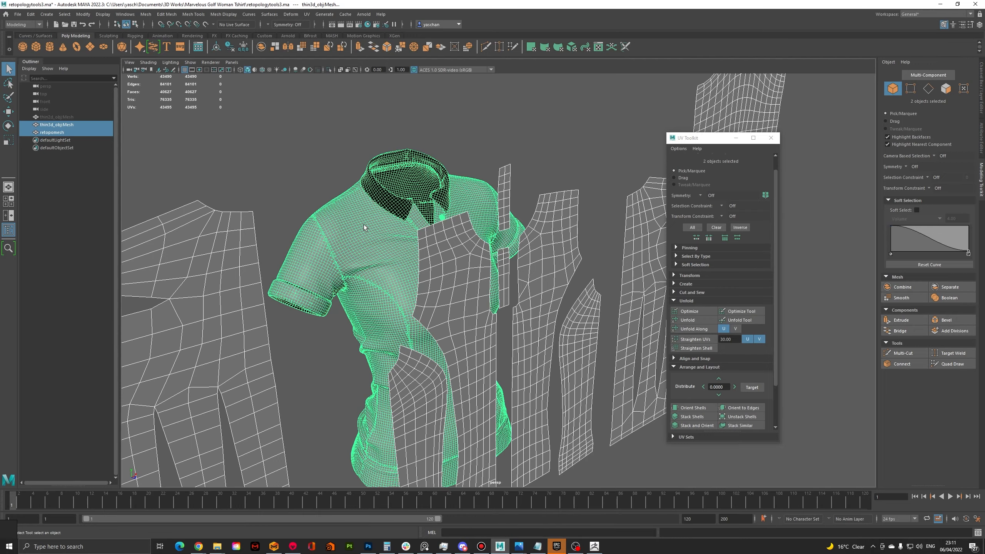
Compare the flat retopomesh panels with the dense shirt mesh, from the front panels and placket down to the hem
left_click_drag(365, 232, 364, 278, "alt")
scroll(373, 281, "up", 3)
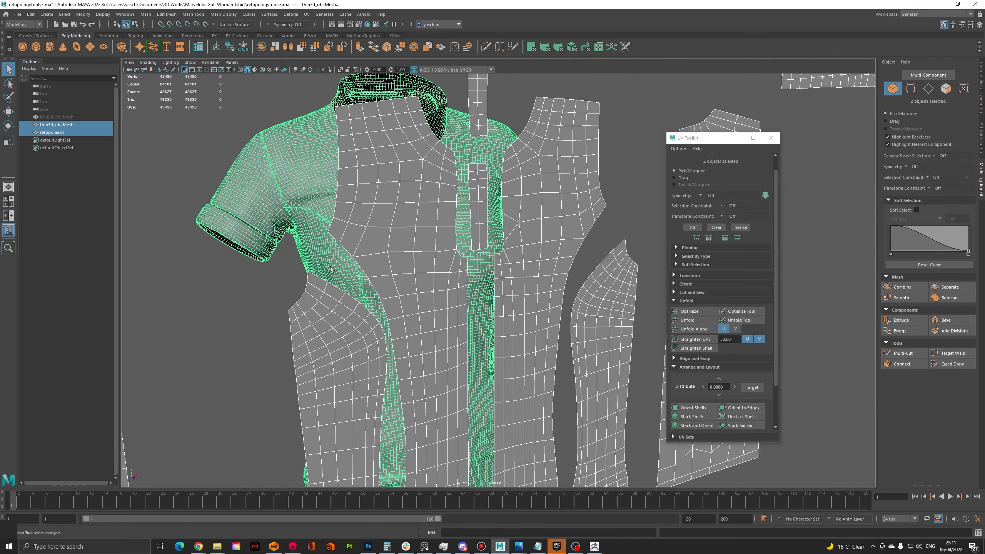
scroll(349, 284, "down", 4)
left_click_drag(347, 258, 424, 291, "alt")
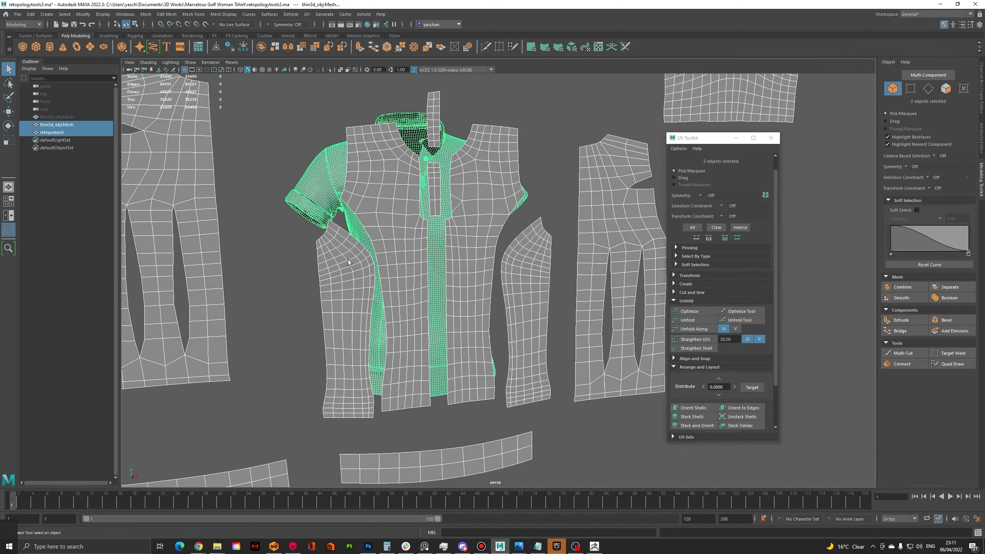
scroll(424, 292, "up", 1)
scroll(425, 291, "up", 6)
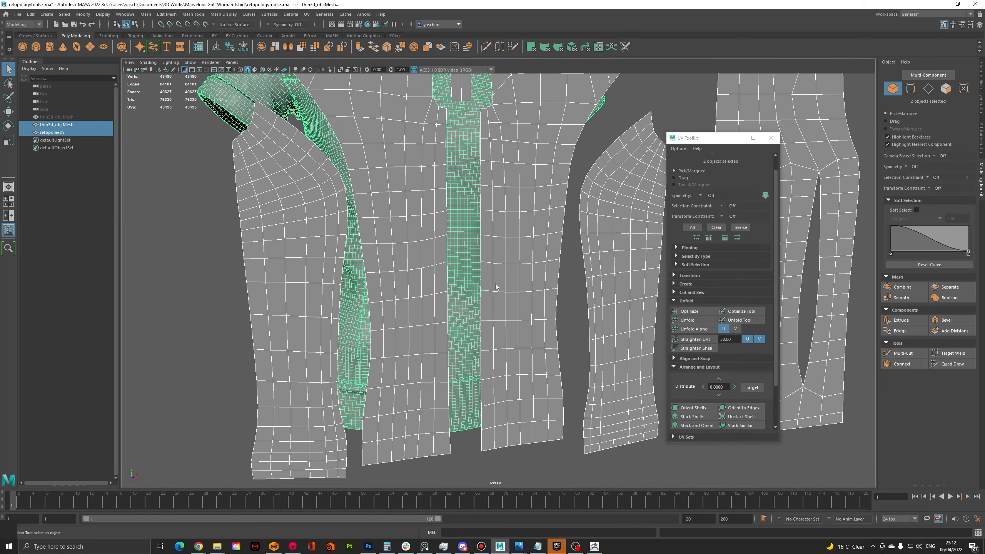
scroll(482, 288, "down", 6)
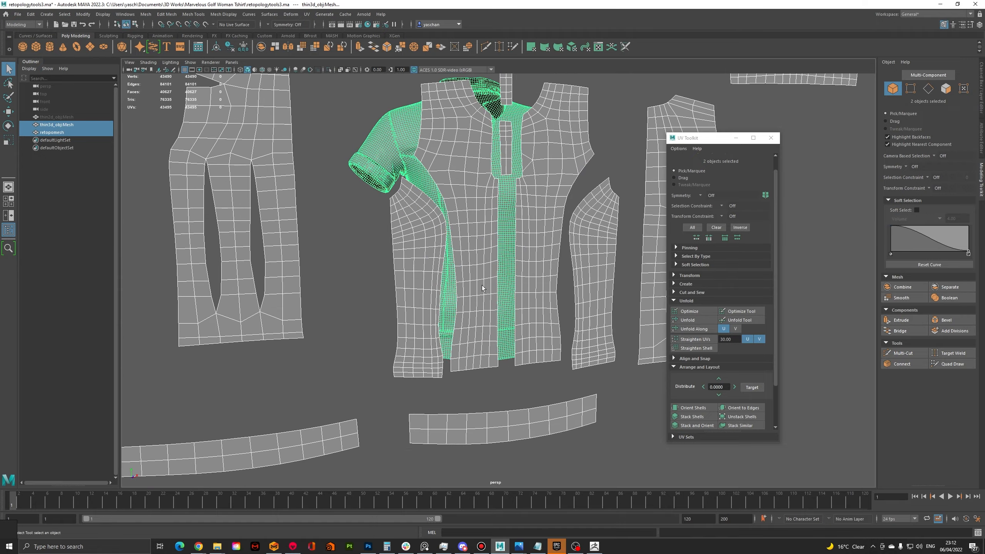
Select the flat retopomesh panels and compare them with the shirt from the front around to the back
scroll(483, 287, "down", 3)
left_click_drag(475, 282, 451, 292, "alt")
left_click(414, 310)
scroll(461, 303, "up", 6)
left_click(467, 287)
middle_click_drag(466, 286, 460, 289, "alt")
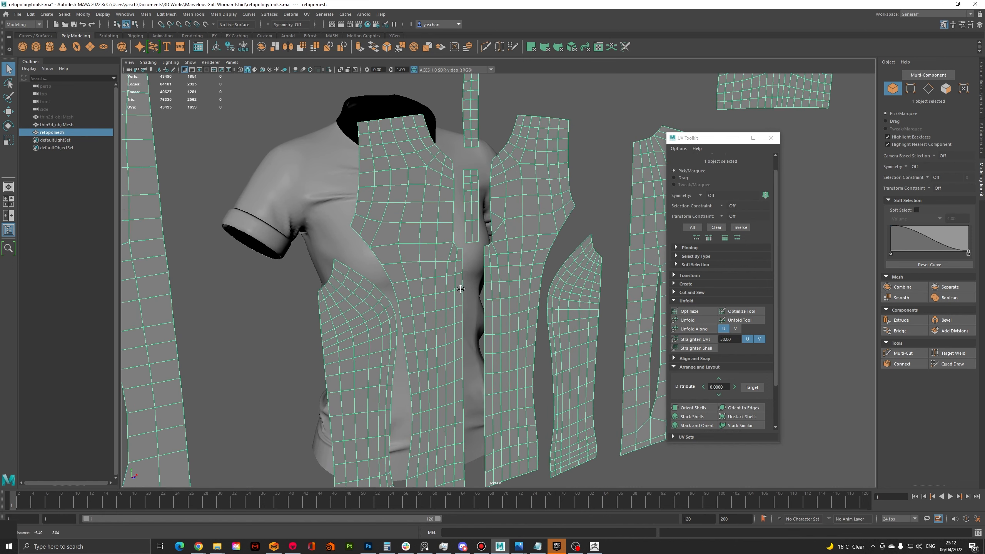
scroll(457, 289, "down", 2)
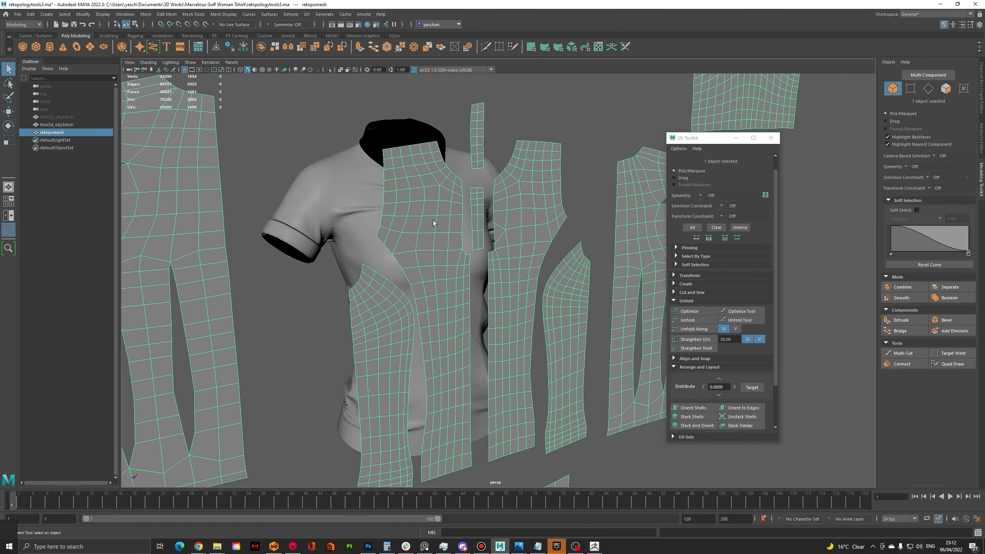
left_click_drag(433, 221, 524, 233, "alt")
middle_click_drag(524, 234, 356, 215, "alt")
left_click_drag(356, 215, 445, 277, "alt")
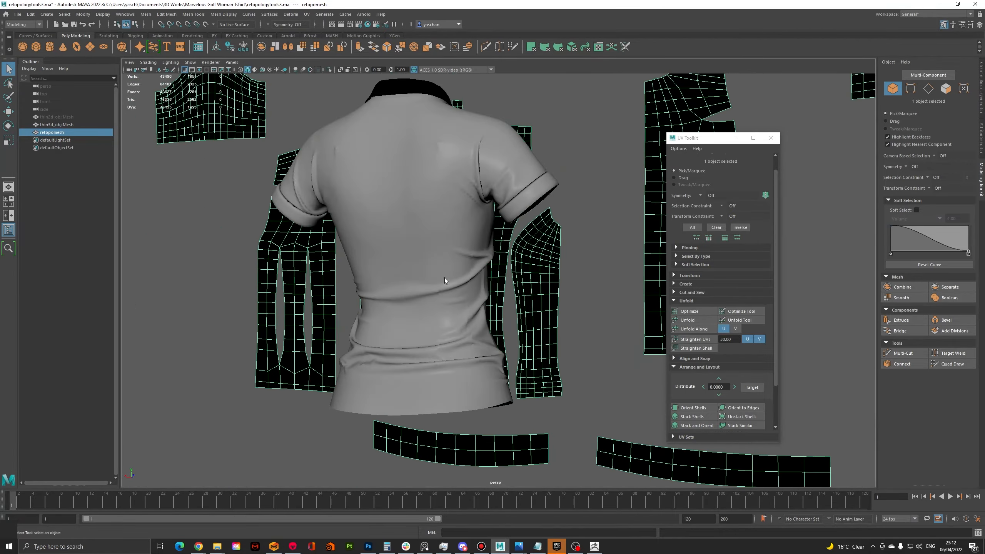
Select the thin3d_objMesh shirt and examine its dense wireframe across the back and side
left_click(445, 277)
scroll(438, 279, "up", 5)
scroll(434, 280, "down", 5)
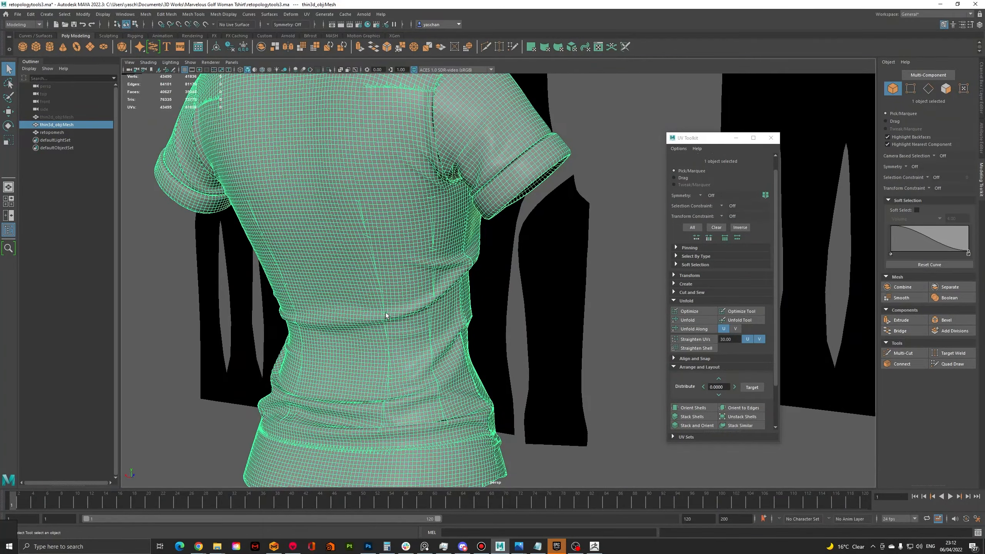
left_click_drag(466, 267, 424, 248, "alt")
scroll(427, 257, "up", 4)
scroll(427, 257, "down", 4)
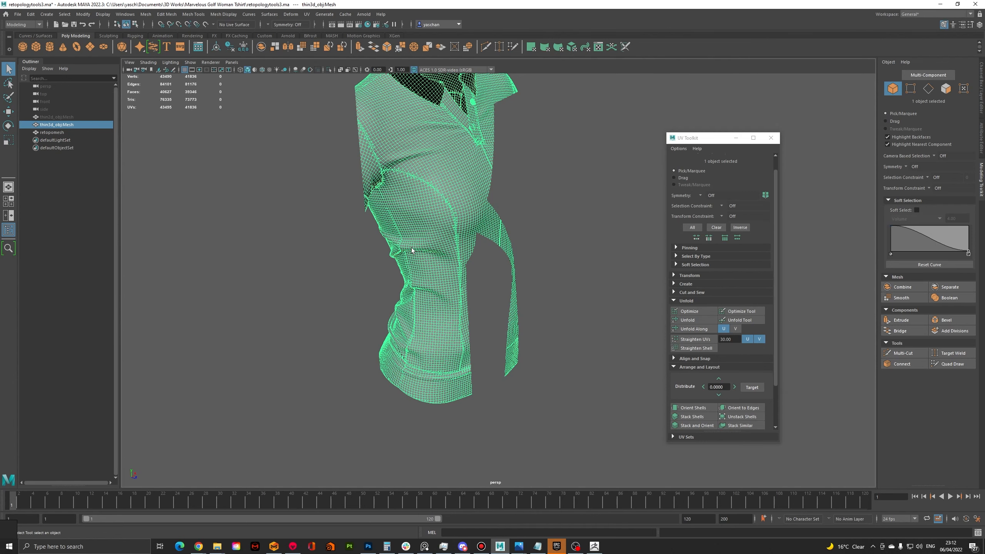
Deselect the shirt and inspect the shaded wrinkles on its back and below the sleeve
left_click(389, 267)
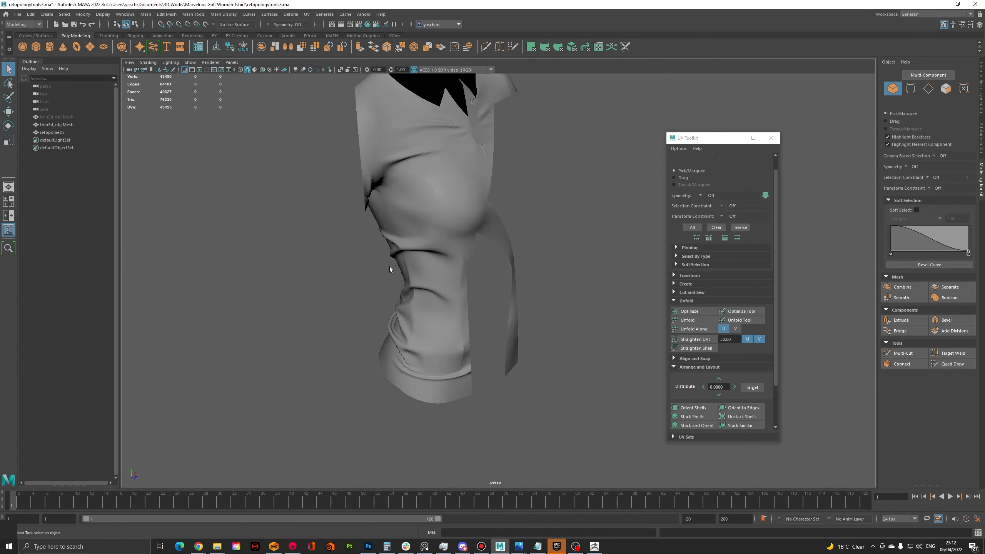
left_click_drag(390, 266, 482, 287, "alt")
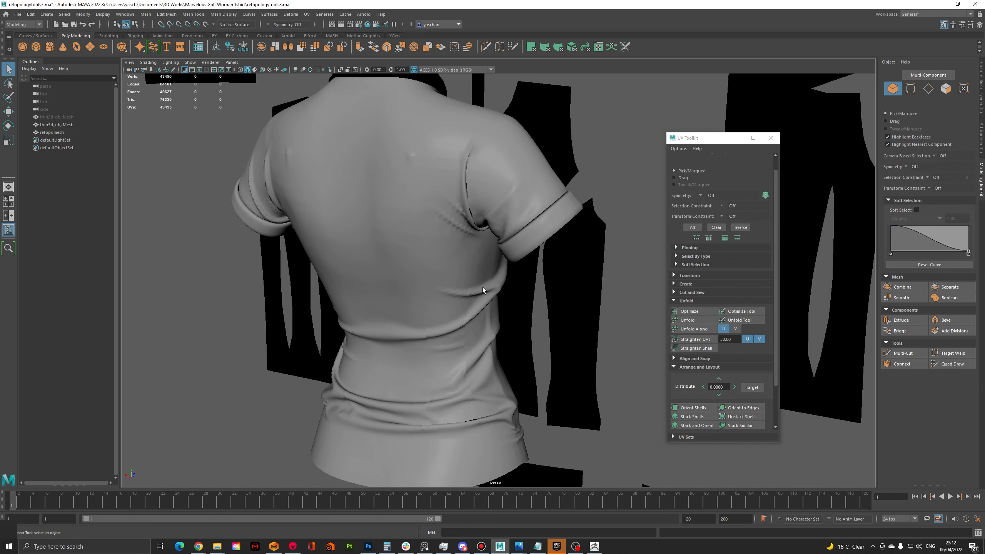
scroll(460, 318, "up", 10)
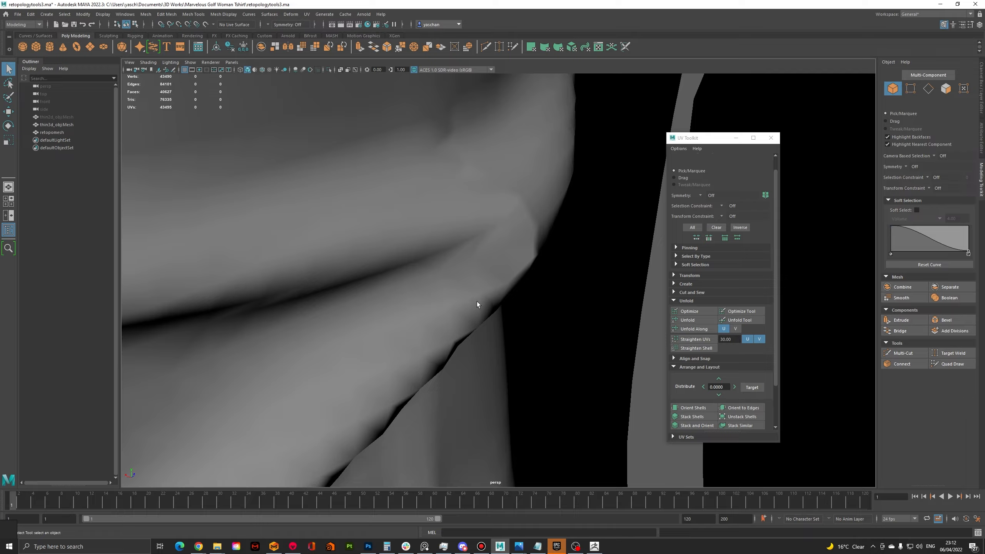
Reselect the thin3d_objMesh shirt and examine the wireframe along the underarm fold and side seam
left_click(477, 302)
scroll(469, 306, "up", 3)
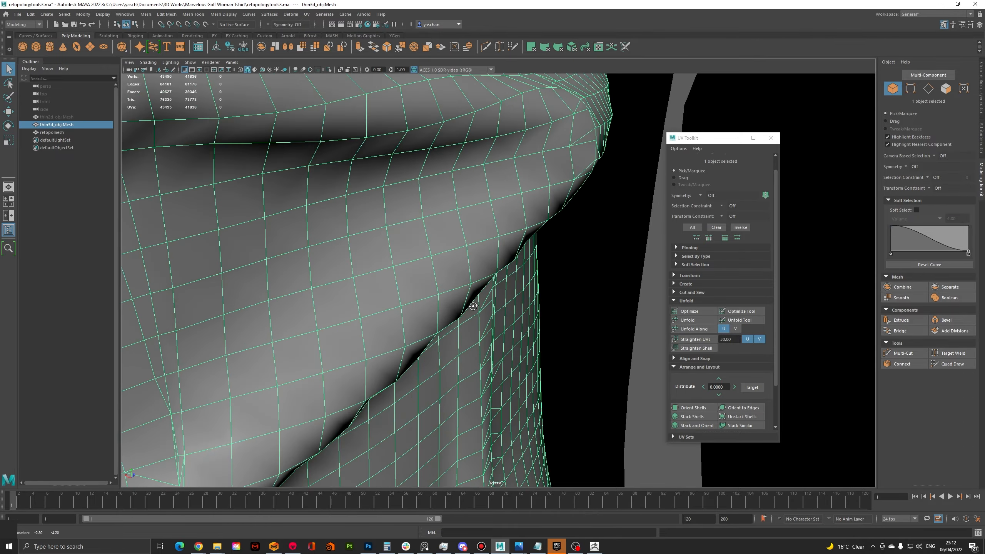
scroll(446, 290, "down", 5)
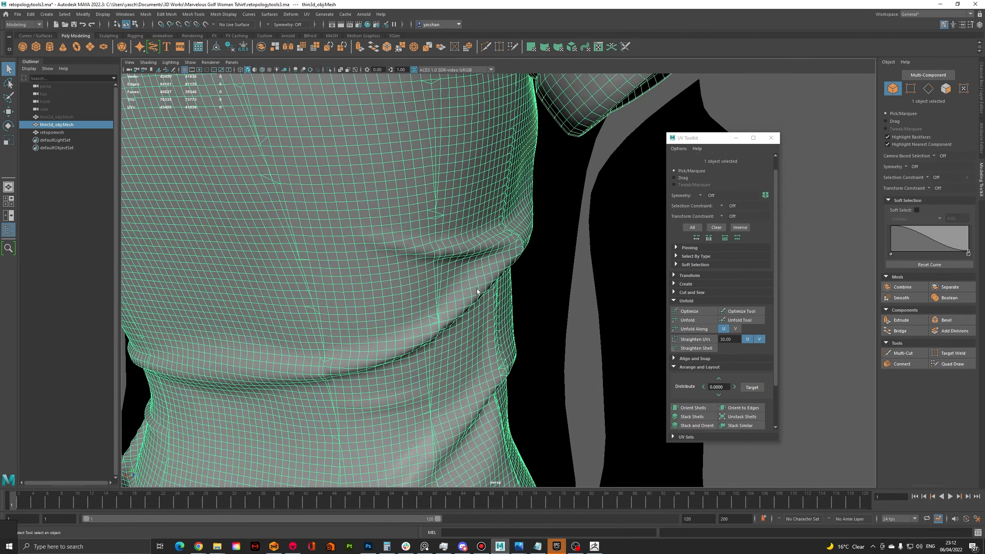
scroll(478, 289, "down", 6)
left_click_drag(478, 289, 403, 280, "alt")
left_click_drag(482, 257, 538, 246, "alt")
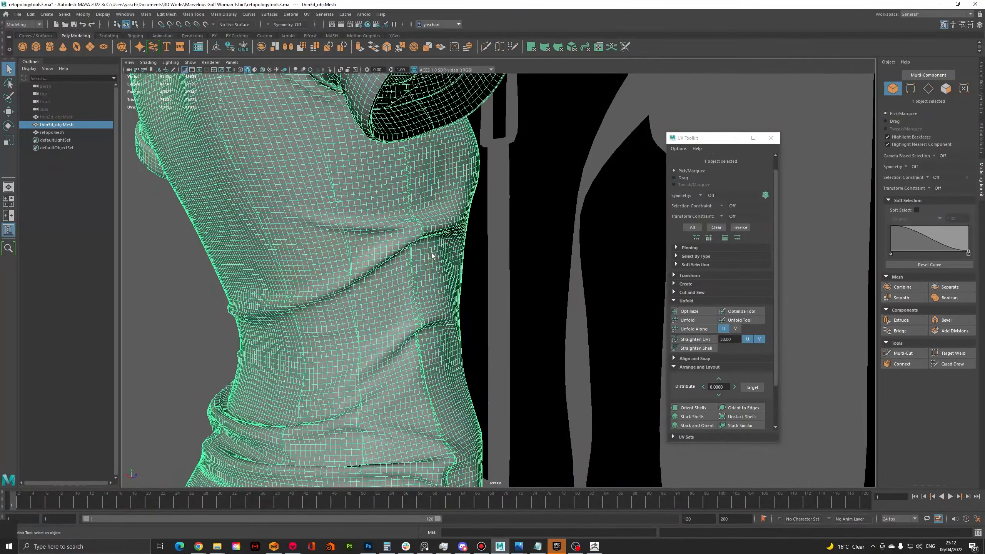
middle_click_drag(432, 253, 445, 240, "alt")
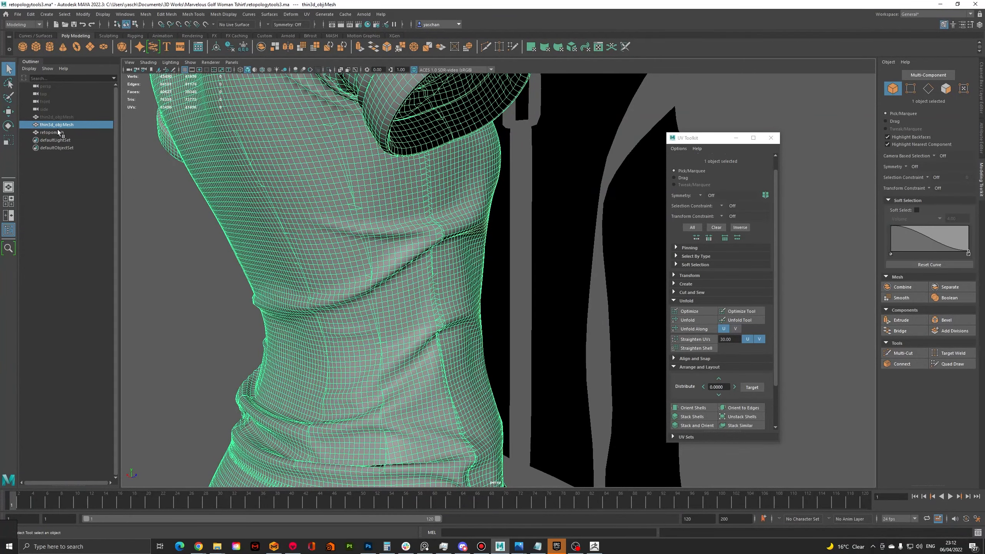
Hide the thin3d_objMesh shirt and the retopomesh panels
left_click(58, 132)
left_click(75, 126)
key("h")
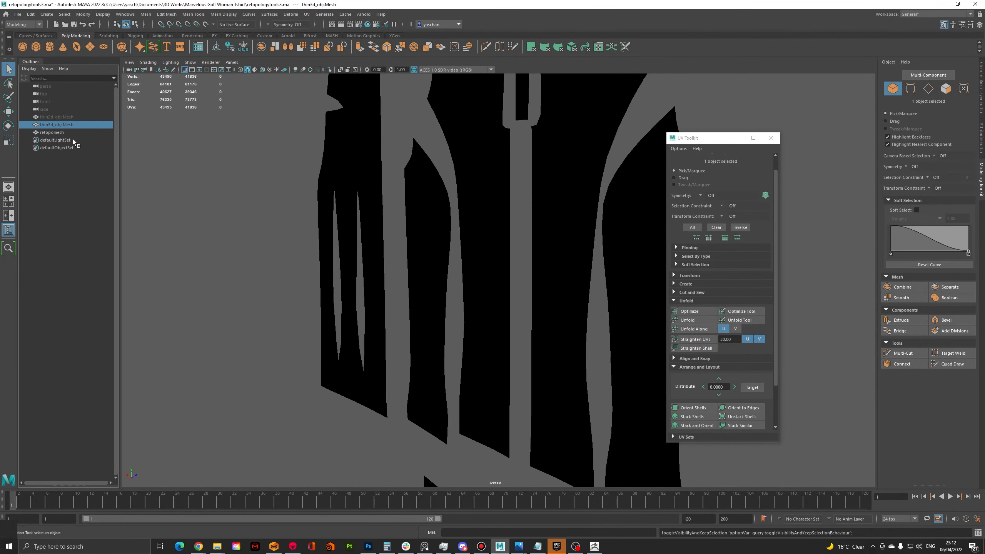
left_click(66, 132)
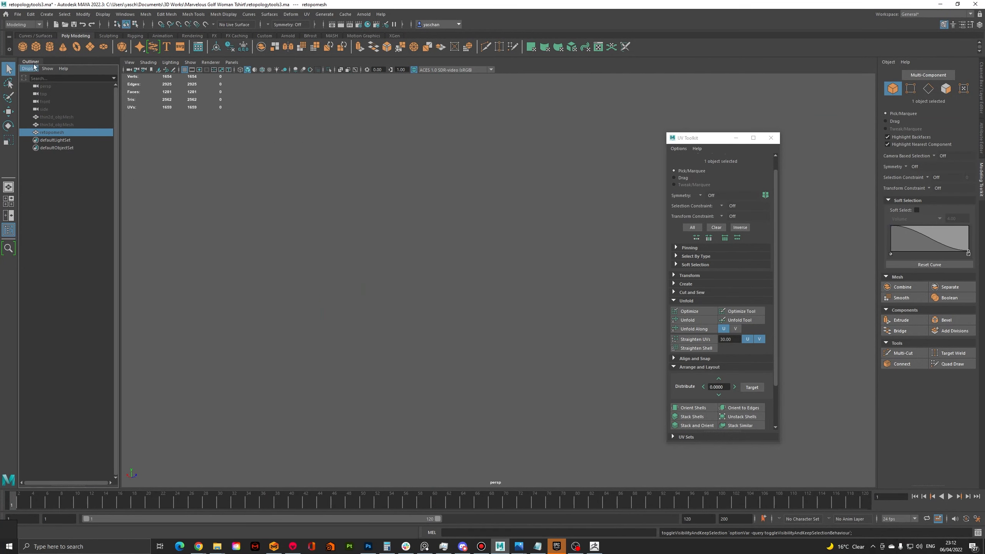
Open the scene retopologytools3torai.ma without saving changes to the current one
left_click(18, 13)
left_click(23, 35)
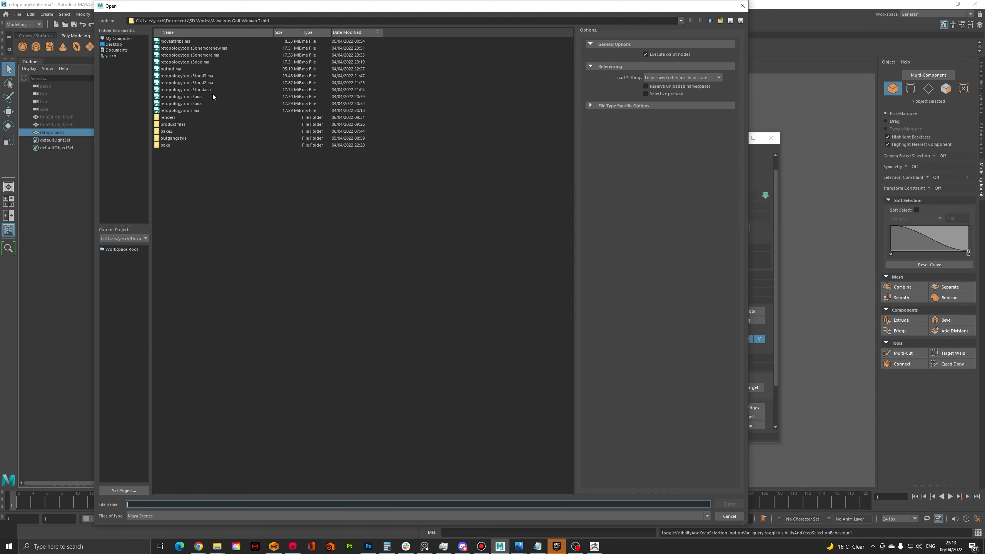
double_click(203, 86)
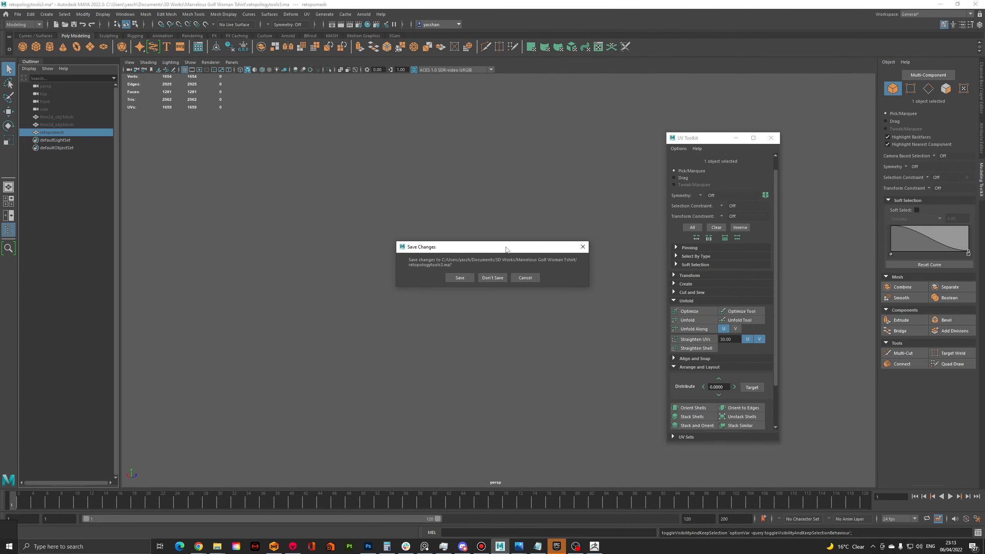
left_click(490, 277)
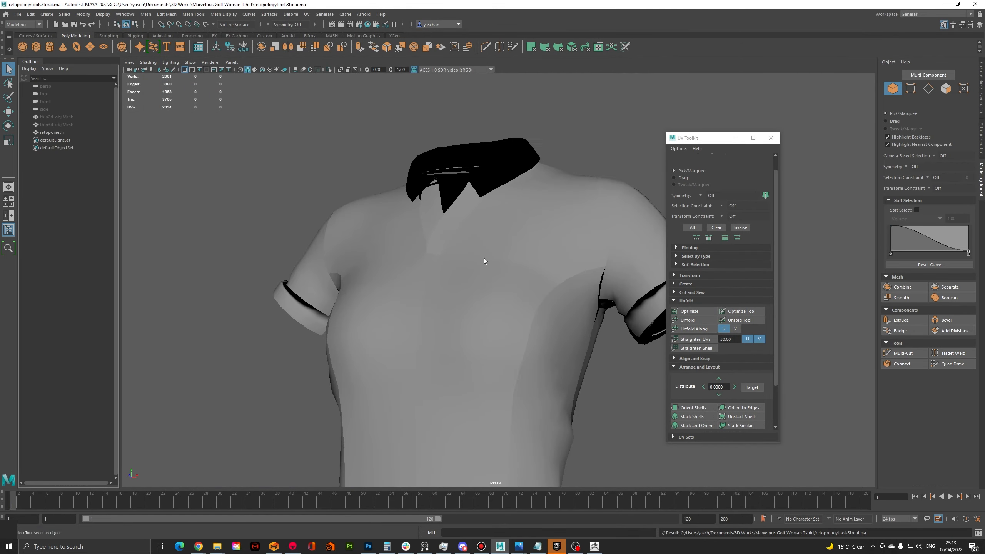
Select the retopomesh shirt and examine its topology around the armhole, underarm gaps and sleeve cuff
left_click(483, 258)
left_click_drag(486, 257, 426, 254, "alt")
scroll(507, 262, "up", 3)
scroll(536, 229, "up", 4)
middle_click_drag(547, 213, 488, 272, "alt")
left_click_drag(488, 273, 500, 228, "alt")
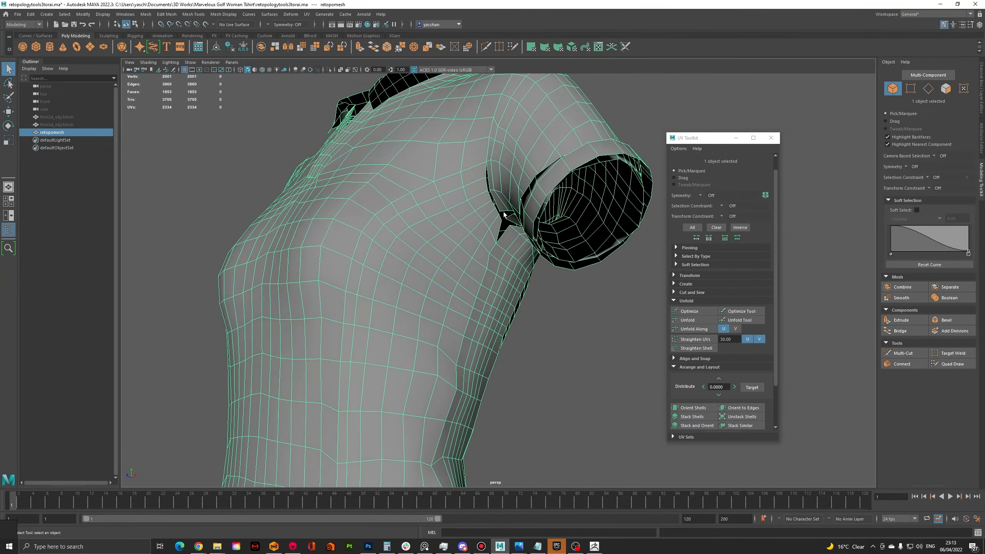
scroll(498, 217, "up", 4)
middle_click_drag(495, 196, 495, 286, "alt")
left_click_drag(493, 232, 500, 272, "alt")
scroll(501, 224, "down", 5)
middle_click_drag(543, 289, 488, 272, "alt")
left_click_drag(504, 299, 515, 260, "alt")
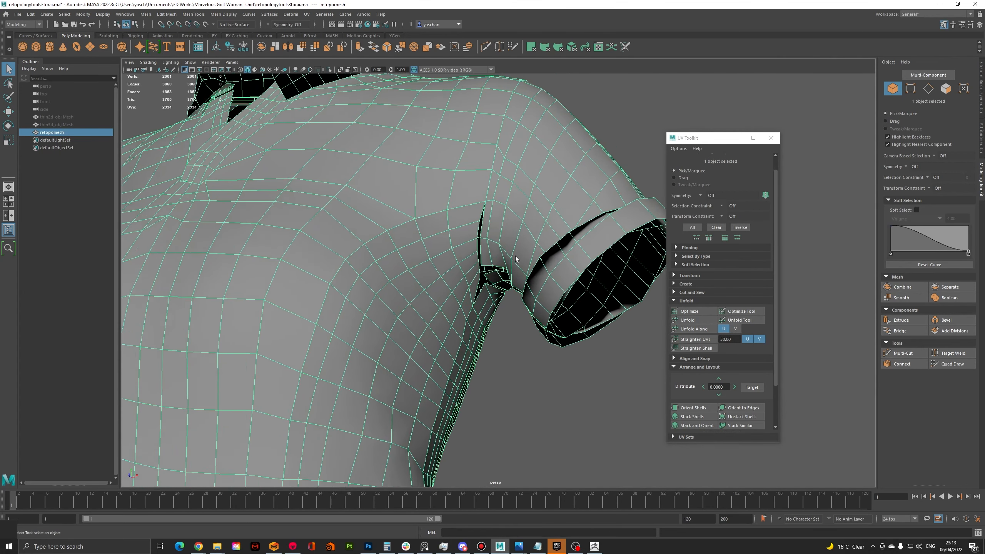
scroll(509, 258, "up", 4)
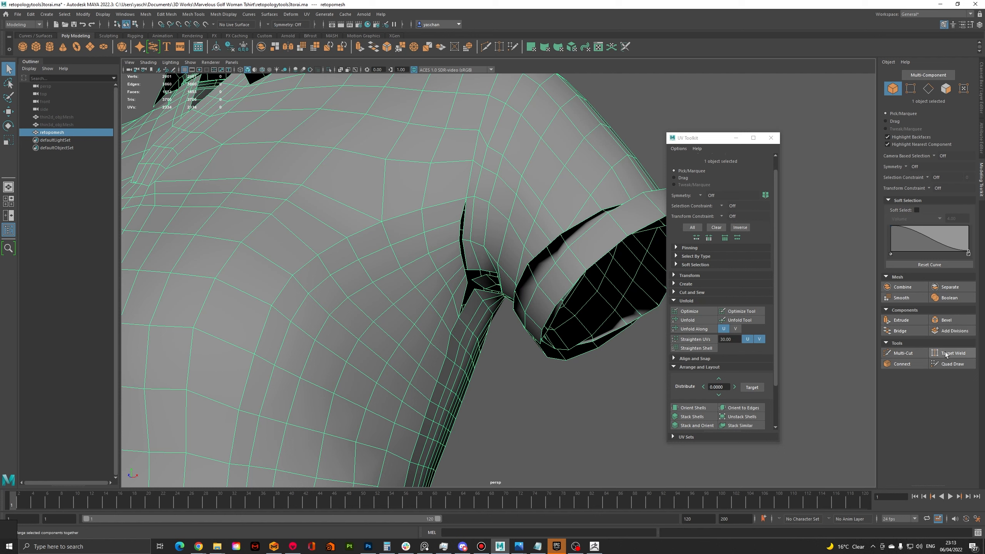
Insert an edge loop with Multi-Cut and use Target Weld to merge vertices across the armhole gap
left_click(902, 353)
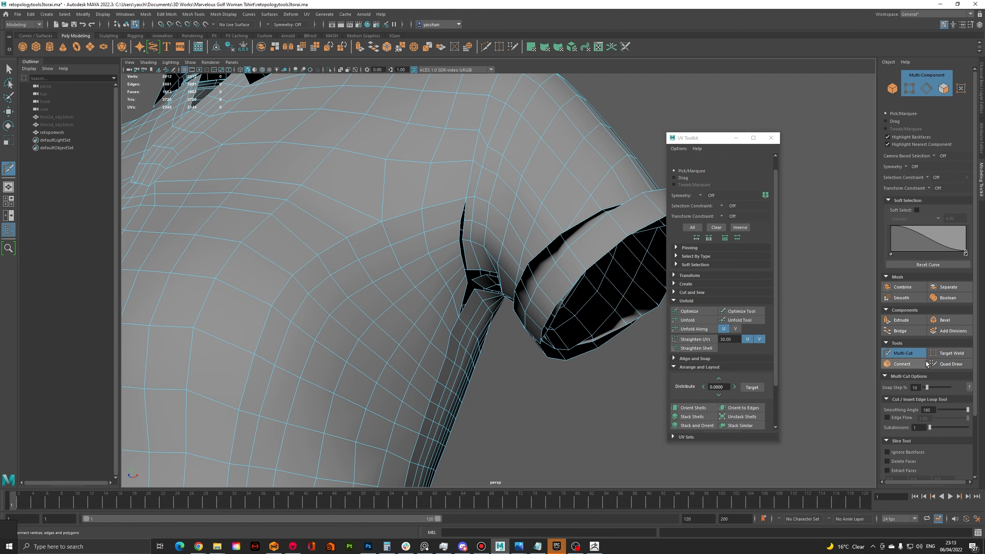
left_click(947, 355)
scroll(460, 227, "up", 2)
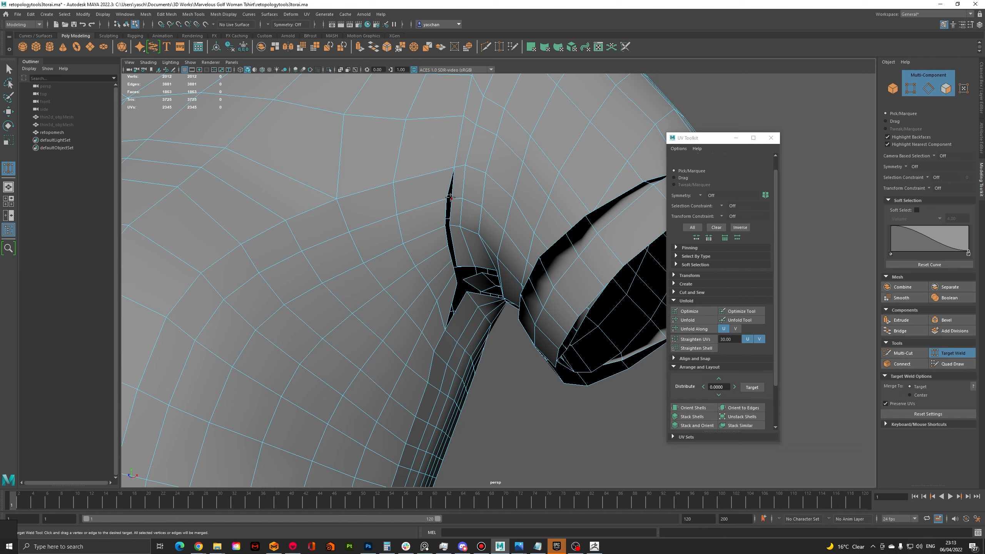
left_click_drag(453, 199, 456, 204)
key("ctrl+z")
scroll(453, 200, "up", 2)
middle_click_drag(434, 176, 452, 202, "alt")
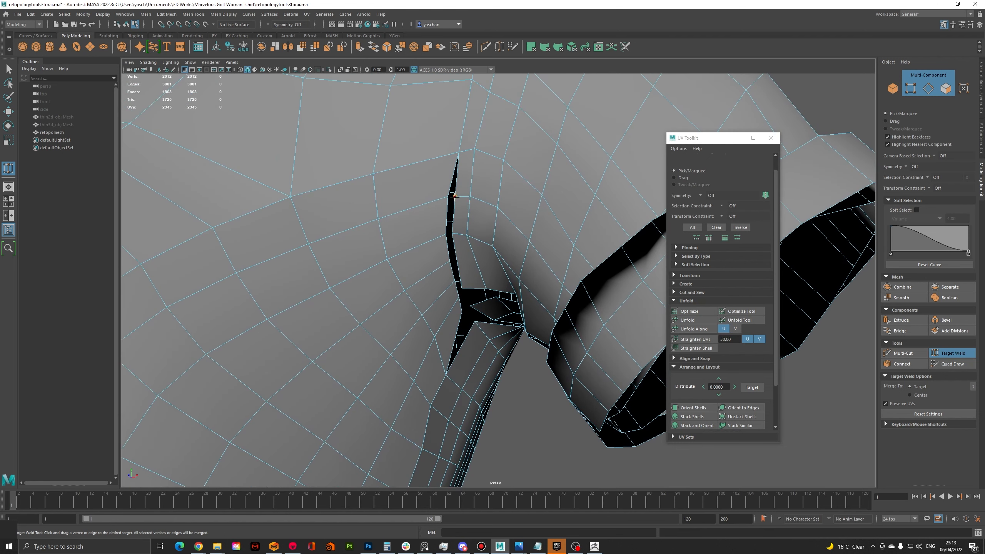
Examine the complete low-poly retopology of the shirt from the front and sides, including collar and sleeves
scroll(449, 217, "down", 8)
left_click_drag(448, 197, 505, 194)
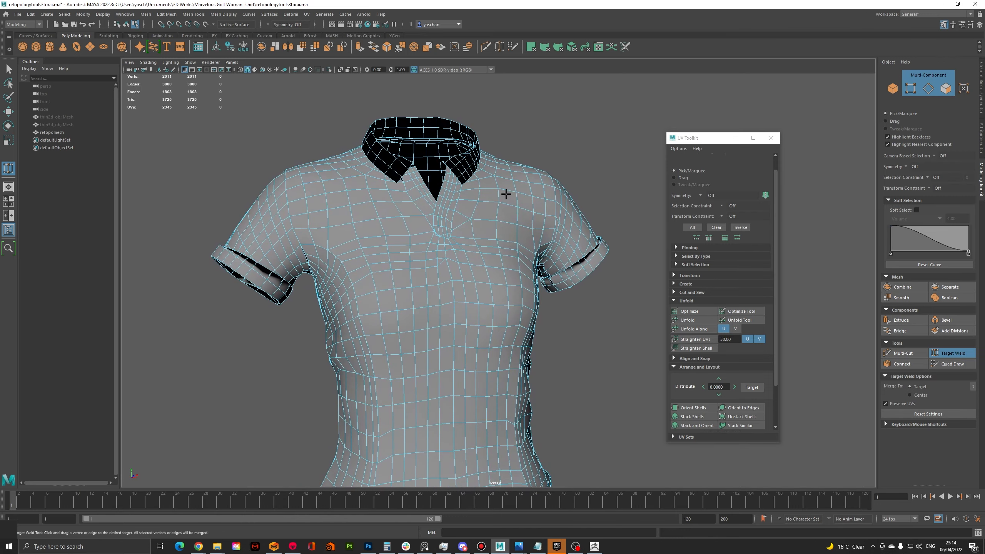
scroll(505, 193, "down", 5)
left_click_drag(506, 203, 487, 178, "alt")
left_click_drag(508, 242, 461, 234, "alt")
scroll(508, 265, "up", 5)
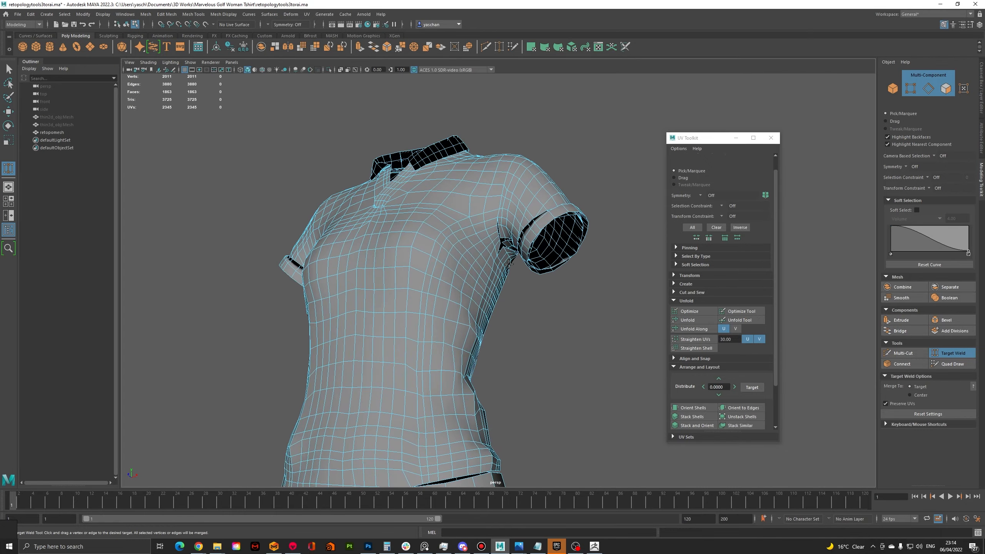
left_click_drag(508, 265, 541, 278, "alt")
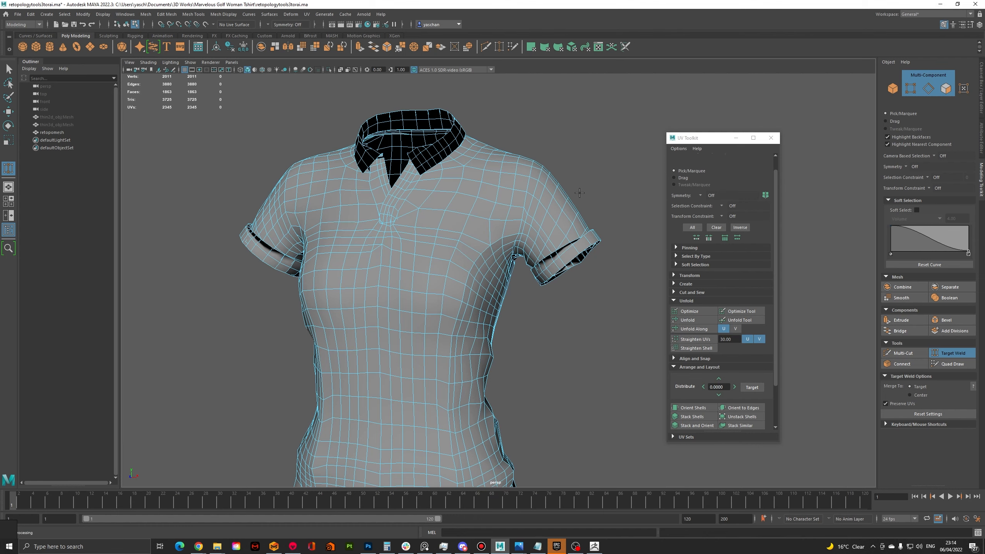
scroll(562, 202, "up", 2)
scroll(563, 202, "down", 3)
middle_click_drag(563, 200, 573, 197, "alt")
left_click_drag(573, 197, 601, 201, "alt")
left_click_drag(481, 201, 478, 195, "alt")
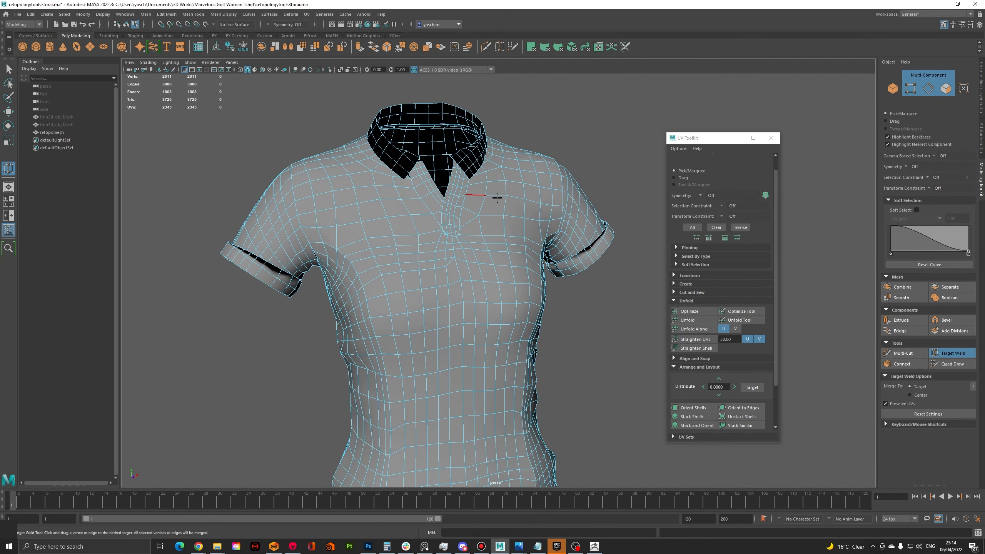
Switch to ZBrush and step back in the undo history from the flattened panels to the 3D shirt
left_click(594, 547)
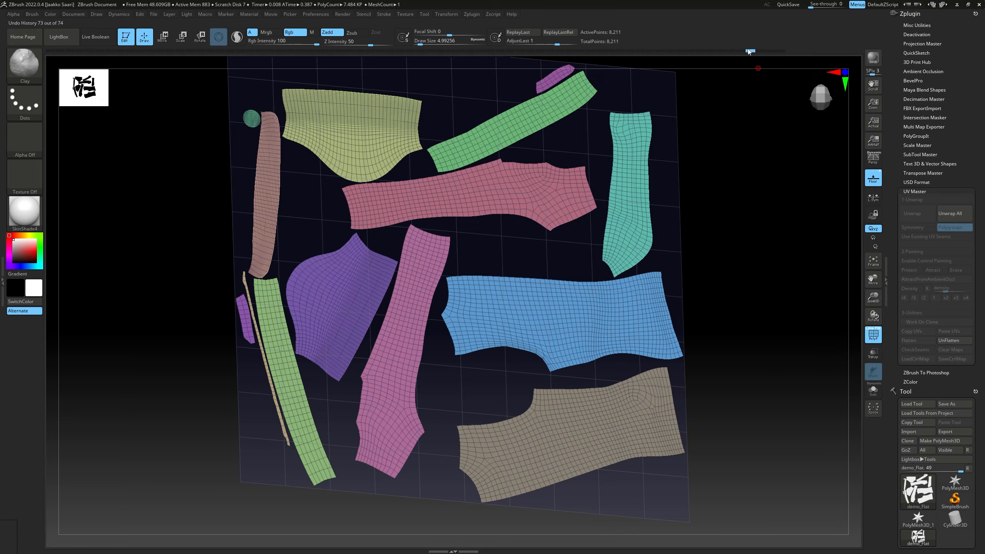
left_click(728, 51)
left_click_drag(656, 158, 361, 182)
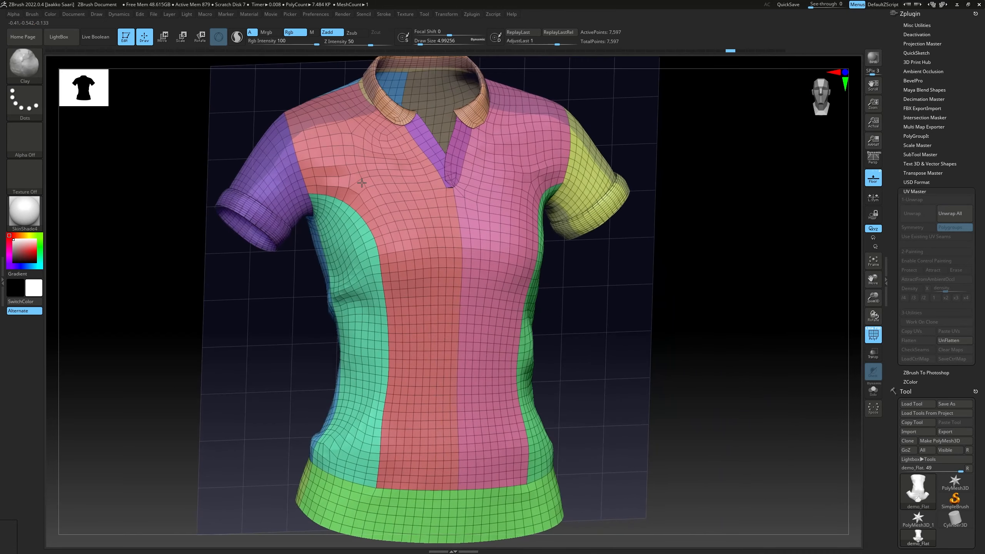
Compare the shirt's surface with and without the PolyFrame display, leaving PolyFrame on
left_click(873, 335)
left_click(874, 335)
mouse_move(721, 310)
left_mouse_down()
mouse_move(618, 282)
mouse_move(596, 268)
mouse_move(597, 261)
mouse_move(622, 272)
mouse_move(602, 250)
mouse_move(560, 253)
left_mouse_up()
key("ctrl")
mouse_move(560, 253)
right_mouse_down("ctrl")
mouse_move(549, 227)
mouse_move(506, 200)
mouse_move(528, 231)
mouse_move(540, 229)
right_mouse_up("ctrl")
left_click(873, 334)
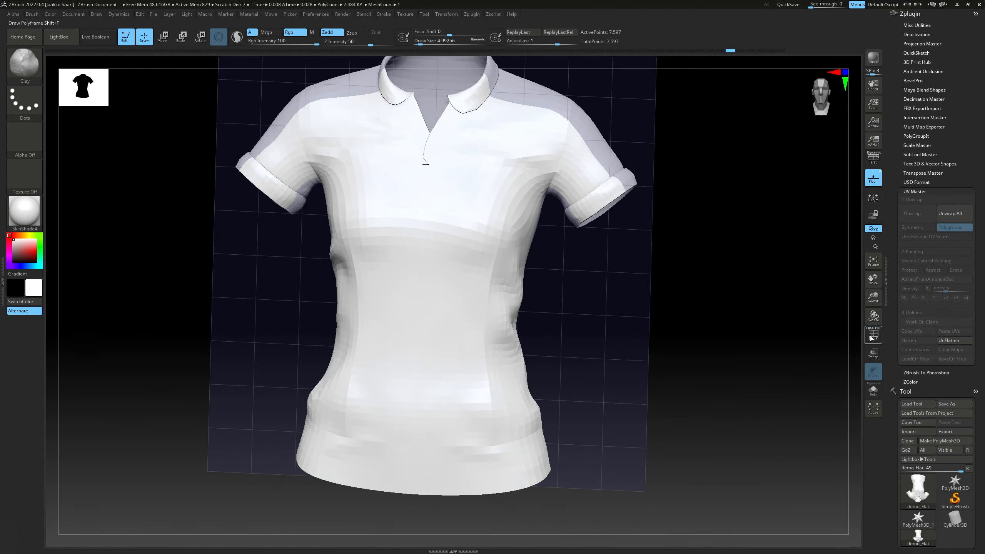
left_click(873, 335)
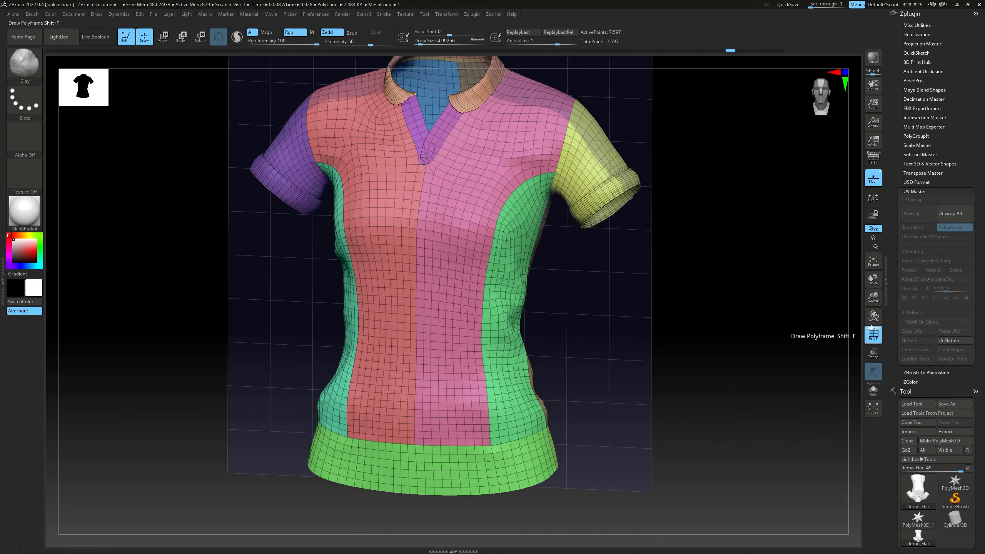
Hide the floor grid and inspect the shirt's polygroups and quad topology from the front and side
left_click(873, 178)
mouse_move(556, 200)
right_mouse_down()
mouse_move(593, 202)
mouse_move(606, 235)
mouse_move(667, 231)
right_mouse_up()
mouse_move(668, 232)
right_mouse_down("ctrl")
mouse_move(667, 256)
mouse_move(663, 229)
right_mouse_up("ctrl")
mouse_move(662, 228)
right_mouse_down()
mouse_move(559, 220)
mouse_move(563, 205)
mouse_move(542, 222)
mouse_move(566, 230)
right_mouse_up()
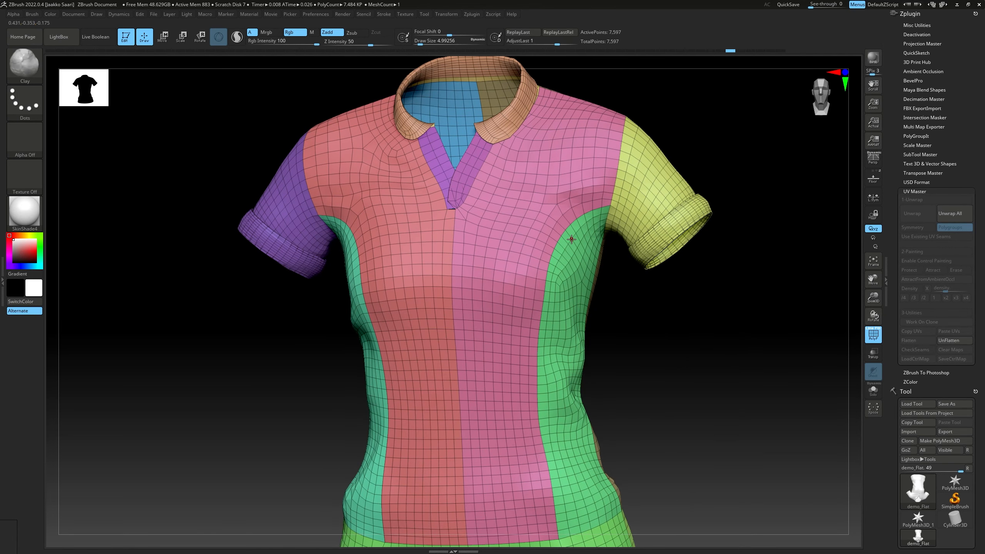
right_click_drag(669, 263, 550, 231, "alt")
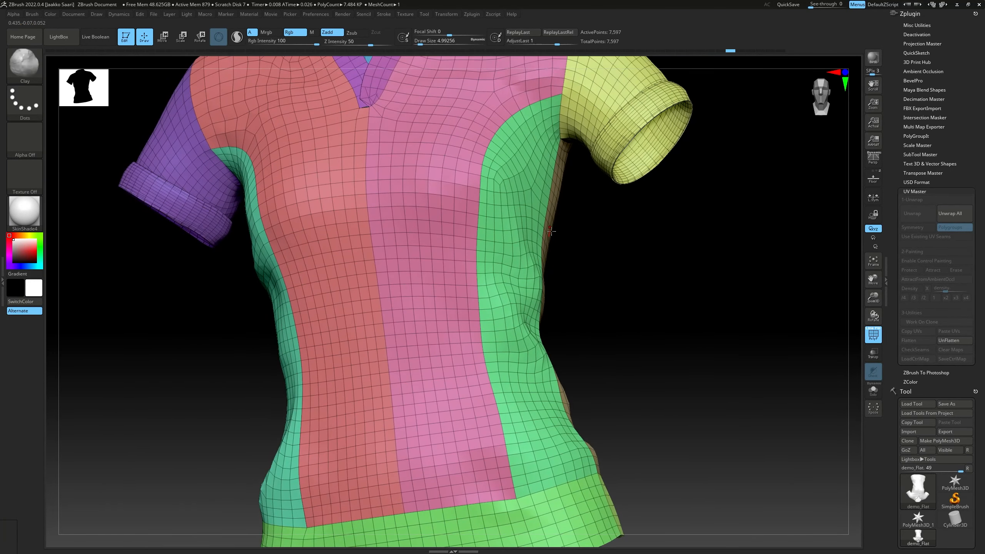
right_click_drag(678, 210, 629, 228)
Collapse the UV Master settings and the Tool palette
left_click(914, 191)
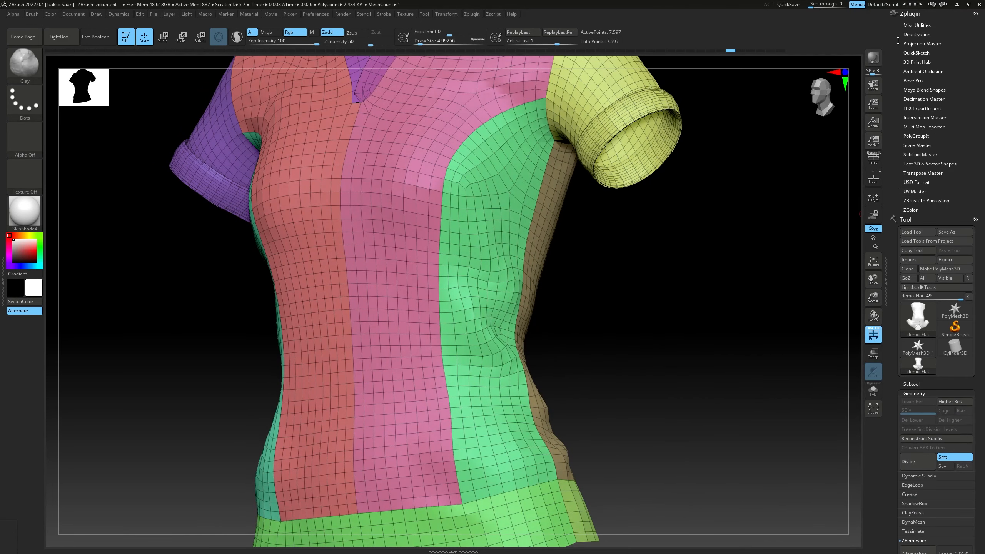
left_click_drag(898, 40, 901, 65)
left_click(907, 229)
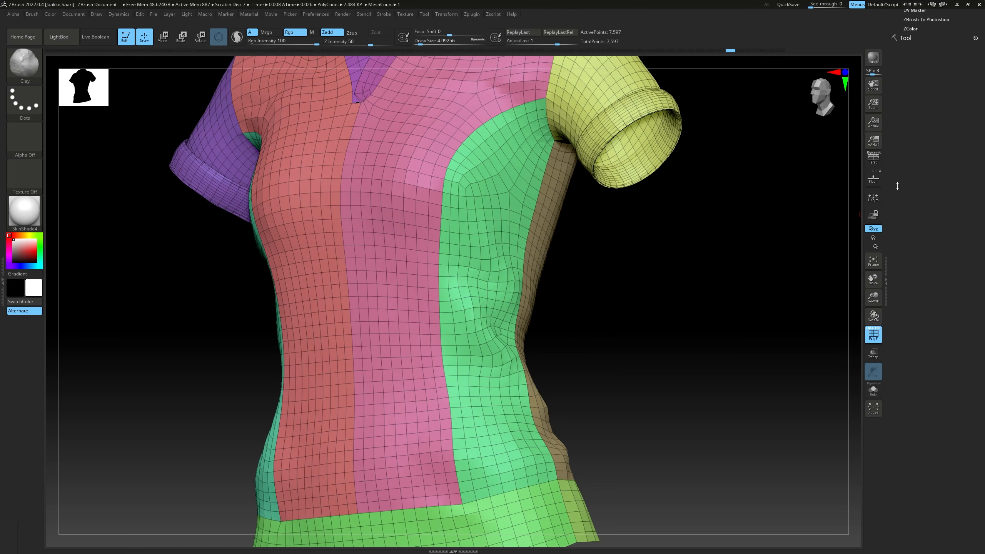
Switch to the ZModeler brush and check its available polygon actions on the shirt's green side panel
left_click_drag(903, 40, 835, 180)
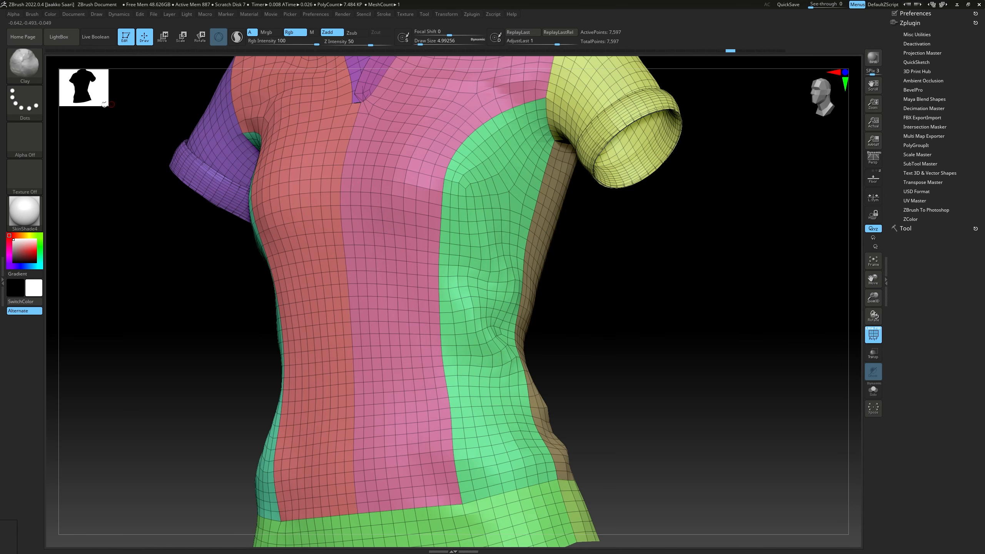
left_click(29, 66)
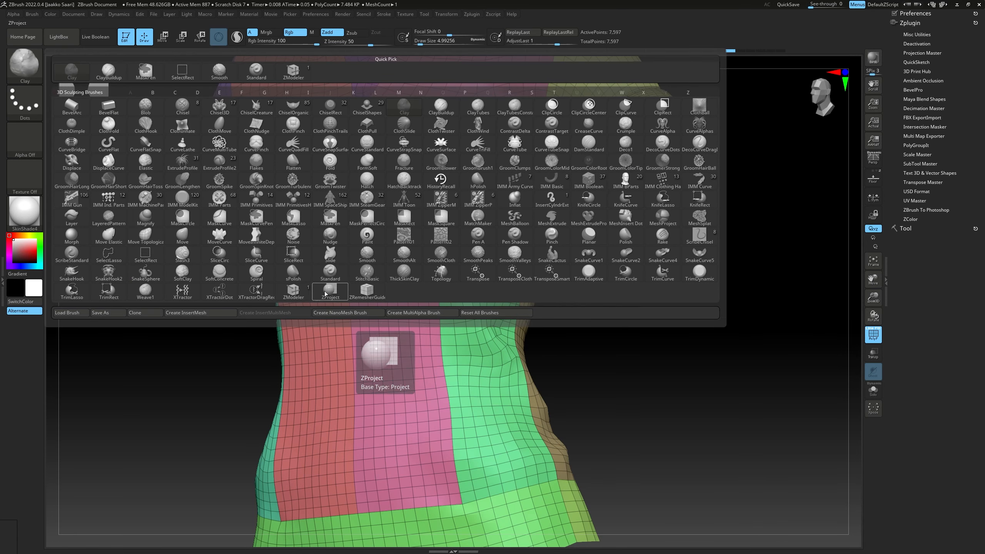
left_click(329, 292)
mouse_move(489, 153)
right_mouse_down()
mouse_move(452, 149)
mouse_move(497, 149)
mouse_move(526, 180)
right_mouse_up()
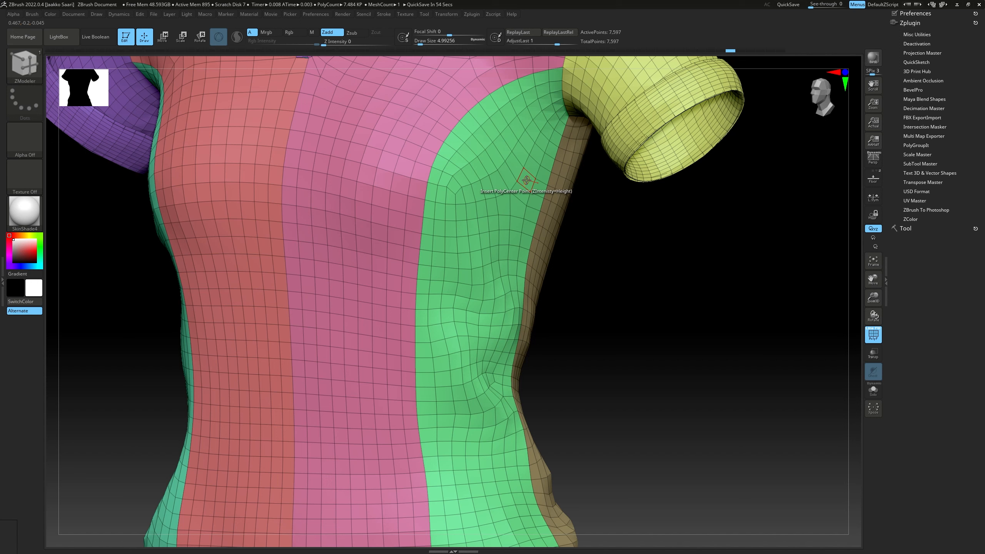
key("space")
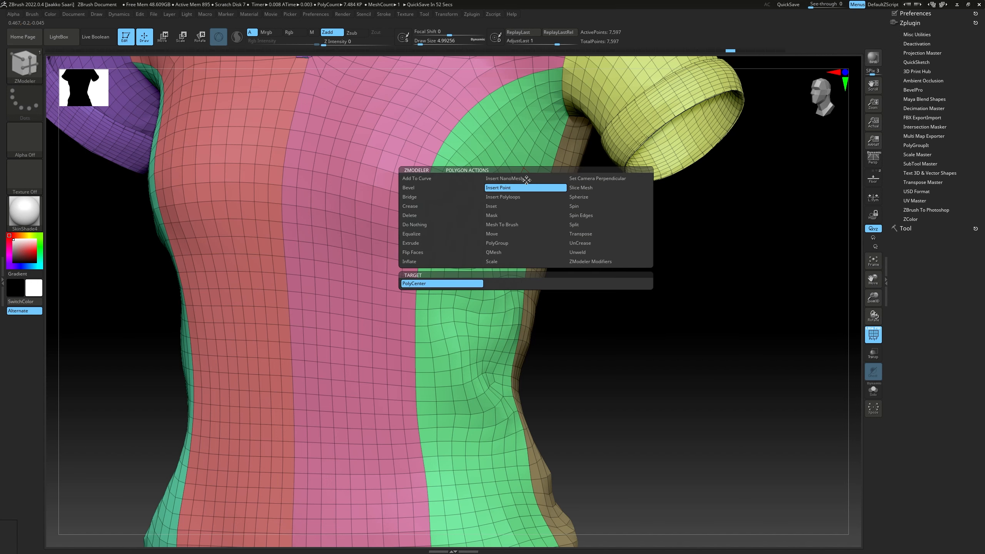
key("space")
Inset the green side panel with the ZModeler Inset action targeting Polygroup All, making a very narrow border band
right_click_drag(528, 185, 574, 194)
mouse_move(574, 194)
right_mouse_down("ctrl")
mouse_move(570, 166)
mouse_move(489, 185)
mouse_move(500, 159)
mouse_move(504, 179)
mouse_move(501, 160)
mouse_move(507, 169)
right_mouse_up("ctrl")
key("space")
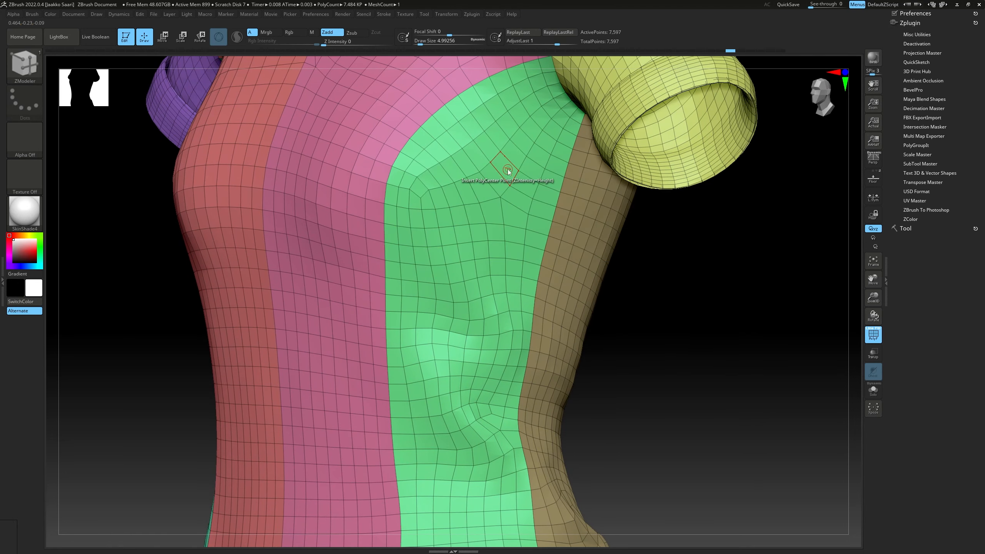
key("space")
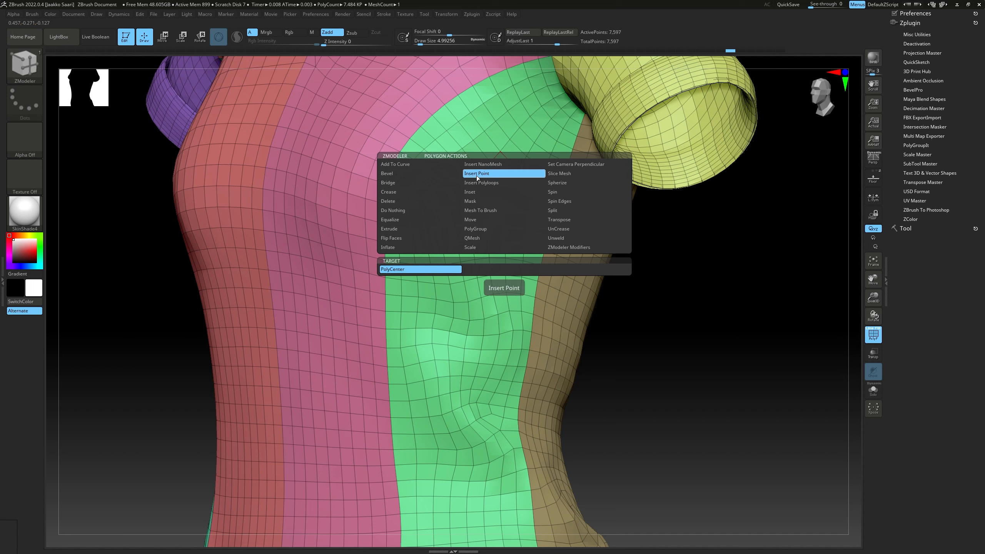
left_click(477, 192)
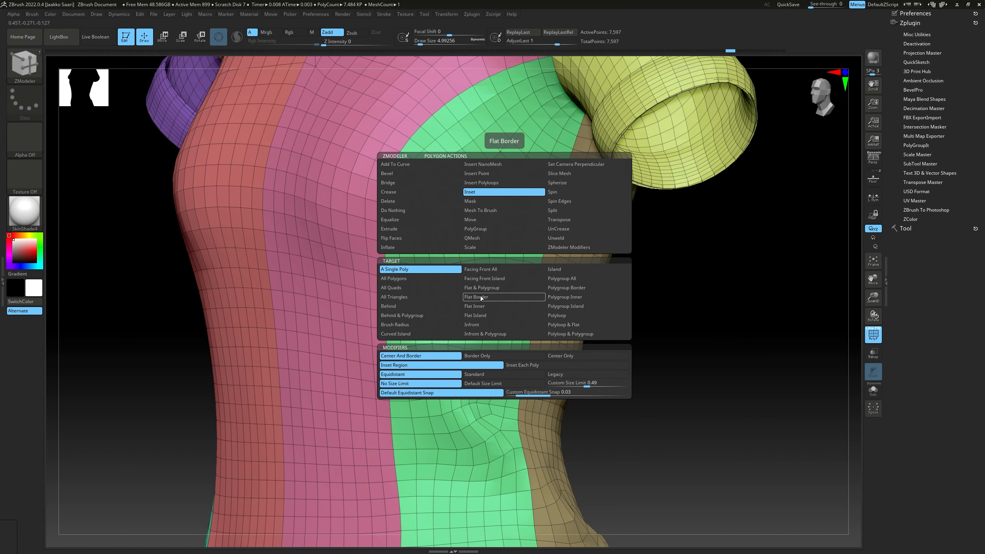
left_click(559, 281)
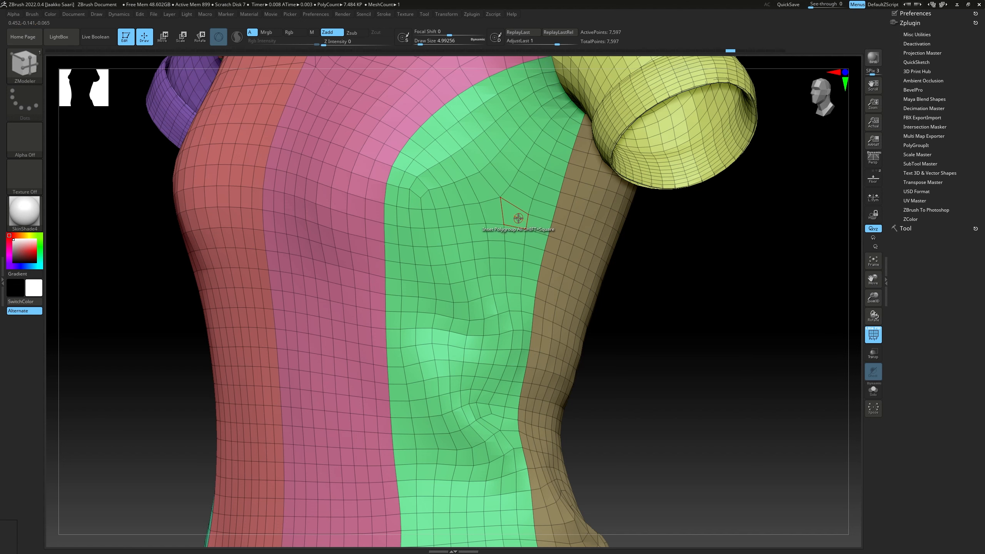
left_click_drag(519, 218, 516, 218)
scroll(511, 222, "up", 5)
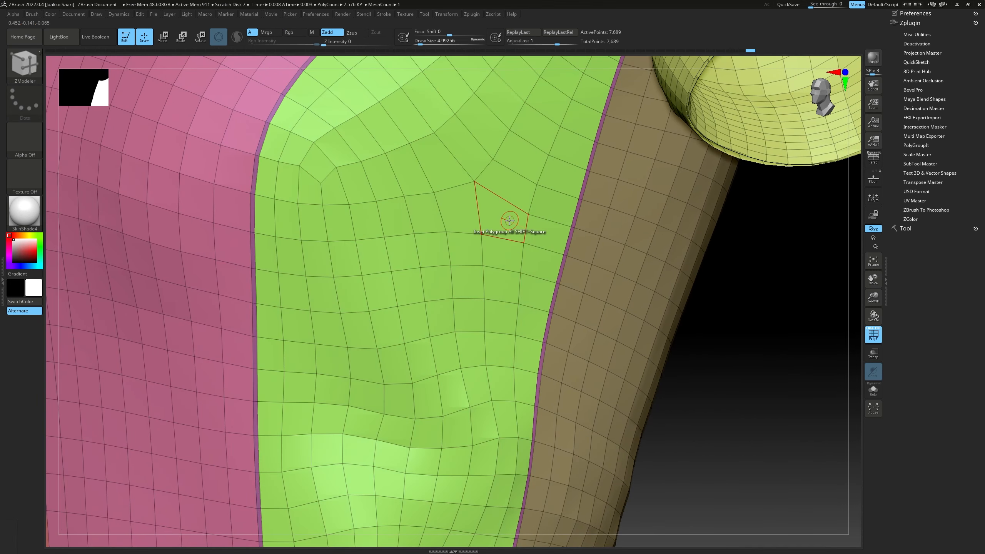
scroll(509, 220, "up", 3)
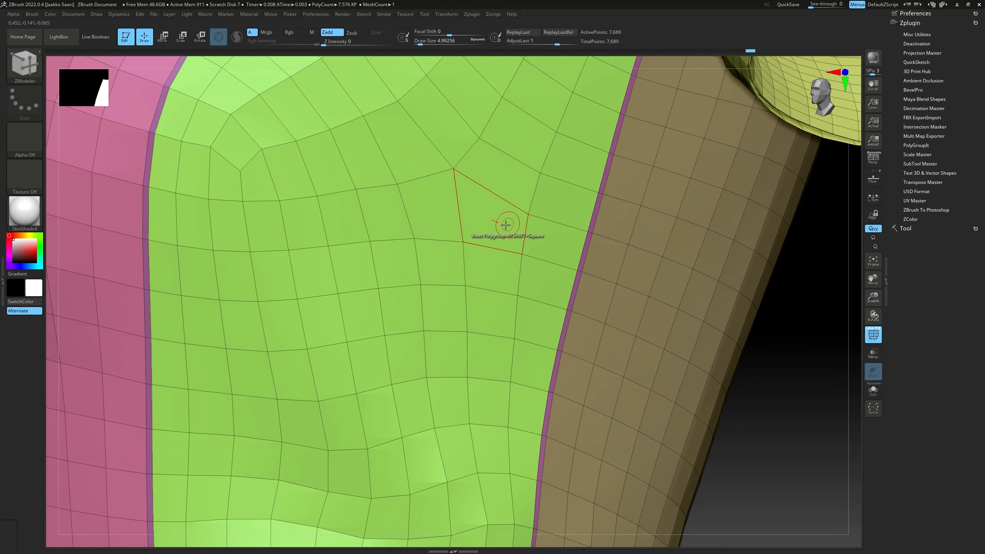
scroll(499, 226, "up", 2)
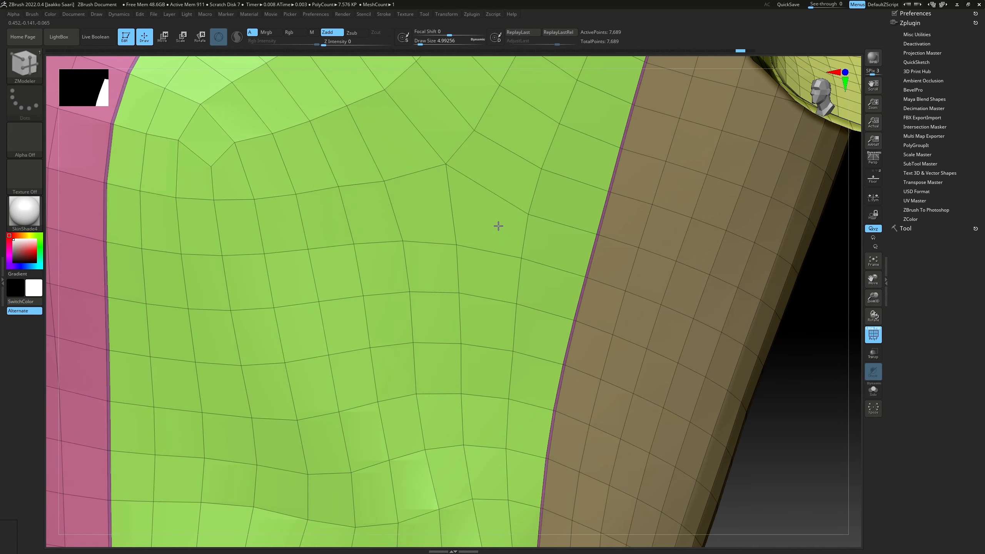
scroll(497, 226, "down", 10)
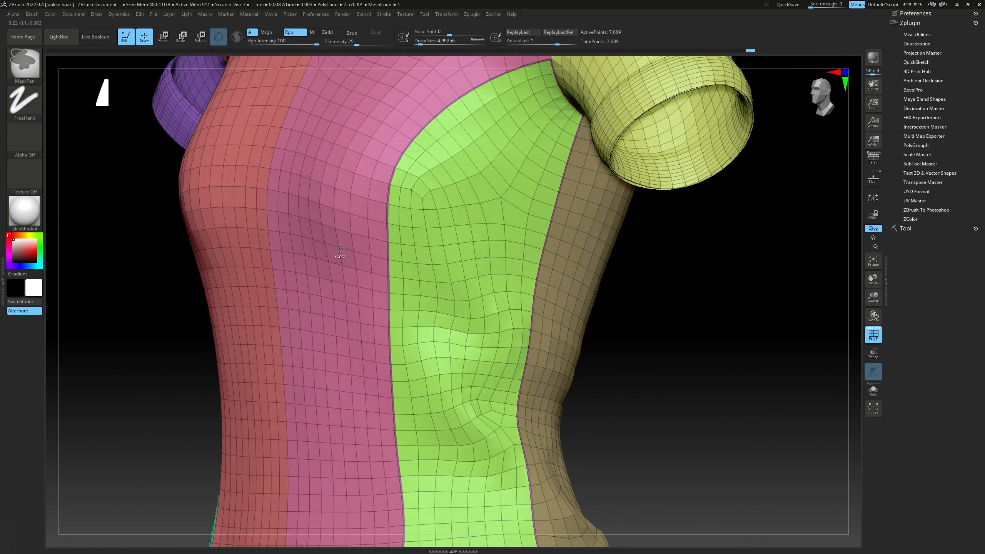
Isolate the side panel's border band to inspect its full outline, and show the whole shirt again
mouse_move(476, 157)
right_mouse_down("alt")
mouse_move(455, 184)
mouse_move(469, 192)
mouse_move(443, 193)
mouse_move(446, 129)
mouse_move(341, 297)
right_mouse_up("alt")
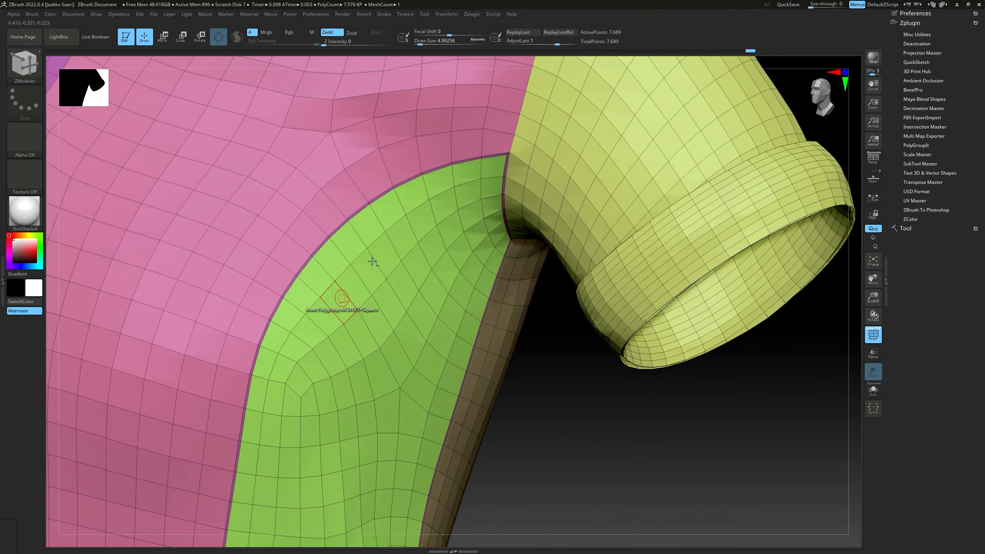
right_click_drag(485, 190, 502, 158)
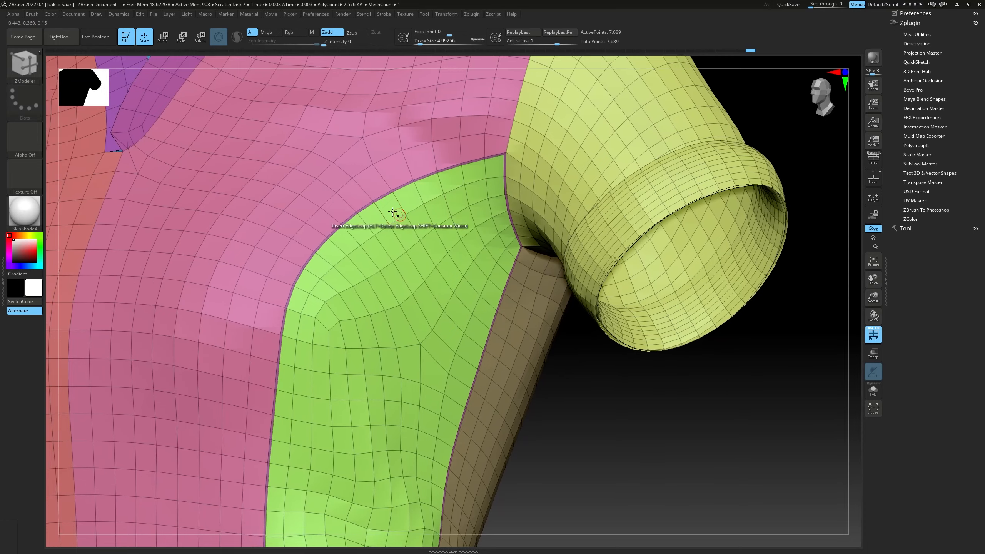
mouse_move(440, 220)
right_mouse_down("ctrl")
mouse_move(470, 209)
mouse_move(407, 212)
right_mouse_up("ctrl")
left_click(465, 206, "ctrl+shift")
left_click(505, 234, "ctrl+shift")
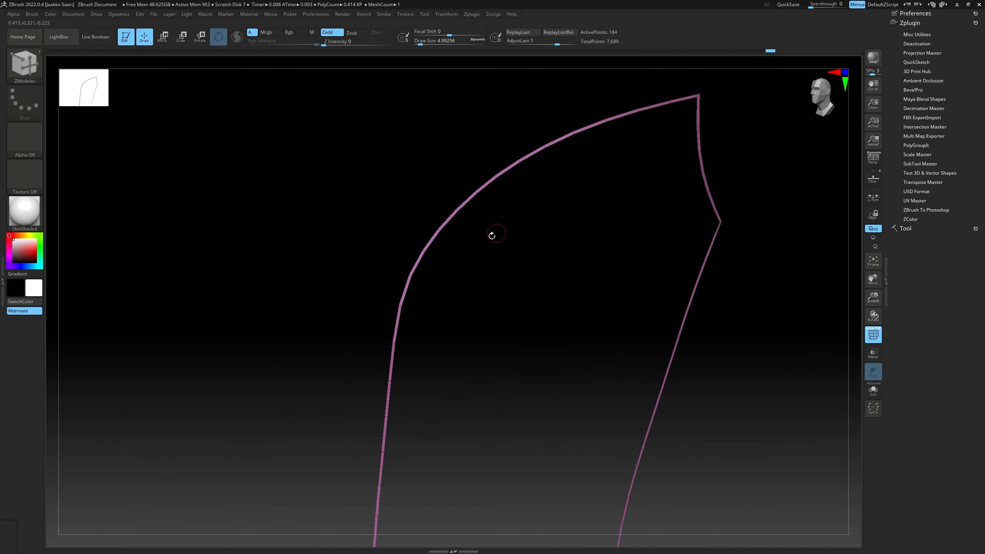
mouse_move(492, 234)
left_mouse_down()
mouse_move(411, 246)
mouse_move(510, 200)
mouse_move(490, 220)
left_mouse_up()
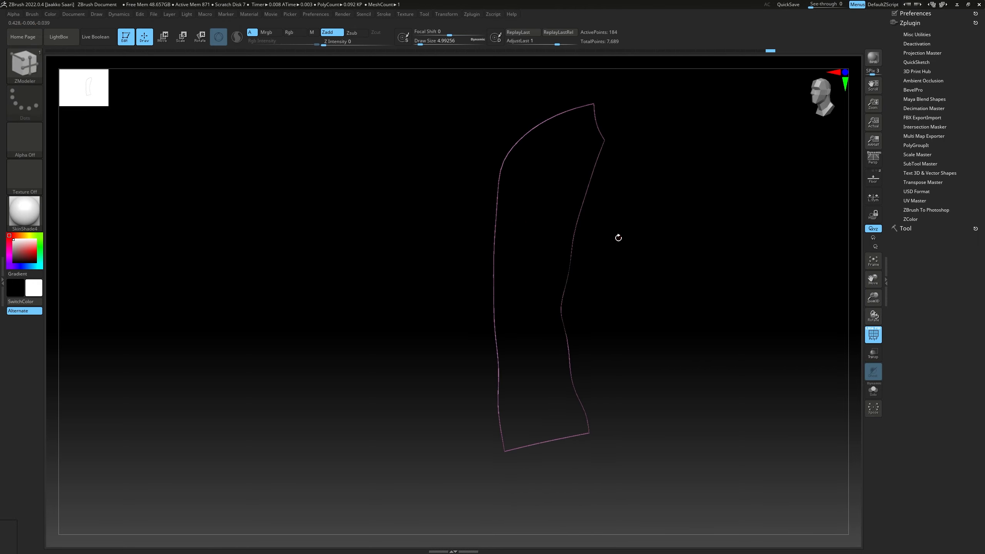
left_click(618, 238, "ctrl+shift")
Extrude the side panel's border band slightly, using the ZModeler Extrude action with Polygroup All as target
right_click_drag(582, 237, 479, 197, "ctrl")
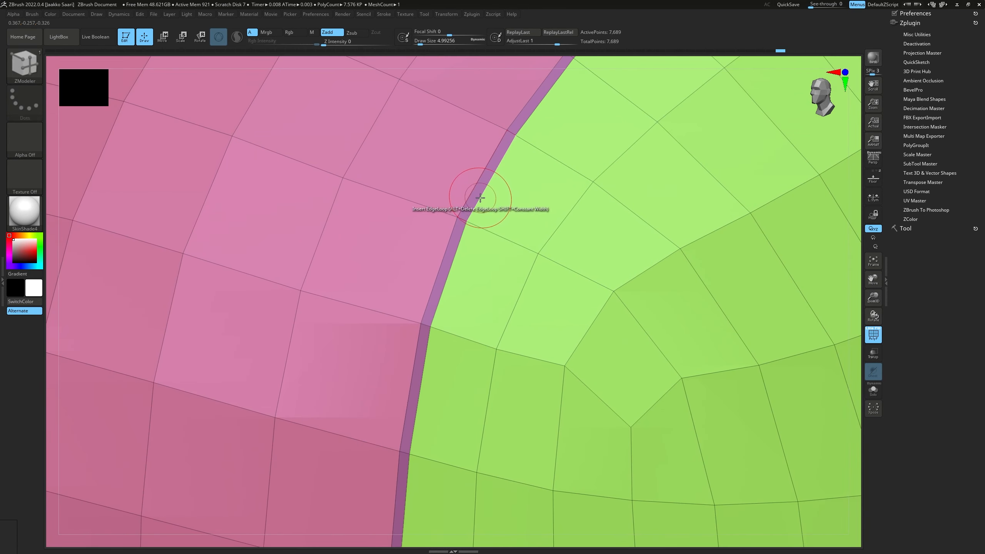
key("space")
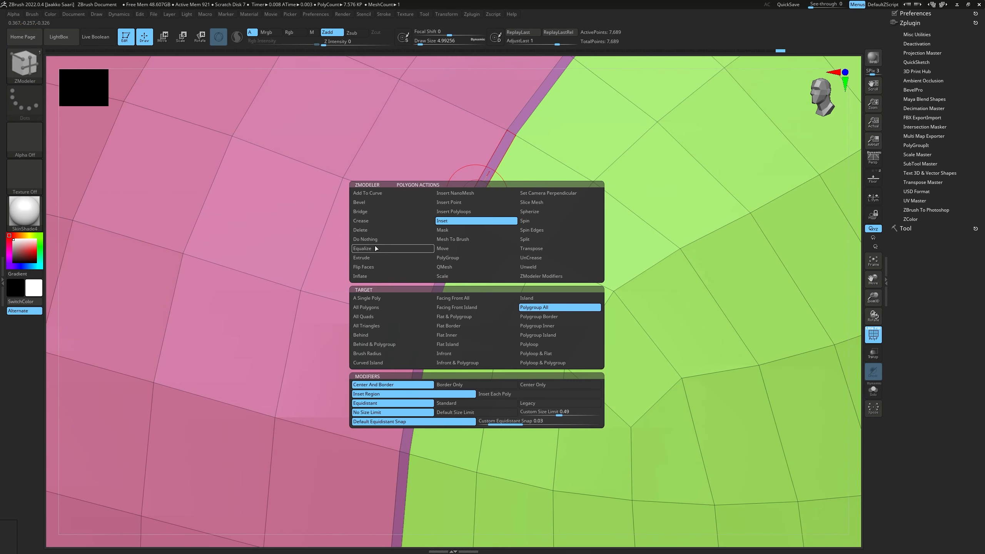
left_click(375, 257)
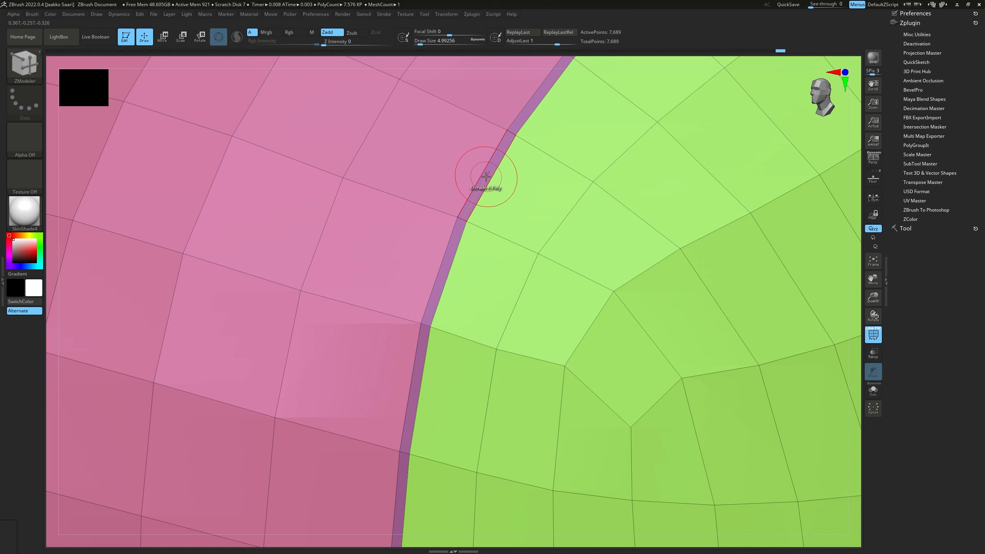
key("space")
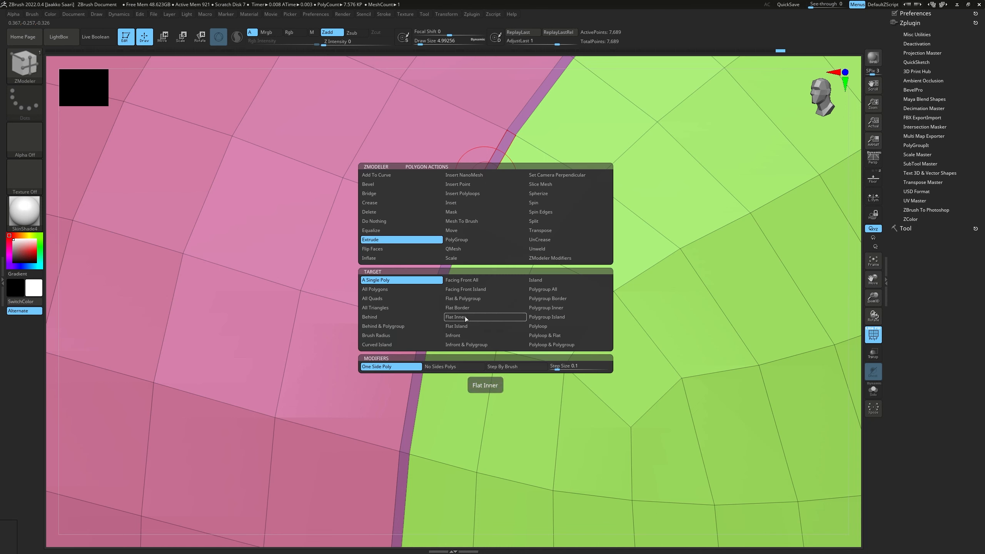
left_click(531, 289)
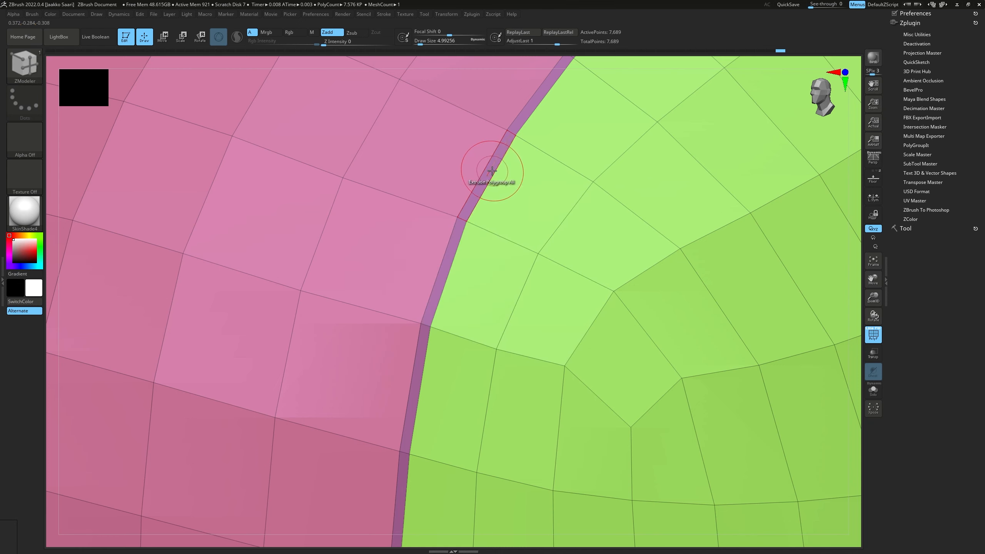
left_click_drag(490, 170, 468, 202)
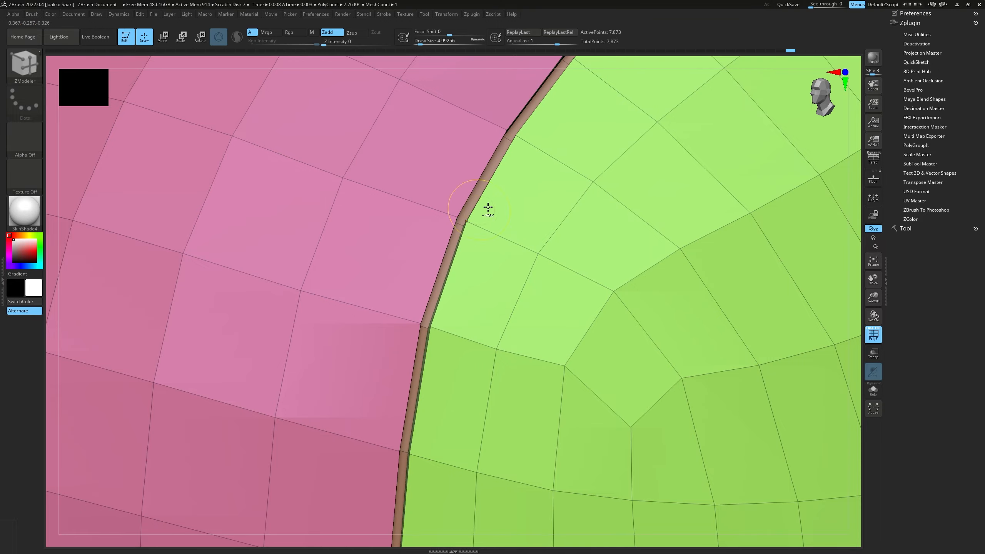
right_click_drag(487, 209, 318, 235, "ctrl")
right_click_drag(489, 272, 487, 238, "alt")
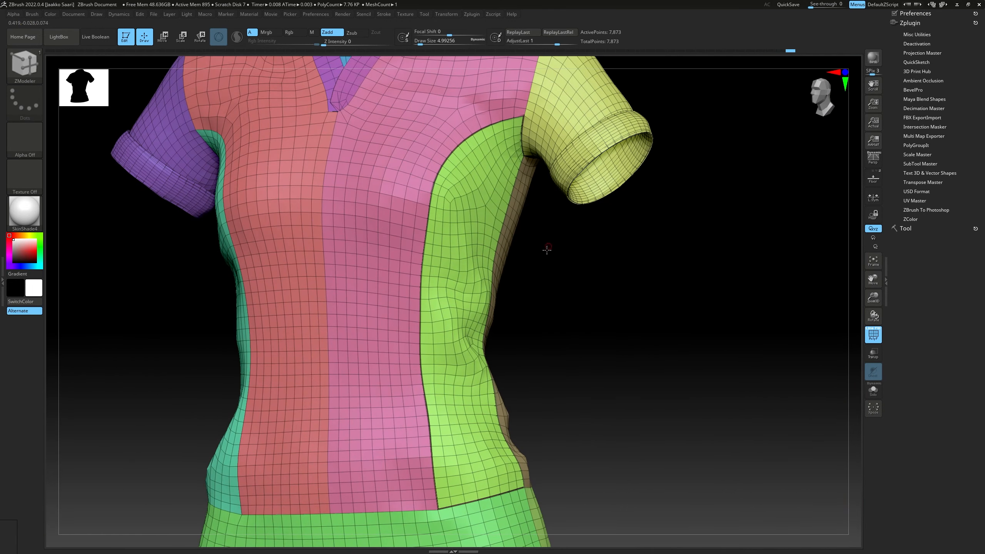
Check the shirt without PolyFrame, undo the border band extrusion, and turn PolyFrame back on
right_click_drag(547, 249, 847, 322)
left_click(872, 334)
right_click_drag(622, 286, 589, 279)
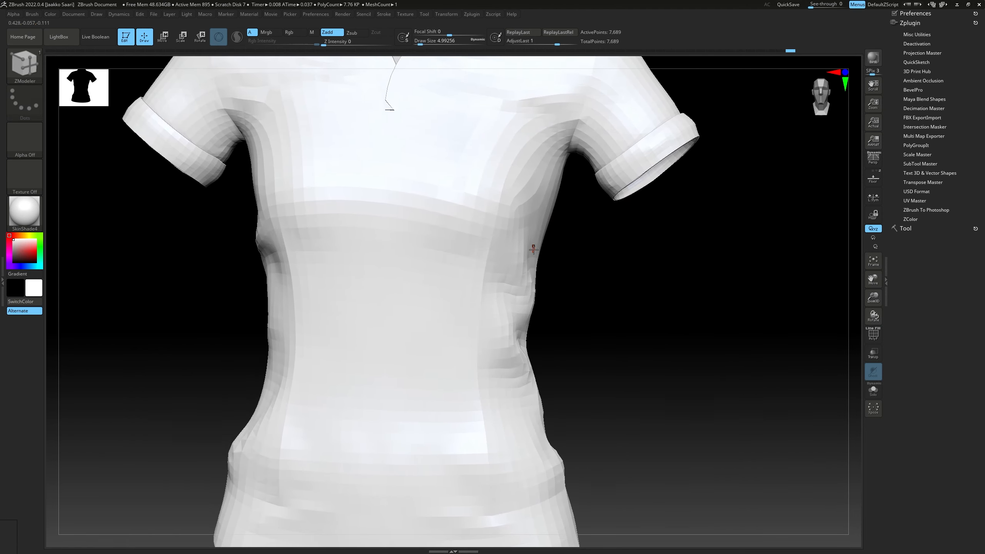
left_click(872, 335)
right_click_drag(528, 244, 554, 278, "ctrl")
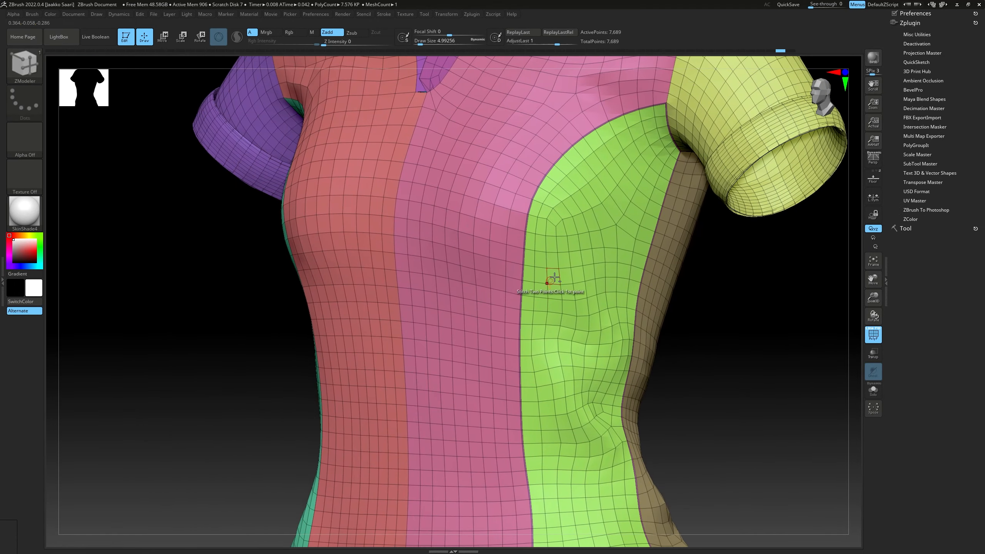
Inset the teal side panel on the shirt's other side with Polygroup All, making a matching narrow border band
right_click_drag(582, 198, 485, 204)
right_click_drag(294, 210, 422, 188, "ctrl")
key("space")
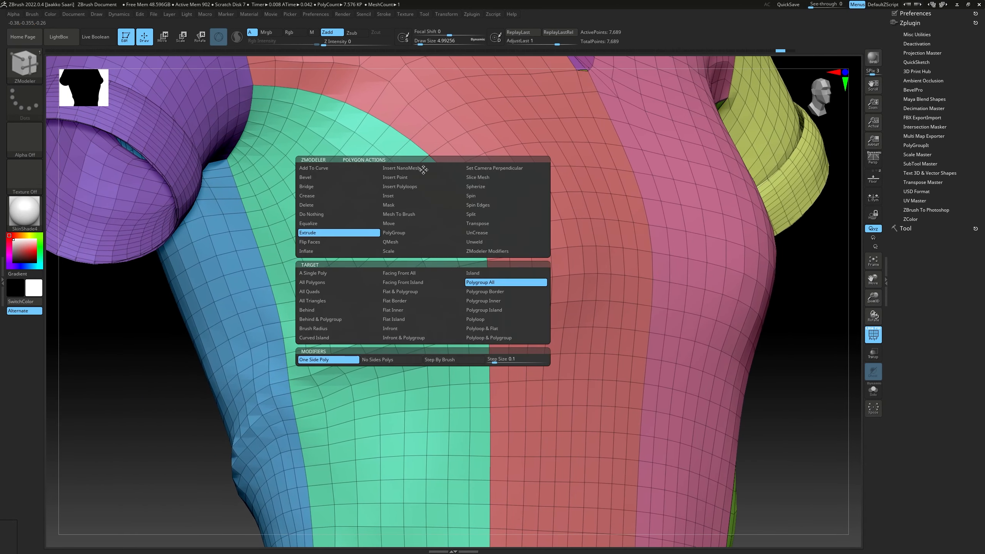
left_click(393, 197)
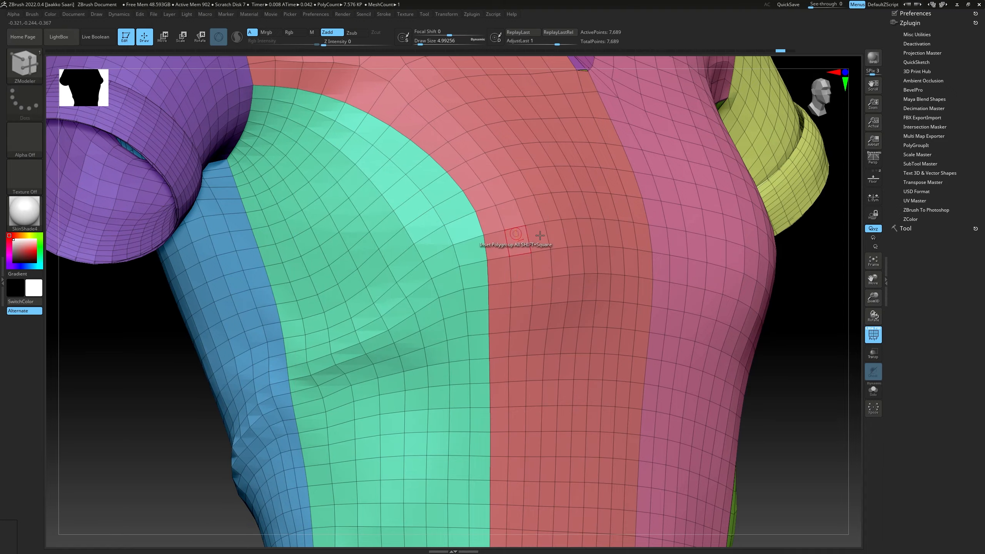
right_click_drag(516, 234, 563, 225)
right_click_drag(563, 225, 589, 229)
right_click_drag(489, 237, 388, 207, "ctrl")
key("space")
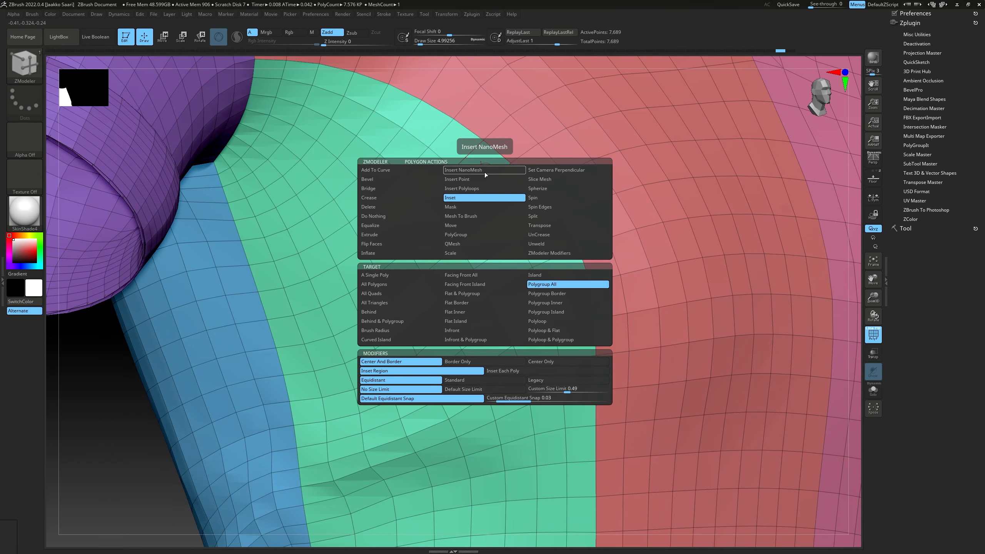
left_click(547, 285)
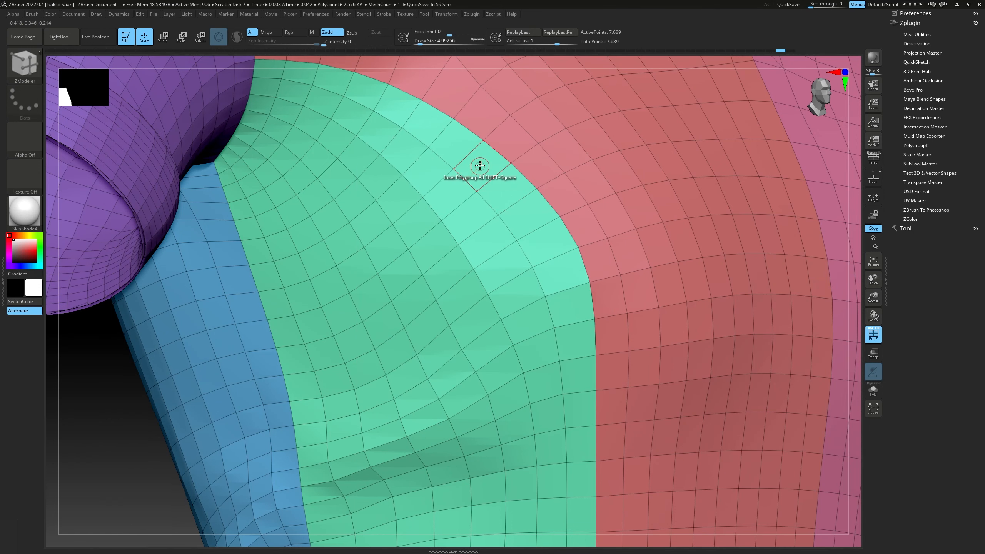
left_click_drag(480, 165, 478, 168)
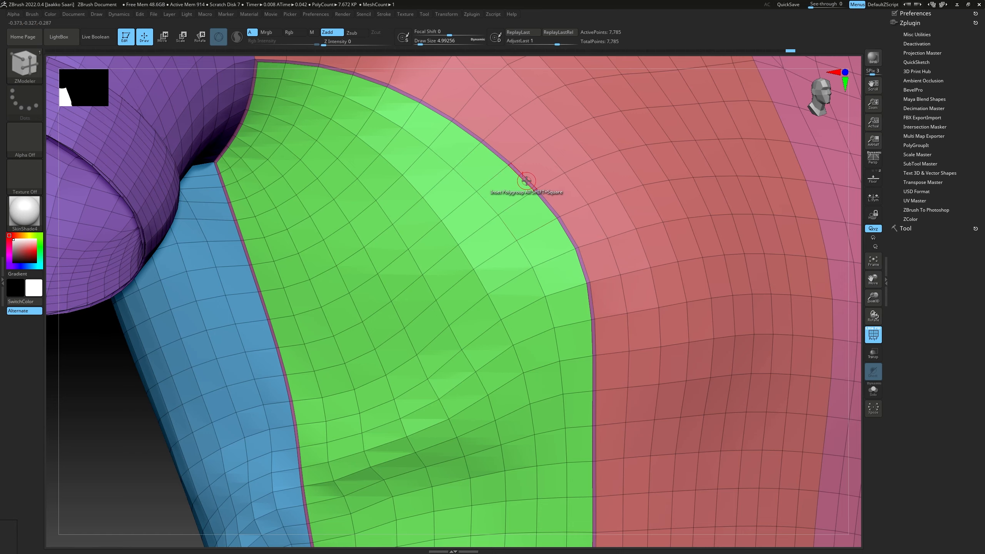
Isolate the first side panel with its border band, and restore the whole shirt's visibility
right_click_drag(531, 186, 466, 211, "alt")
right_click_drag(644, 215, 531, 217)
mouse_move(739, 215)
right_mouse_down("alt")
mouse_move(624, 215)
mouse_move(685, 229)
mouse_move(656, 229)
mouse_move(674, 239)
mouse_move(831, 260)
mouse_move(756, 271)
right_mouse_up("alt")
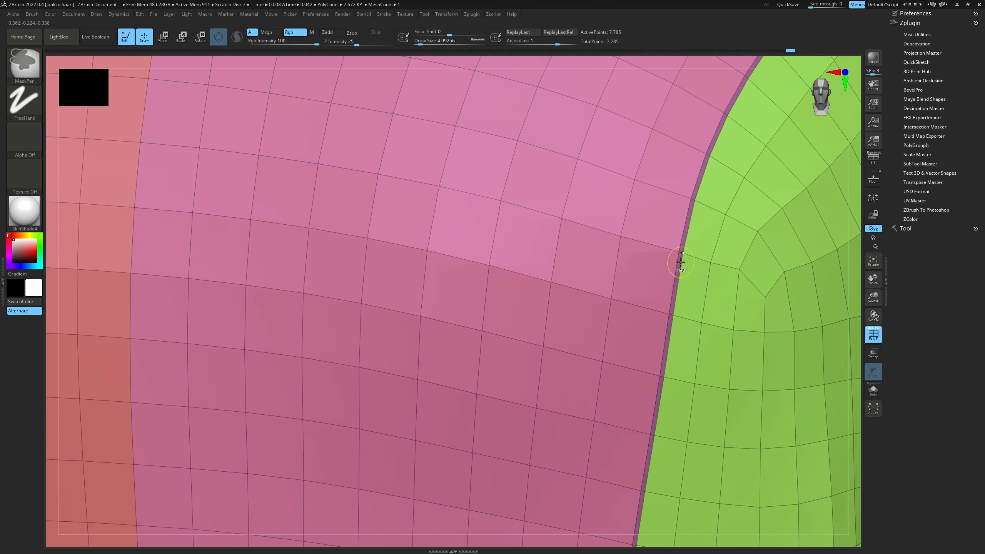
left_click(685, 253, "ctrl+shift")
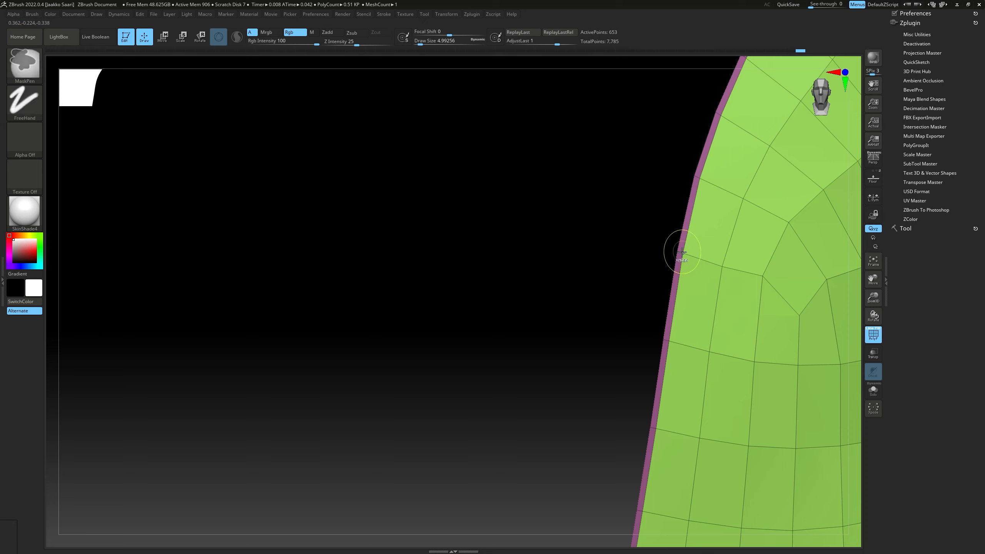
left_click(707, 262, "ctrl+shift")
left_click_drag(707, 262, 588, 220)
left_click(709, 266, "ctrl+shift")
right_click_drag(643, 267, 608, 251)
mouse_move(640, 251)
right_mouse_down("ctrl")
mouse_move(650, 250)
mouse_move(605, 232)
mouse_move(628, 235)
mouse_move(534, 249)
mouse_move(593, 236)
right_mouse_up("ctrl")
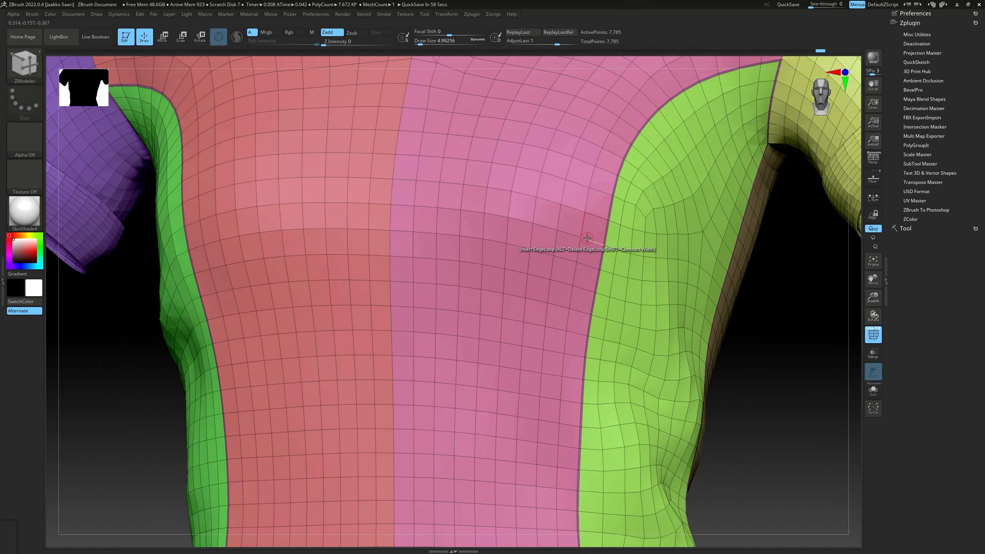
Extrude the side panels' narrow border bands slightly with the ZModeler Extrude action, targeting Polygroup All
right_click_drag(605, 237, 639, 233, "ctrl")
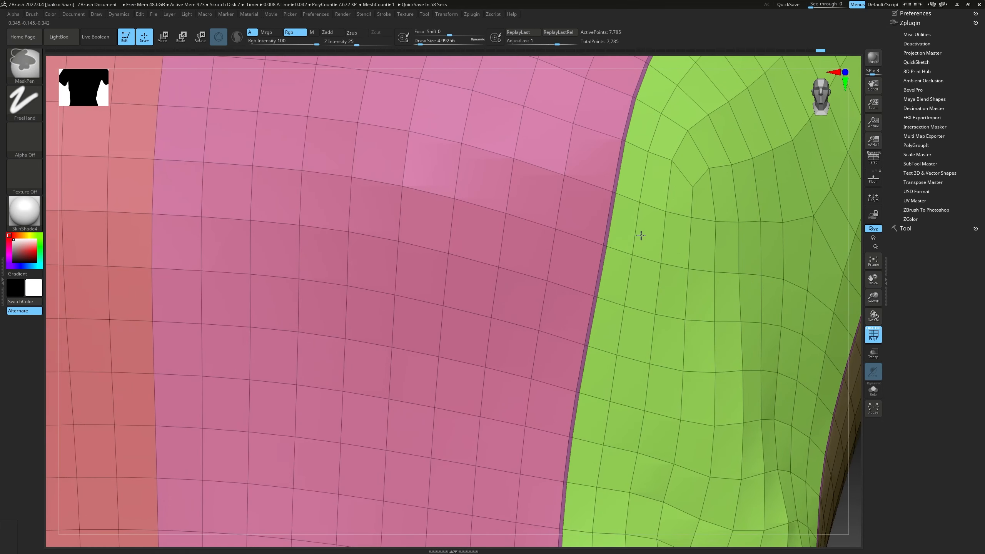
key("space")
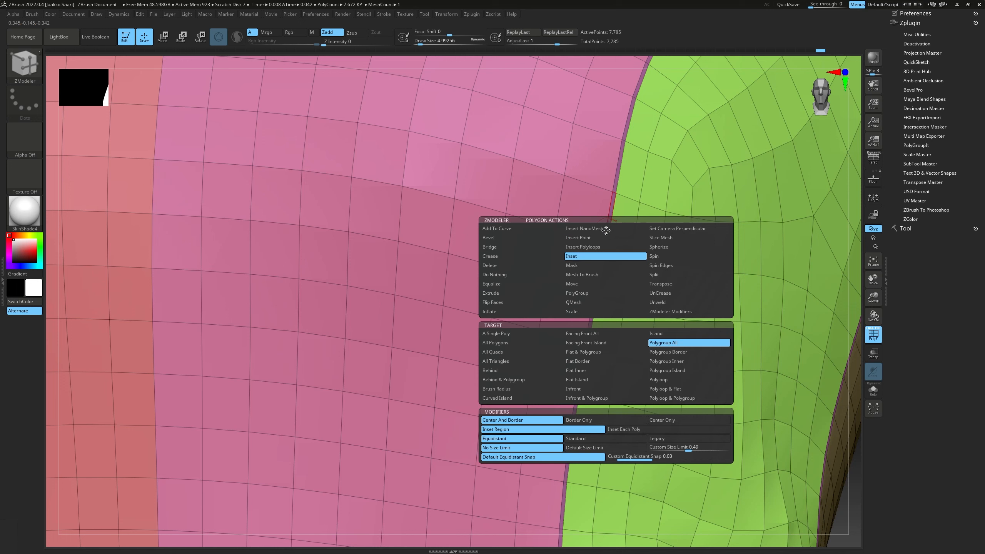
left_click(508, 294)
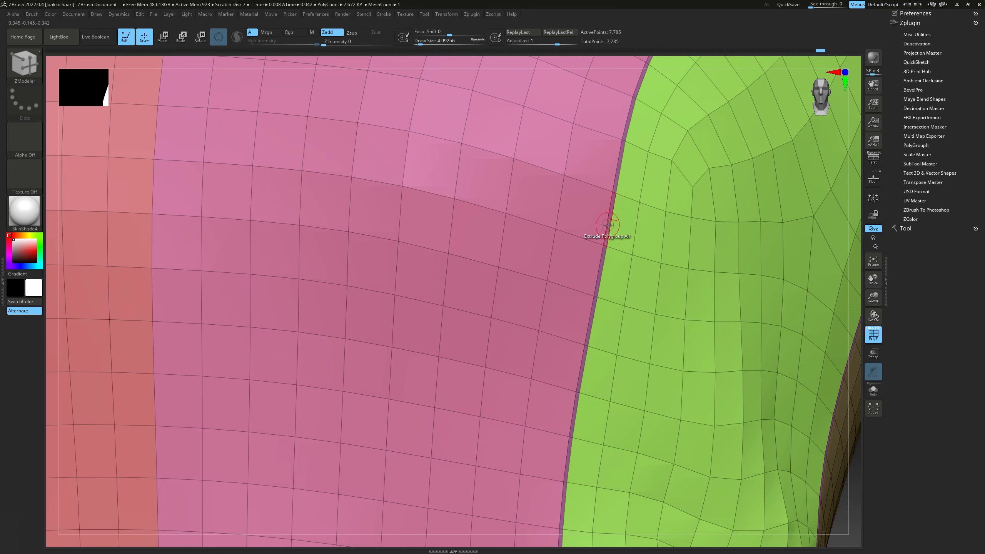
left_click_drag(608, 225, 589, 234)
right_click_drag(586, 235, 523, 248, "ctrl")
right_click_drag(282, 240, 316, 229, "ctrl")
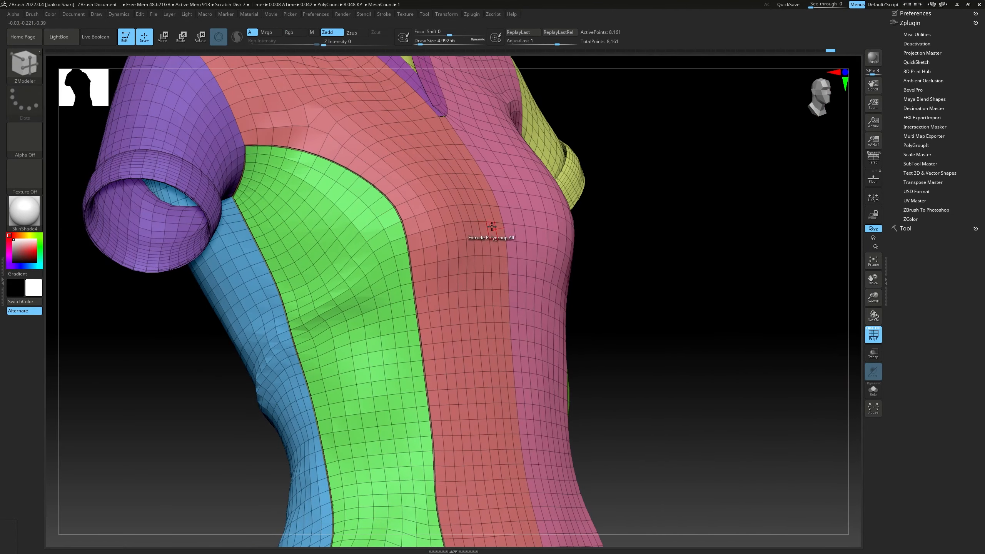
Turn off PolyFrame and subdivide the shirt once to check the raised seam bands on a smoothed surface
mouse_move(450, 227)
right_mouse_down()
mouse_move(486, 227)
mouse_move(514, 248)
mouse_move(585, 249)
right_mouse_up()
key("f")
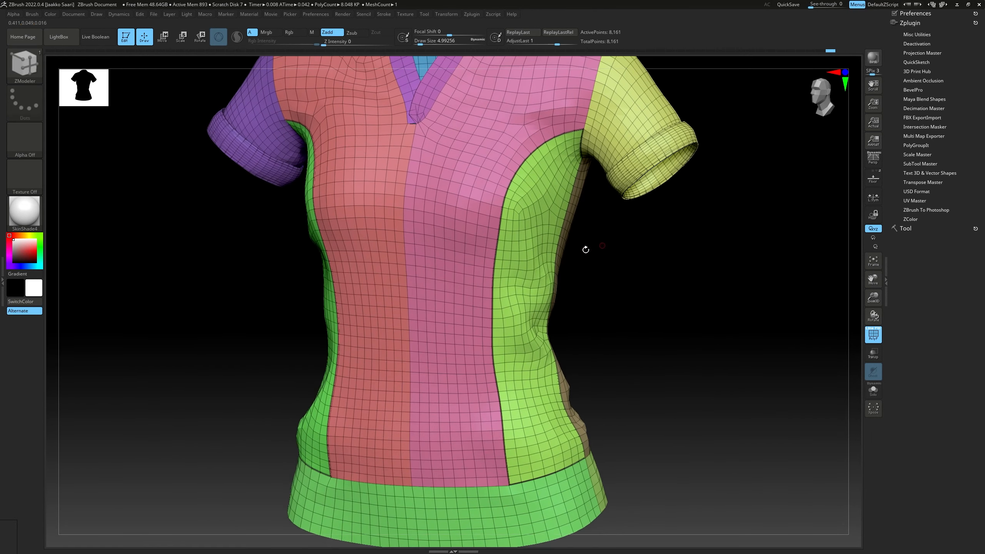
left_click(880, 329)
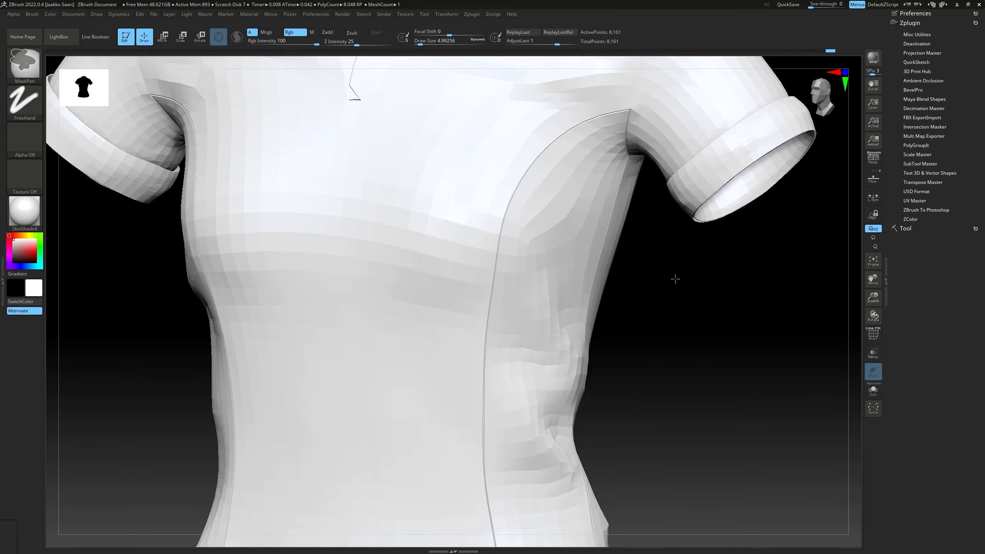
right_click_drag(675, 278, 700, 247)
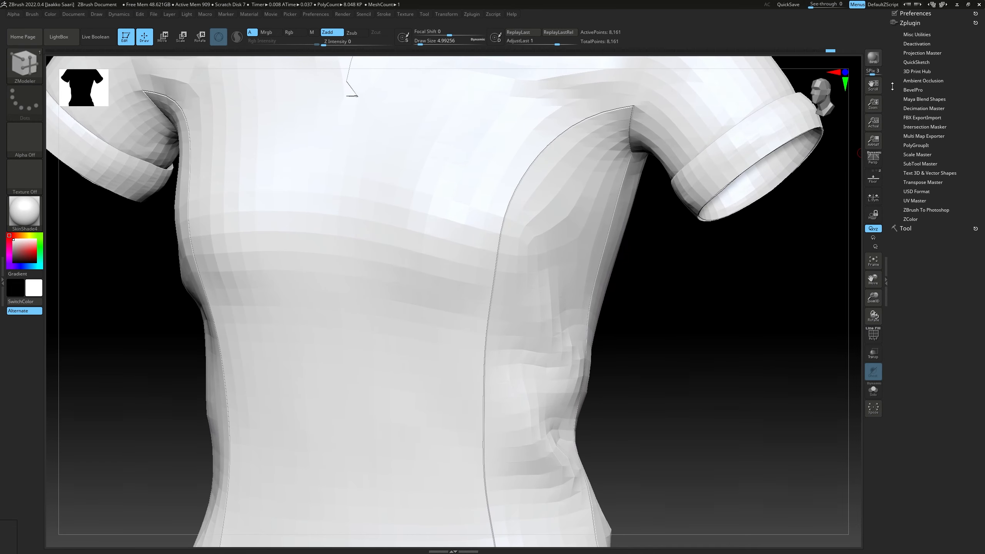
key("ctrl")
key("ctrl+d")
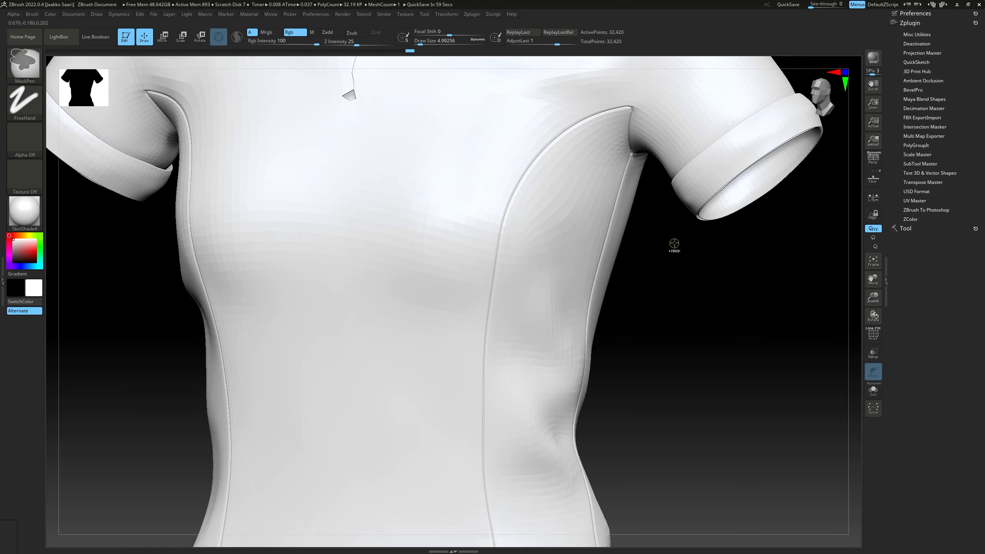
mouse_move(673, 245)
right_mouse_down("ctrl")
mouse_move(578, 291)
mouse_move(594, 286)
mouse_move(582, 257)
mouse_move(536, 250)
mouse_move(542, 225)
mouse_move(534, 250)
mouse_move(503, 250)
mouse_move(497, 227)
right_mouse_up("ctrl")
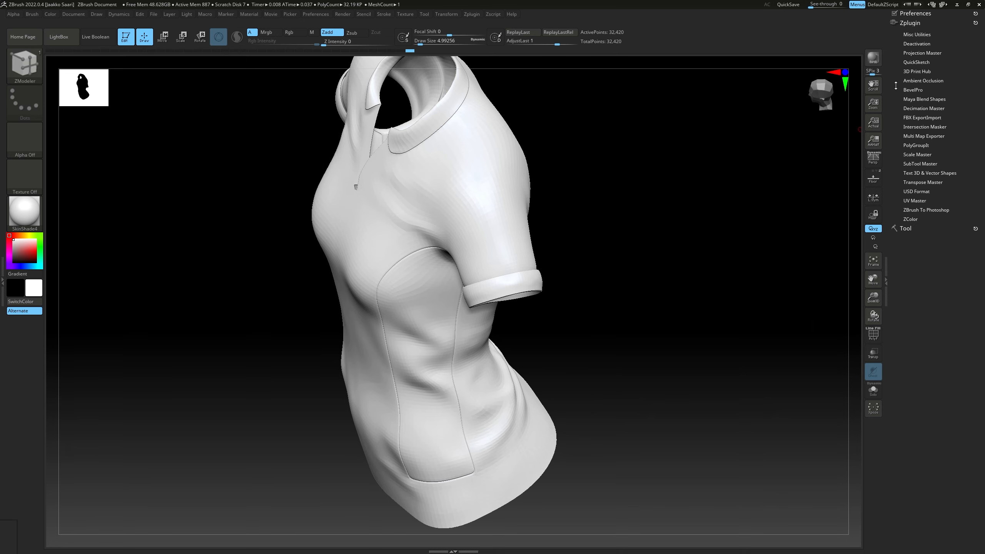
Set the shirt to subdivision level 1 and delete the higher subdivision level
left_click(909, 228)
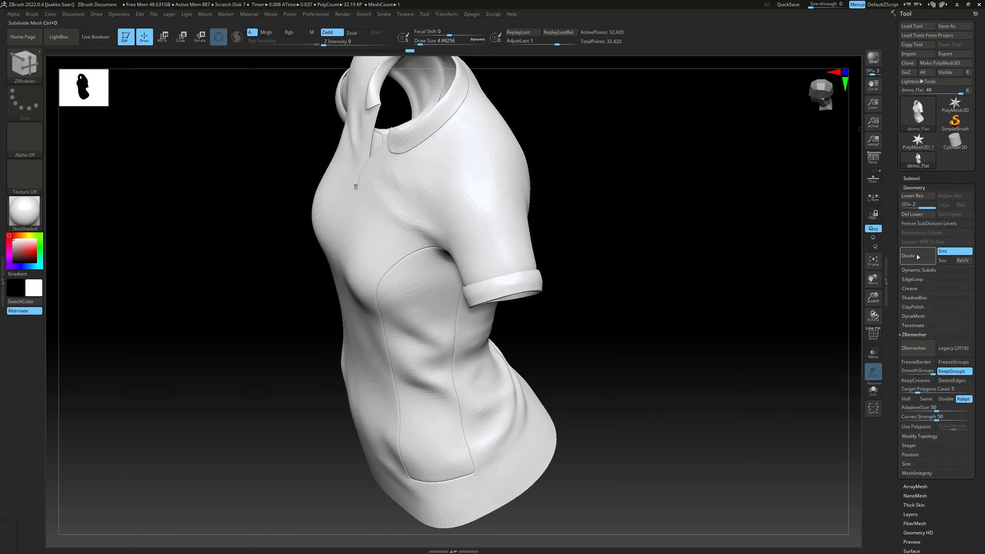
left_click_drag(922, 206, 906, 207)
right_click_drag(520, 233, 608, 200)
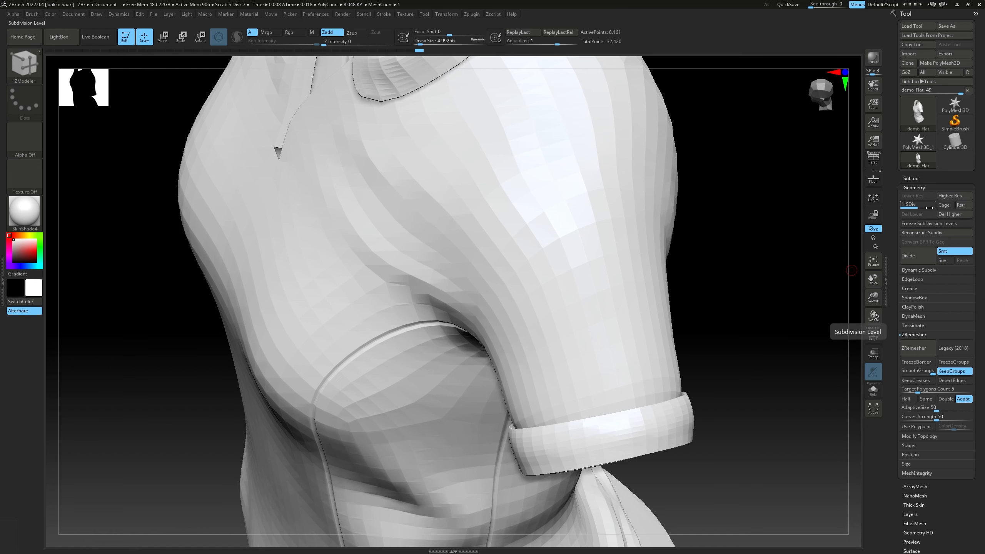
left_click(948, 214)
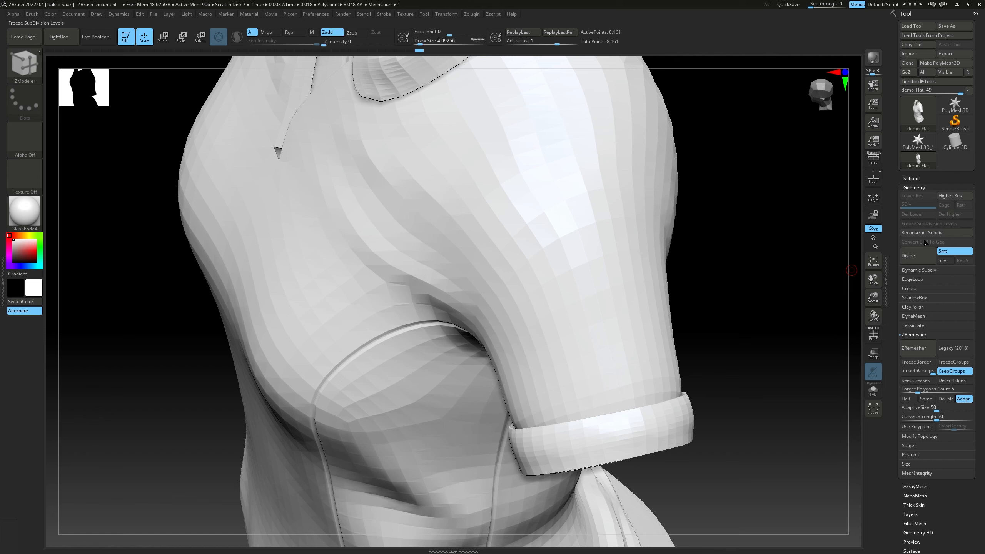
Enable Dynamic Subdiv and inspect the smoothed seams around the shirt's side and sleeve
left_click(916, 316)
left_click(915, 316)
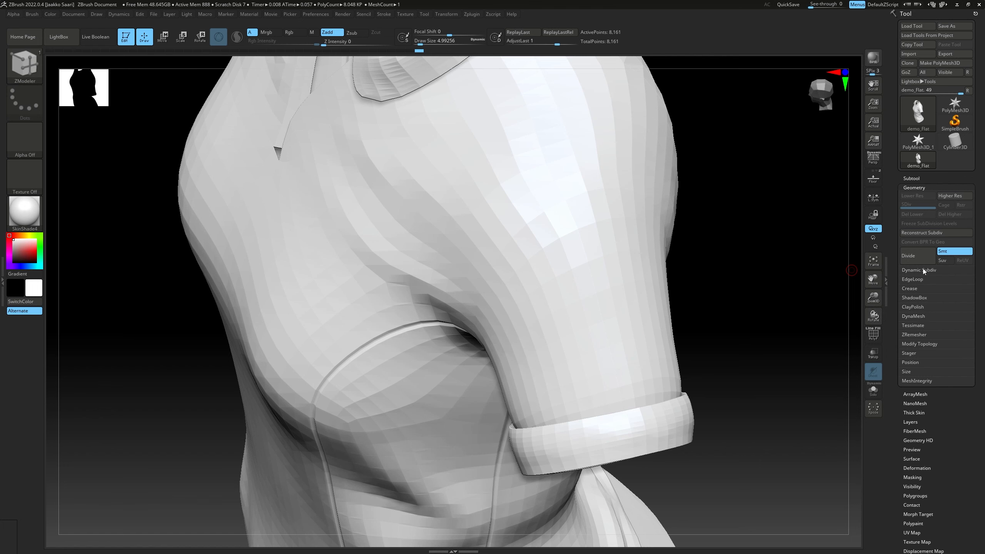
left_click(924, 270)
left_click(916, 280)
left_click_drag(746, 319, 729, 305)
key("f")
left_click_drag(642, 312, 692, 271)
right_click_drag(692, 270, 727, 294, "ctrl")
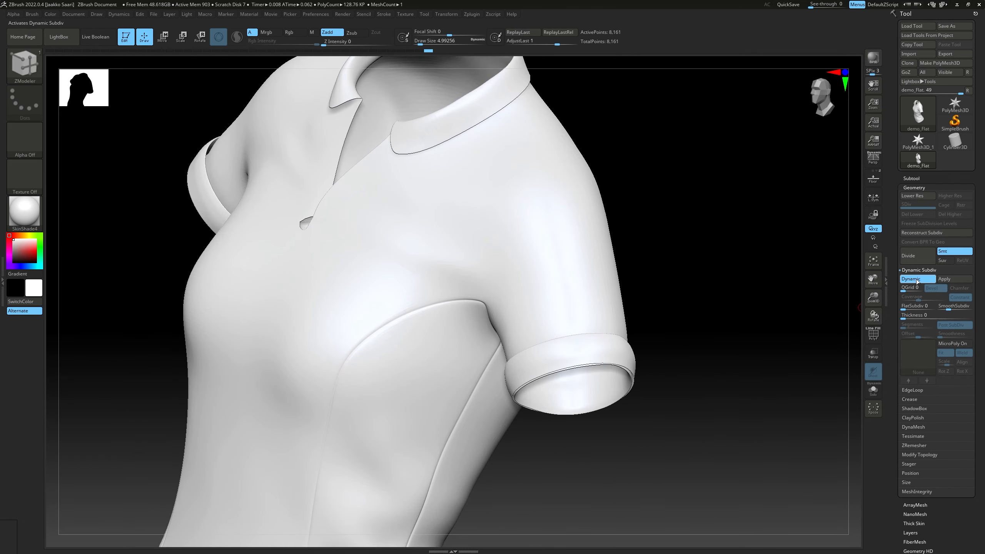
Turn off Dynamic Subdiv and turn PolyFrame back on over the shoulder area
left_click(915, 279)
left_click(916, 279)
left_click(915, 279)
right_click_drag(581, 233, 600, 262)
left_click(873, 334)
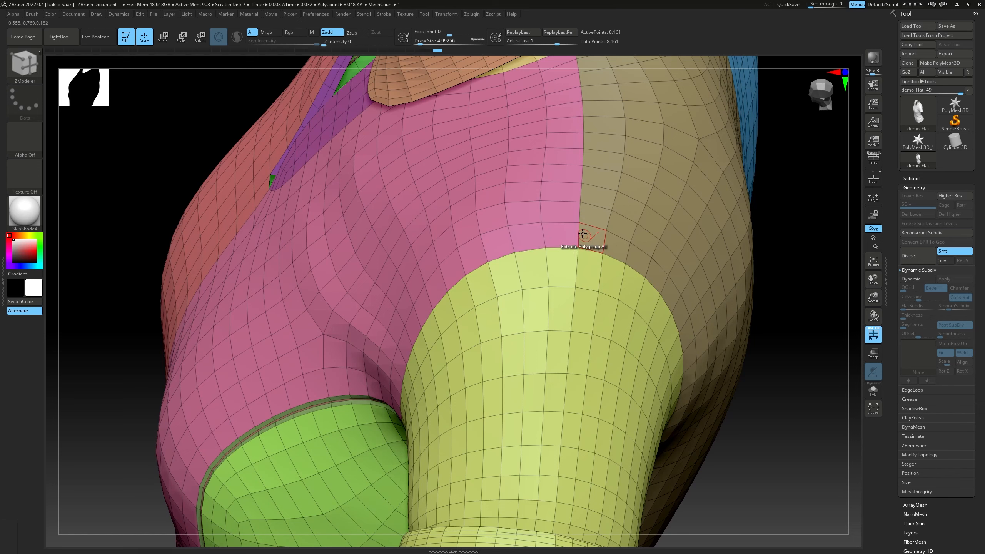
Try to bevel the shoulder seam edge with the ZModeler Bevel action and EdgeLoop Complete, and undo it
key("space")
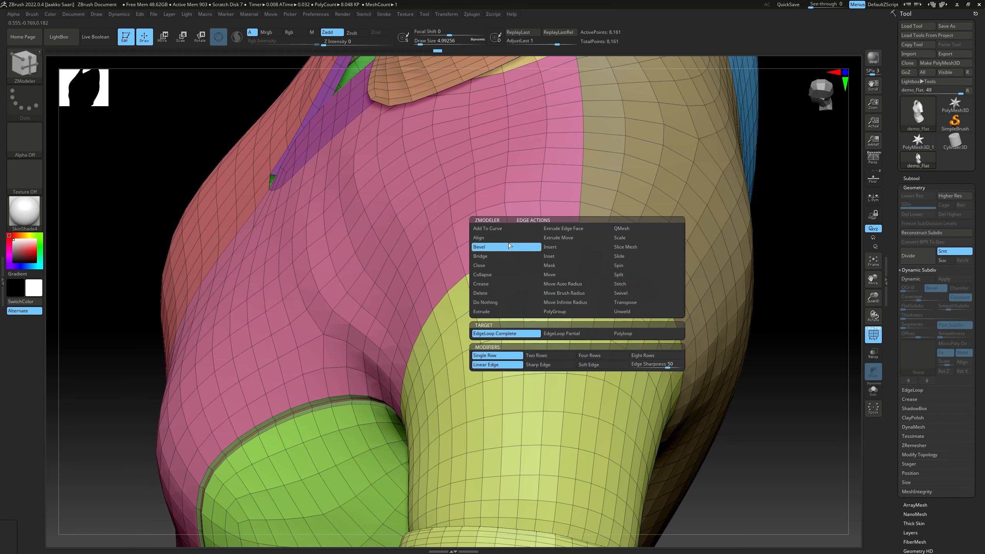
left_click(558, 237)
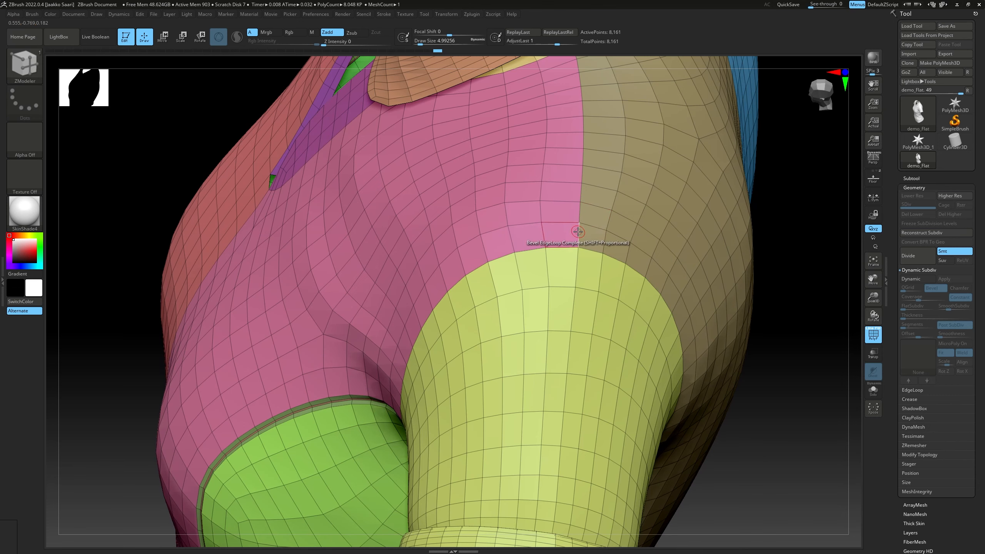
left_click(577, 232)
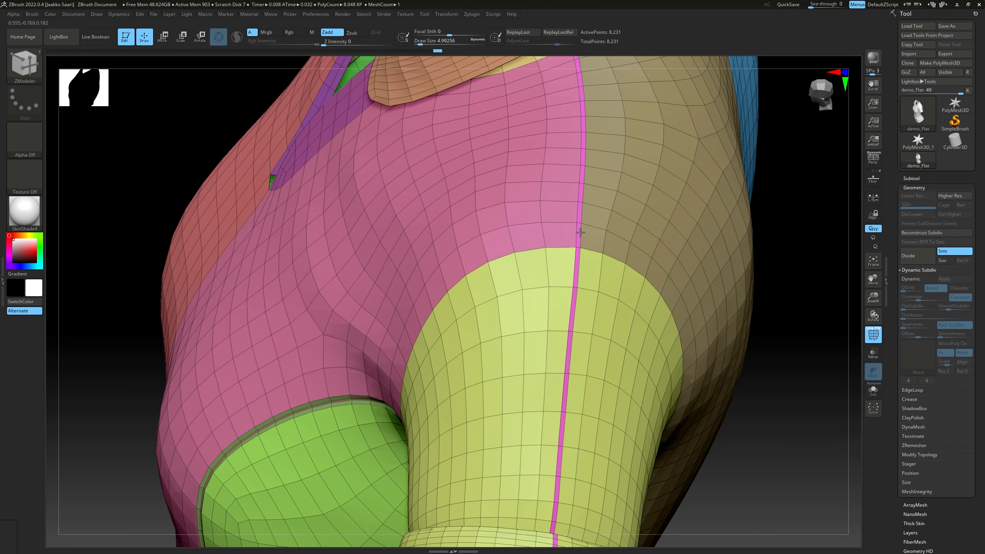
mouse_move(580, 233)
right_mouse_down("ctrl")
mouse_move(523, 236)
mouse_move(589, 252)
mouse_move(522, 237)
mouse_move(558, 219)
right_mouse_up("ctrl")
key("ctrl+z")
right_click_drag(582, 164, 558, 201)
right_click_drag(559, 201, 556, 237, "ctrl")
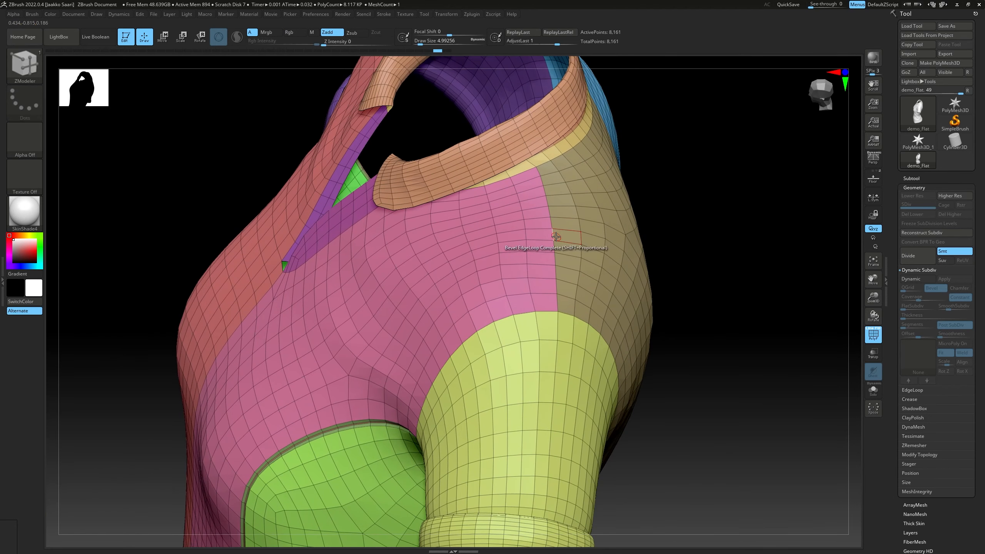
Try to bevel the shoulder seam with EdgeLoop Partial as target, undo it, and recheck the edge target options
key("space")
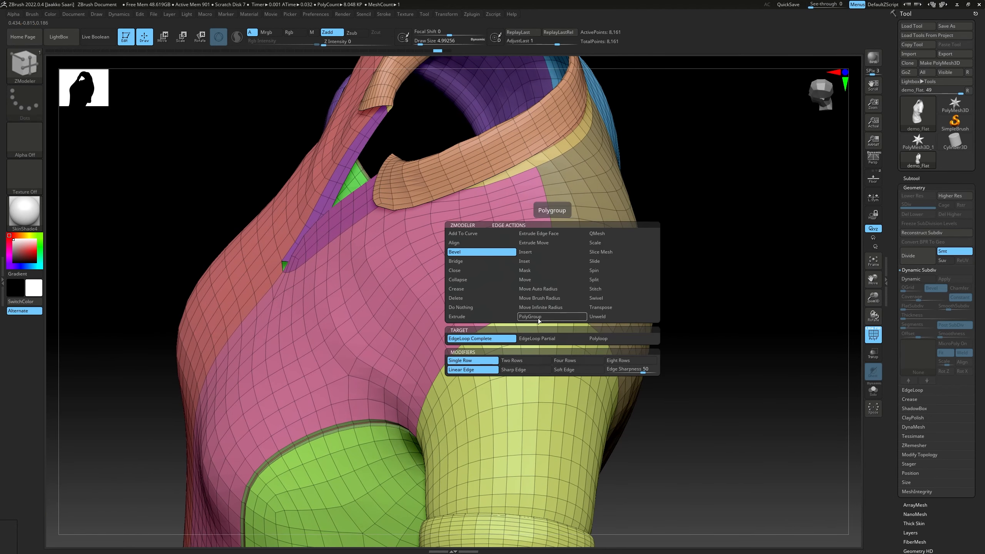
left_click(540, 338)
left_click(555, 247)
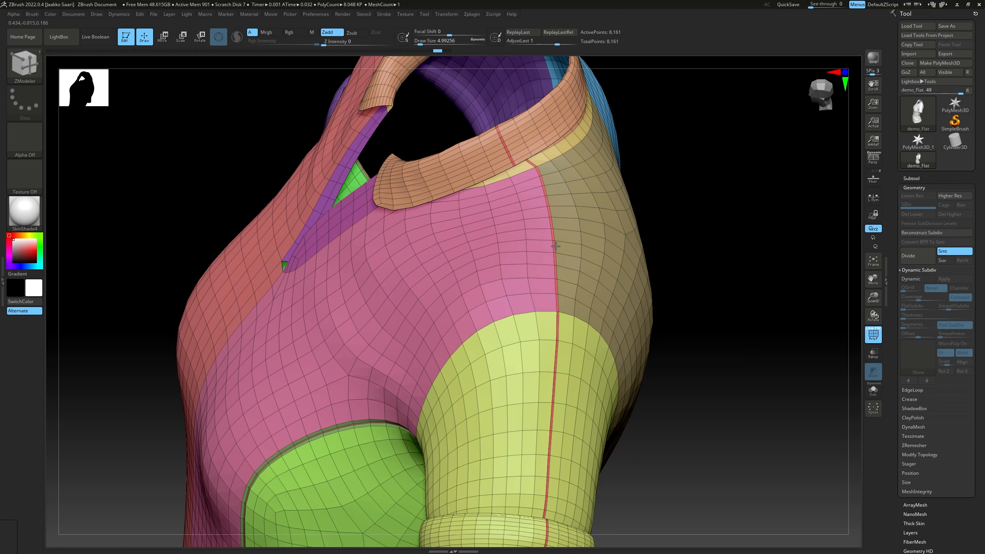
key("ctrl+z")
key("space")
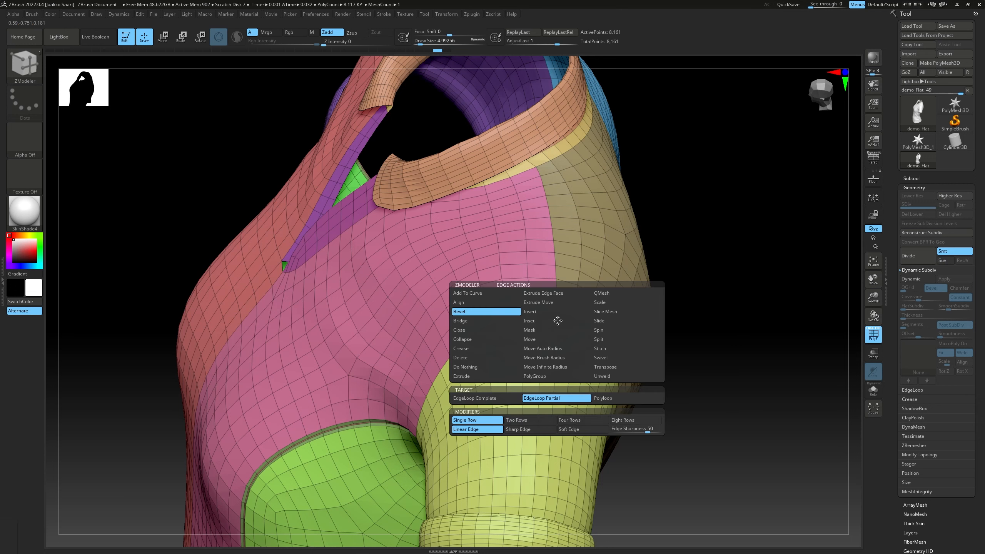
left_click(600, 400)
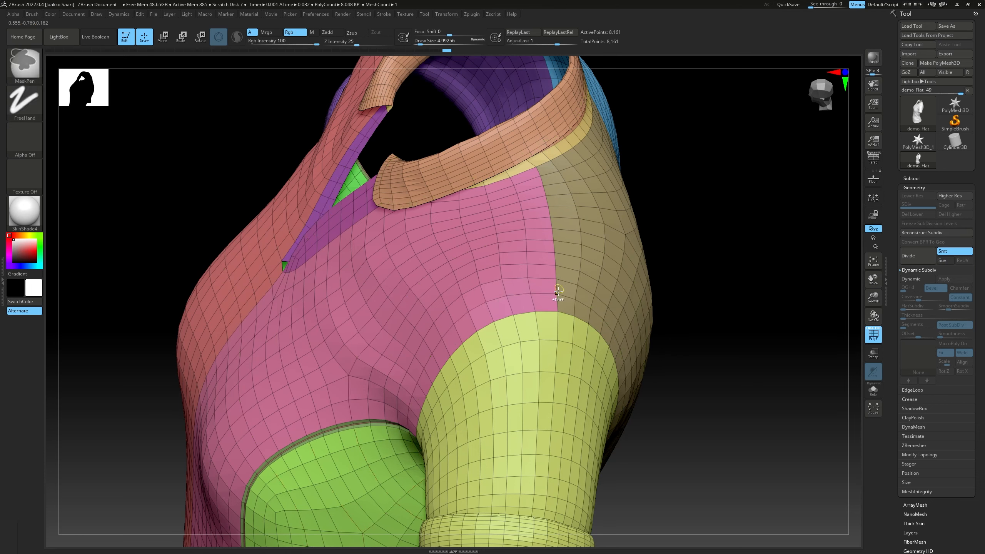
key("space")
left_click(555, 399)
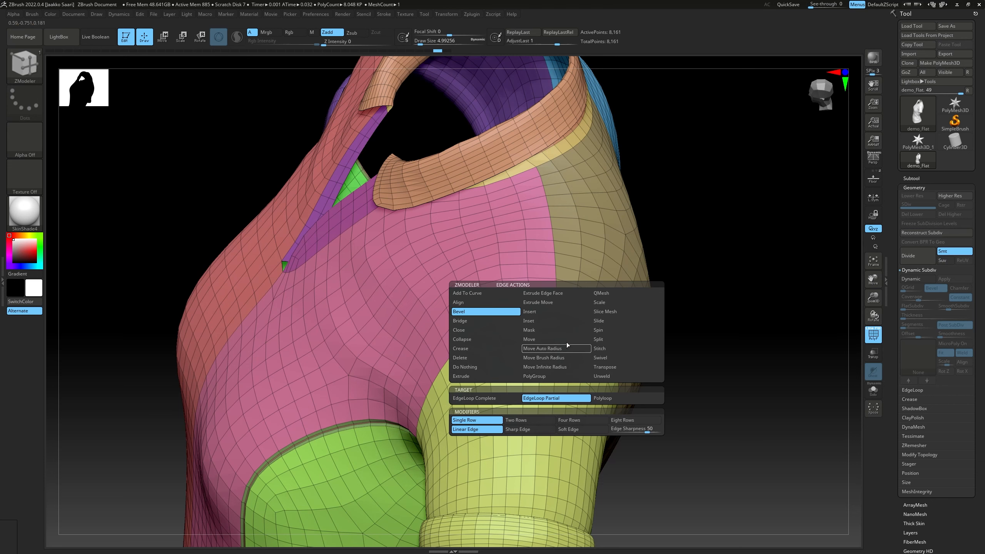
Isolate and mask the body panels beside the shoulder seam, show the whole shirt, and clear the mask
left_click(536, 168, "ctrl+shift")
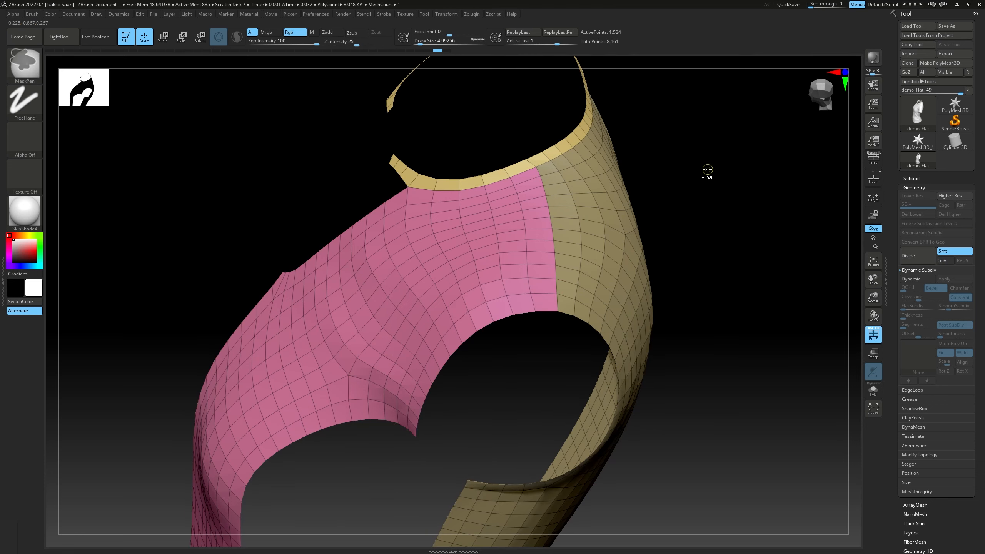
left_click(705, 169, "ctrl")
left_click(697, 178, "ctrl+shift")
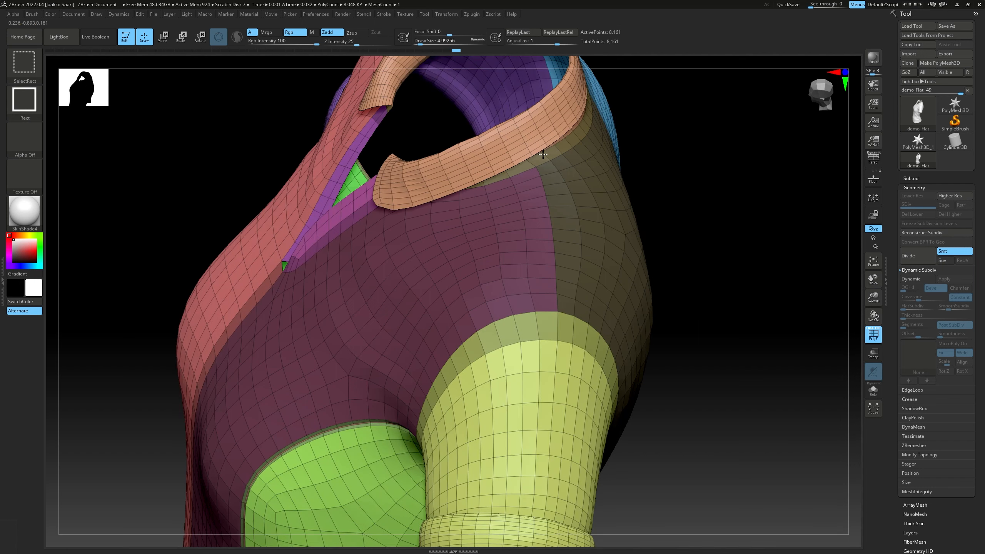
left_click(543, 154, "ctrl+shift")
left_click(704, 159, "ctrl")
left_click(717, 158, "ctrl+shift")
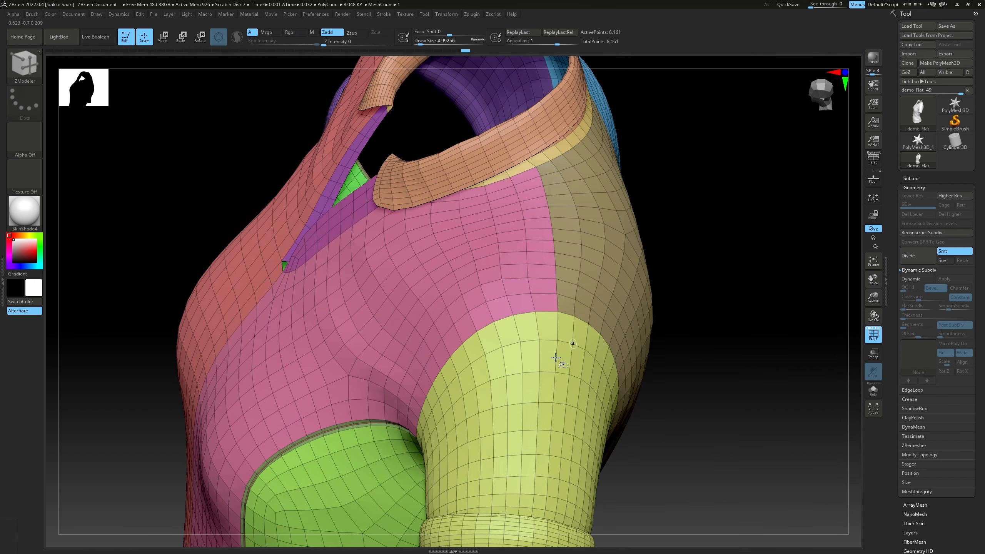
Mask the yellow sleeve, try a partial edge loop bevel along the shoulder seam, and undo the bevel
left_click(555, 358, "ctrl+shift")
left_click(718, 378, "ctrl")
left_click(719, 375, "ctrl+shift")
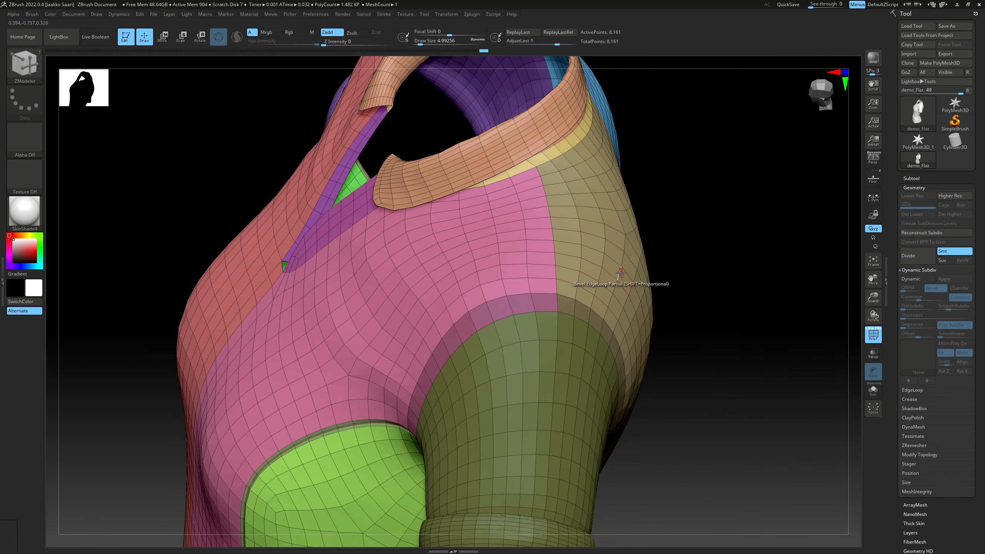
left_click(554, 248)
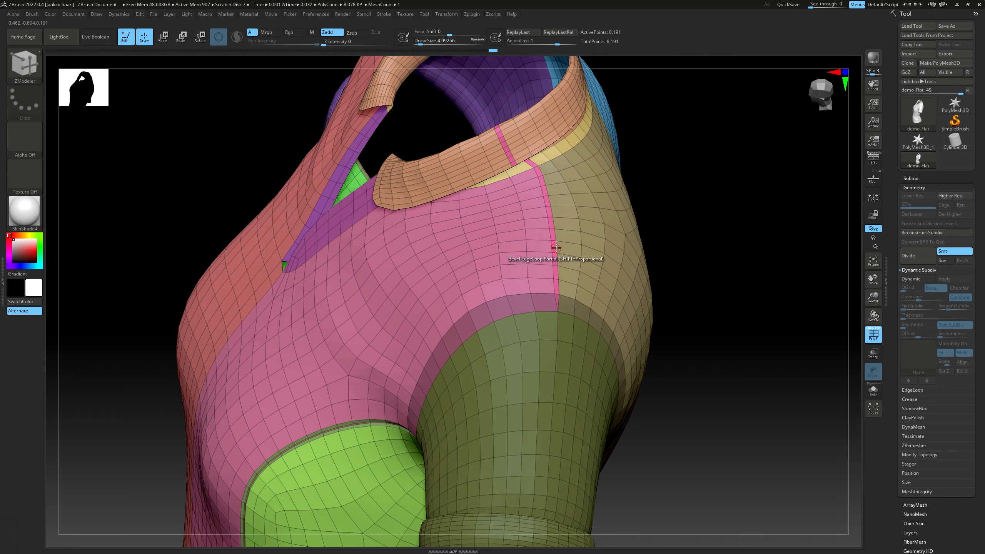
right_click_drag(557, 248, 557, 311)
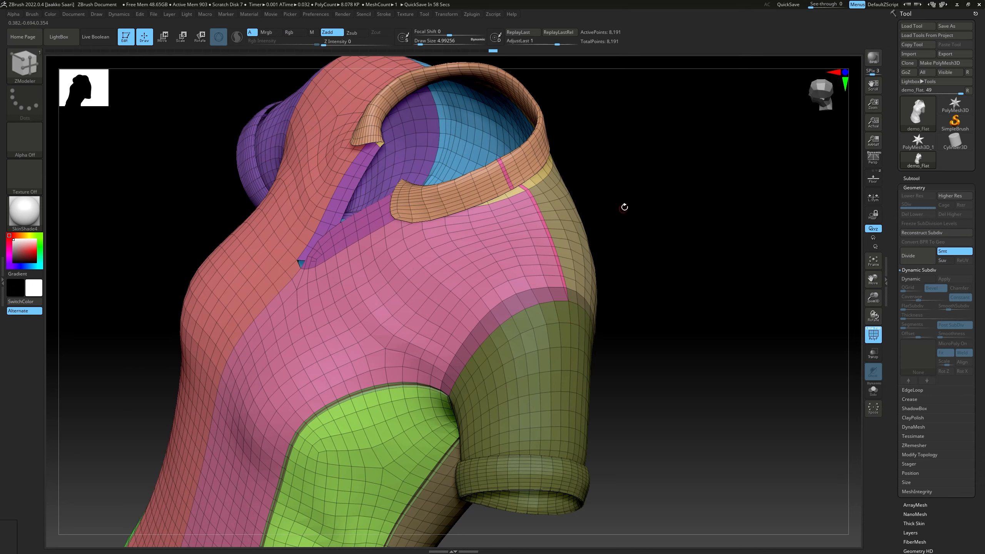
right_click_drag(624, 207, 548, 273)
key("ctrl+z")
mouse_move(624, 264)
right_mouse_down("ctrl")
mouse_move(601, 263)
mouse_move(642, 281)
mouse_move(659, 272)
mouse_move(648, 222)
mouse_move(631, 235)
mouse_move(642, 218)
mouse_move(636, 200)
mouse_move(701, 183)
mouse_move(680, 189)
mouse_move(707, 146)
right_mouse_up("ctrl")
Reselect the ZModeler brush and examine the panel seams from both sides and the yellow sleeve's cuff up close
key("b")
key("z")
key("m")
left_click_drag(687, 149, 685, 139)
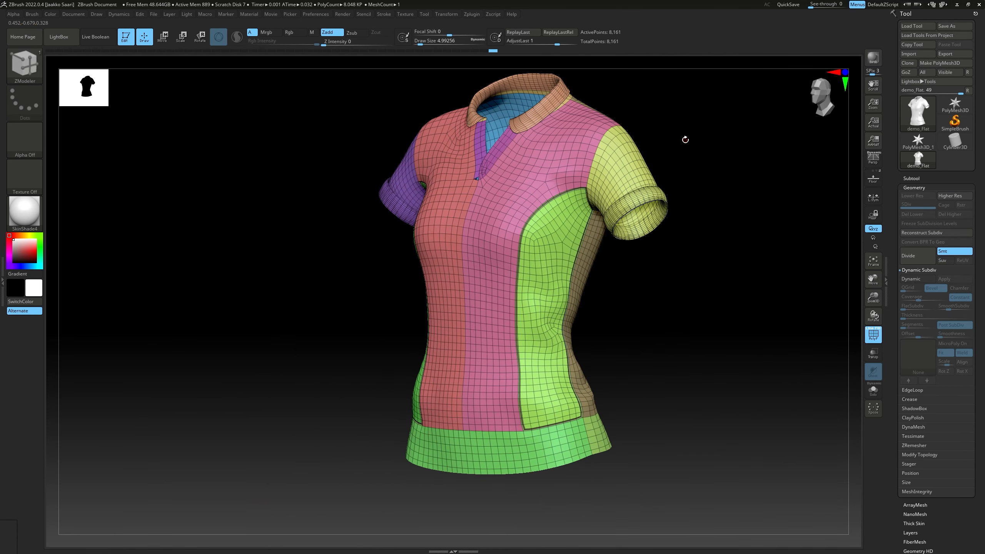
right_click_drag(679, 121, 605, 175)
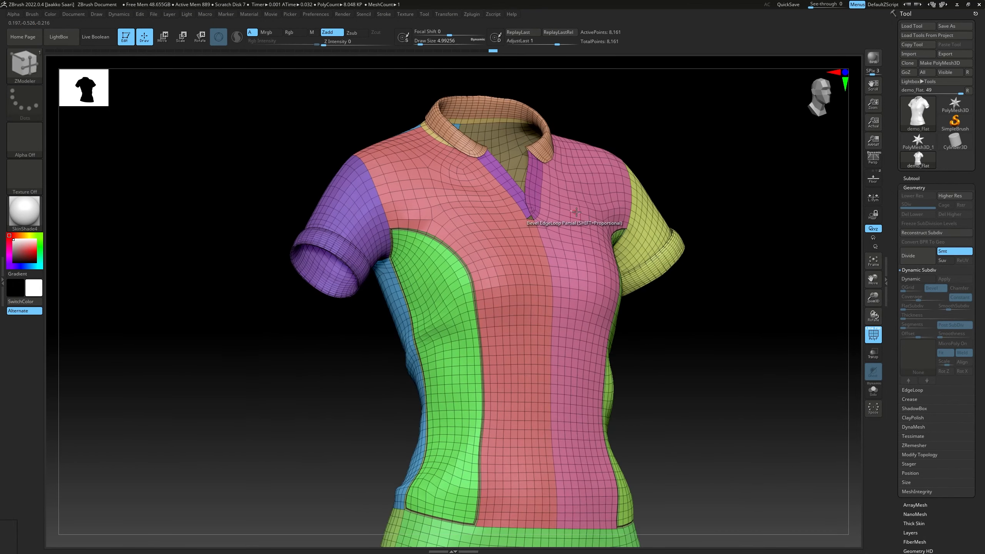
right_click_drag(583, 213, 613, 214)
right_click_drag(613, 213, 590, 230, "ctrl")
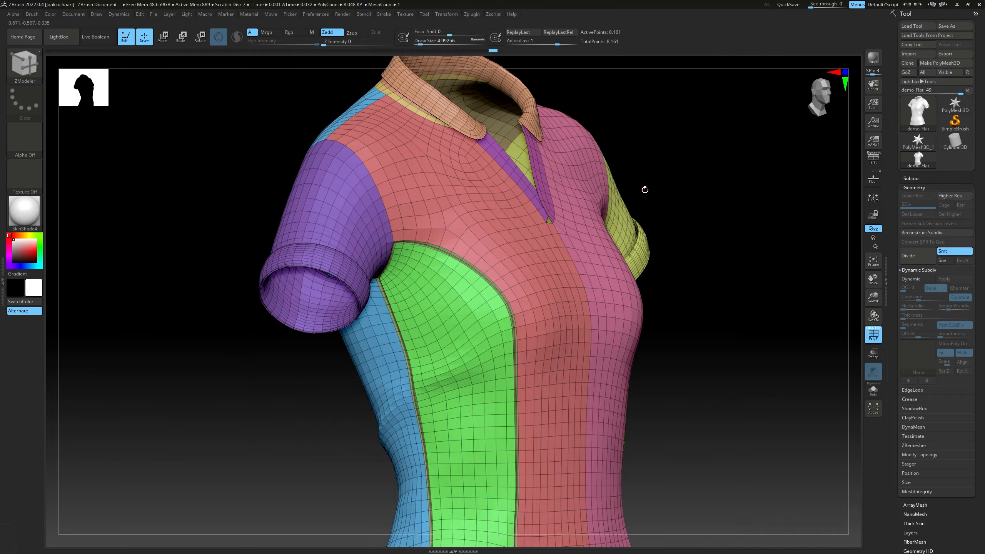
right_click_drag(644, 189, 619, 280)
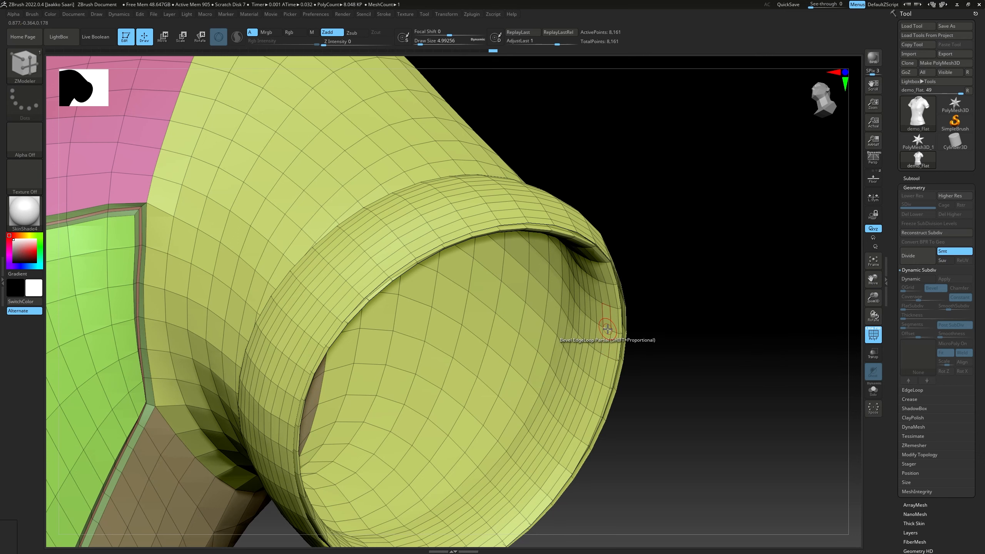
right_click_drag(596, 285, 597, 285)
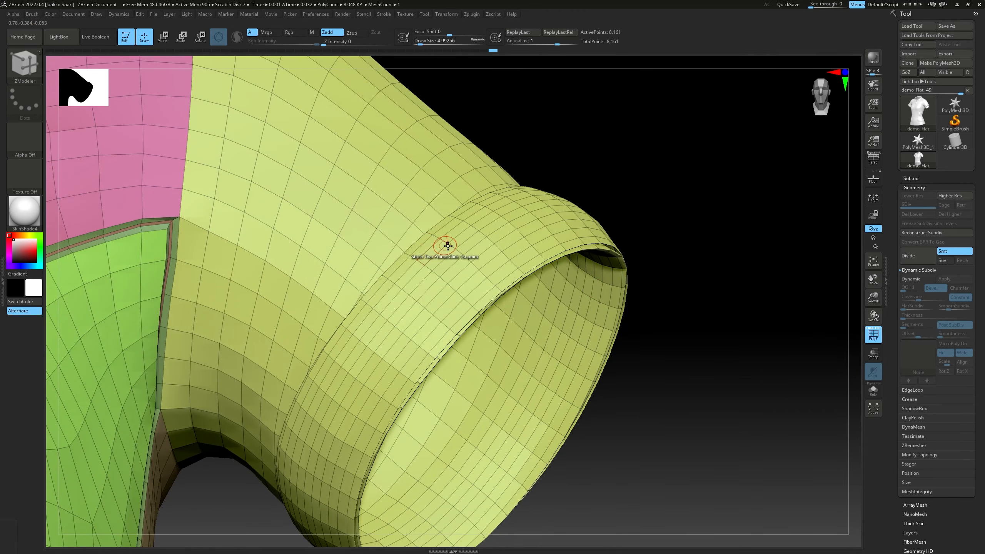
Set the ZModeler polygon action to Delete with Polyloop as target over the yellow sleeve's cuff
right_click_drag(450, 241, 469, 251)
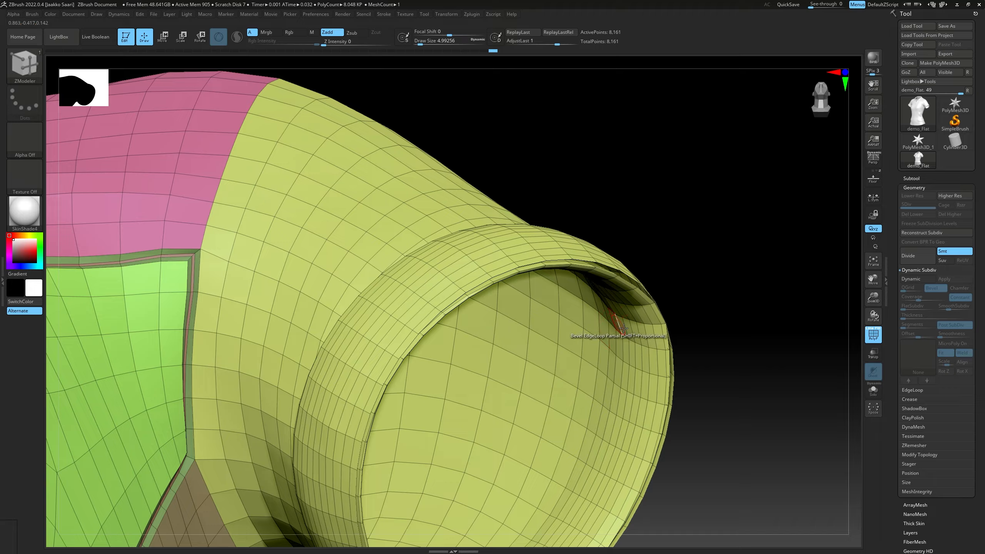
right_click_drag(498, 278, 594, 279)
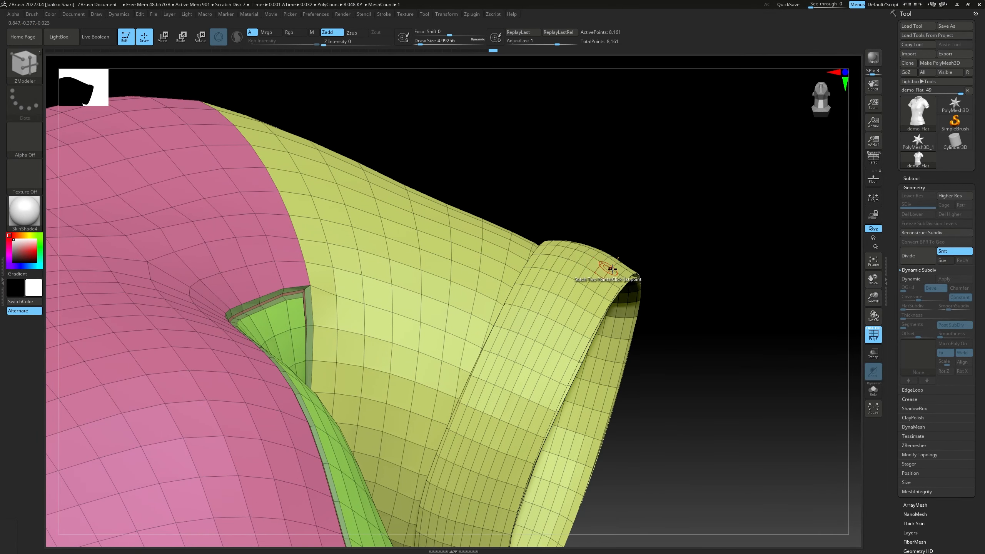
mouse_move(636, 279)
right_mouse_down()
mouse_move(567, 277)
mouse_move(574, 318)
mouse_move(542, 256)
mouse_move(582, 288)
mouse_move(506, 237)
mouse_move(512, 226)
mouse_move(488, 281)
mouse_move(490, 268)
mouse_move(461, 282)
mouse_move(492, 261)
mouse_move(484, 261)
right_mouse_up()
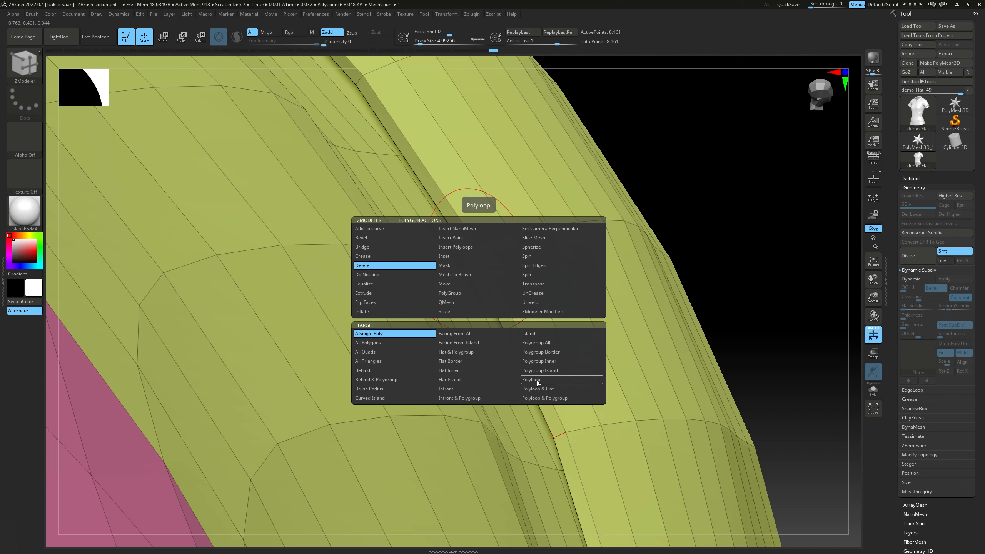
mouse_move(490, 284)
right_mouse_down()
mouse_move(358, 288)
mouse_move(460, 293)
mouse_move(475, 262)
mouse_move(411, 260)
mouse_move(484, 283)
mouse_move(462, 286)
mouse_move(509, 310)
mouse_move(602, 340)
mouse_move(607, 289)
mouse_move(558, 297)
mouse_move(551, 265)
mouse_move(632, 262)
right_mouse_up()
mouse_move(504, 254)
right_mouse_down("ctrl")
mouse_move(526, 269)
mouse_move(550, 253)
mouse_move(485, 255)
right_mouse_up("ctrl")
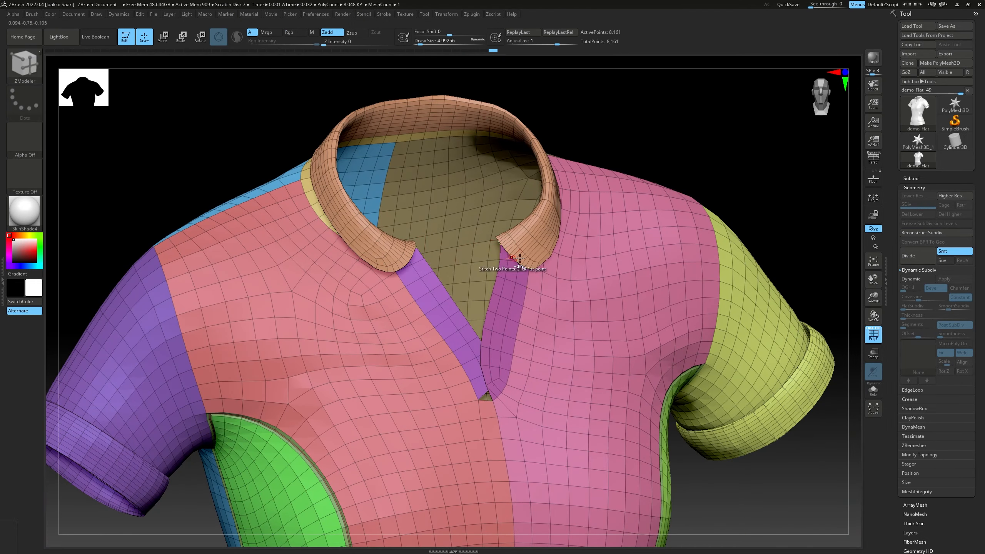
Isolate and mask the collar and the rounded-end placket strip, and show the whole shirt
right_click_drag(520, 258, 498, 277, "ctrl")
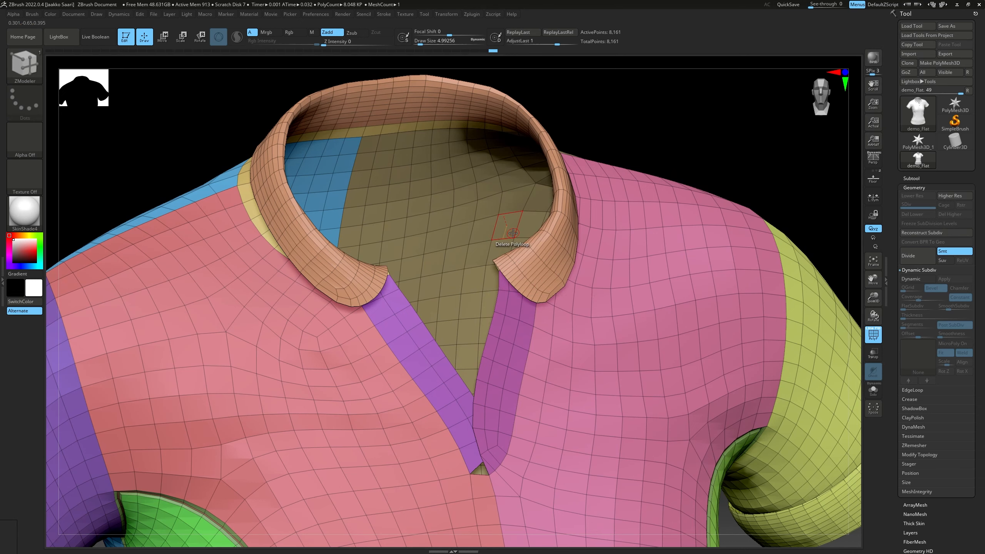
mouse_move(552, 232)
right_mouse_down()
mouse_move(562, 207)
mouse_move(504, 215)
mouse_move(519, 250)
mouse_move(507, 238)
mouse_move(549, 240)
right_mouse_up()
right_click(549, 239)
right_click_drag(532, 204, 553, 313, "ctrl")
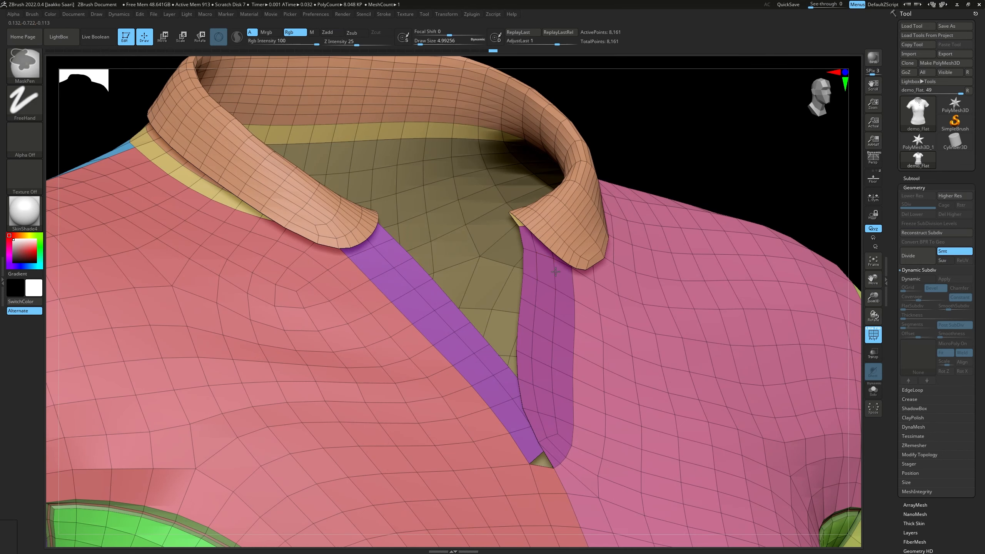
right_click_drag(542, 272, 524, 288, "ctrl")
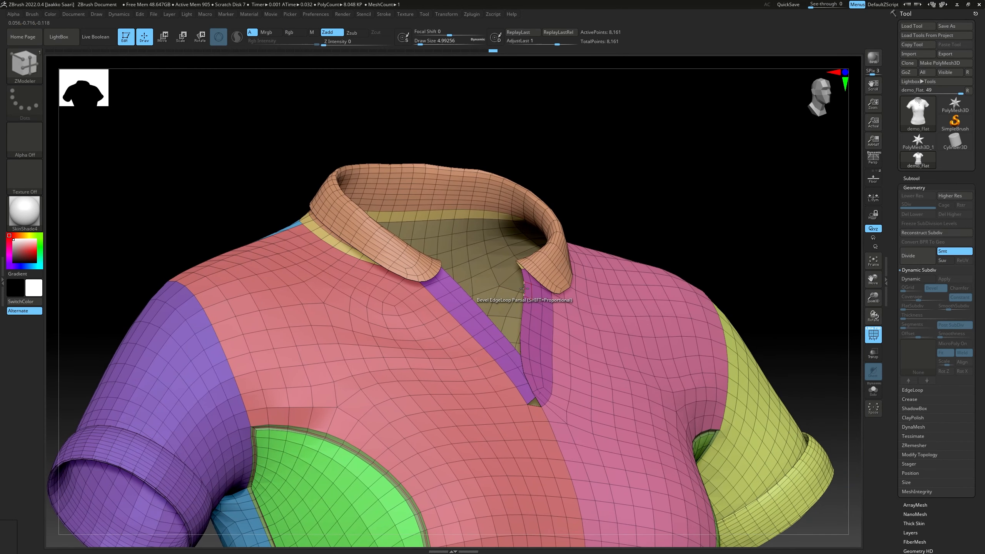
mouse_move(524, 289)
right_mouse_down()
mouse_move(494, 287)
mouse_move(589, 282)
mouse_move(554, 294)
mouse_move(572, 292)
mouse_move(611, 318)
mouse_move(561, 279)
mouse_move(574, 257)
right_mouse_up()
right_click(571, 298)
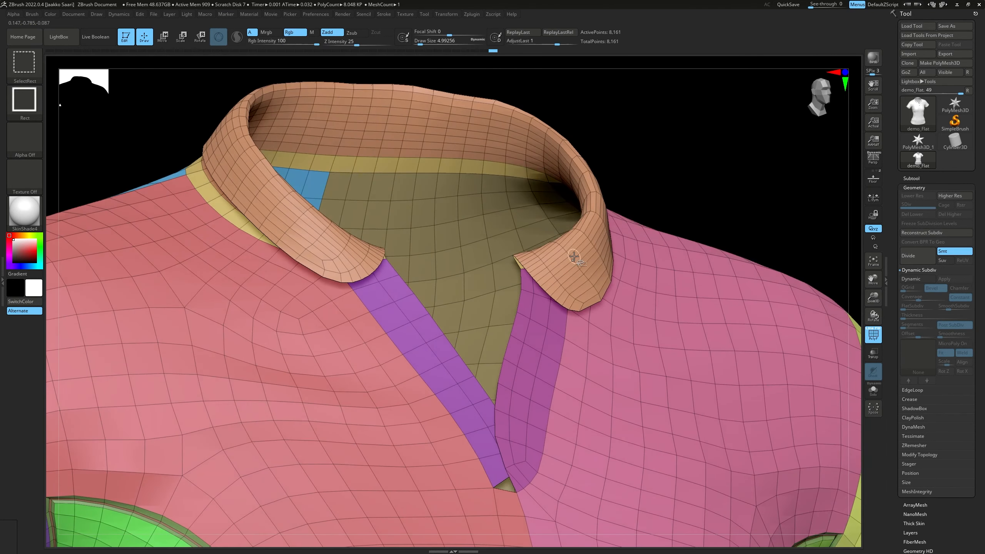
left_click(574, 258, "ctrl+shift")
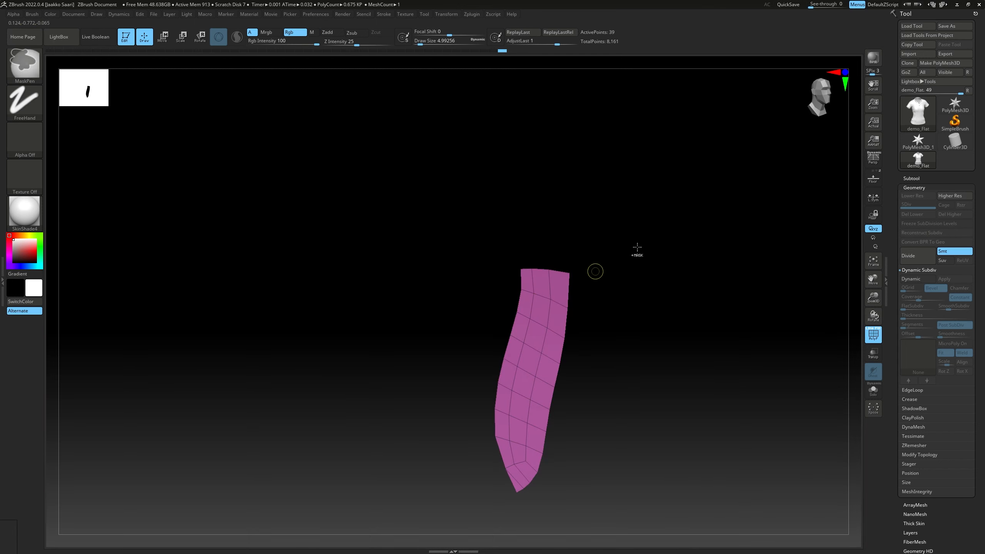
left_click(675, 218, "ctrl")
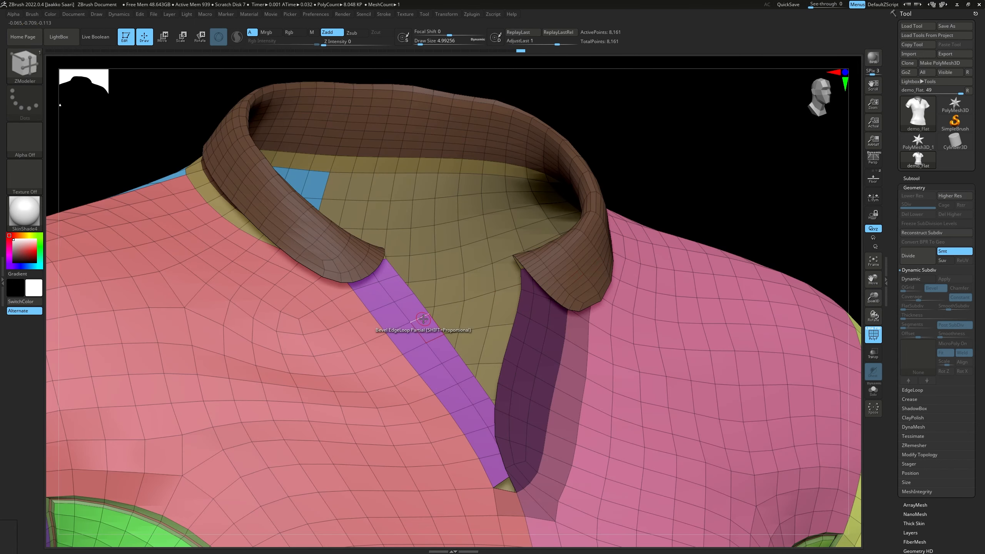
Isolate the remaining narrow placket strip, mask it, and show the whole shirt
left_click(413, 324, "ctrl+shift")
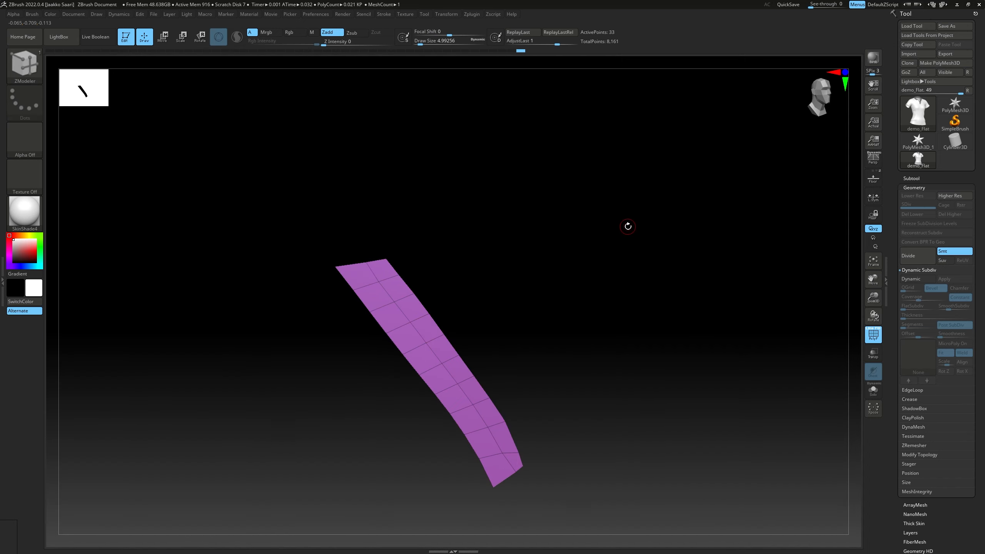
key("ctrl")
left_click(628, 227, "ctrl")
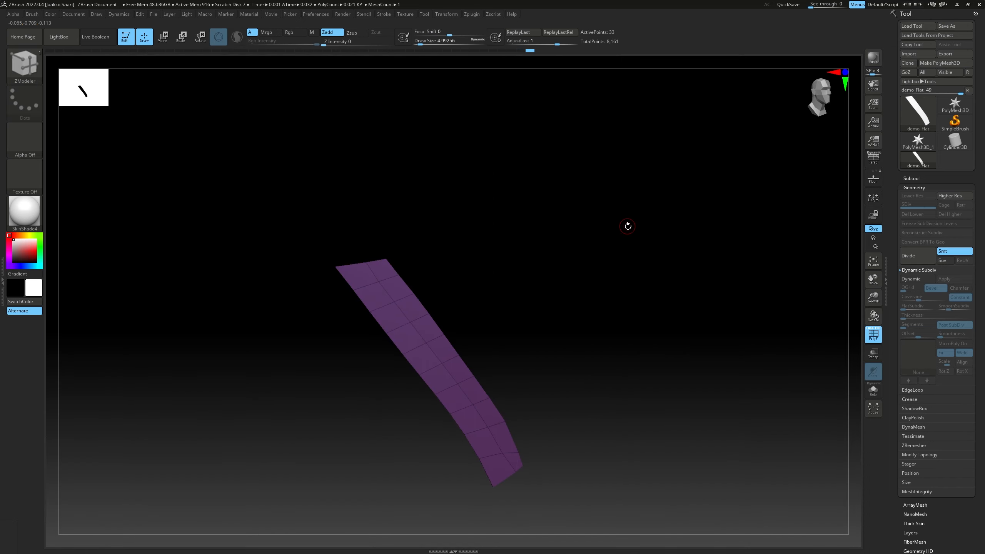
left_click(626, 227, "ctrl+shift")
right_click_drag(551, 273, 605, 260)
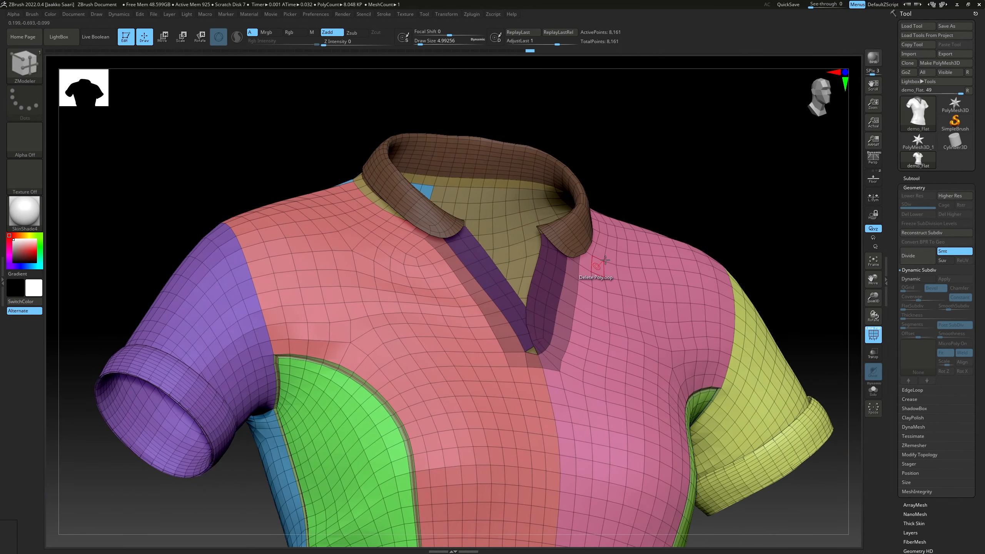
Split the masked collar and placket into a separate subtool, select it, and clear its mask
left_click(914, 178)
left_click(907, 461)
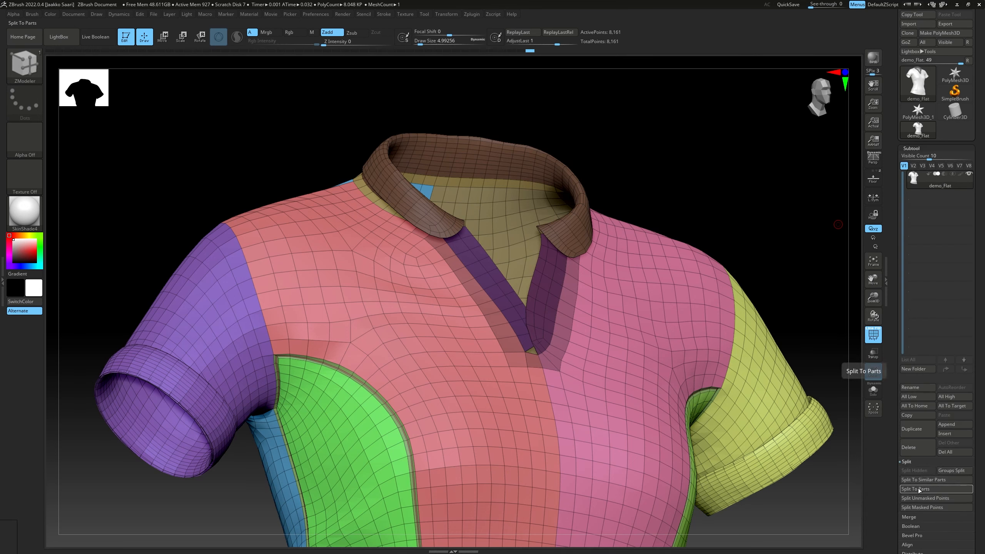
left_click(915, 508)
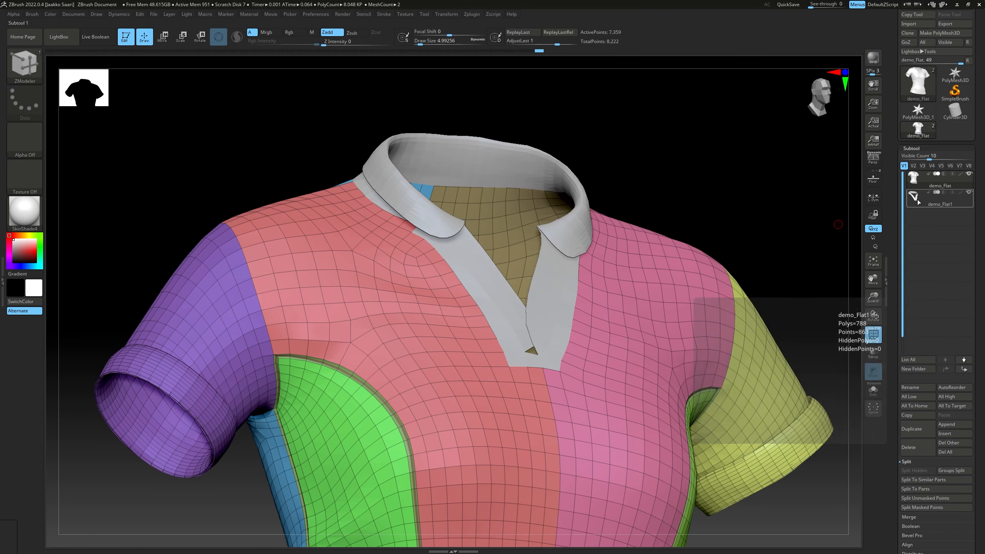
left_click(957, 197)
mouse_move(647, 253)
right_mouse_down()
mouse_move(635, 266)
mouse_move(572, 275)
right_mouse_up()
mouse_move(723, 168)
right_mouse_down()
mouse_move(676, 194)
mouse_move(677, 184)
right_mouse_up()
right_click_drag(545, 279, 526, 276)
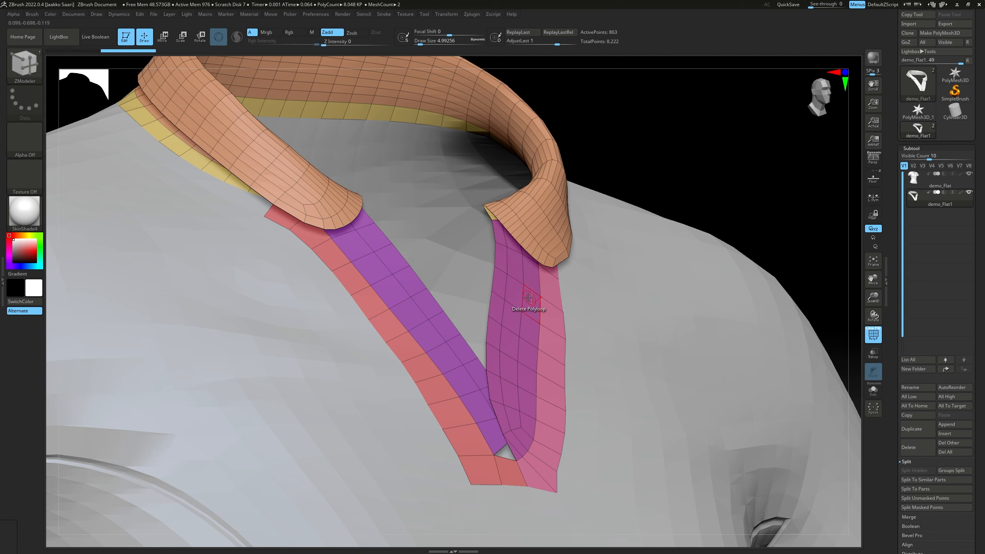
Isolate and mask each placket strip, show the whole collar subtool, and invert the mask
left_click(528, 297, "ctrl+shift")
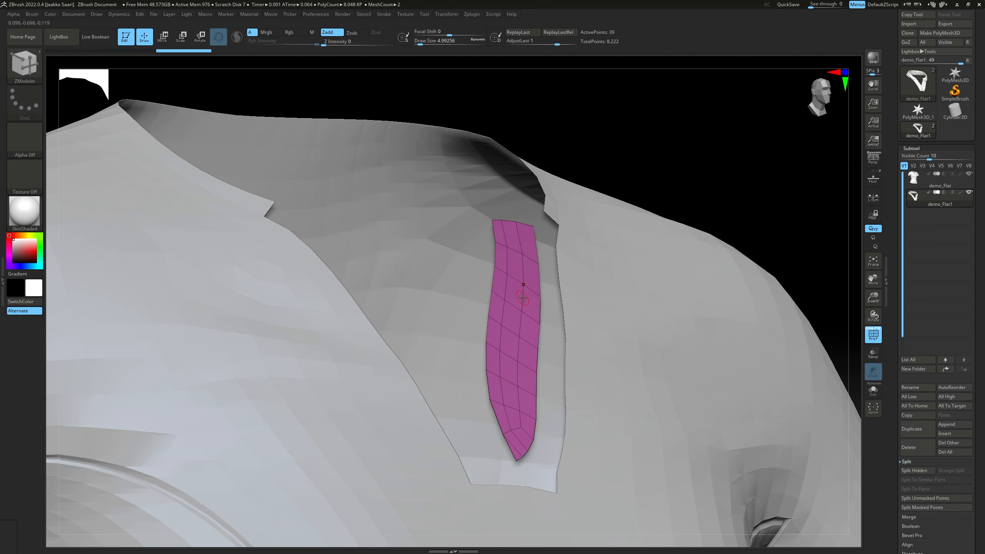
left_click(671, 150, "ctrl+shift")
left_click(426, 304, "ctrl+shift")
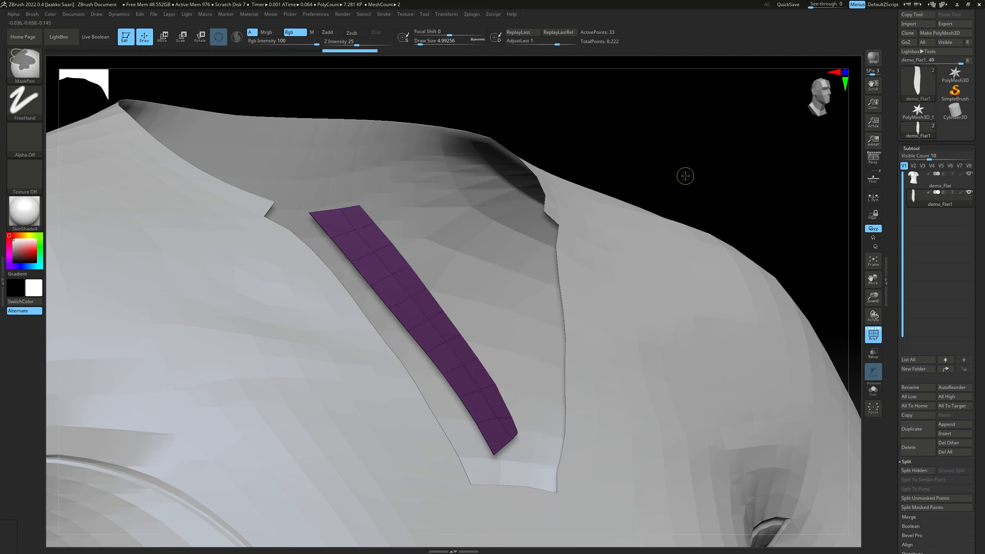
left_click(666, 194, "ctrl+shift")
mouse_move(571, 248)
right_mouse_down()
mouse_move(570, 238)
mouse_move(562, 256)
mouse_move(544, 221)
mouse_move(533, 263)
right_mouse_up()
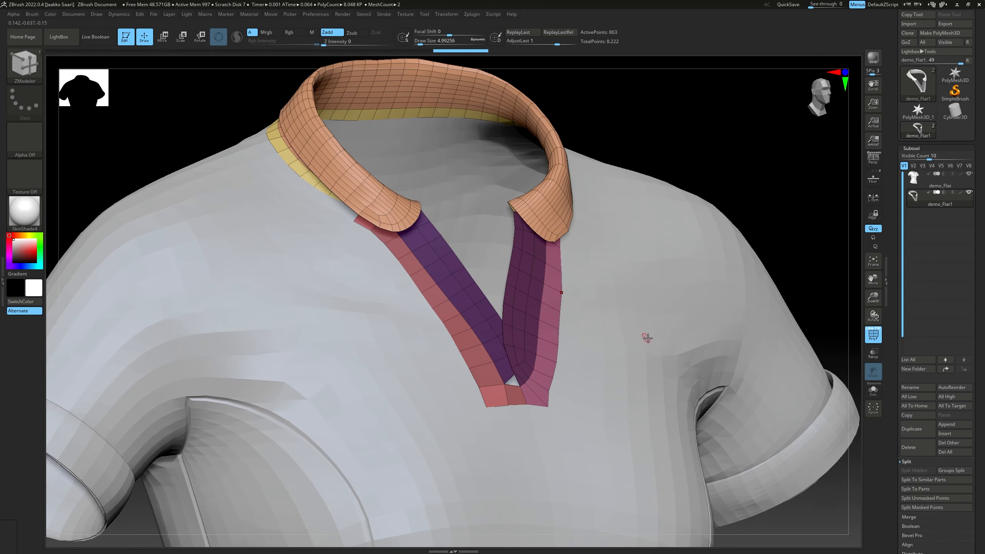
right_click_drag(667, 380, 620, 335)
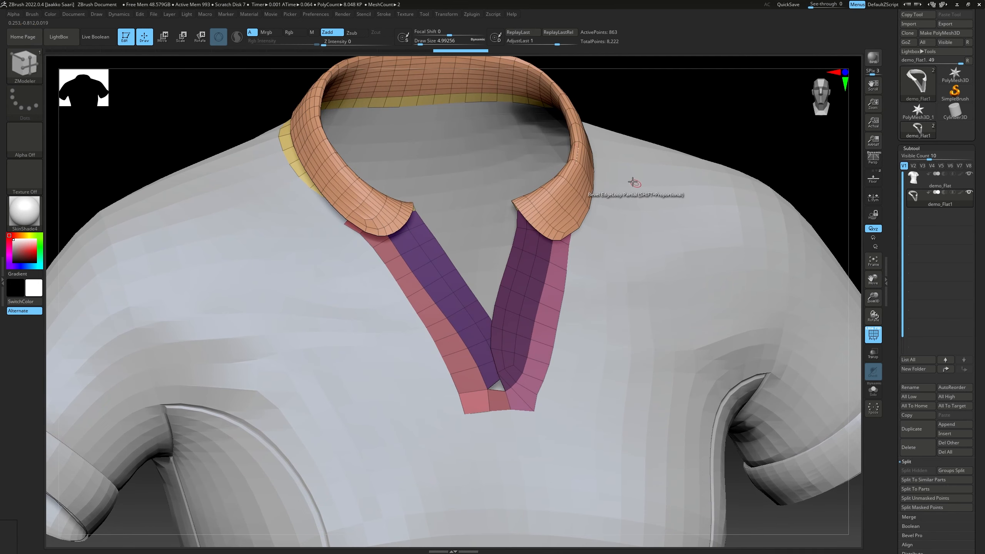
right_click_drag(632, 181, 633, 174)
left_click(685, 146, "ctrl")
mouse_move(684, 147)
right_mouse_down()
mouse_move(666, 170)
mouse_move(484, 259)
mouse_move(488, 231)
mouse_move(517, 276)
right_mouse_up()
Set the polygon action to Extrude with Polygroup All as target, and extrude both placket strips slightly outward
key("space")
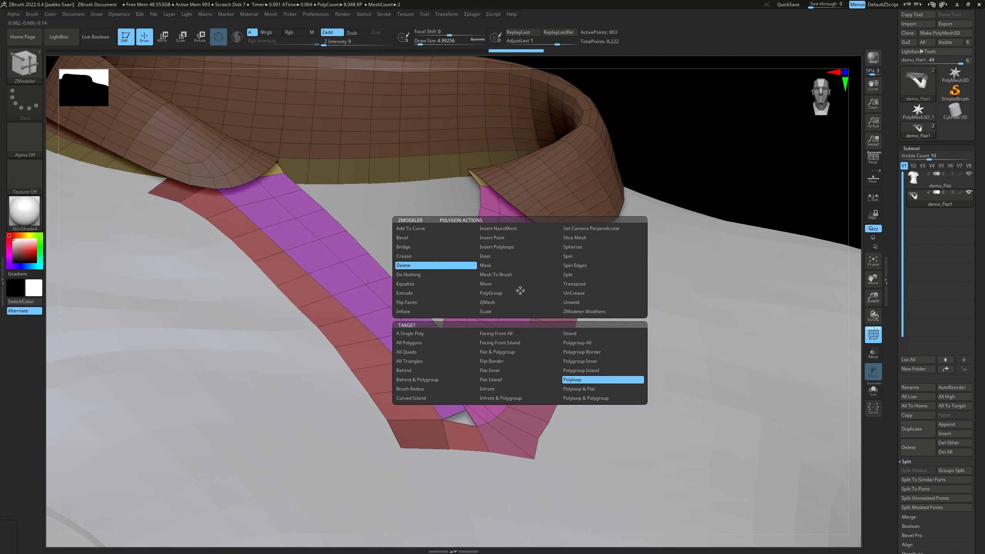
left_click(429, 293)
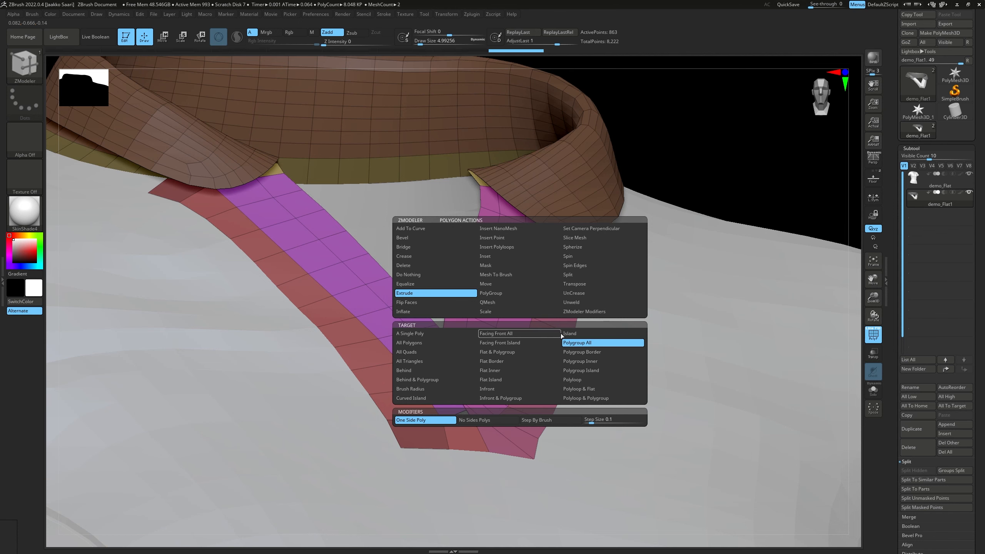
left_click_drag(538, 324, 527, 298)
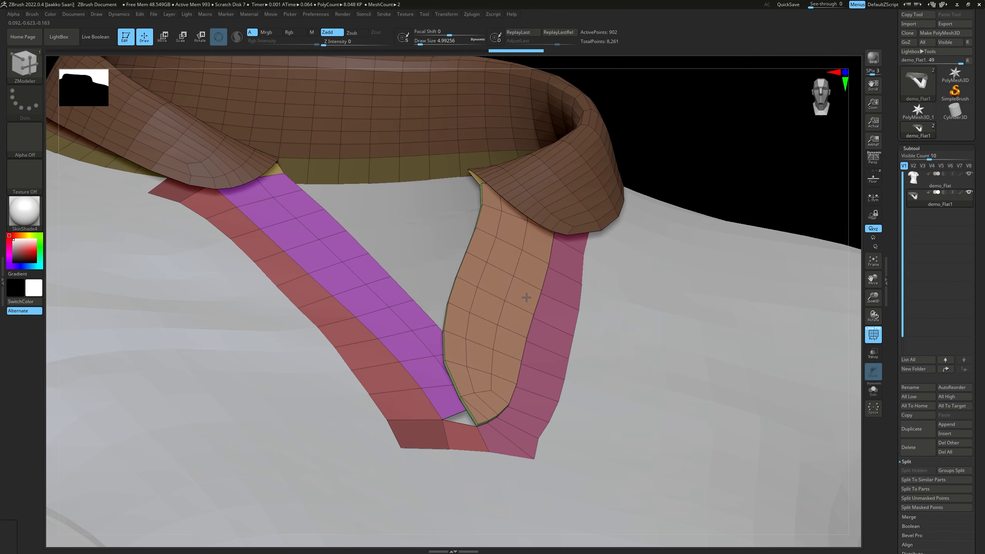
left_click_drag(391, 290, 393, 287)
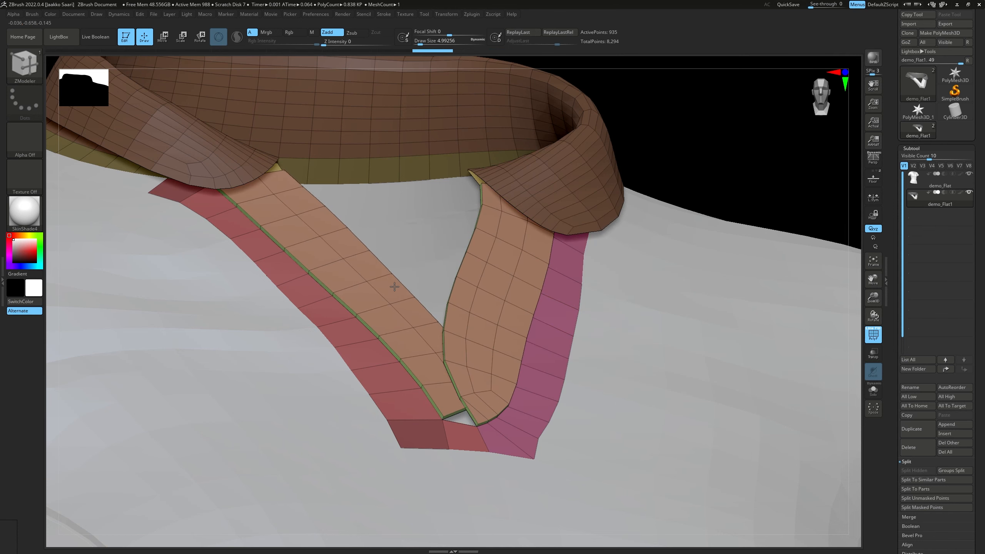
Isolate the collar, invert its mask, extrude its whole polygroup slightly outward, and show the full subtool
right_click_drag(413, 282, 501, 290, "alt")
right_click_drag(578, 274, 485, 231)
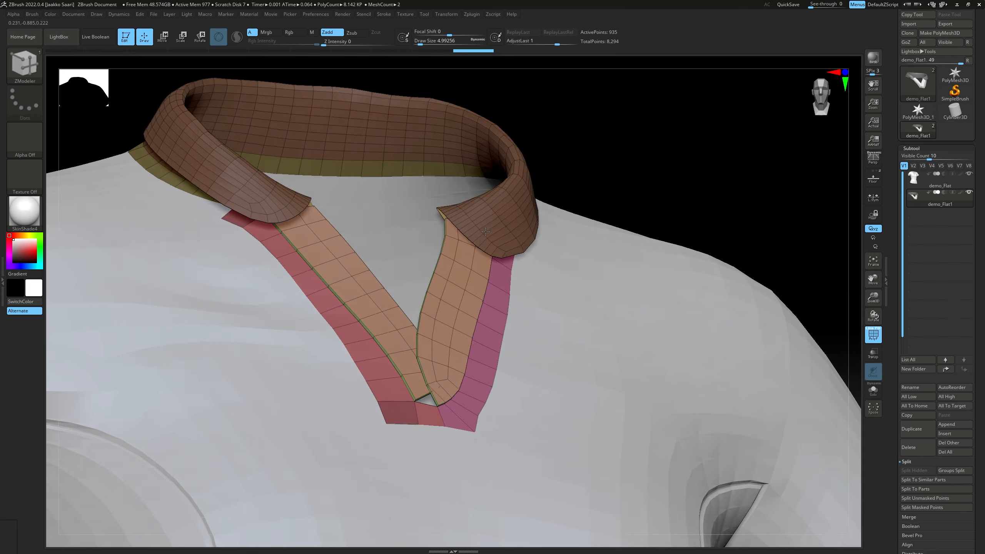
right_click_drag(478, 365, 465, 176, "ctrl")
right_click_drag(514, 407, 468, 345, "alt")
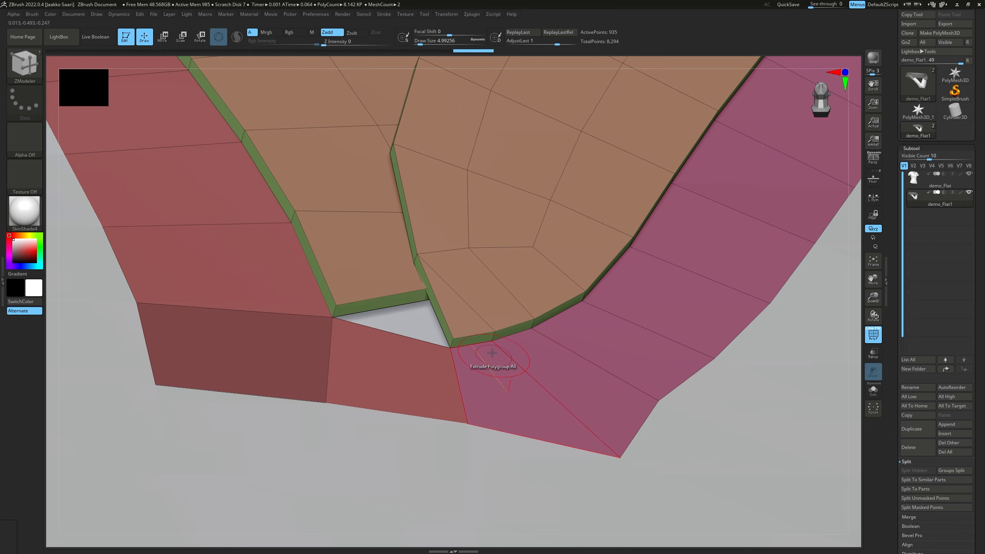
right_click_drag(492, 352, 504, 276)
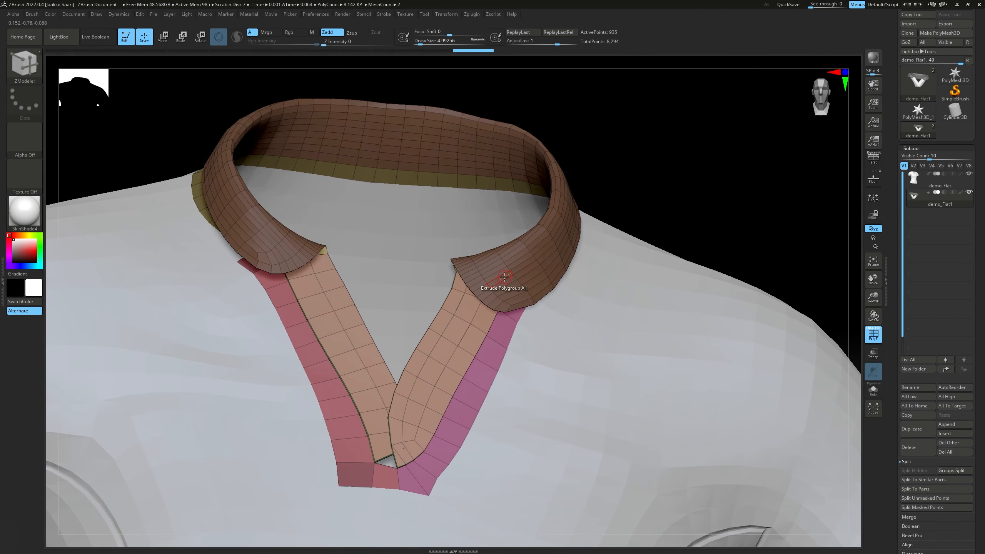
key("ctrl+shift")
left_click(522, 275, "ctrl+shift")
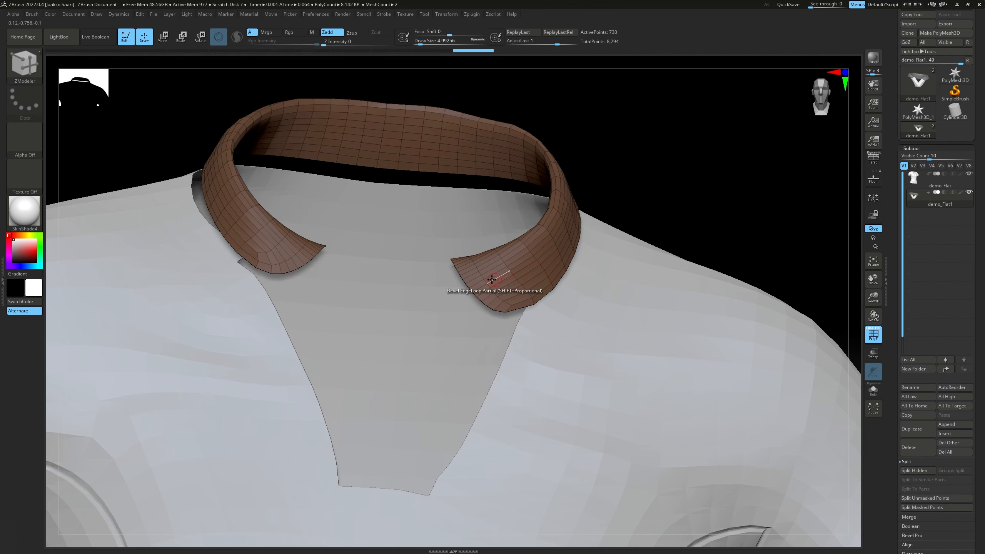
mouse_move(495, 278)
right_mouse_down()
mouse_move(518, 252)
mouse_move(492, 277)
mouse_move(509, 283)
right_mouse_up()
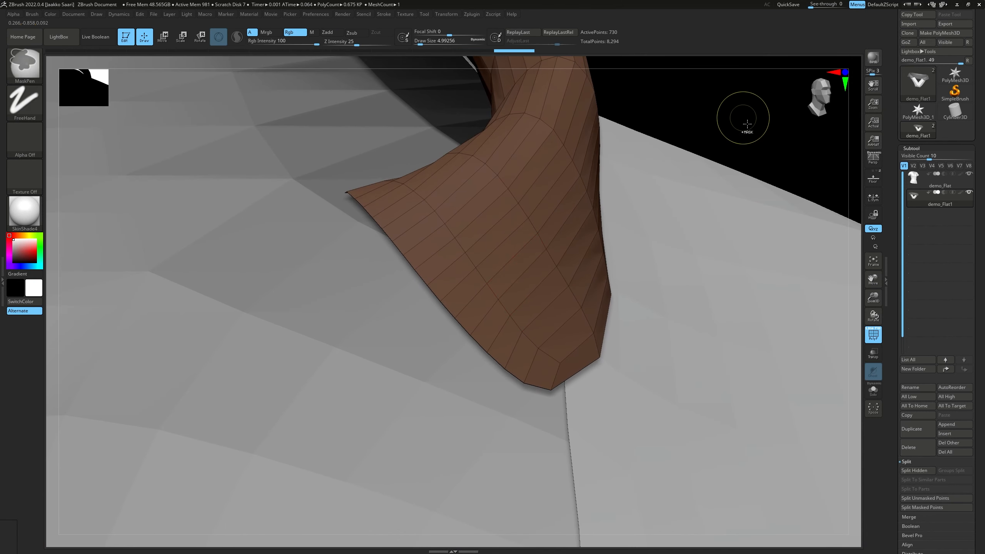
left_click_drag(754, 132, 768, 147, "ctrl")
left_click_drag(508, 245, 518, 246)
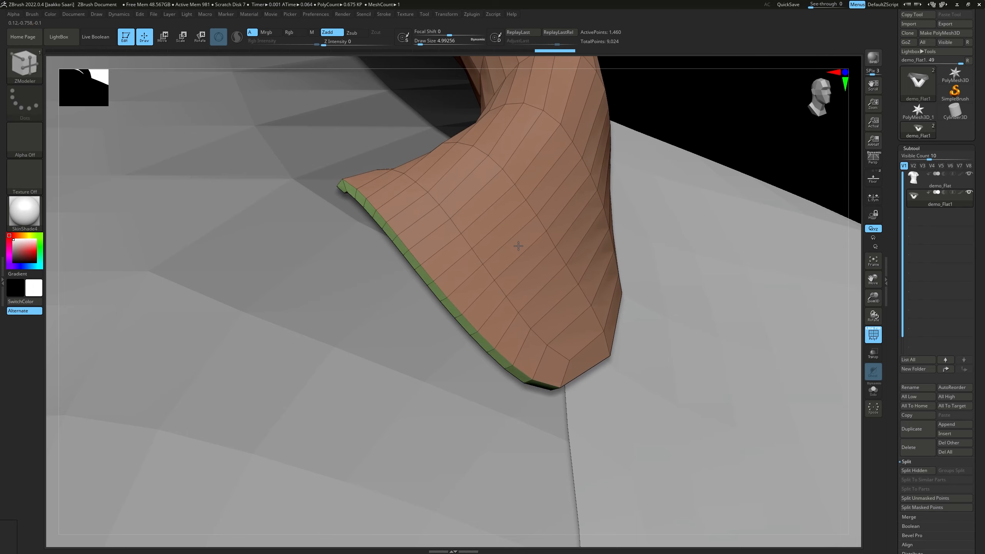
right_click_drag(518, 245, 406, 235, "ctrl")
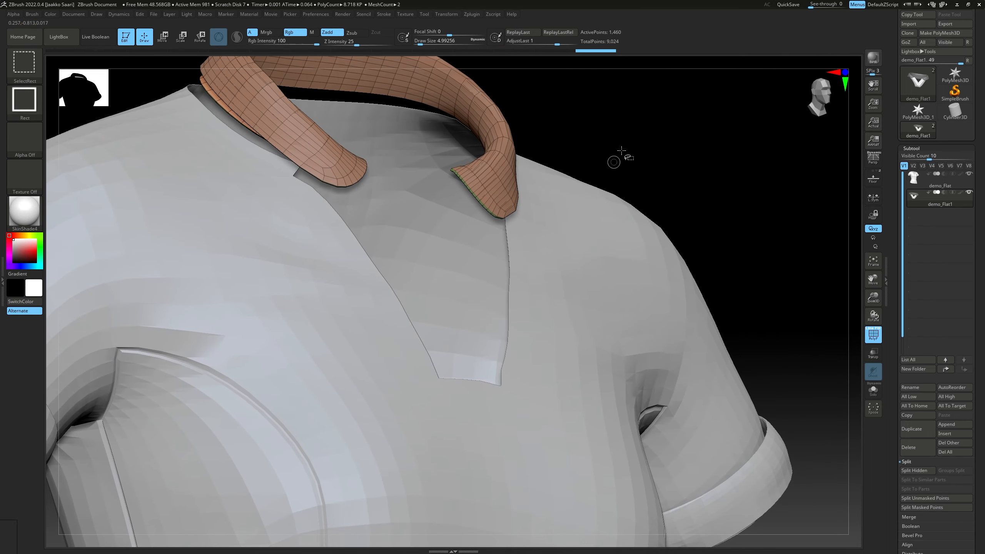
left_click(624, 147, "ctrl+shift")
Check the placket tip, hide the polyframe, and frame the whole shirt from the front
mouse_move(626, 145)
right_mouse_down("alt")
mouse_move(627, 229)
mouse_move(614, 222)
mouse_move(486, 251)
mouse_move(504, 249)
mouse_move(479, 260)
mouse_move(508, 275)
mouse_move(479, 286)
right_mouse_up("alt")
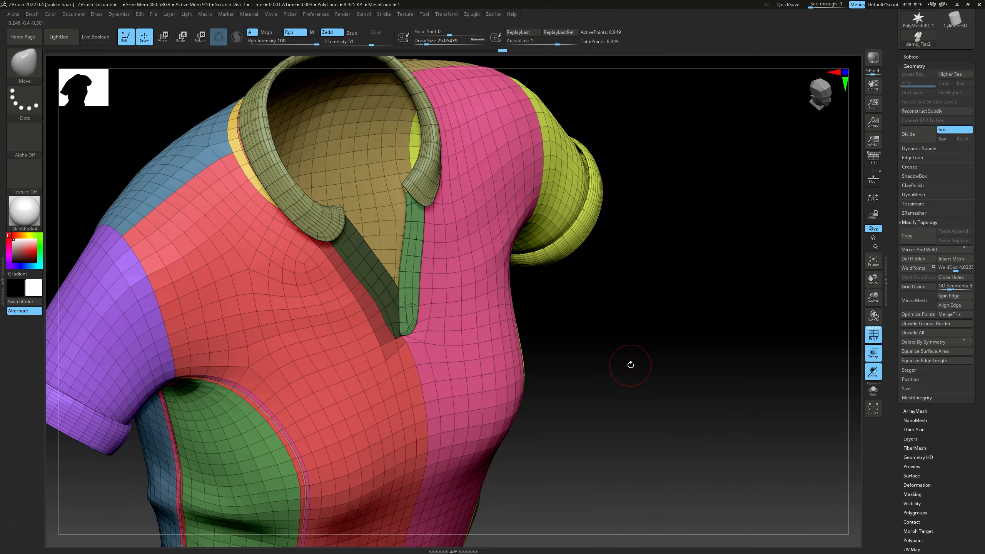
right_click_drag(643, 354, 630, 345)
left_click_drag(758, 389, 727, 389, "ctrl")
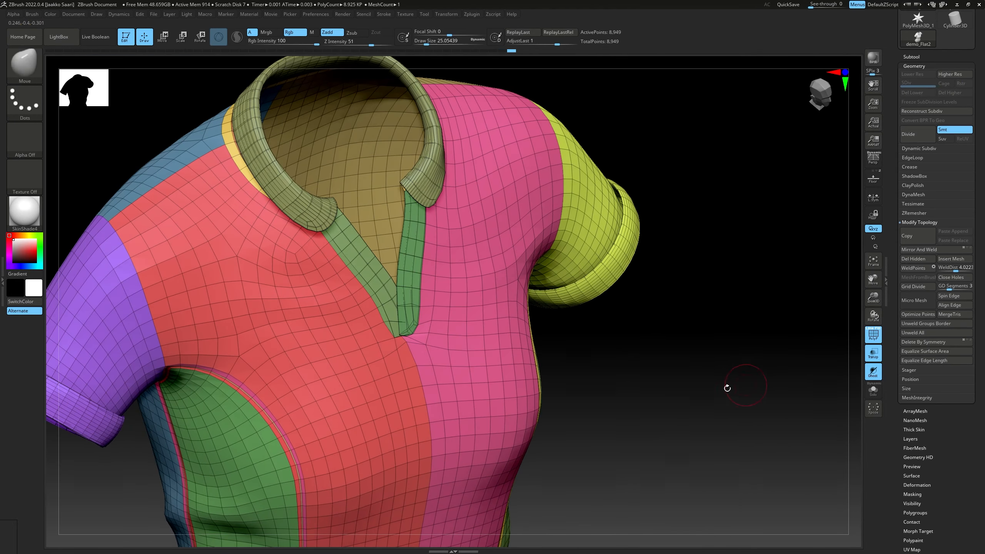
mouse_move(716, 389)
right_mouse_down()
mouse_move(709, 374)
mouse_move(852, 338)
right_mouse_up()
left_click(873, 334)
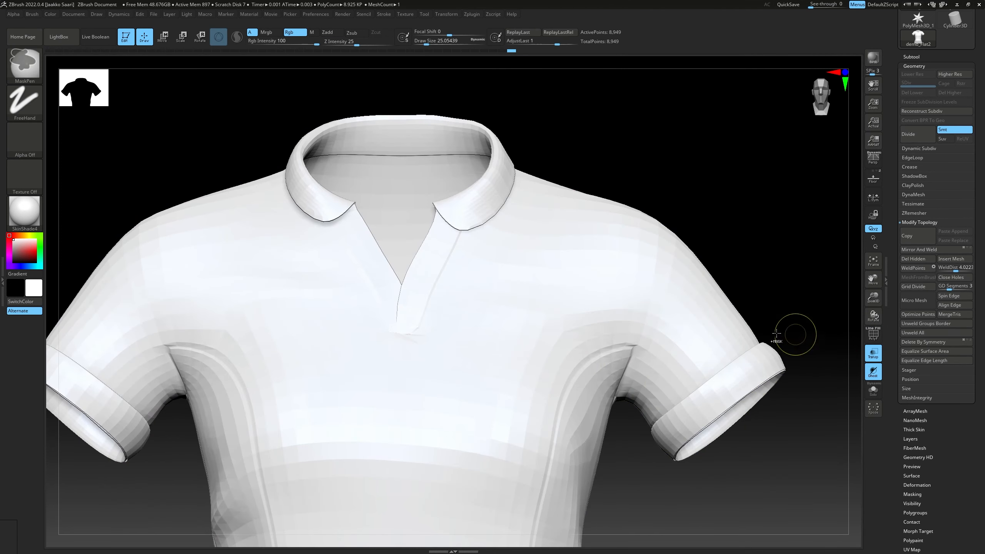
key("f")
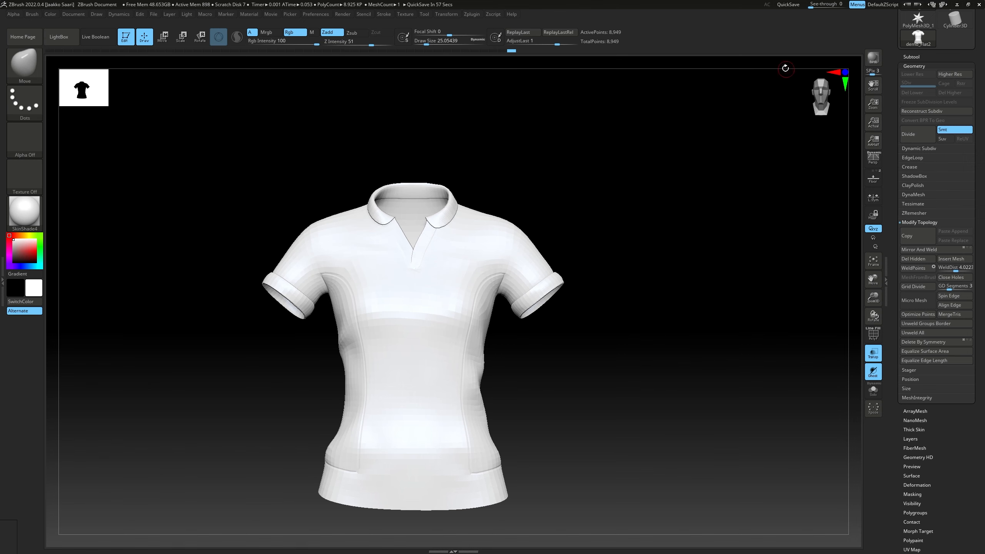
Subdivide the whole shirt twice to preview its smoothed surface and check the tip of the placket
right_click_drag(705, 249, 616, 264)
right_click_drag(649, 206, 640, 230, "alt")
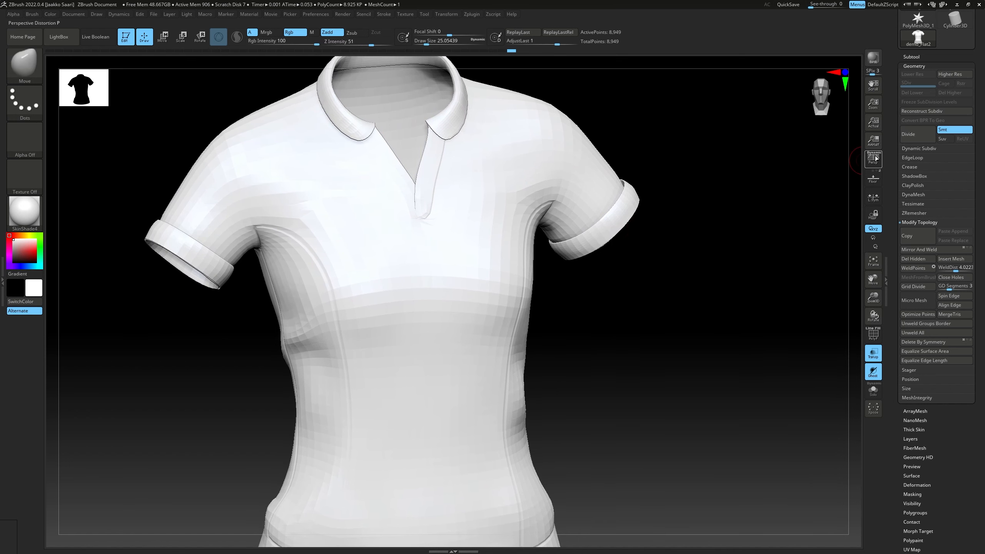
left_click(915, 139)
left_click(916, 138)
right_click_drag(693, 232, 668, 238)
right_click_drag(567, 235, 499, 232, "ctrl")
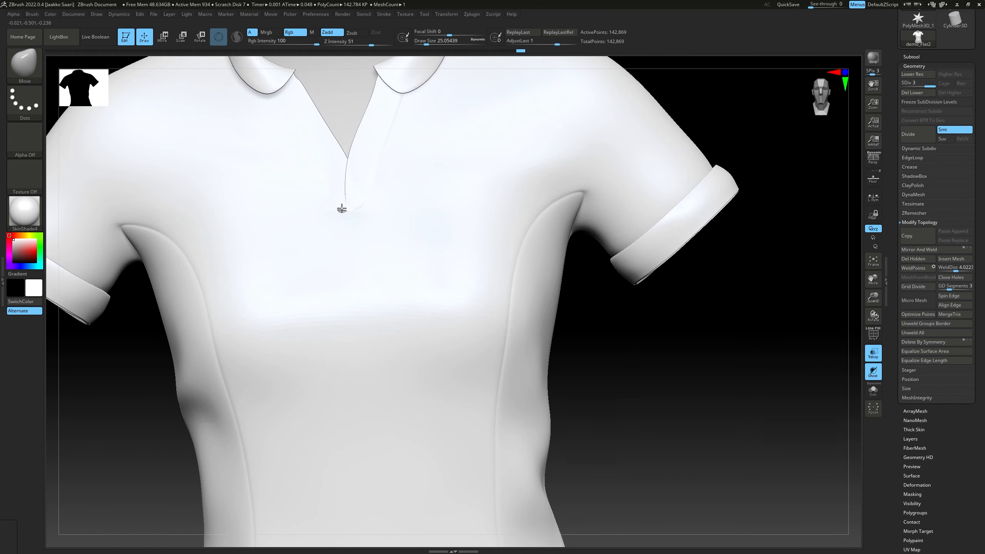
left_click_drag(338, 196, 353, 191)
right_click_drag(388, 218, 366, 198)
right_click_drag(366, 198, 372, 231, "ctrl")
mouse_move(392, 267)
right_mouse_down("alt")
mouse_move(438, 208)
mouse_move(402, 206)
mouse_move(378, 234)
mouse_move(284, 195)
right_mouse_up("alt")
Choose the Standard brush with a draw size of about 15.6 and check the side-panel seams with and without the polyframe
key("b")
key("s")
key("t")
right_click_drag(521, 333, 485, 309, "alt")
right_click_drag(485, 309, 389, 305, "ctrl")
left_click(873, 335)
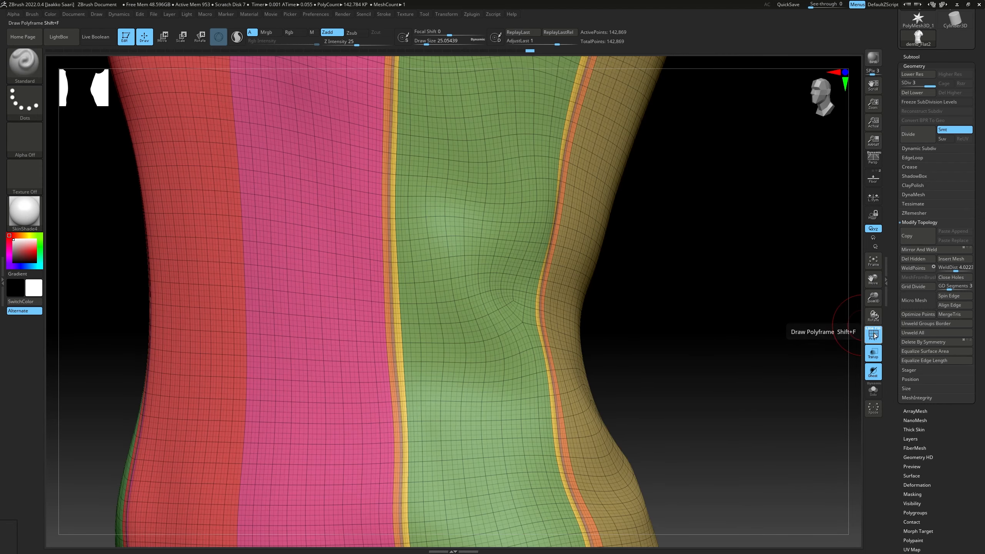
left_click(873, 335)
key("s")
left_click_drag(441, 330, 439, 330)
right_click_drag(439, 328, 398, 341)
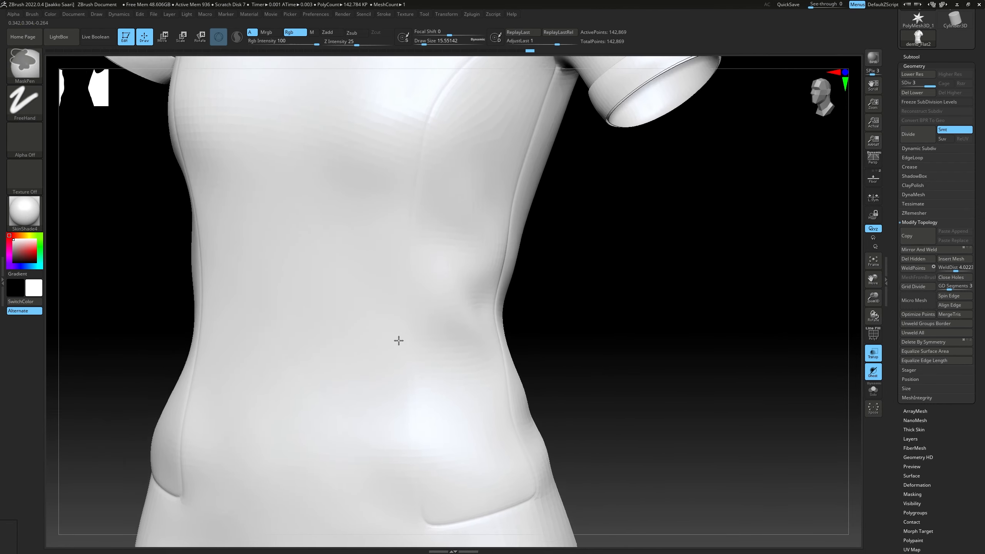
right_click_drag(455, 240, 433, 325, "alt")
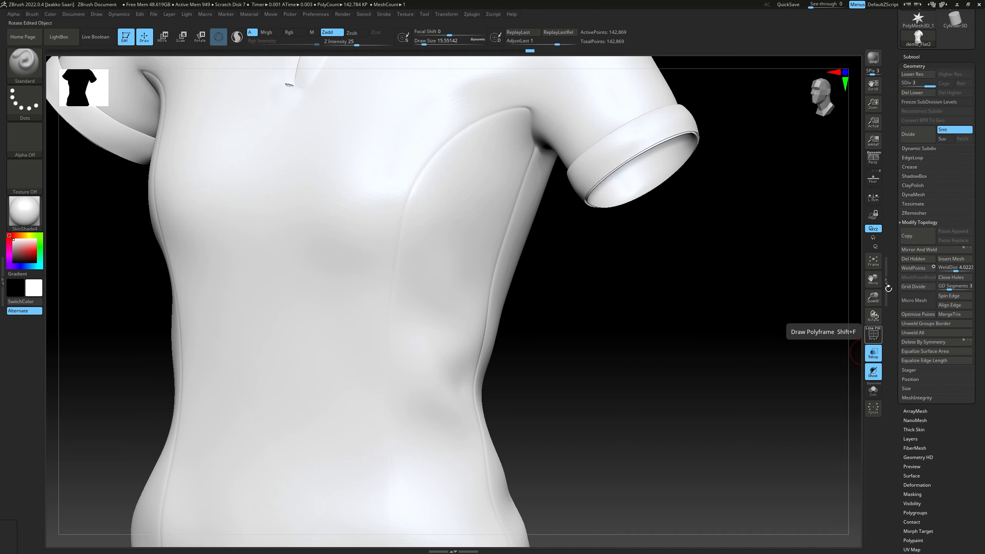
Step down to subdivision level 1 and show the polyframe around the upper corner of the side panel's seam
key("shift+d")
key("shift+d")
right_click_drag(524, 255, 851, 299, "ctrl")
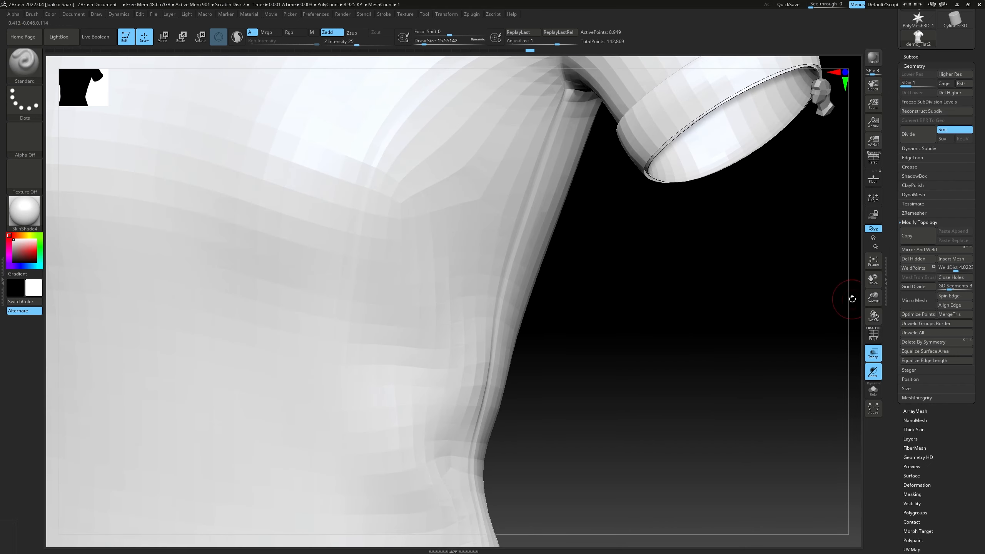
left_click(875, 340)
right_click_drag(389, 242, 394, 217, "ctrl")
right_click_drag(394, 209, 520, 303, "alt")
mouse_move(520, 302)
right_mouse_down("ctrl")
mouse_move(474, 293)
mouse_move(589, 288)
mouse_move(565, 252)
mouse_move(604, 271)
mouse_move(432, 264)
mouse_move(543, 299)
mouse_move(476, 253)
mouse_move(393, 271)
right_mouse_up("ctrl")
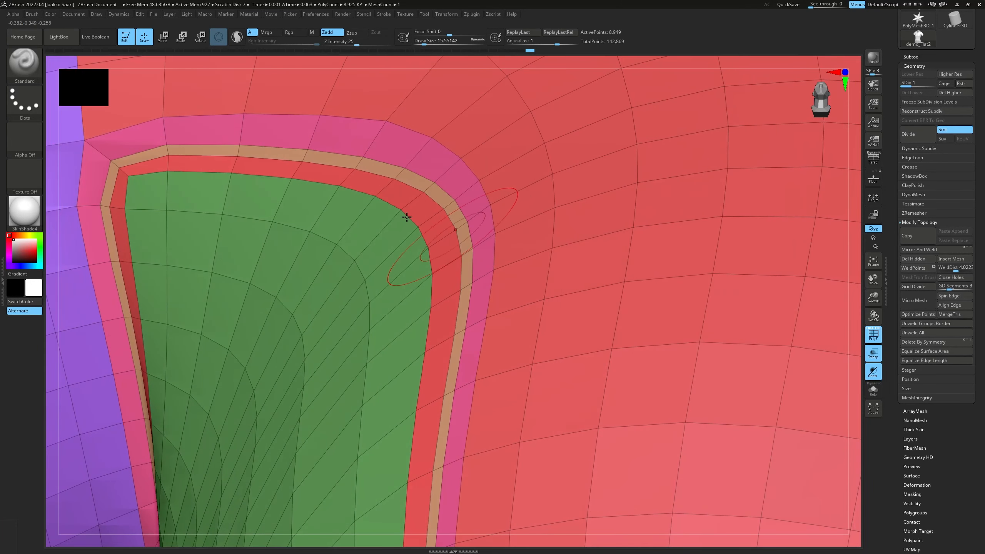
Set the draw size to about 3.1 and delete the shirt's higher subdivision levels
key("s")
left_click_drag(374, 166, 368, 165)
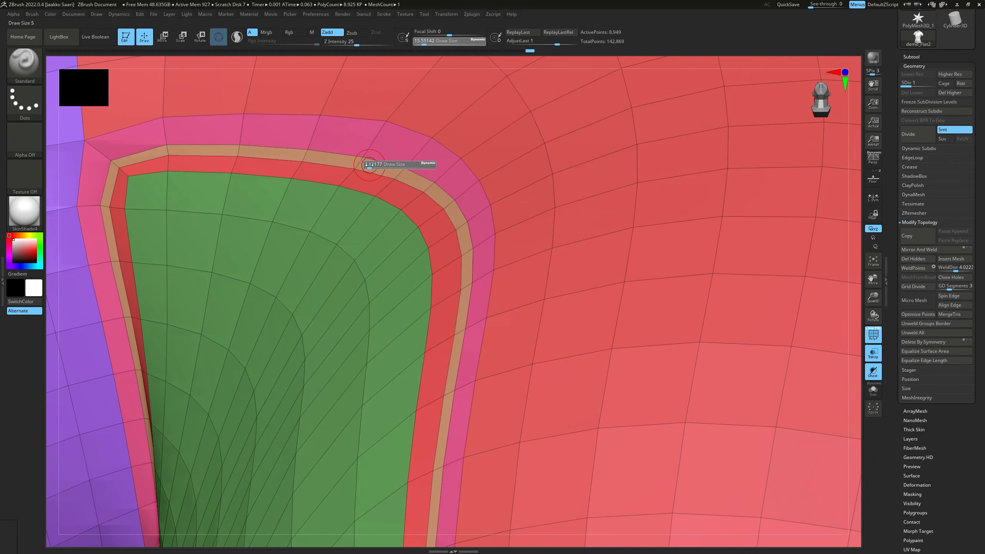
right_click(362, 164)
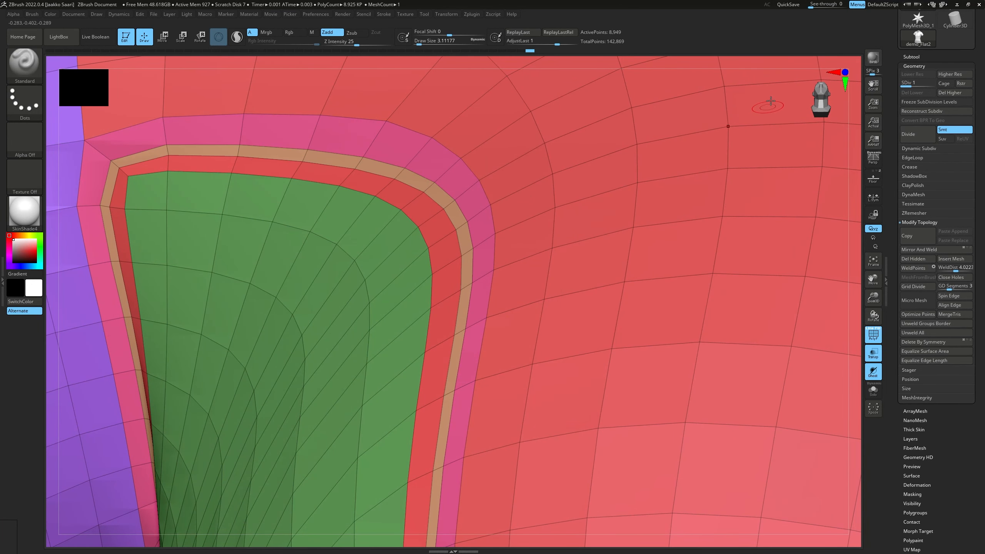
left_click(951, 95)
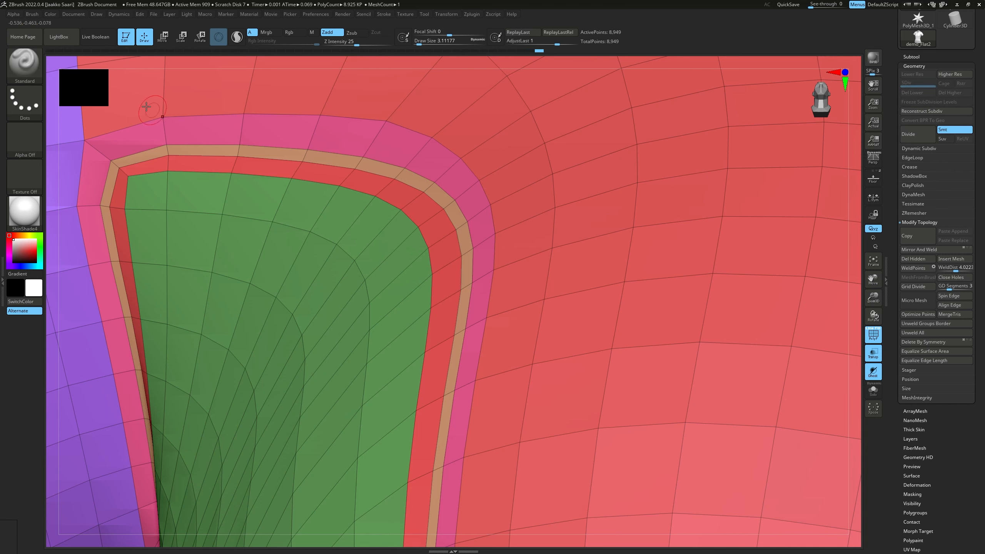
Choose the ZModeler brush and extrude the narrow seam band around the side panel with Extrude Polygroup All
left_click(37, 75)
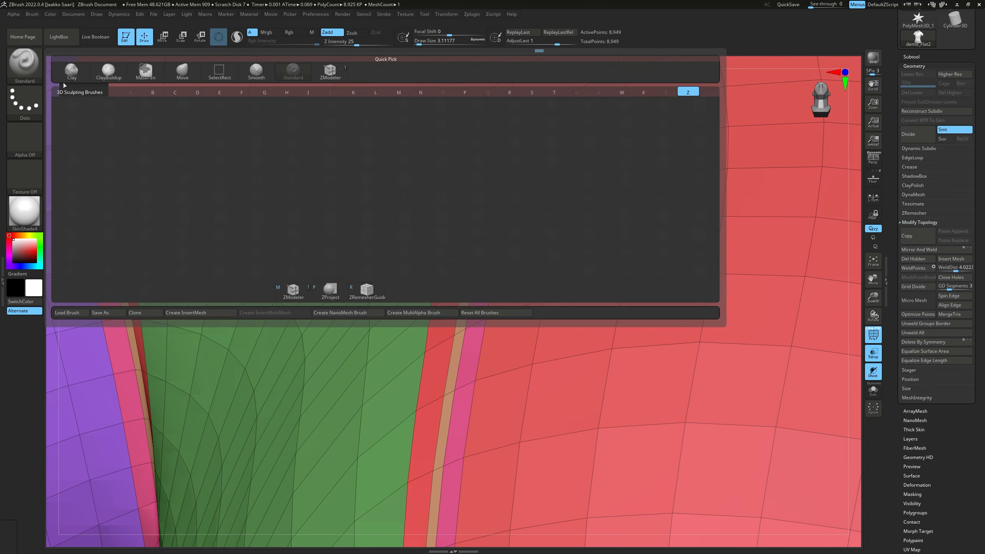
left_click(301, 293)
key("space")
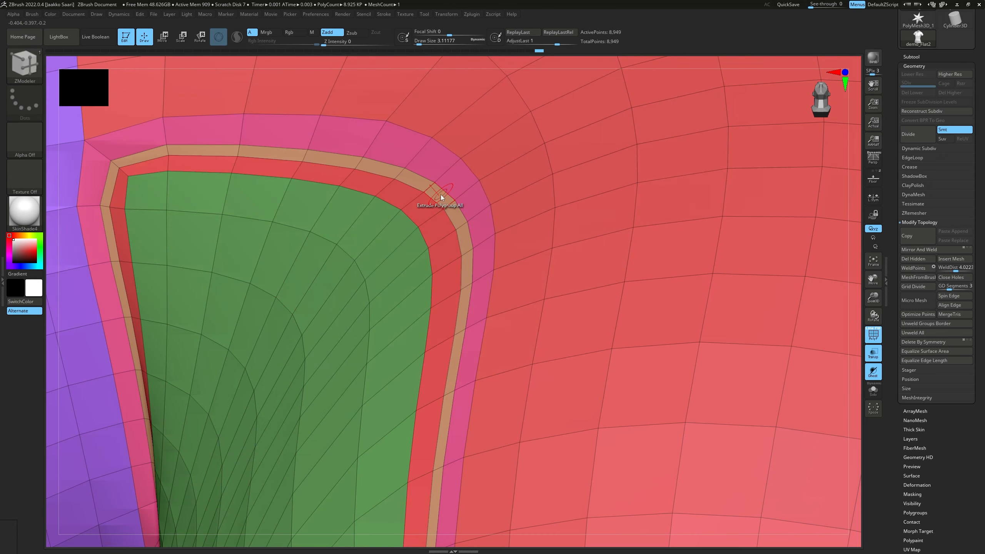
left_click_drag(441, 195, 341, 232)
right_click_drag(341, 233, 394, 205, "ctrl")
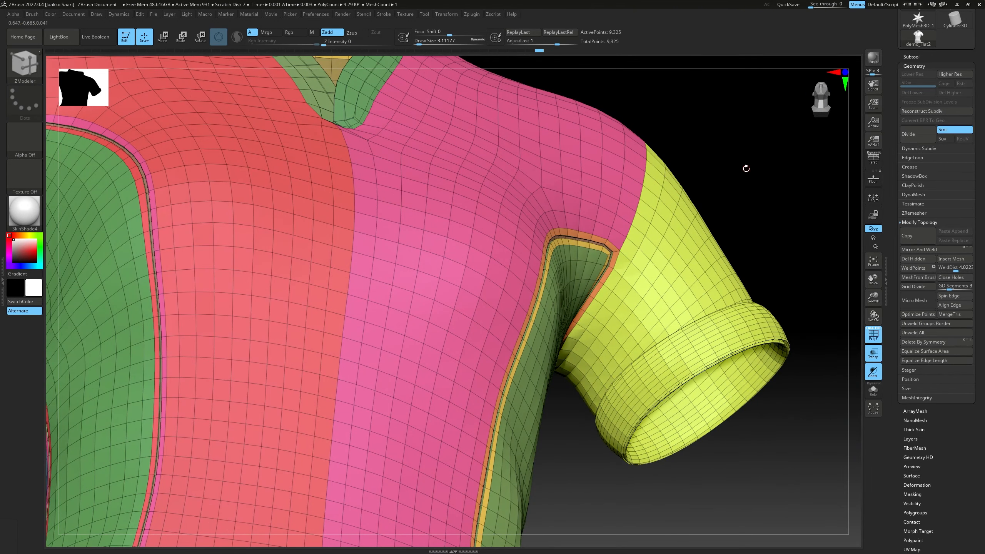
Subdivide the shirt twice to level 3 and hide the polyframe
key("ctrl+d")
key("ctrl+d")
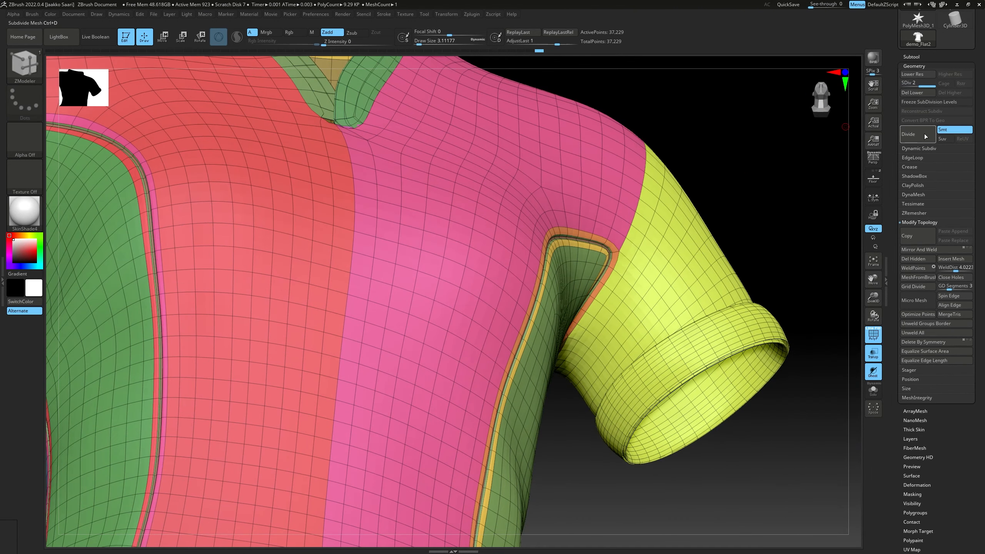
left_click(873, 335)
right_click_drag(776, 262, 550, 112, "ctrl")
Choose the Standard brush and set its draw size to about 17 for sculpting around the waist
left_click(24, 68)
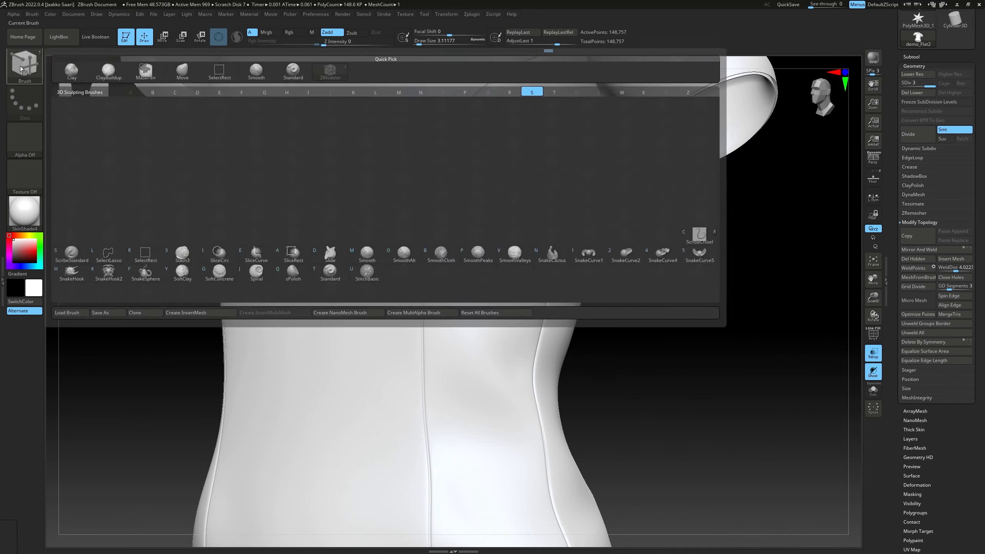
left_click(459, 250)
right_click_drag(460, 250, 430, 206, "alt")
right_click_drag(431, 206, 482, 243, "ctrl")
key("s")
left_click_drag(483, 243, 490, 243)
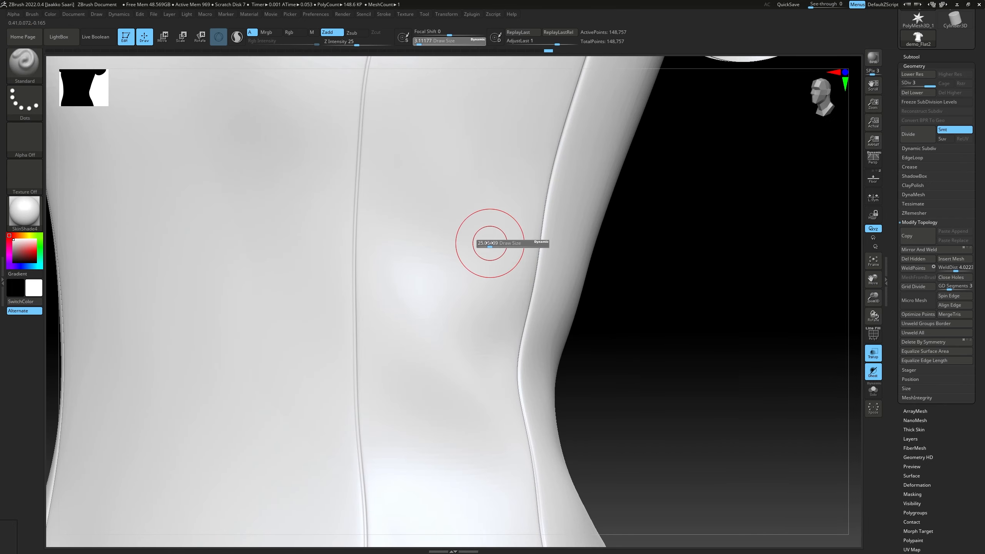
right_click_drag(473, 234, 455, 250, "ctrl")
right_click_drag(455, 250, 425, 268)
right_click_drag(425, 268, 474, 263, "ctrl")
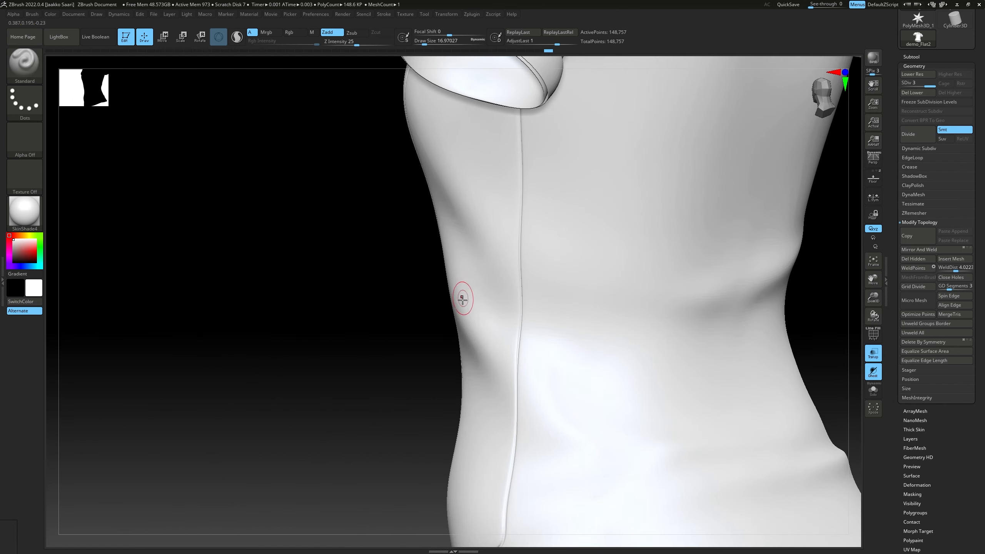
Set the draw size to about 23 and Z Intensity to 10, and sculpt soft diagonal folds at the side panel's waist
mouse_move(463, 298)
right_mouse_down()
mouse_move(465, 305)
mouse_move(329, 307)
right_mouse_up()
right_click_drag(535, 309, 568, 299, "ctrl")
mouse_move(568, 299)
right_mouse_down()
mouse_move(557, 287)
mouse_move(512, 296)
mouse_move(277, 299)
right_mouse_up()
key("s")
left_click_drag(281, 296, 308, 341)
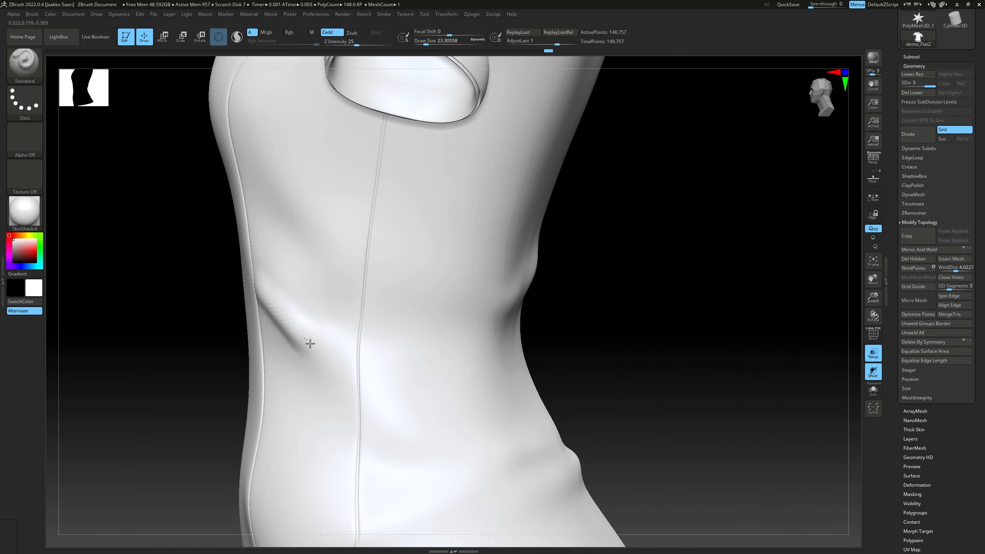
key("ctrl+z")
left_click_drag(345, 46, 344, 46)
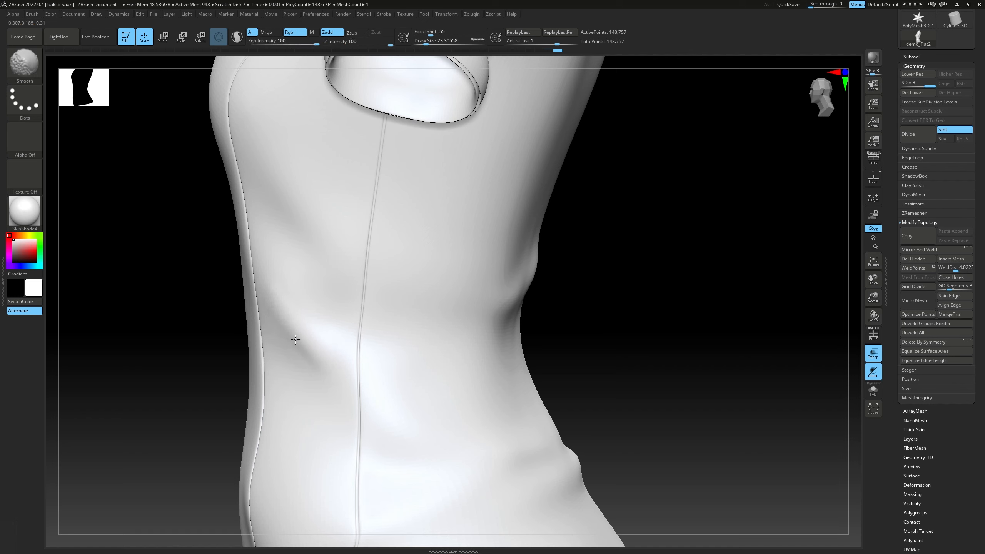
key("shift")
left_click_drag(306, 334, 288, 347, "shift")
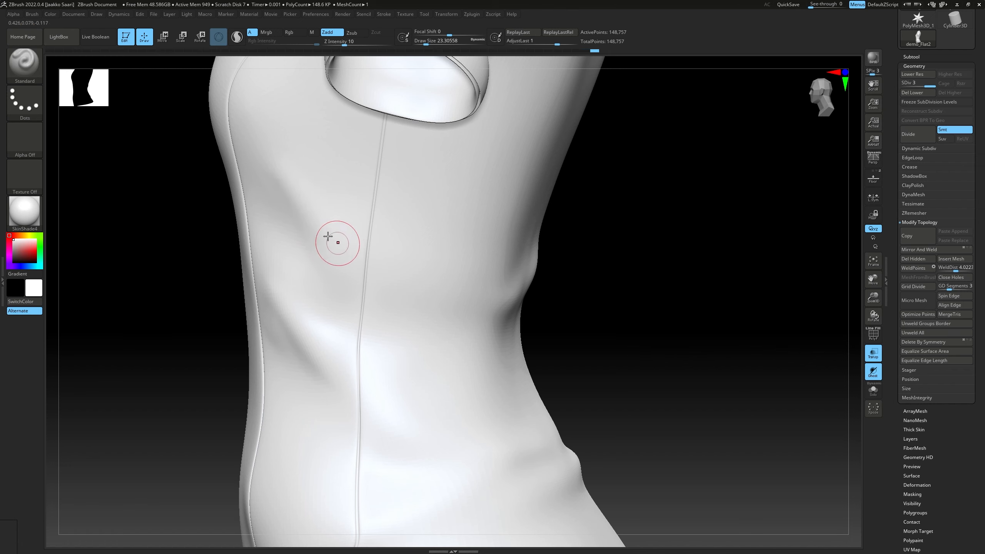
Sculpt curved folds across the back of the waist and lower back, continuing toward the side seams
right_click_drag(367, 235, 440, 260)
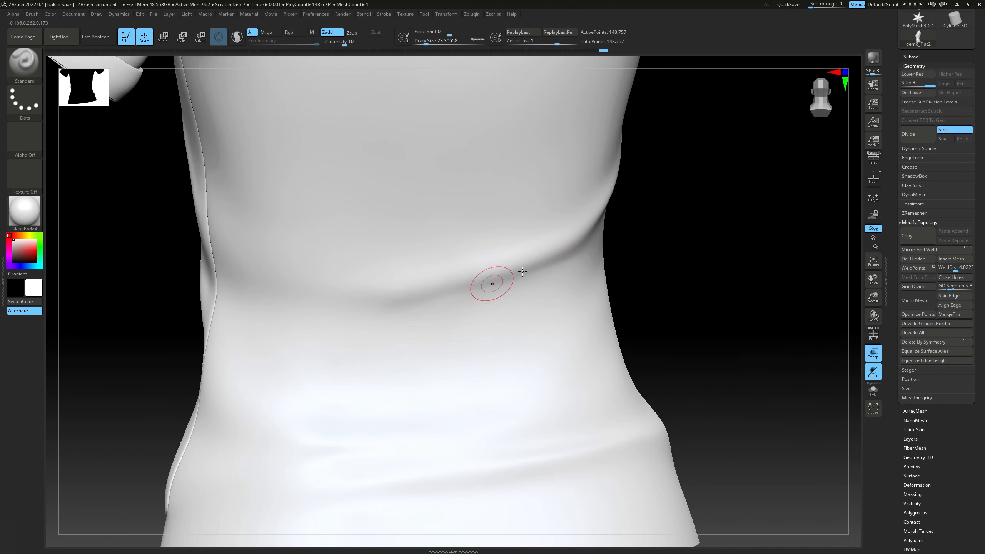
mouse_move(522, 271)
right_mouse_down()
mouse_move(415, 306)
mouse_move(532, 201)
right_mouse_up()
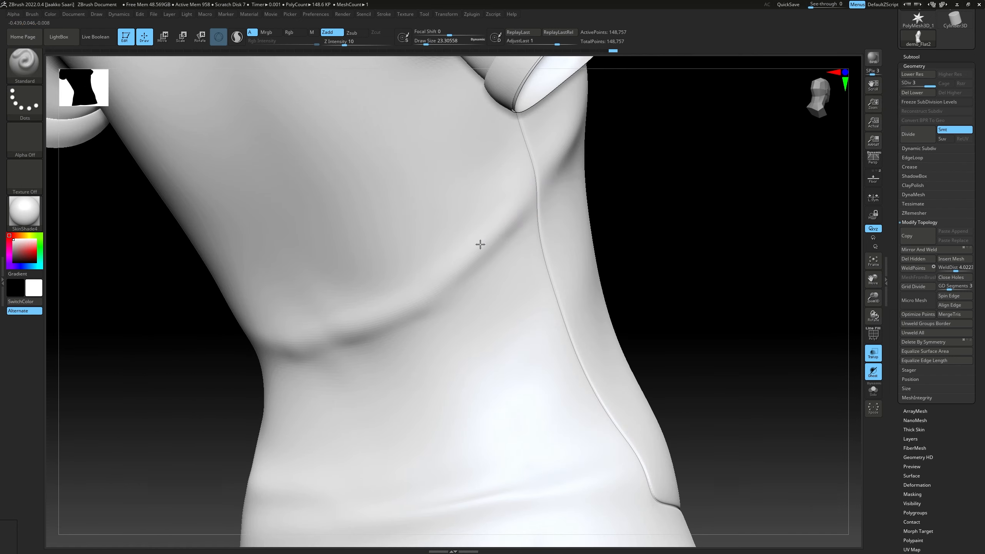
right_click_drag(480, 244, 556, 405)
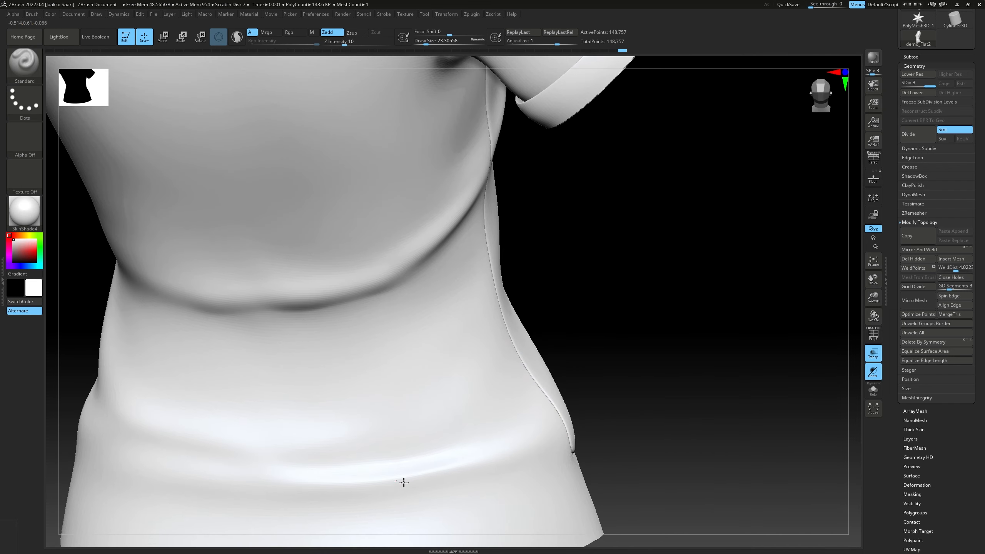
mouse_move(384, 476)
right_mouse_down()
mouse_move(437, 385)
mouse_move(455, 316)
right_mouse_up()
Set the draw size to about 25 and sculpt diagonal folds across the side panel below the armpit
key("s")
left_click_drag(456, 315, 457, 309)
key("s")
mouse_move(456, 309)
right_mouse_down("ctrl")
mouse_move(431, 256)
mouse_move(411, 343)
right_mouse_up("ctrl")
key("s")
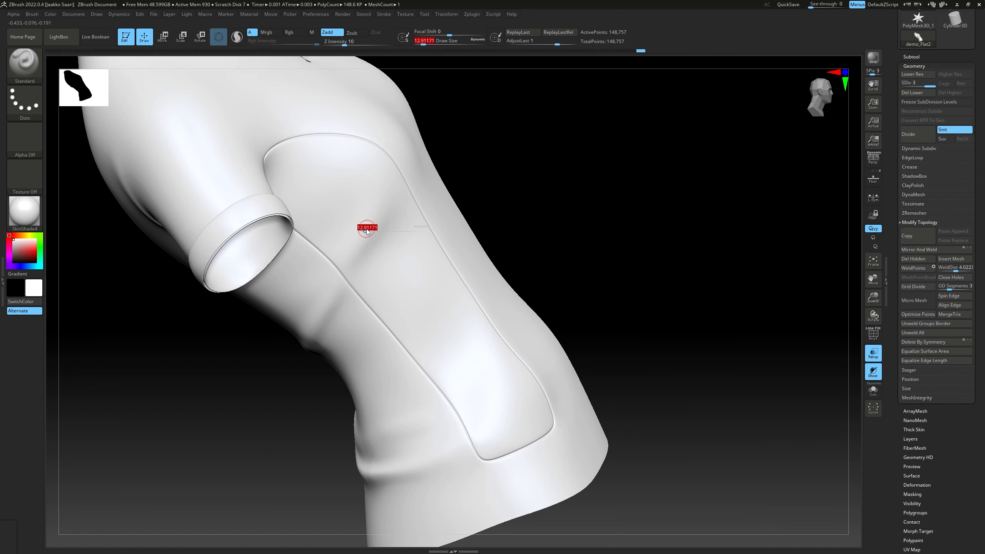
left_click_drag(367, 222, 378, 209)
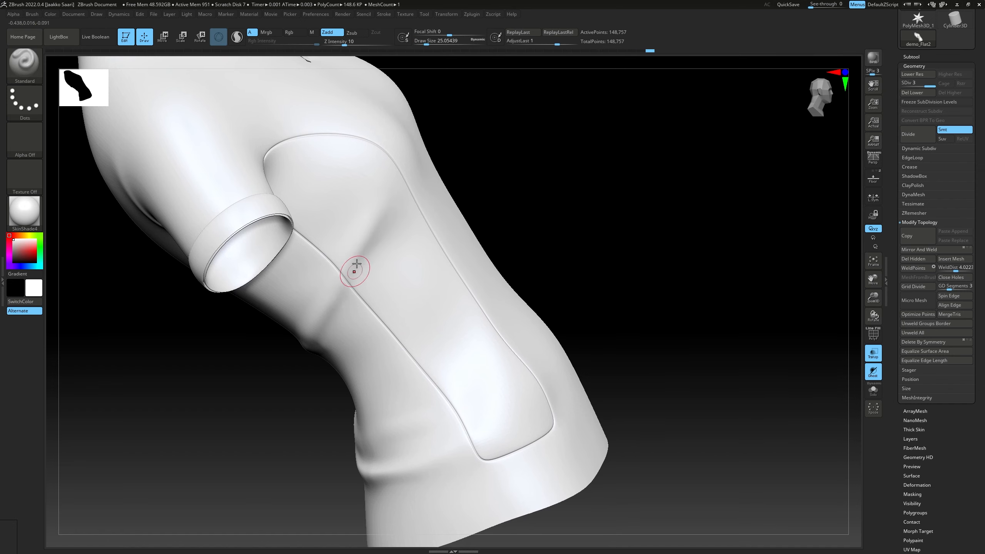
right_click_drag(316, 332, 265, 220)
Sculpt and smooth soft folds across the front of the shirt below the chest
right_click_drag(345, 217, 356, 195)
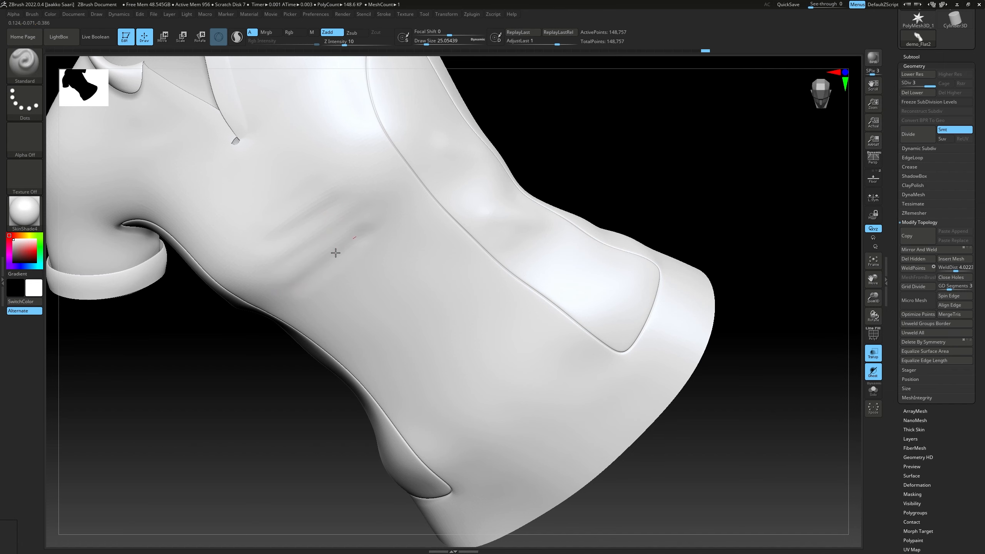
key("shift")
mouse_move(287, 286)
right_mouse_down()
mouse_move(308, 269)
mouse_move(387, 275)
mouse_move(480, 251)
mouse_move(472, 282)
right_mouse_up()
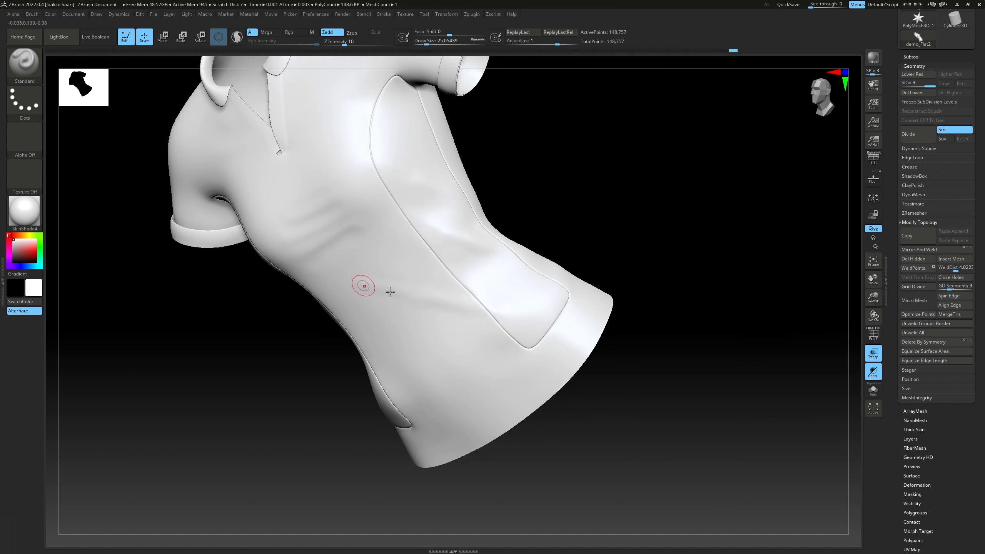
Try a diagonal fold across the lower front toward the side-panel seam, soften it, and undo the last strokes
key("shift")
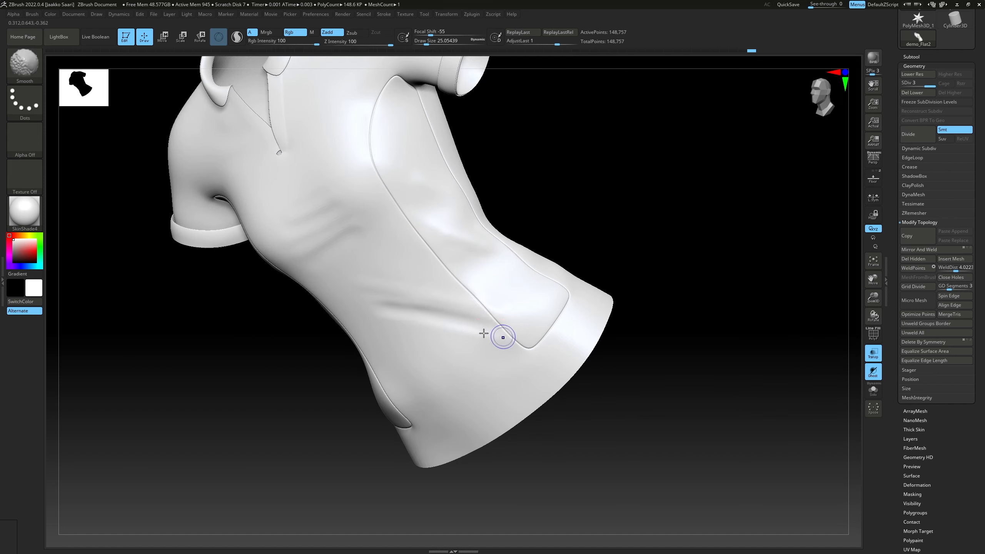
mouse_move(394, 304)
right_mouse_down()
mouse_move(404, 277)
mouse_move(380, 304)
right_mouse_up()
key("ctrl")
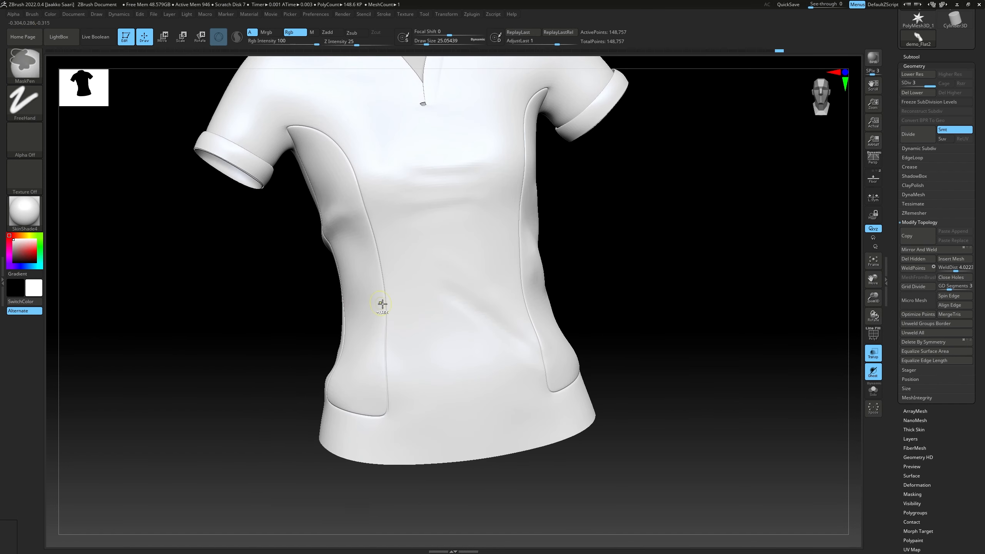
key("ctrl+z")
key("ctrl+z")
key("ctrl+z")
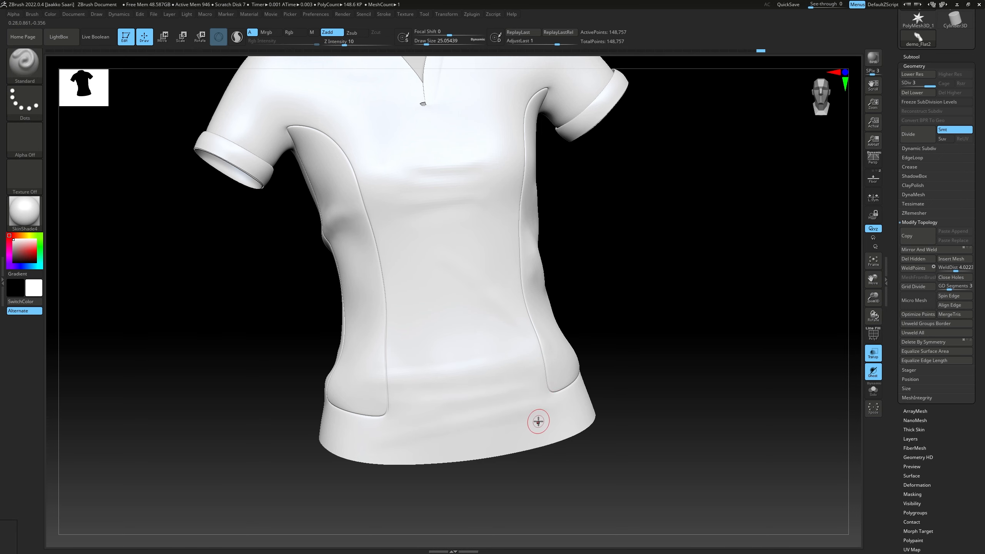
Sculpt soft horizontal folds across the lower front just above the hem
mouse_move(575, 427)
right_mouse_down()
mouse_move(549, 353)
mouse_move(554, 394)
right_mouse_up()
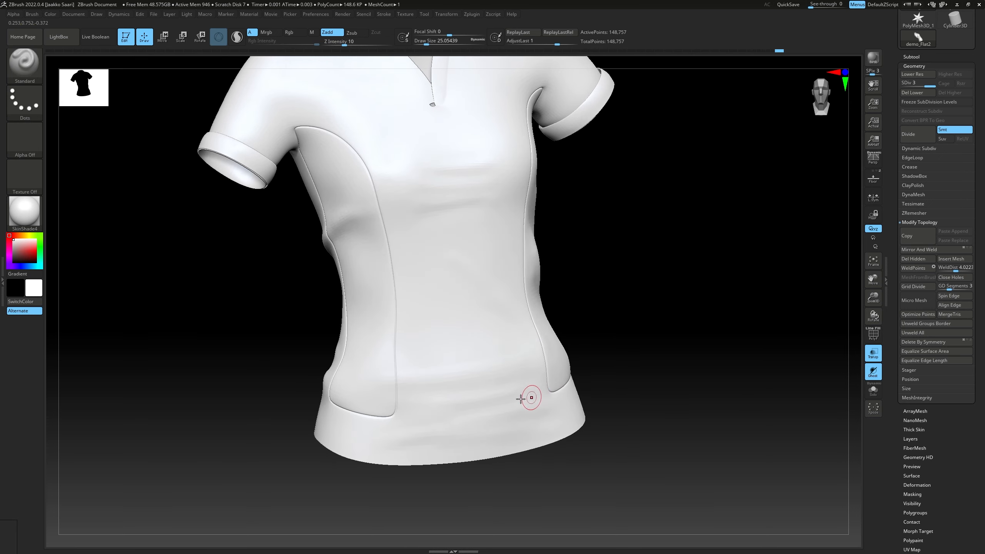